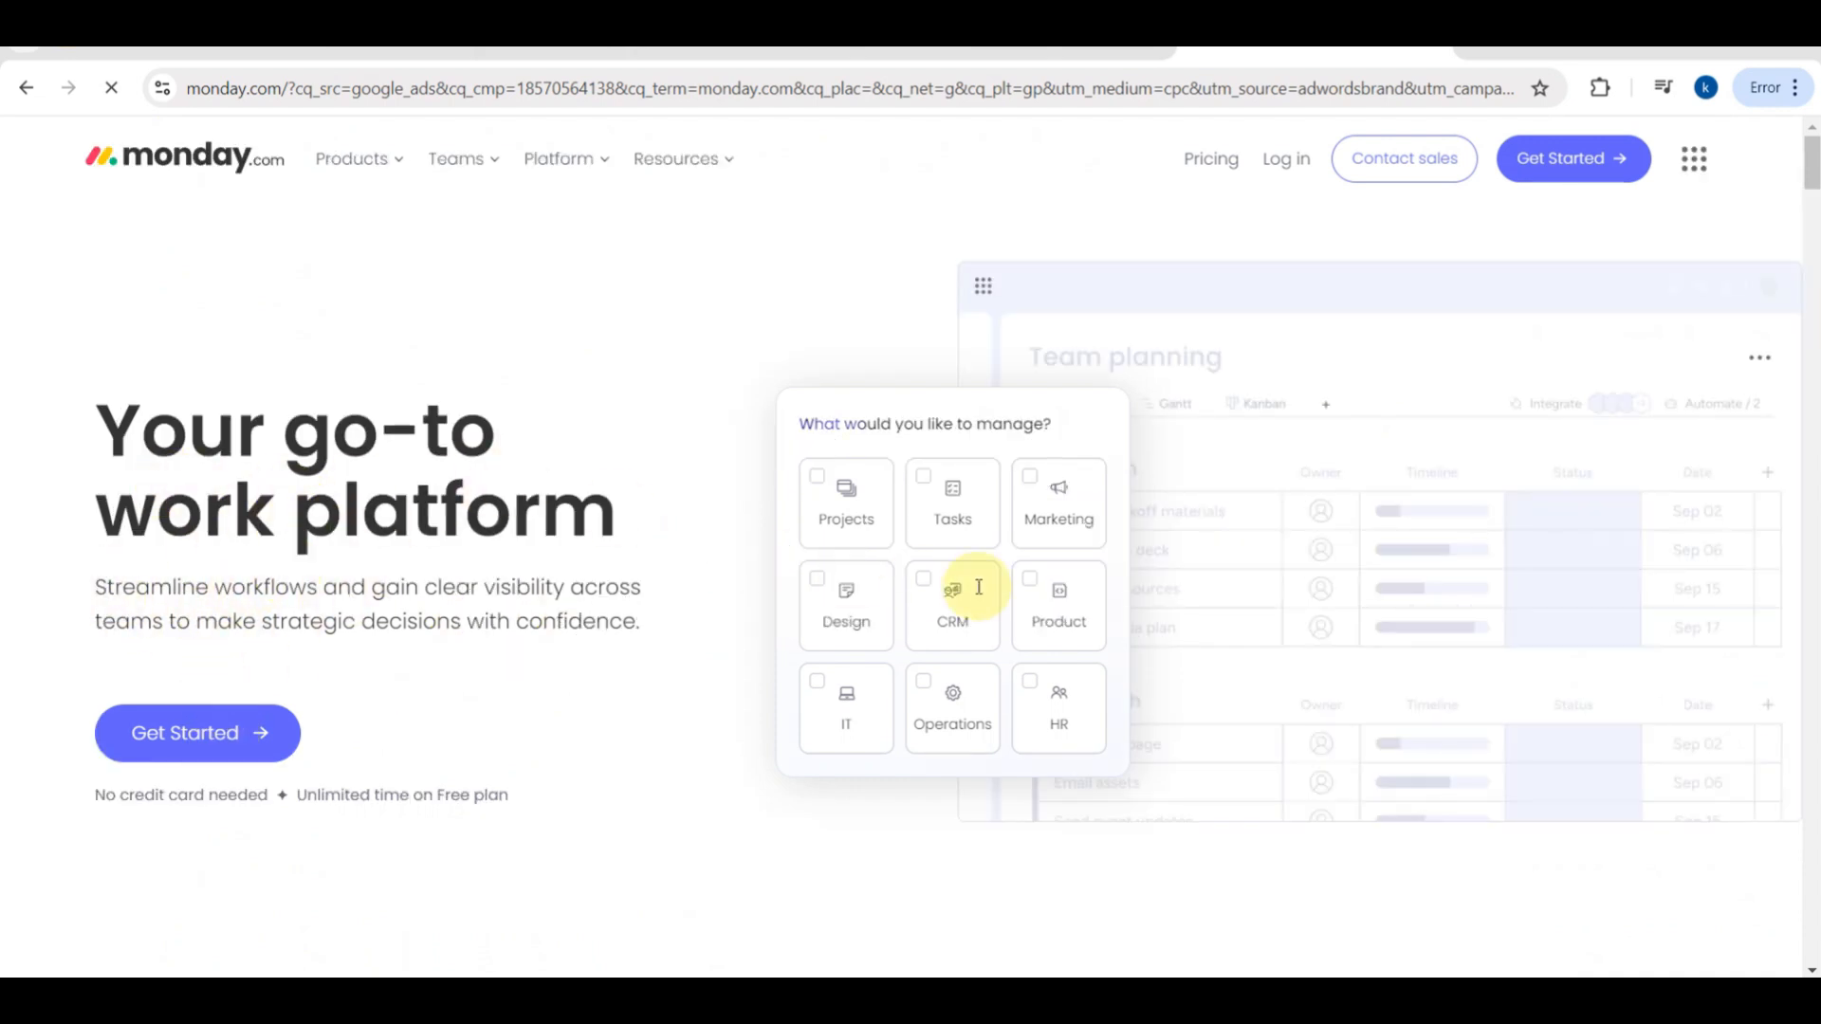
- Start a free monday.com sign-up from the homepage and register with the existing Google account
{"action": "scroll", "coordinate": [1086, 471], "scroll_direction": "up", "scroll_amount": 3}
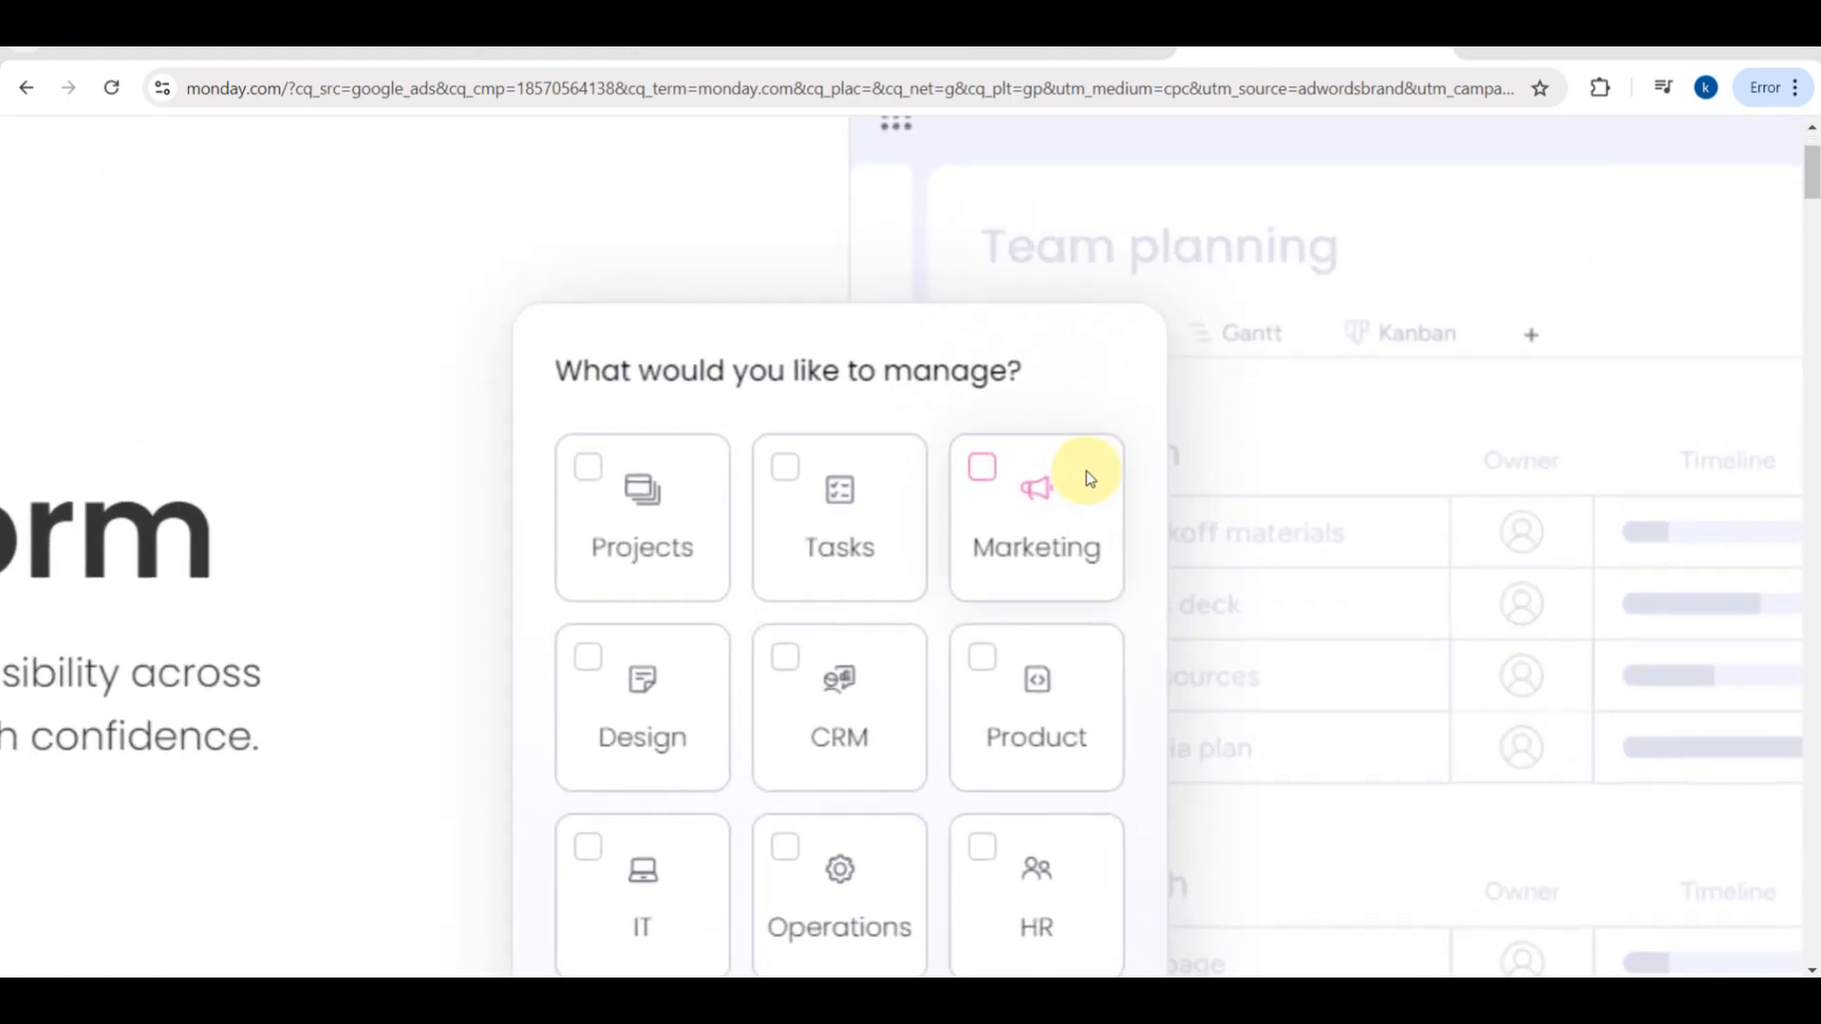
{"action": "scroll", "coordinate": [1086, 471], "scroll_direction": "down", "scroll_amount": 2}
{"action": "scroll", "coordinate": [1087, 472], "scroll_direction": "up", "scroll_amount": 1}
{"action": "scroll", "coordinate": [1085, 470], "scroll_direction": "up", "scroll_amount": 3}
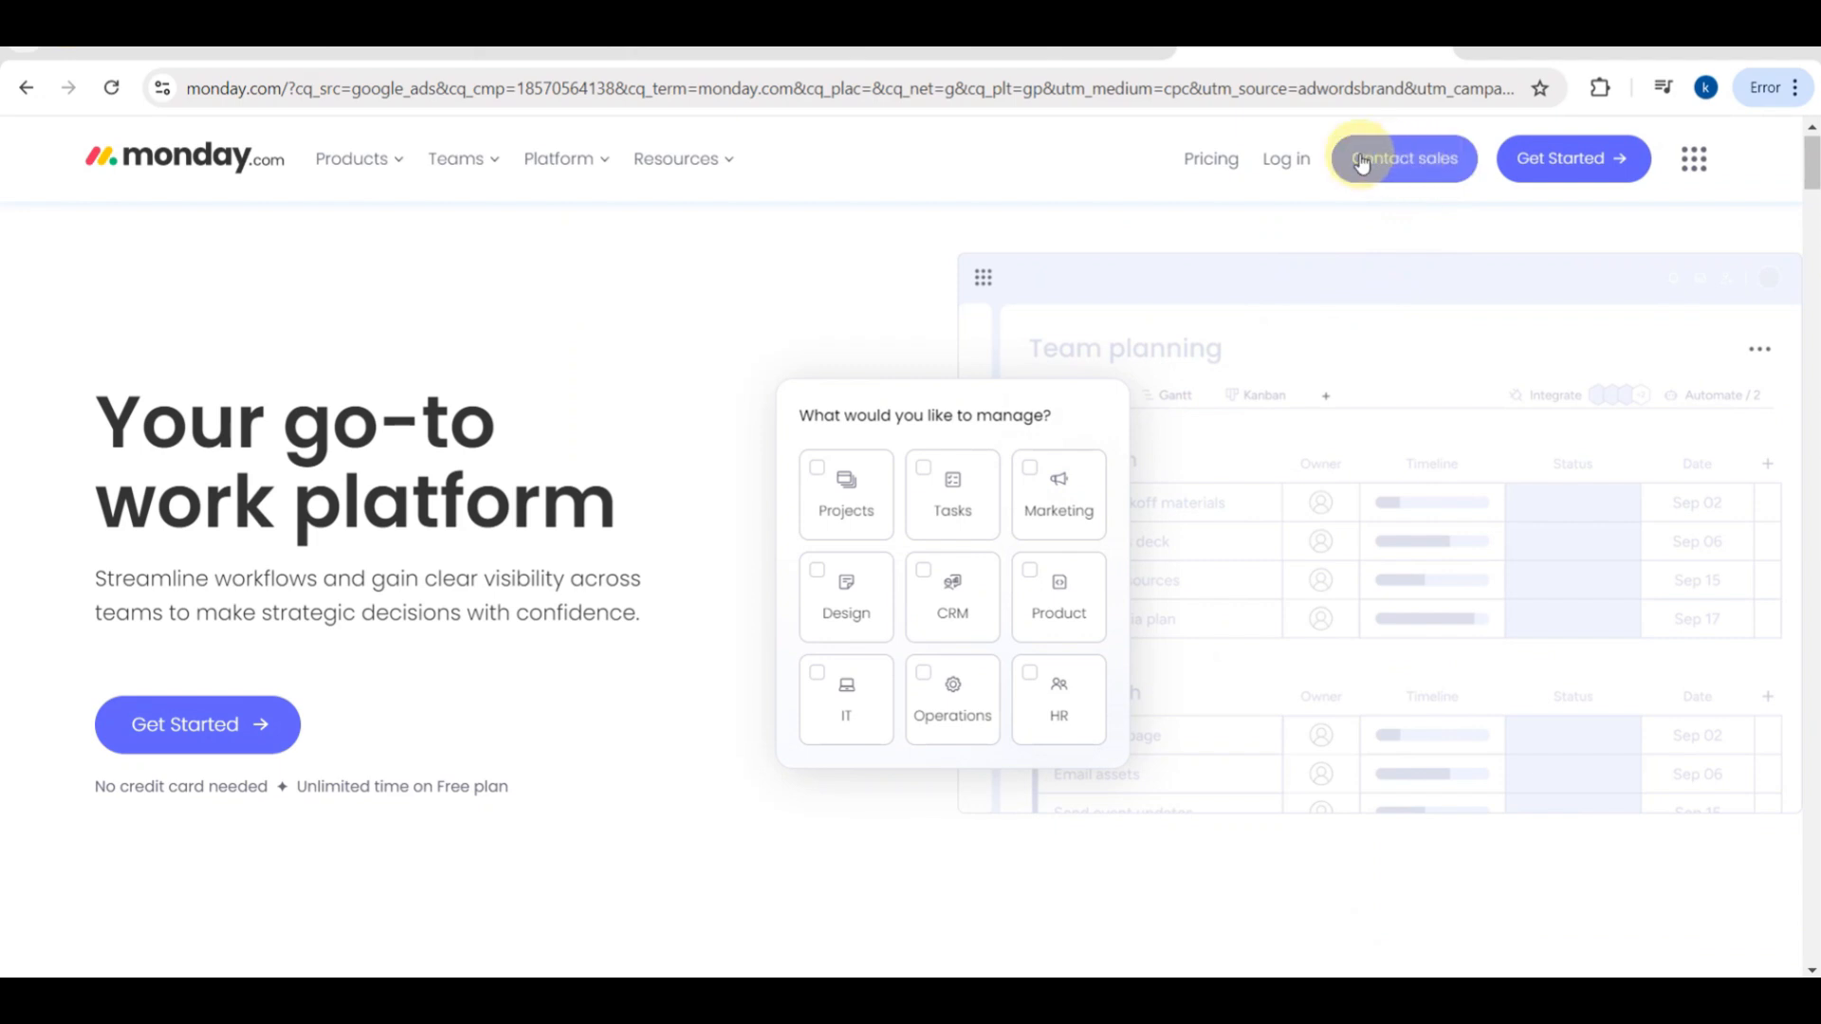
{"action": "left_click", "coordinate": [1596, 167]}
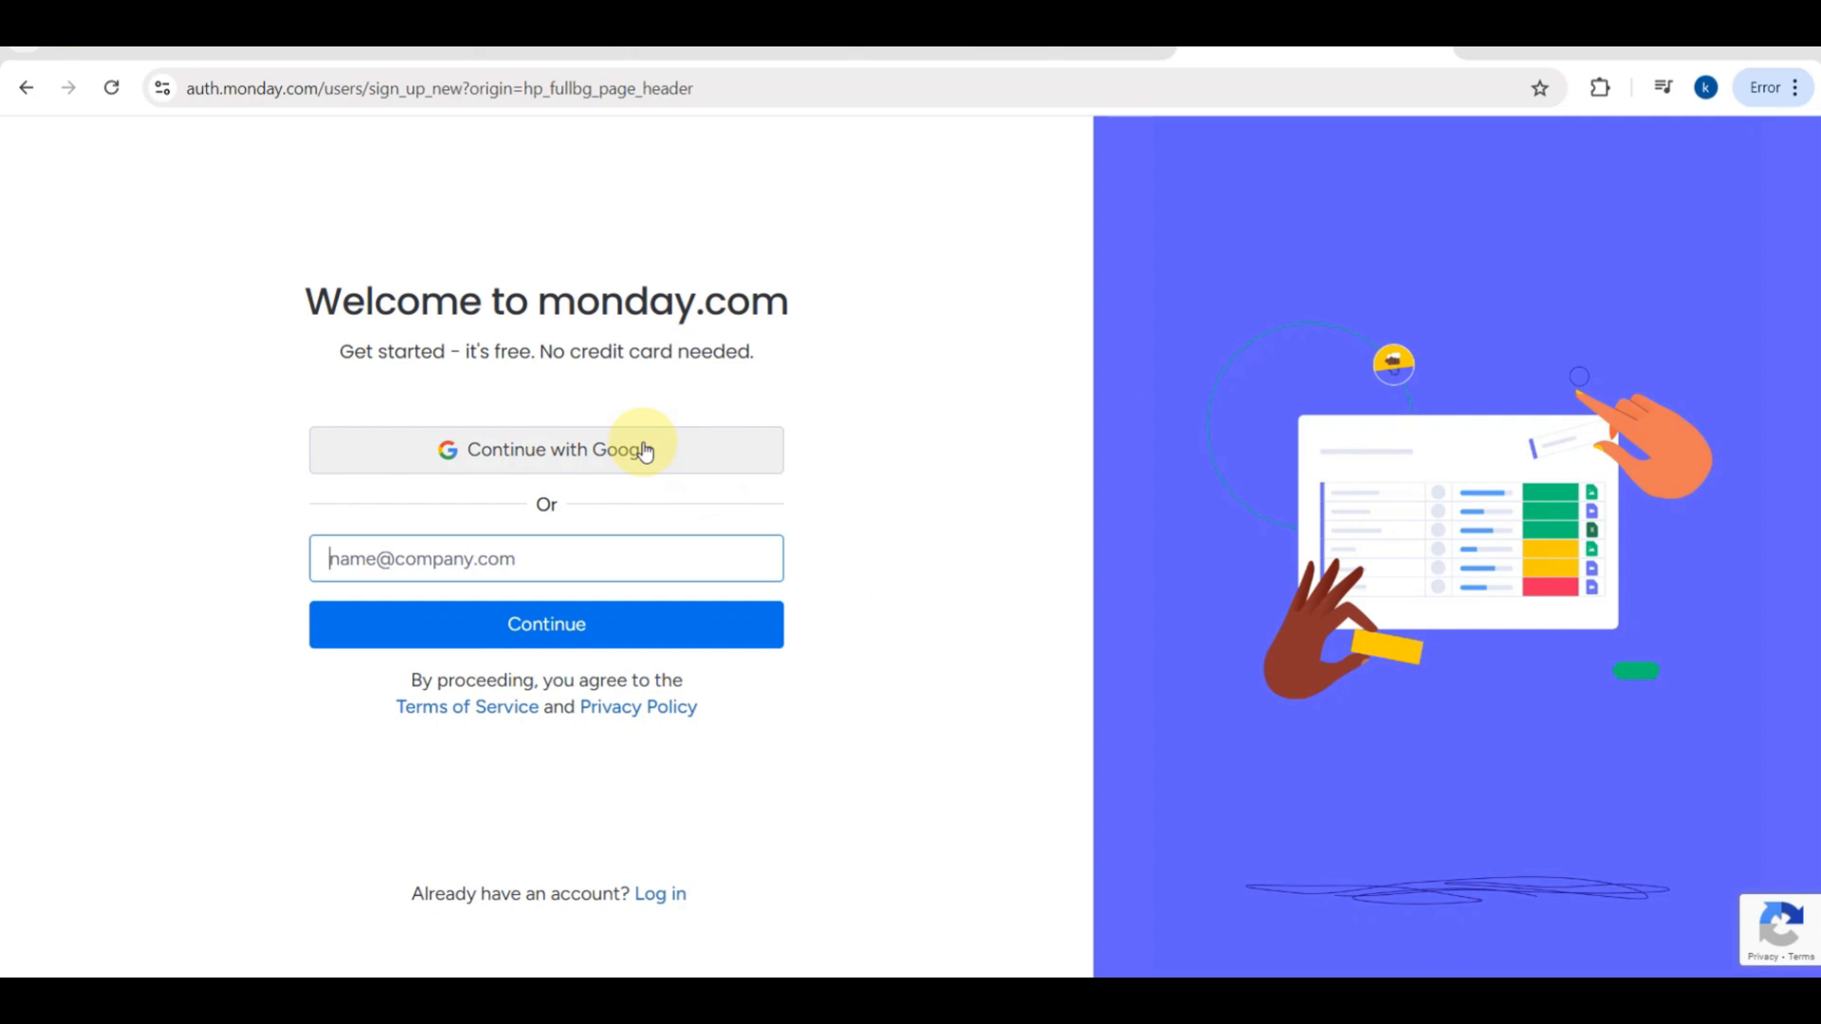
{"action": "left_click", "coordinate": [644, 453]}
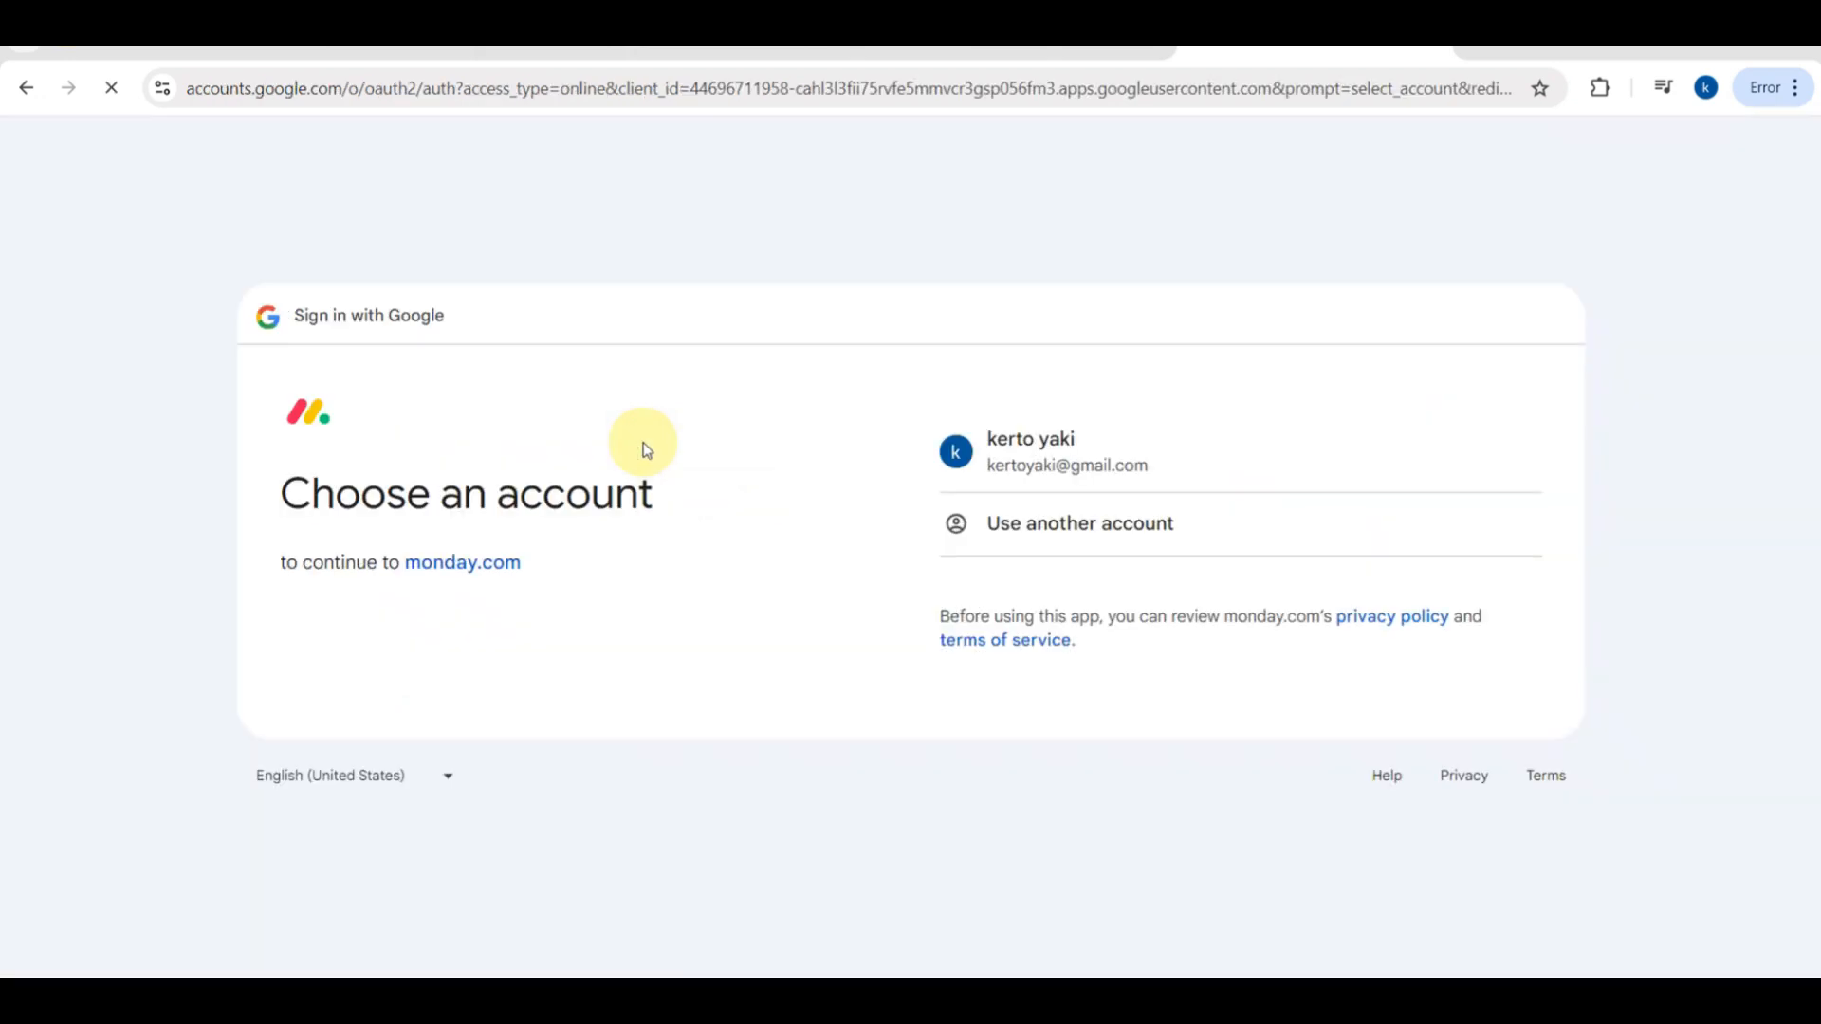
{"action": "left_click", "coordinate": [1066, 462]}
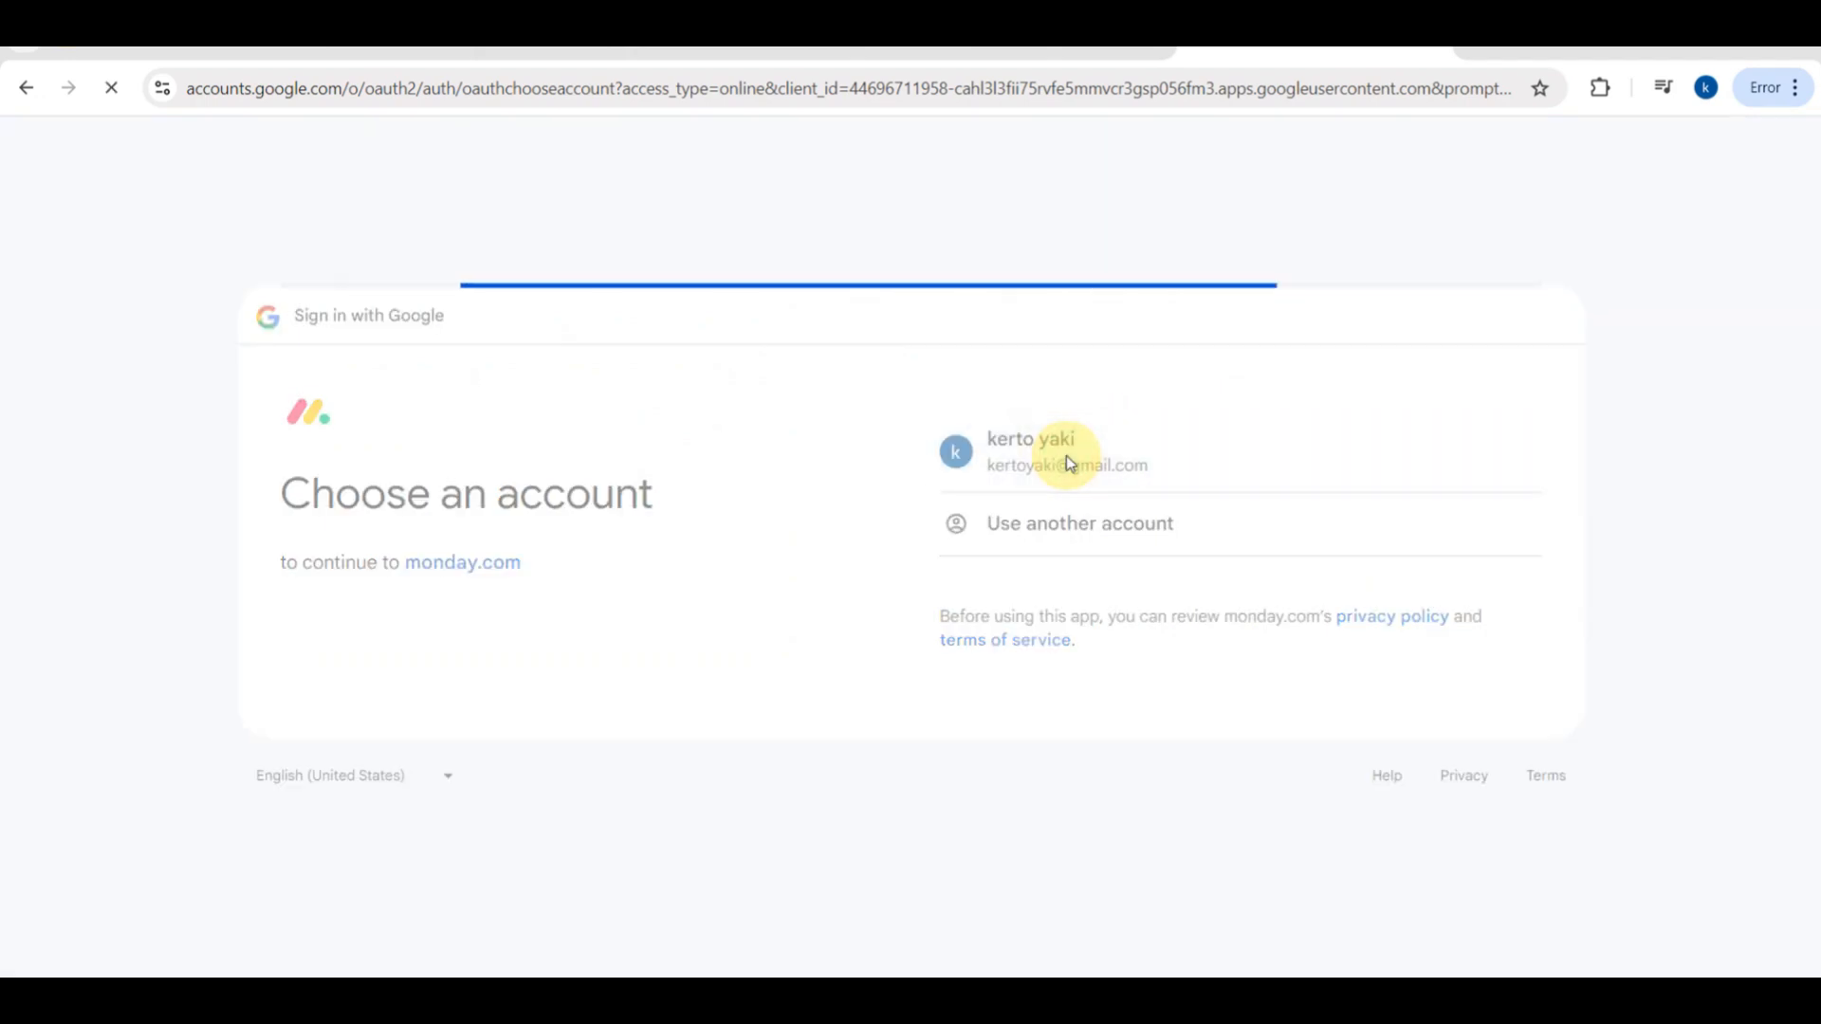
{"action": "left_click", "coordinate": [996, 670]}
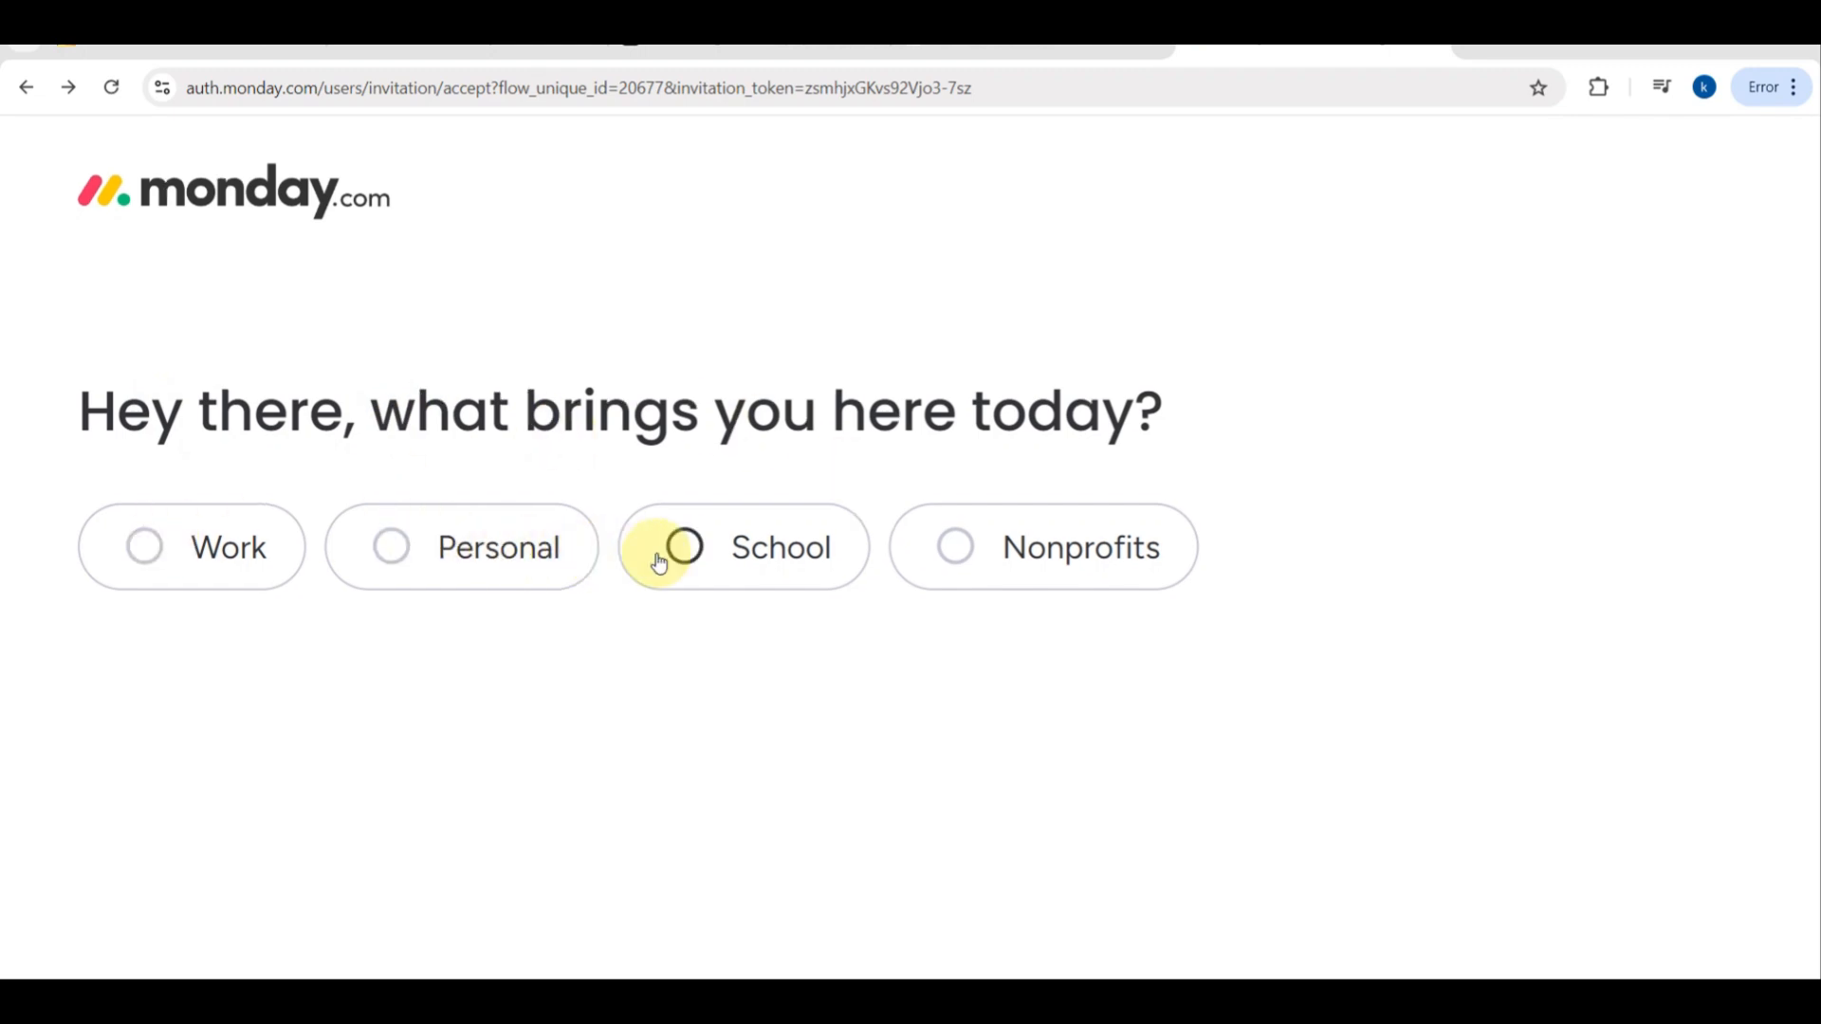
- Answer the onboarding questions with Work as the purpose and Team leader as the current role, and continue
{"action": "left_click", "coordinate": [154, 527]}
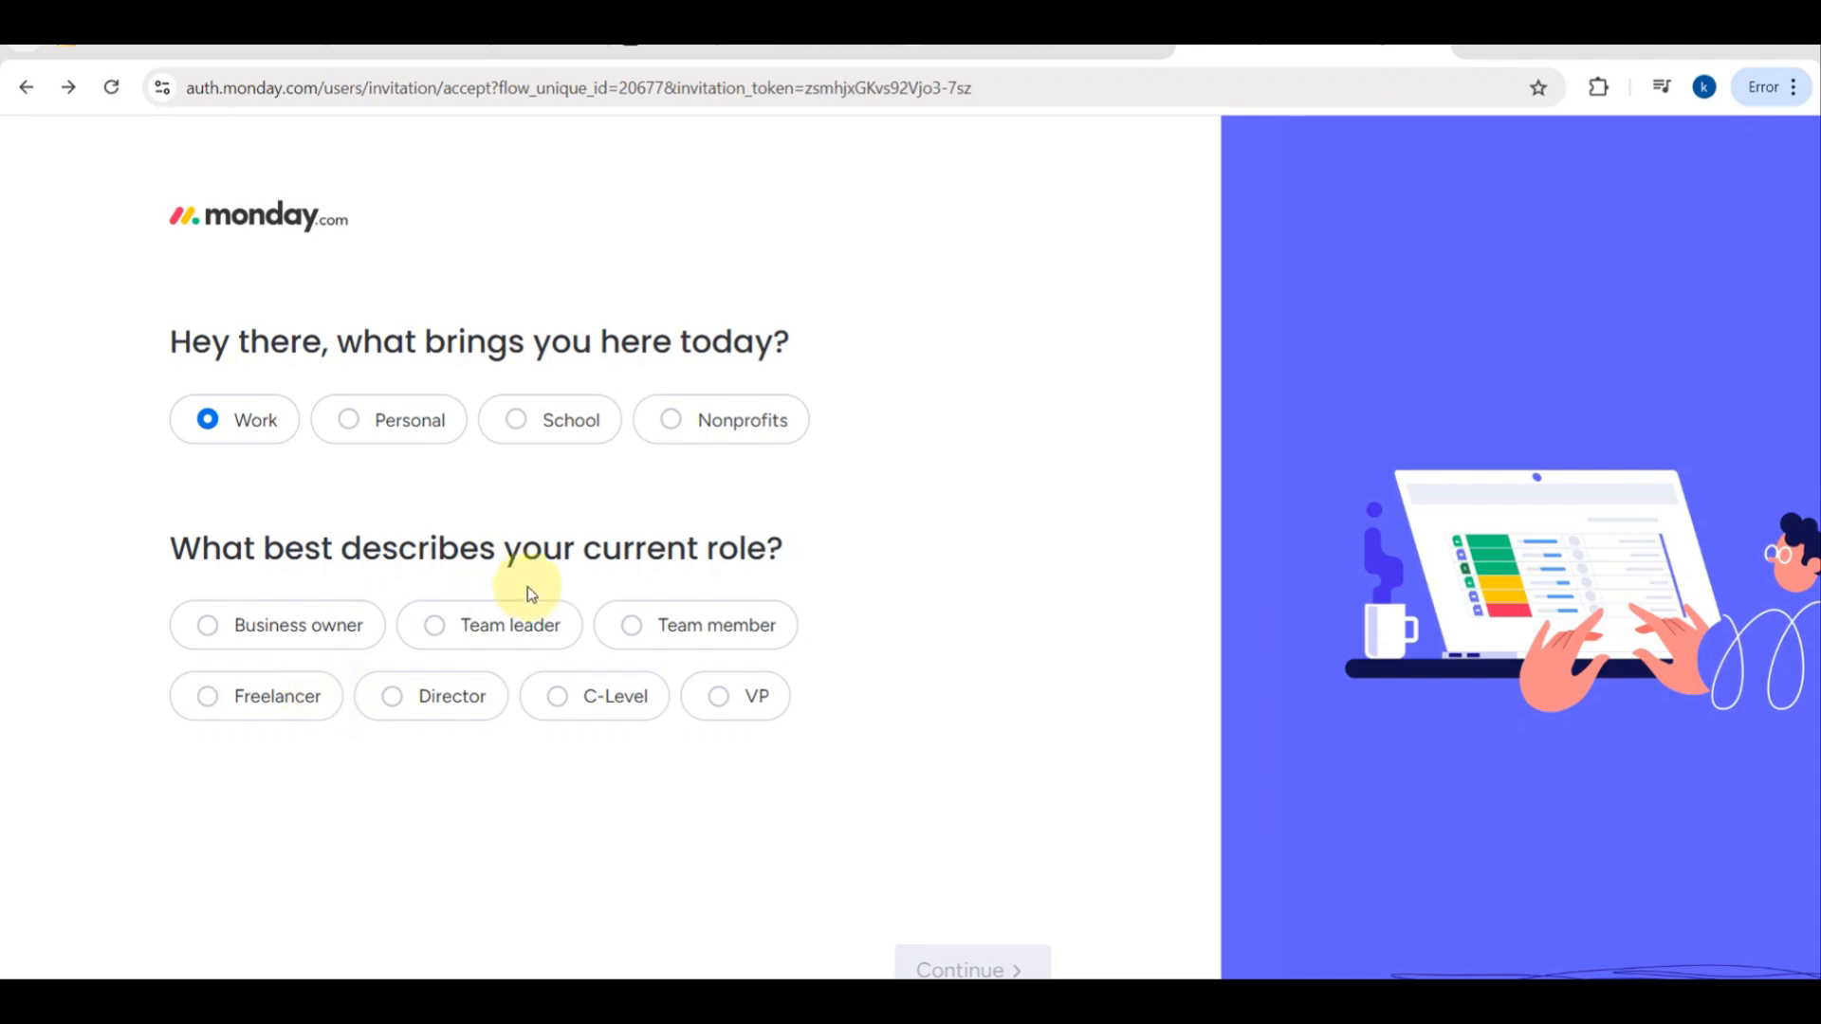
{"action": "left_click", "coordinate": [504, 621]}
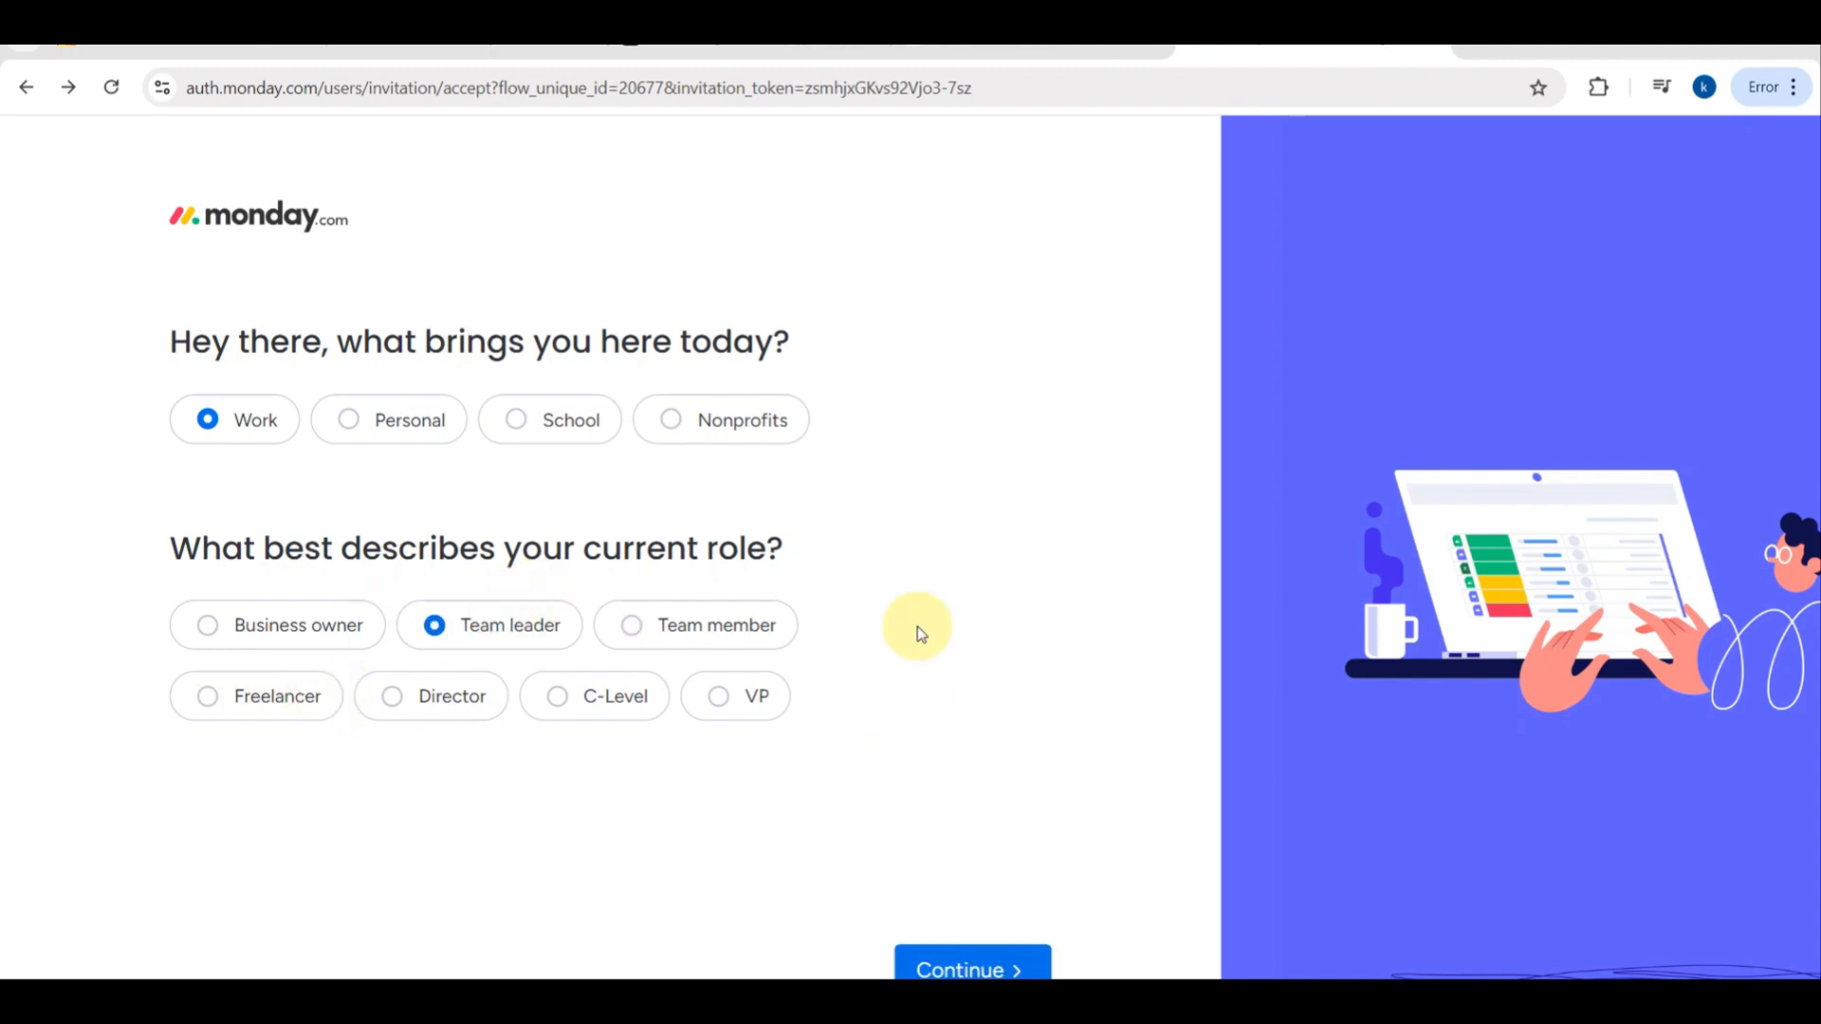
{"action": "scroll", "coordinate": [924, 664], "scroll_direction": "down", "scroll_amount": 1}
{"action": "left_click", "coordinate": [927, 866]}
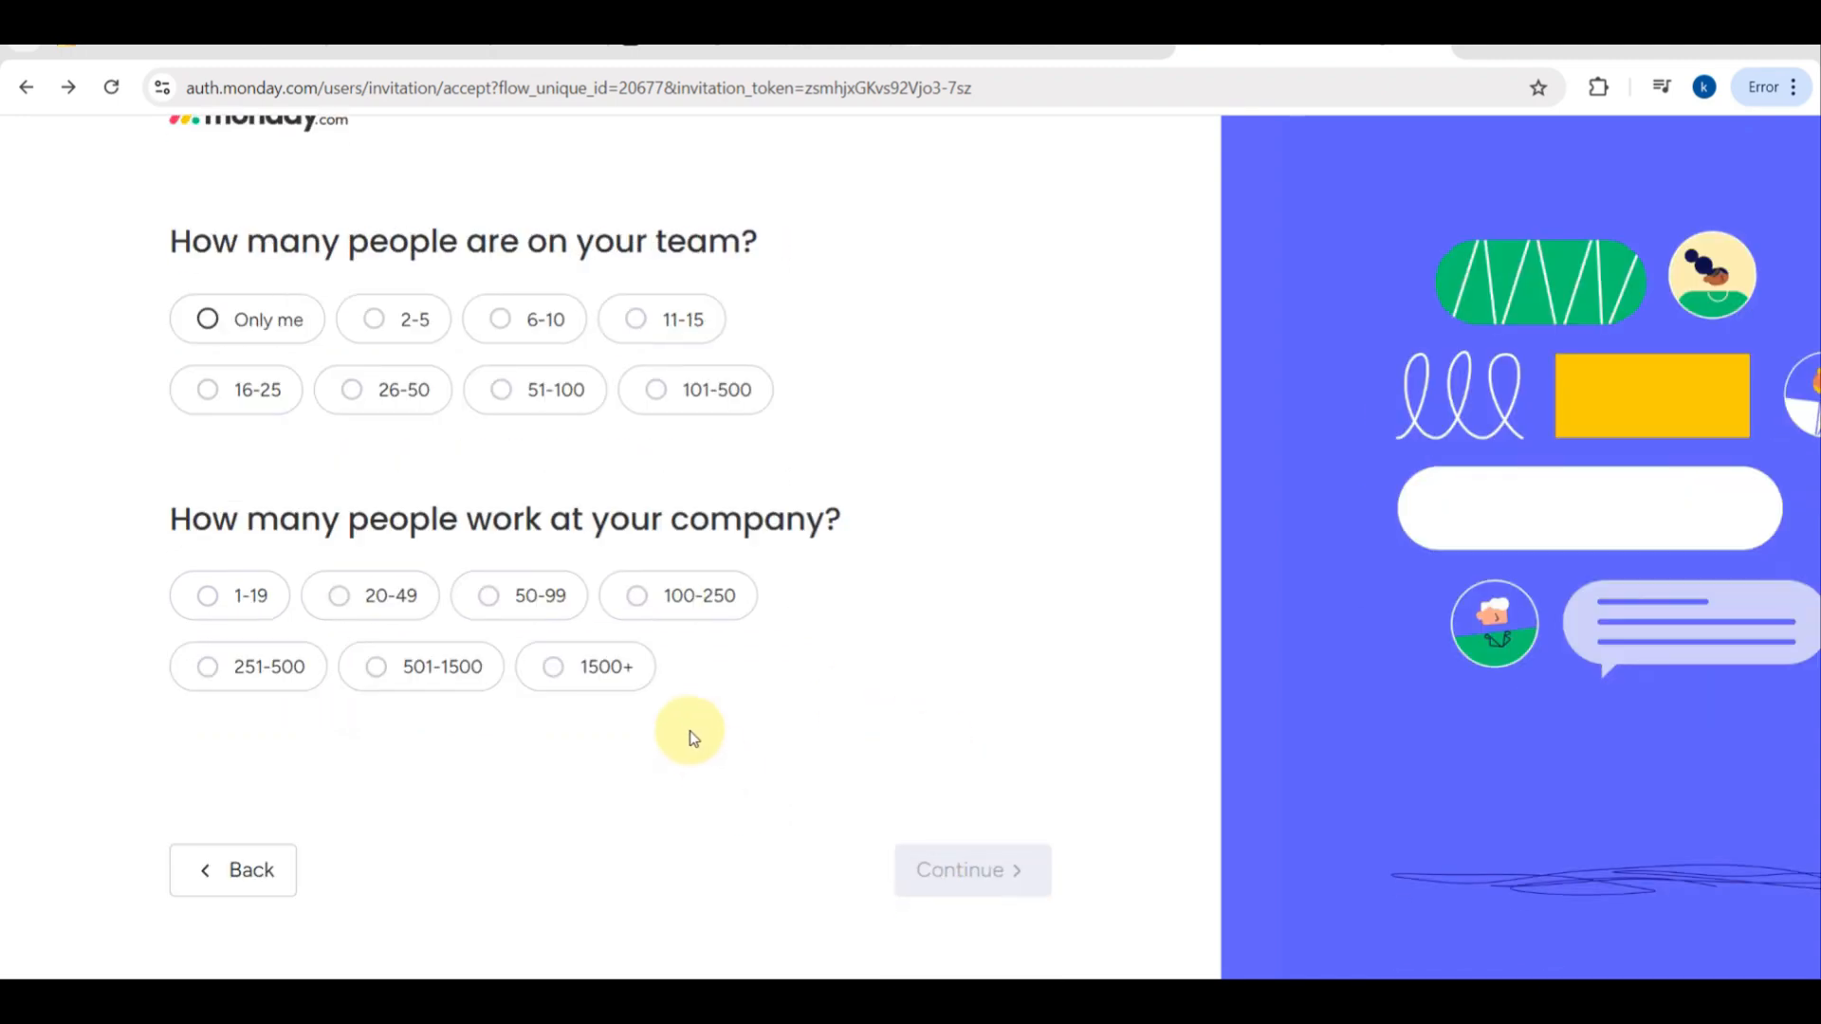
- Set the team size to 2-5 people and the company size to 1-19, and continue
{"action": "scroll", "coordinate": [651, 615], "scroll_direction": "up", "scroll_amount": 1}
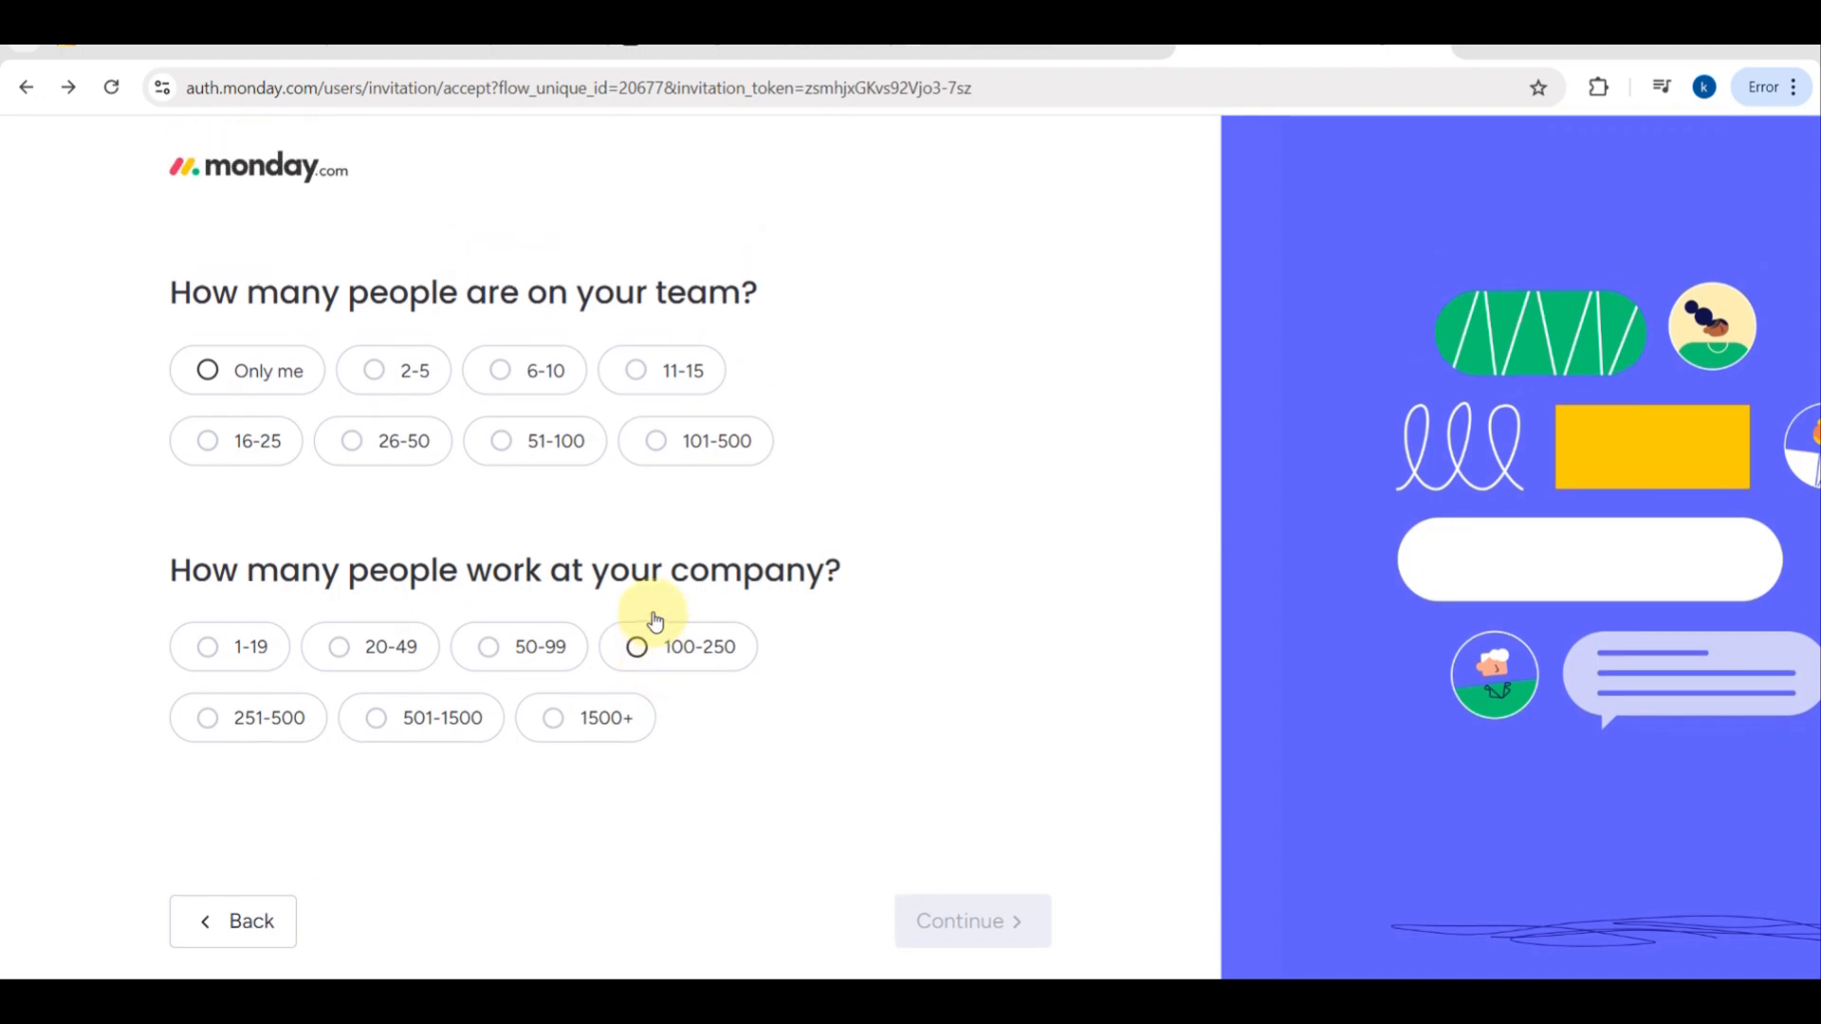
{"action": "left_click", "coordinate": [410, 367]}
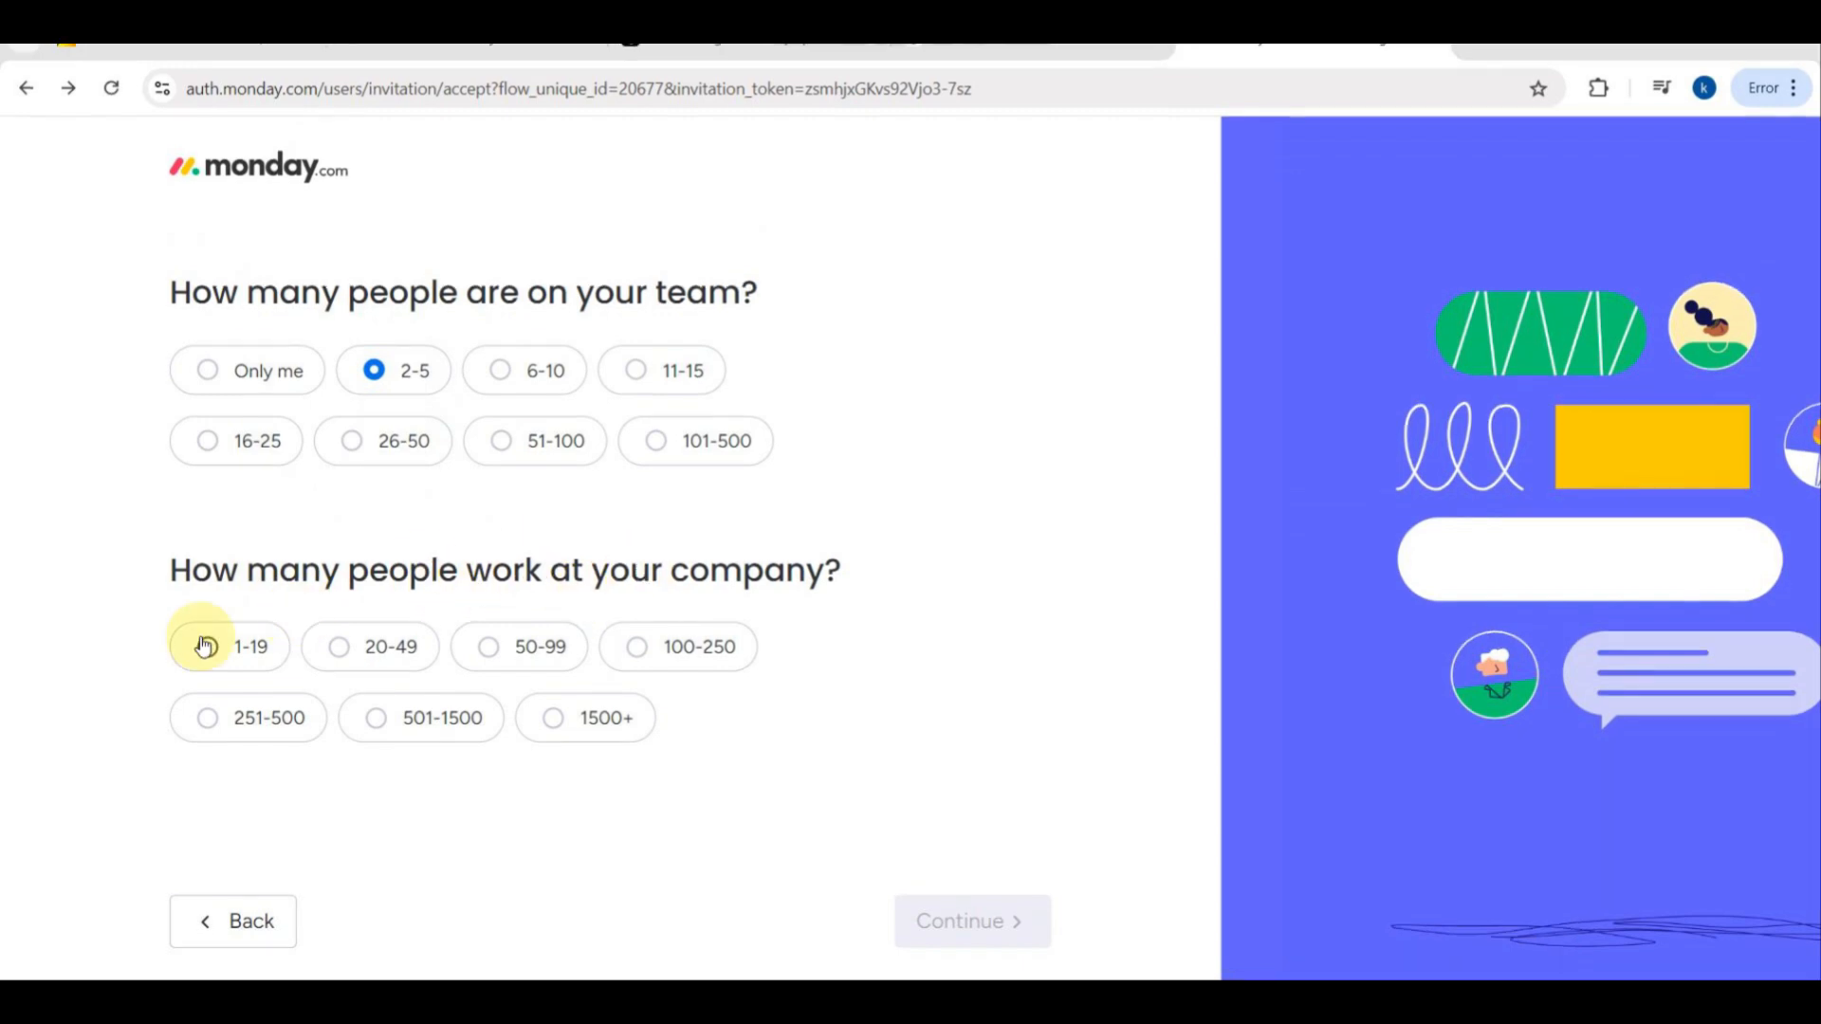
{"action": "left_click", "coordinate": [242, 638]}
{"action": "scroll", "coordinate": [754, 669], "scroll_direction": "down", "scroll_amount": 1}
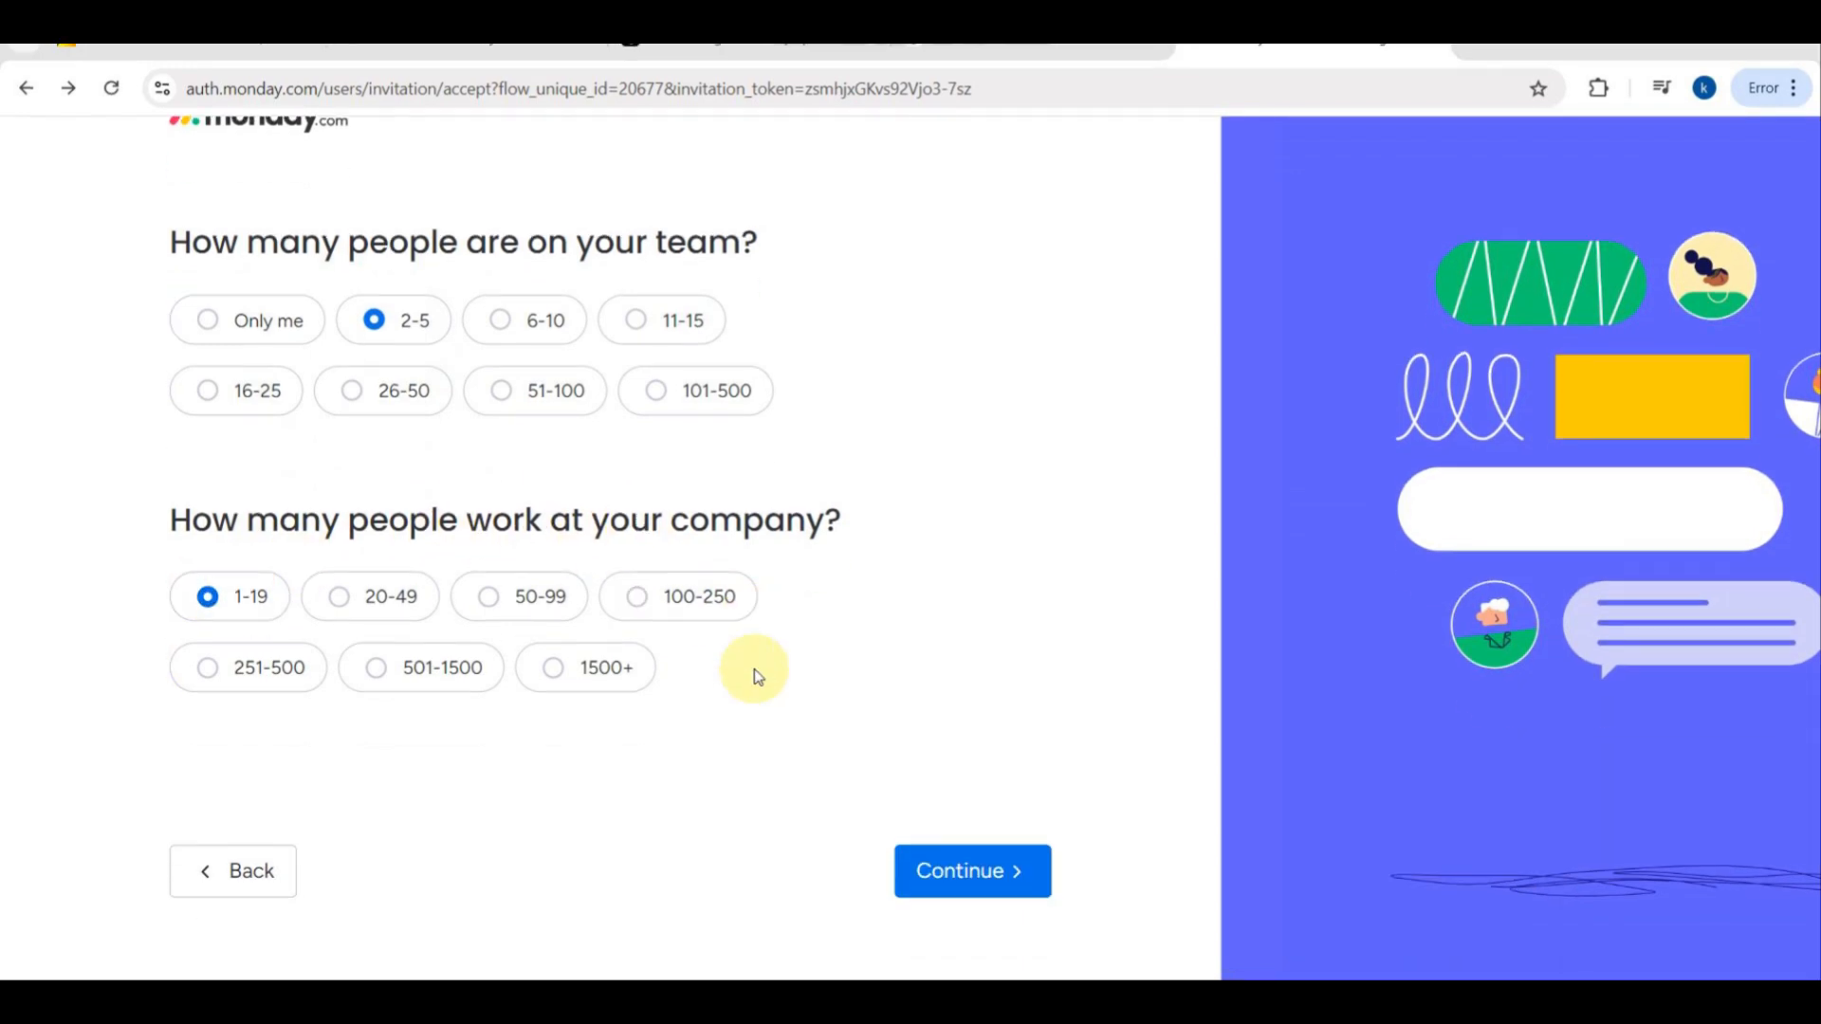
{"action": "left_click", "coordinate": [993, 871]}
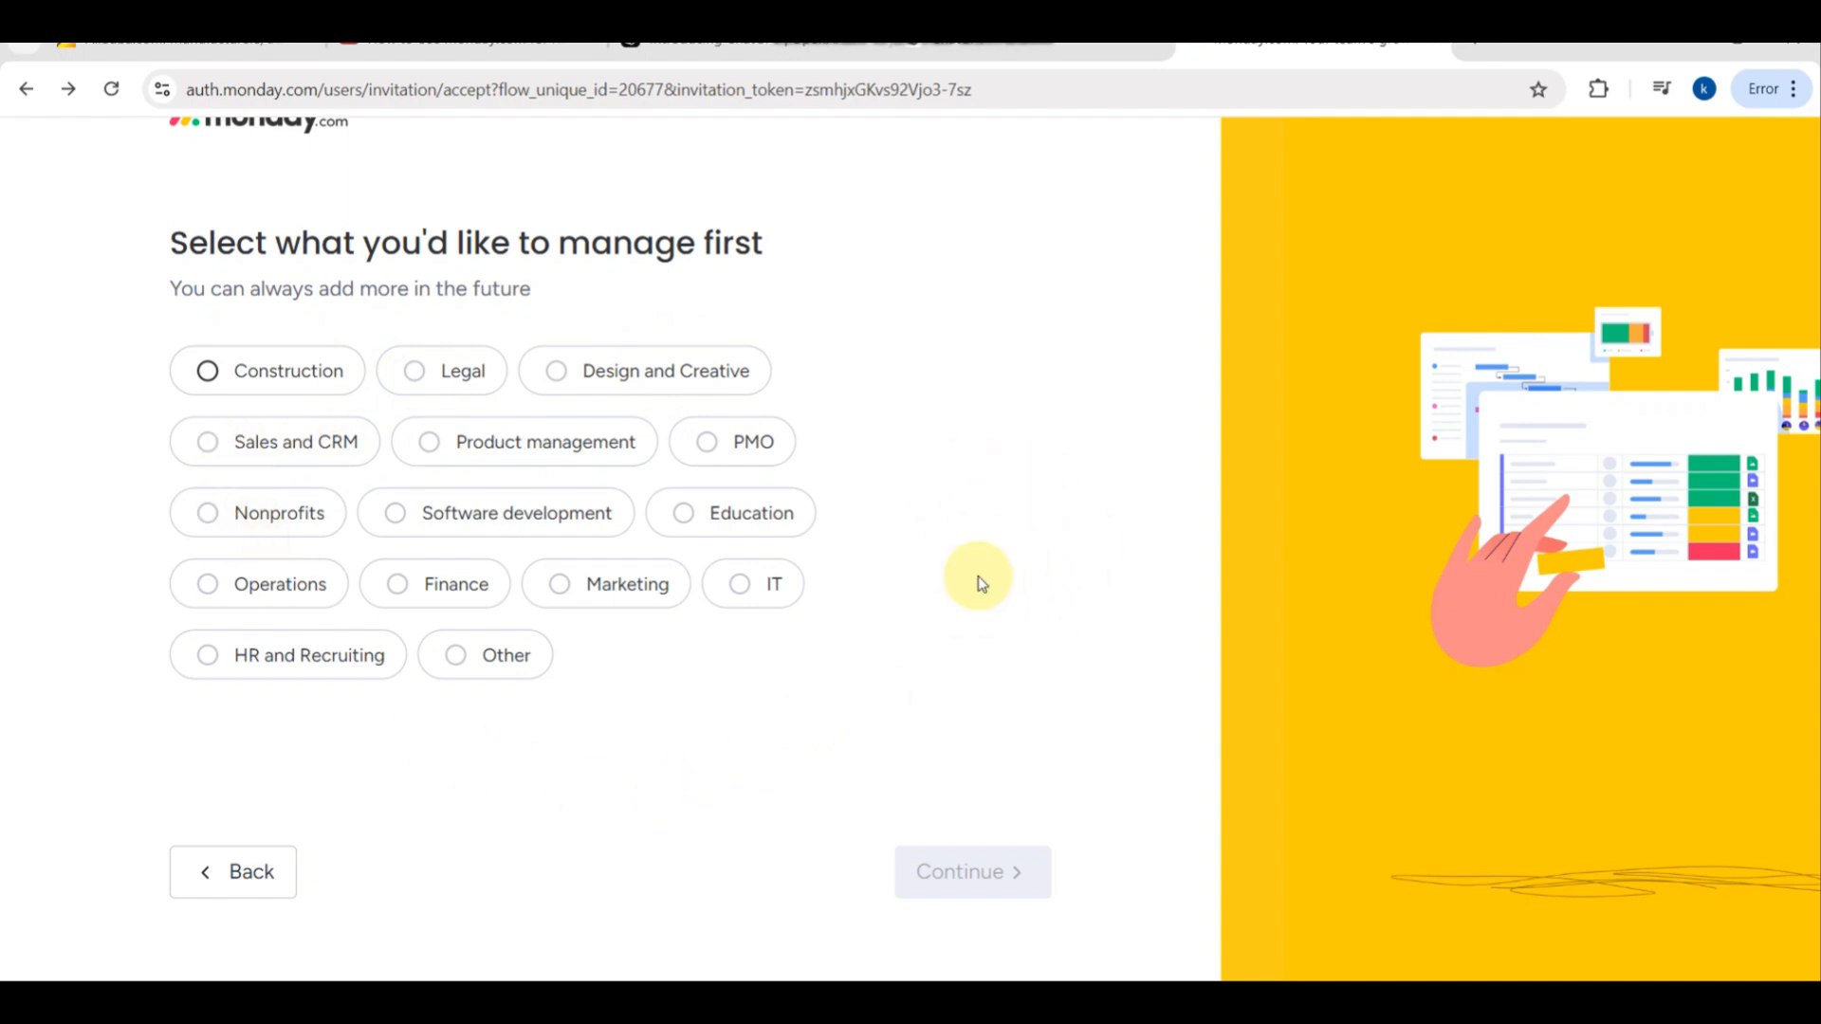
- Choose Marketing as the area to manage first and Project management as the first focus, and continue
{"action": "left_click", "coordinate": [637, 590]}
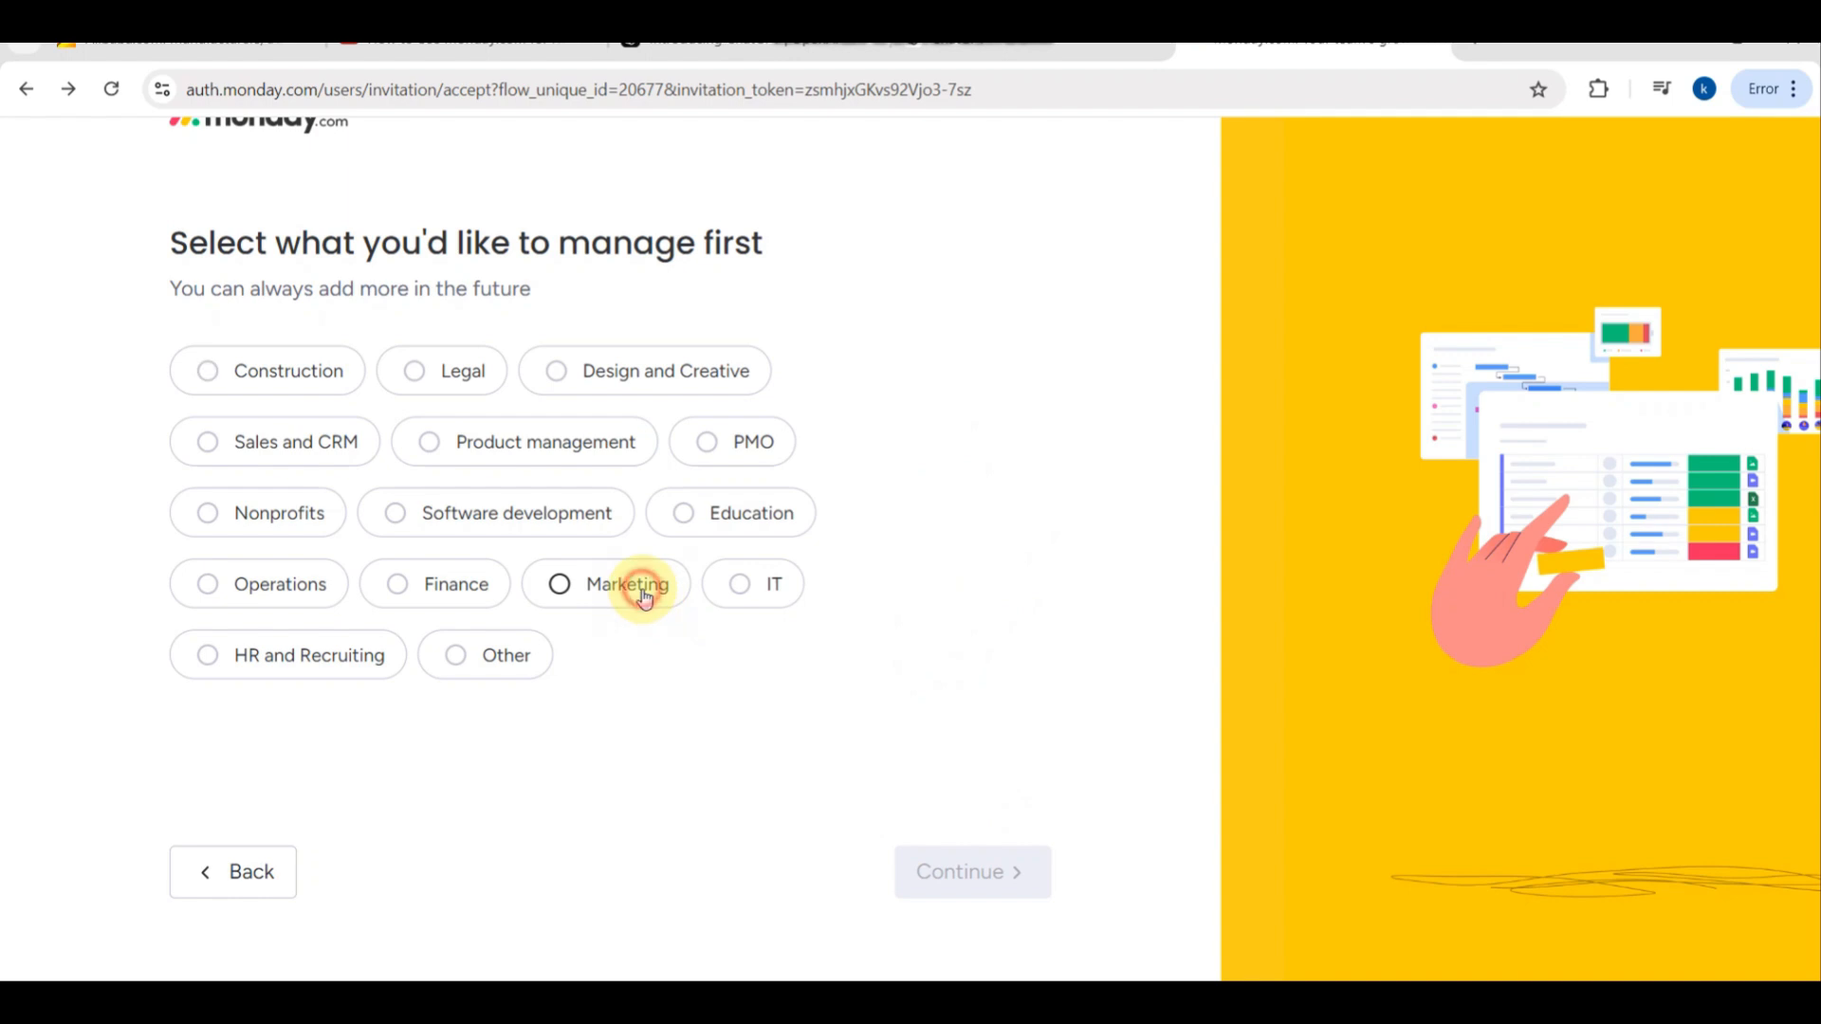
{"action": "left_click", "coordinate": [981, 868]}
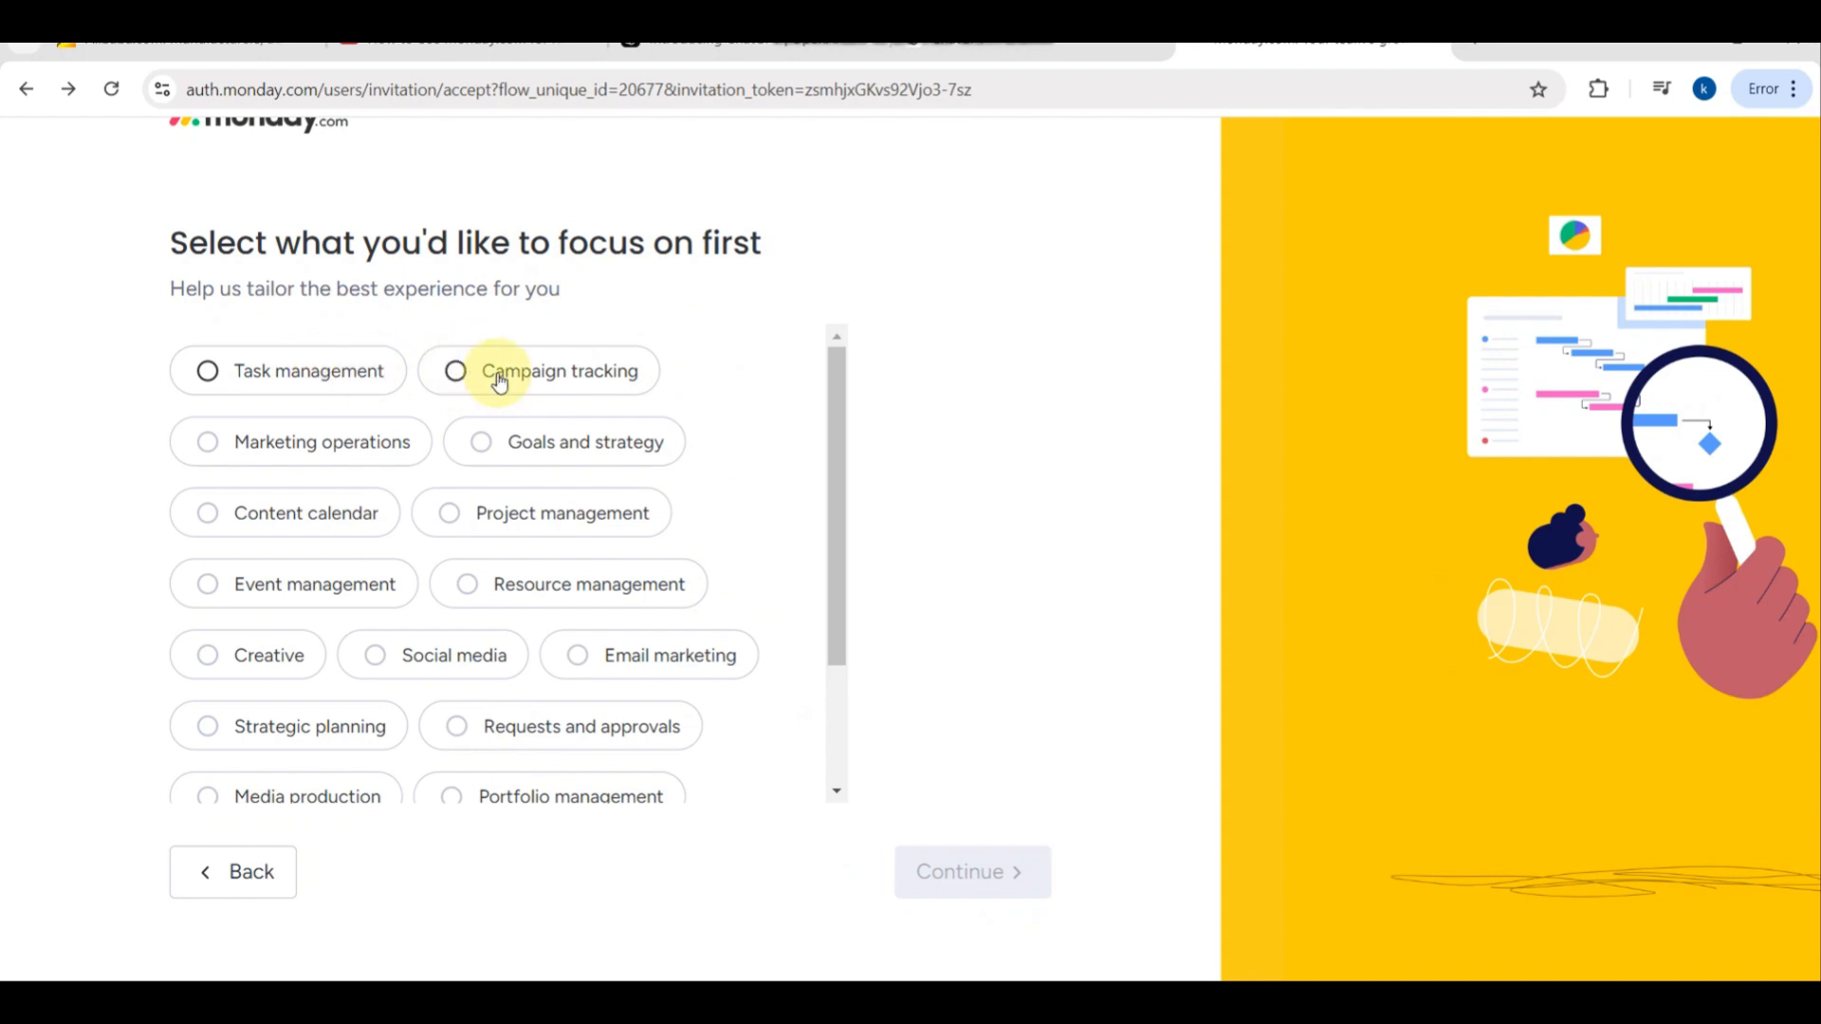
{"action": "scroll", "coordinate": [590, 702], "scroll_direction": "down", "scroll_amount": 2}
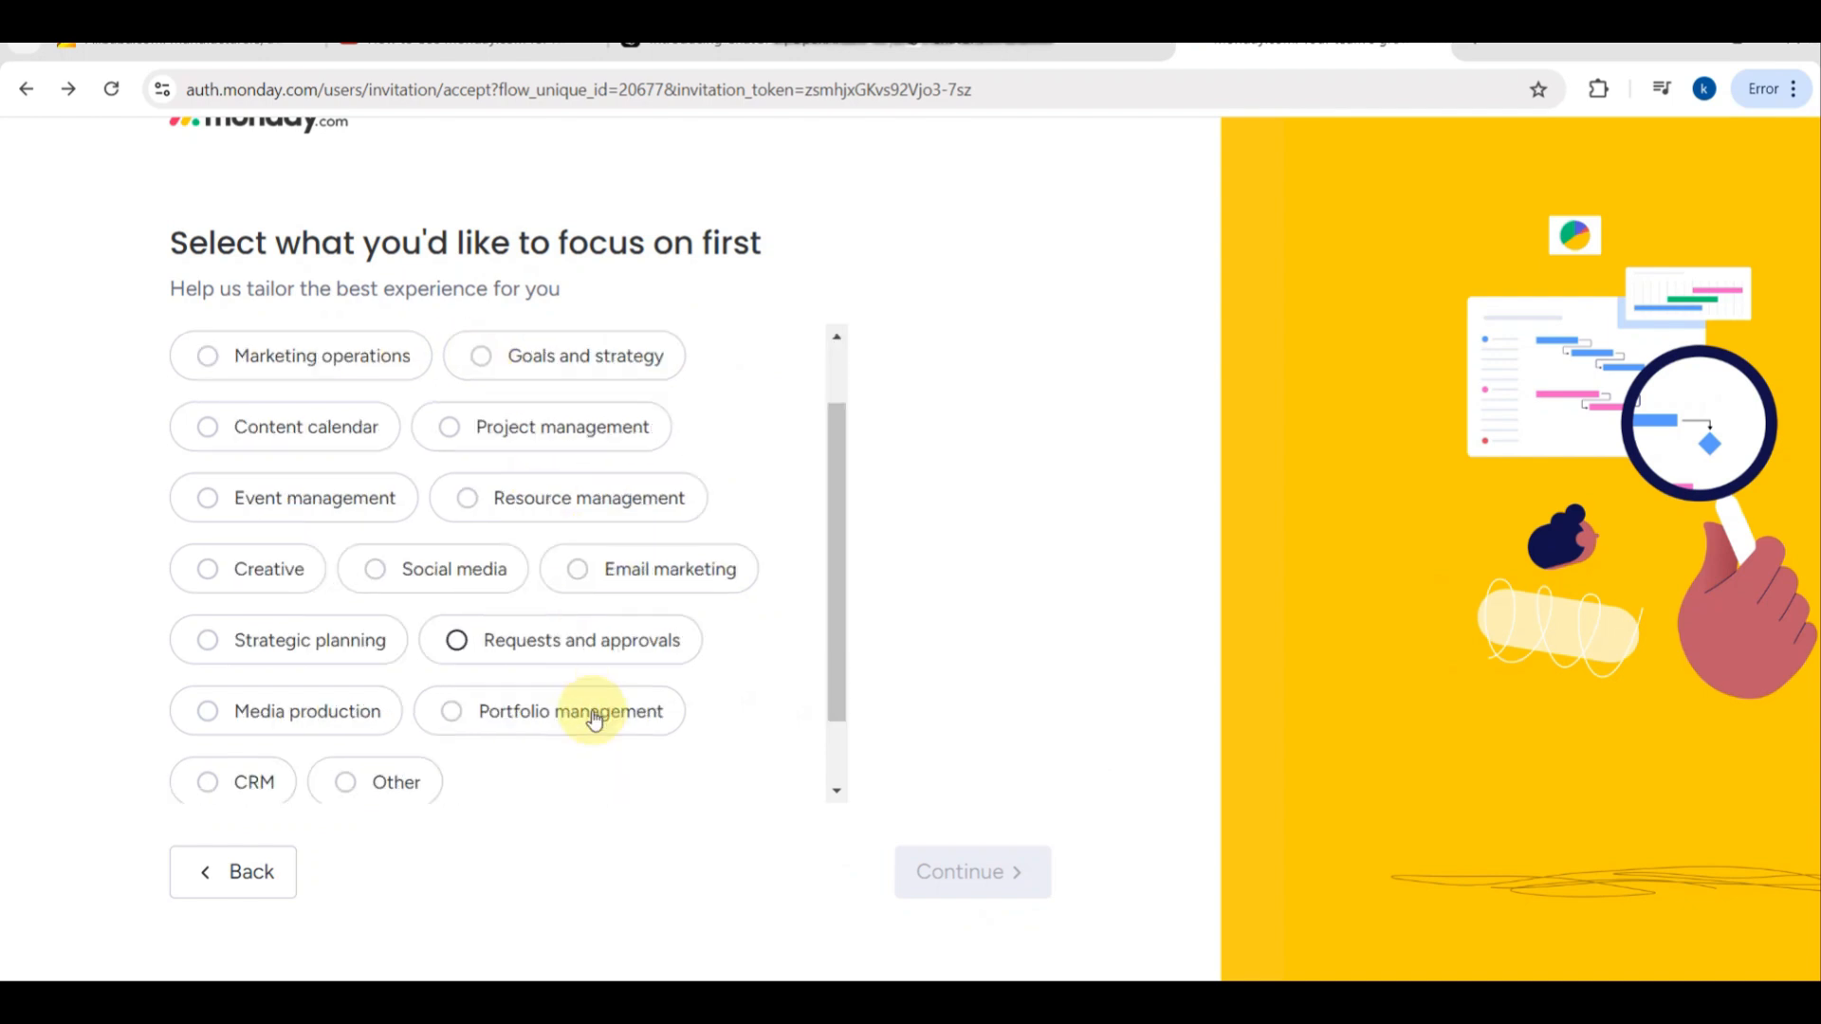
{"action": "scroll", "coordinate": [593, 718], "scroll_direction": "up", "scroll_amount": 1}
{"action": "scroll", "coordinate": [593, 718], "scroll_direction": "up", "scroll_amount": 3}
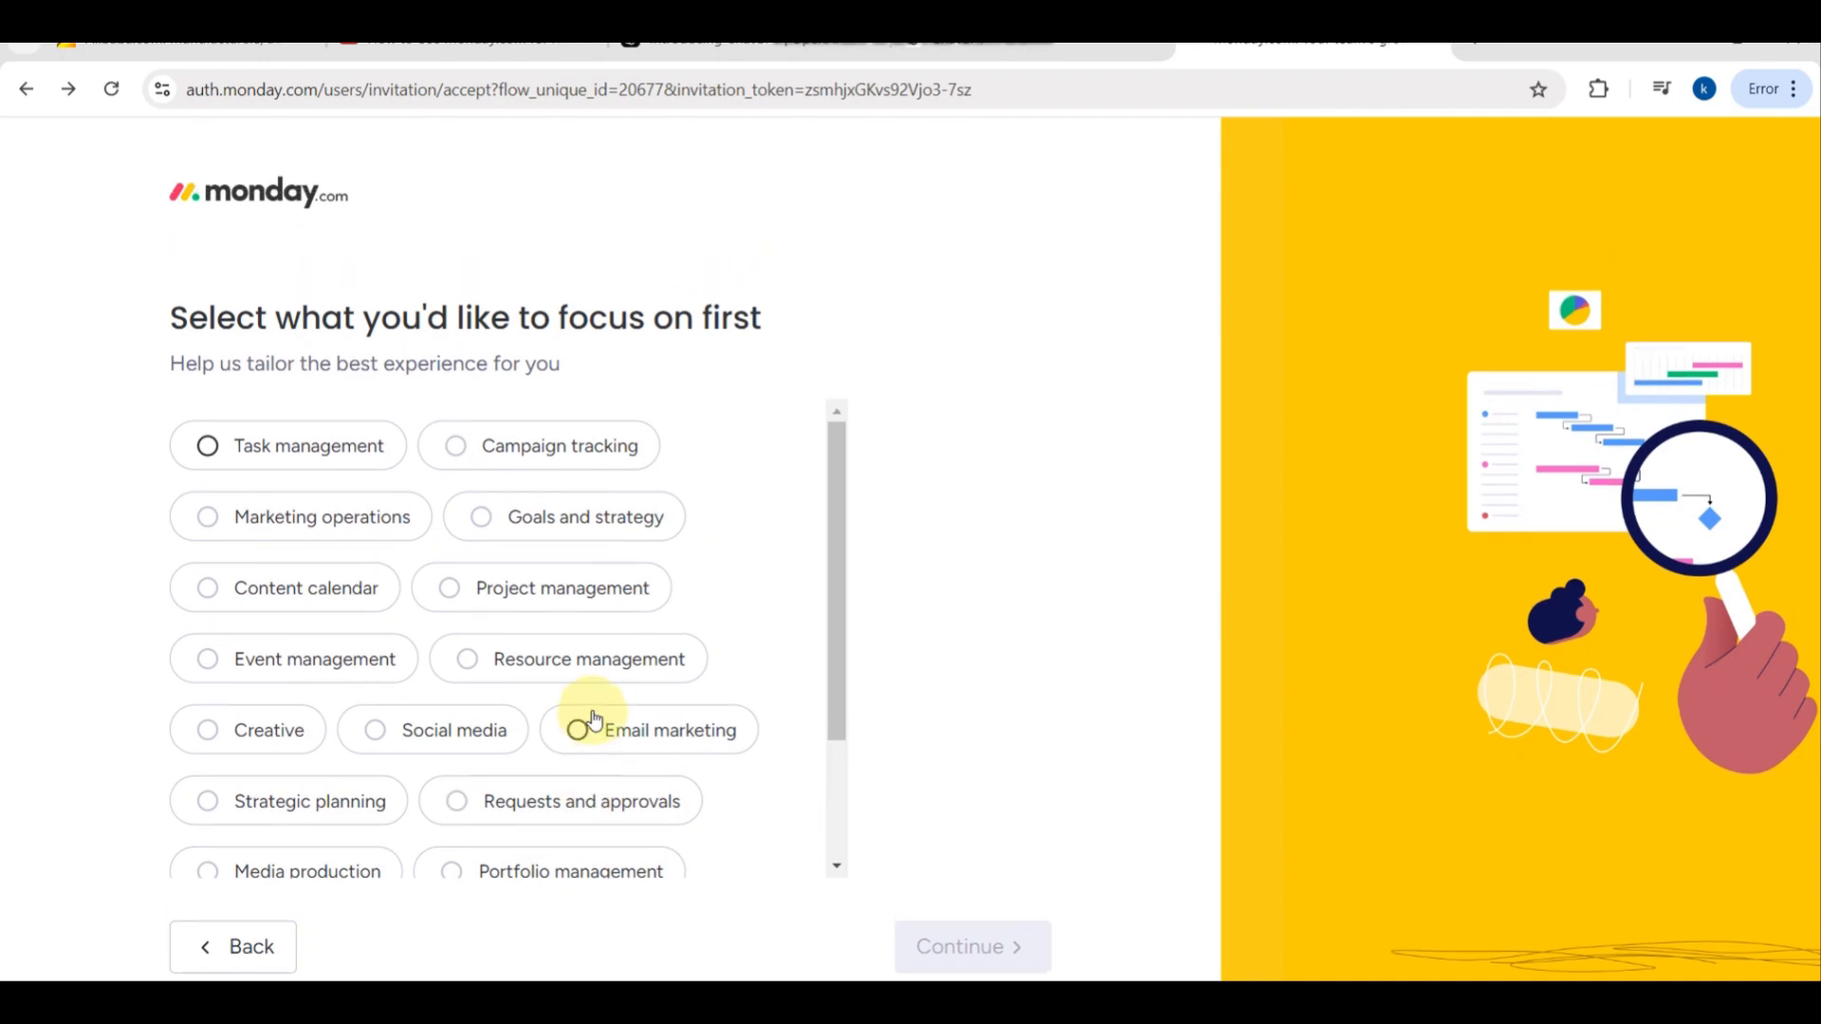
{"action": "left_click", "coordinate": [560, 595]}
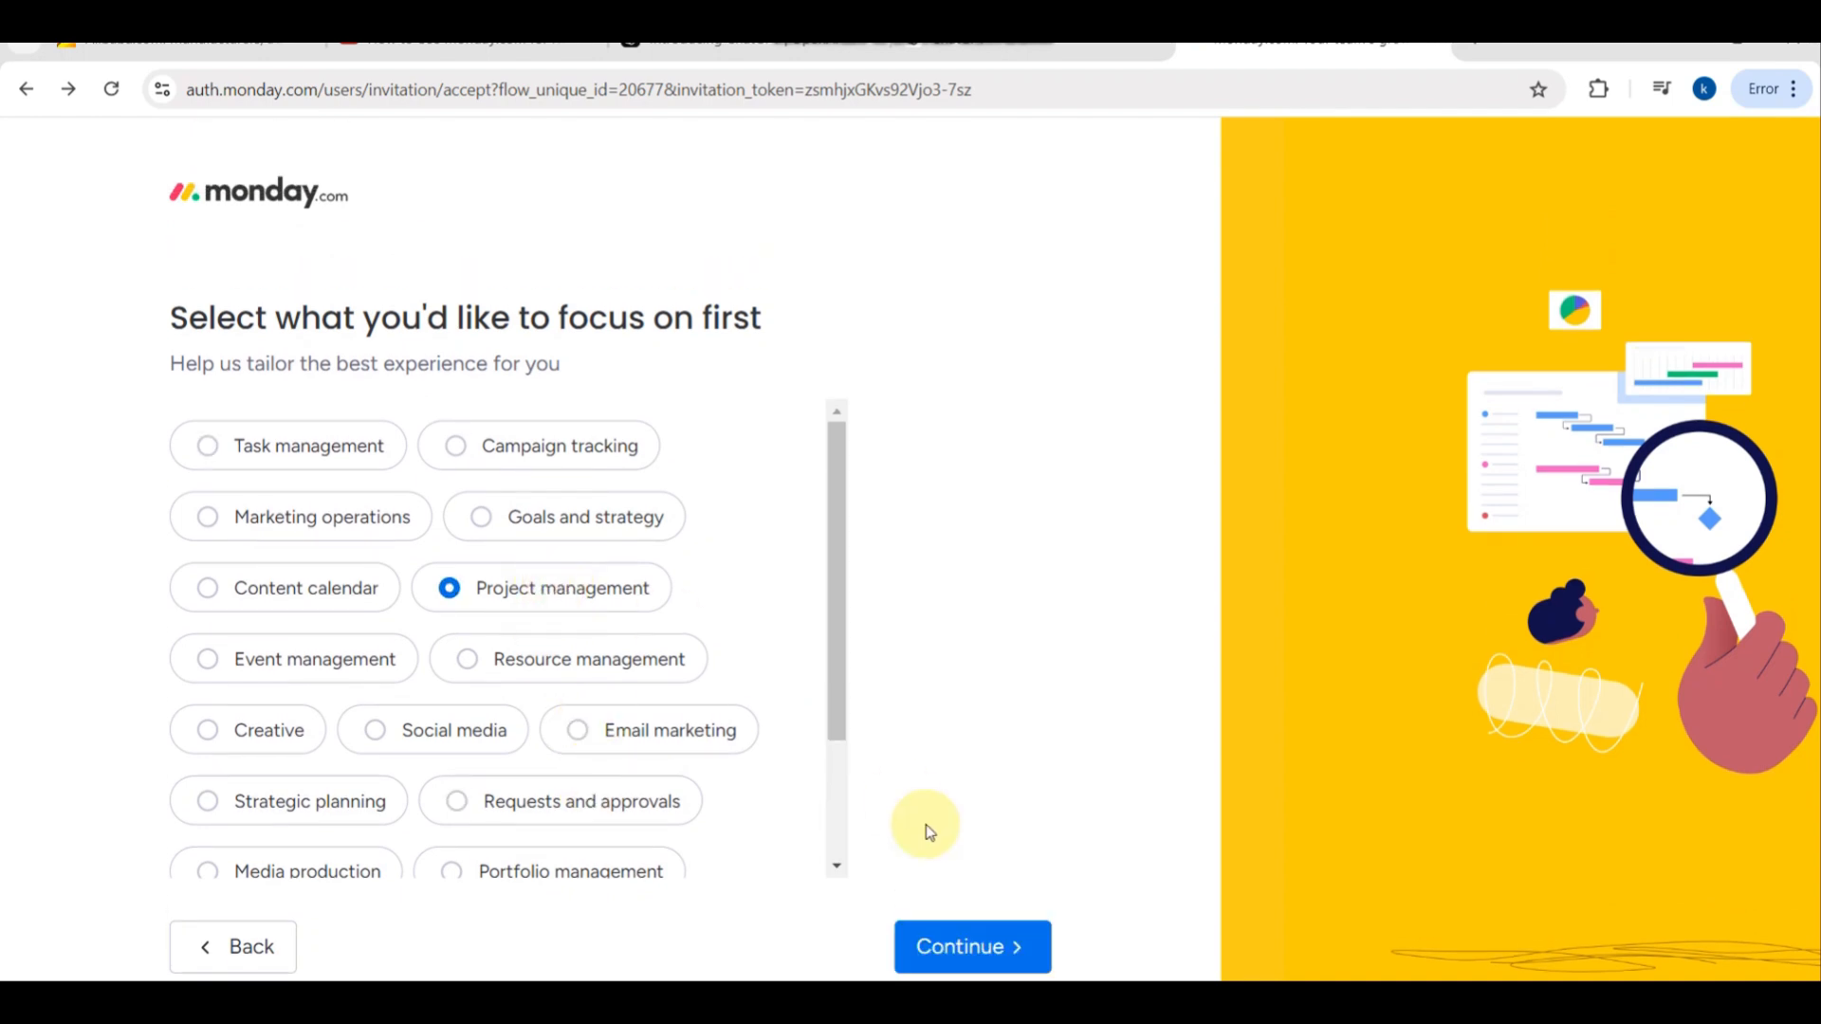
{"action": "left_click", "coordinate": [956, 934]}
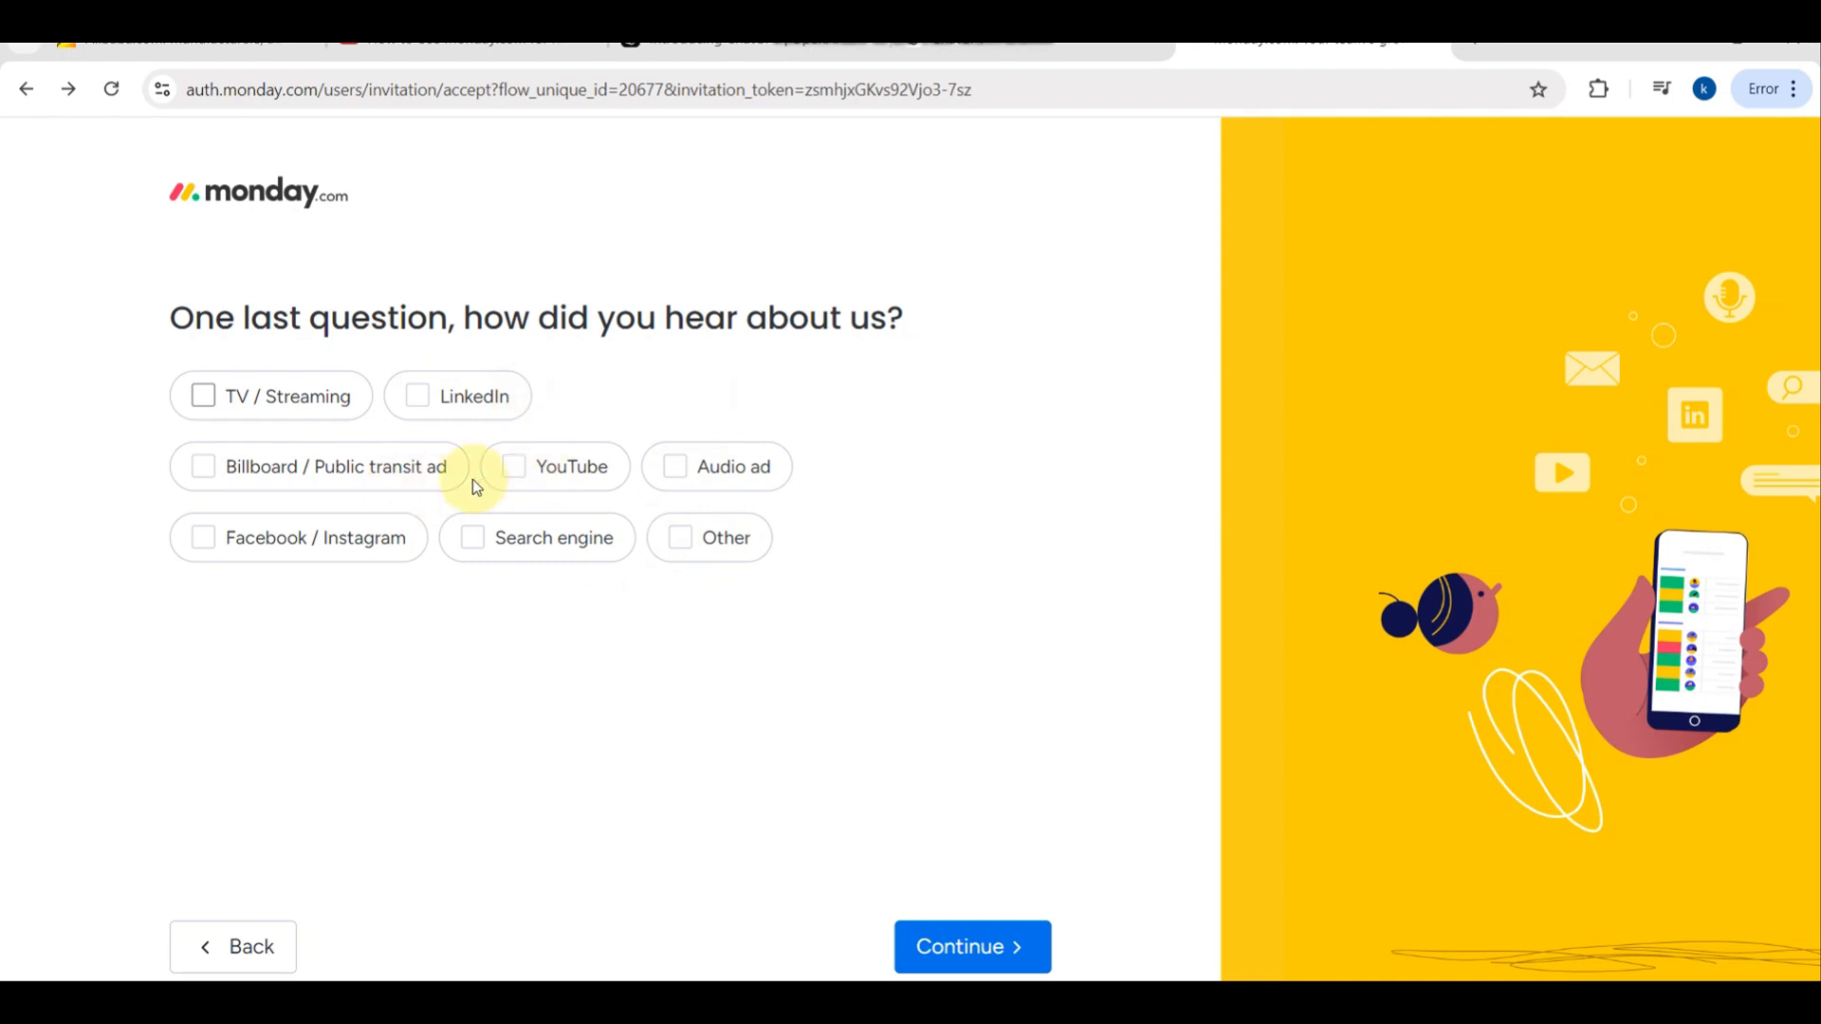
- Give YouTube as the way of hearing about monday.com and finish the onboarding survey
{"action": "left_click", "coordinate": [515, 475]}
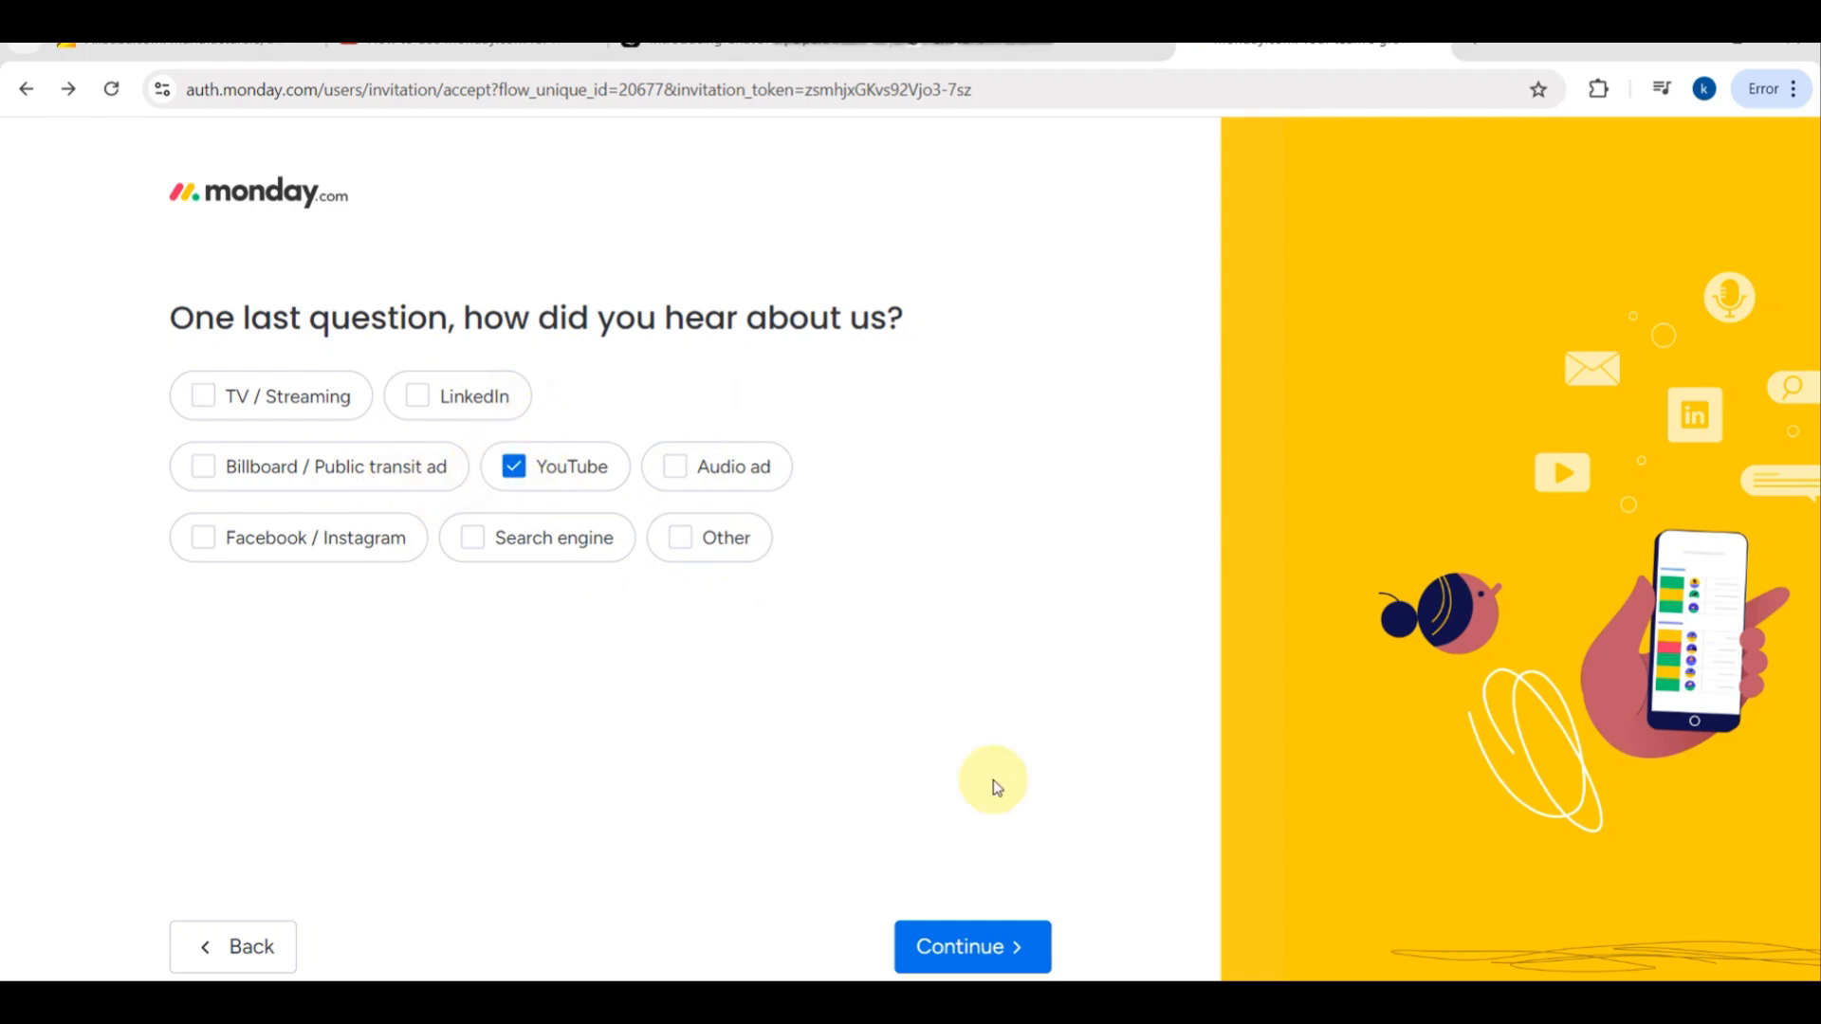
{"action": "left_click", "coordinate": [984, 947]}
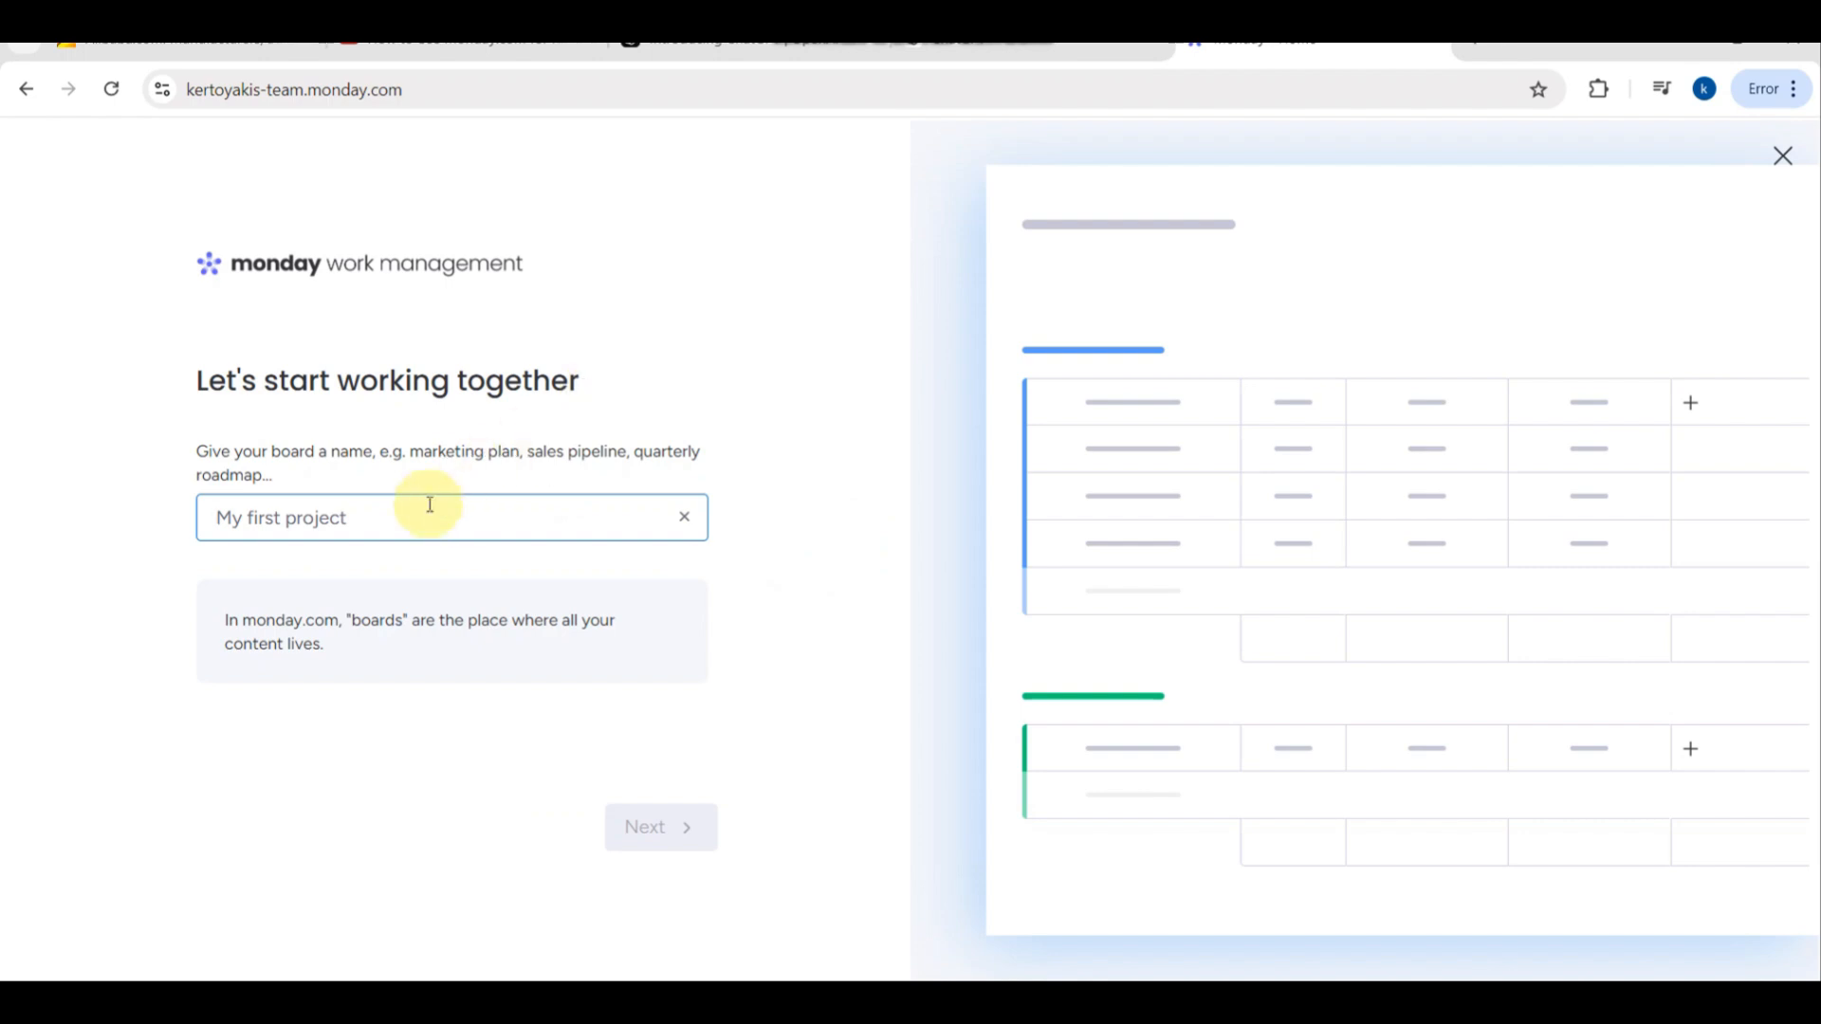
- Name the first board "Real Estate" and proceed to the column selection
{"action": "left_click", "coordinate": [396, 521]}
{"action": "type", "text": "Re"}
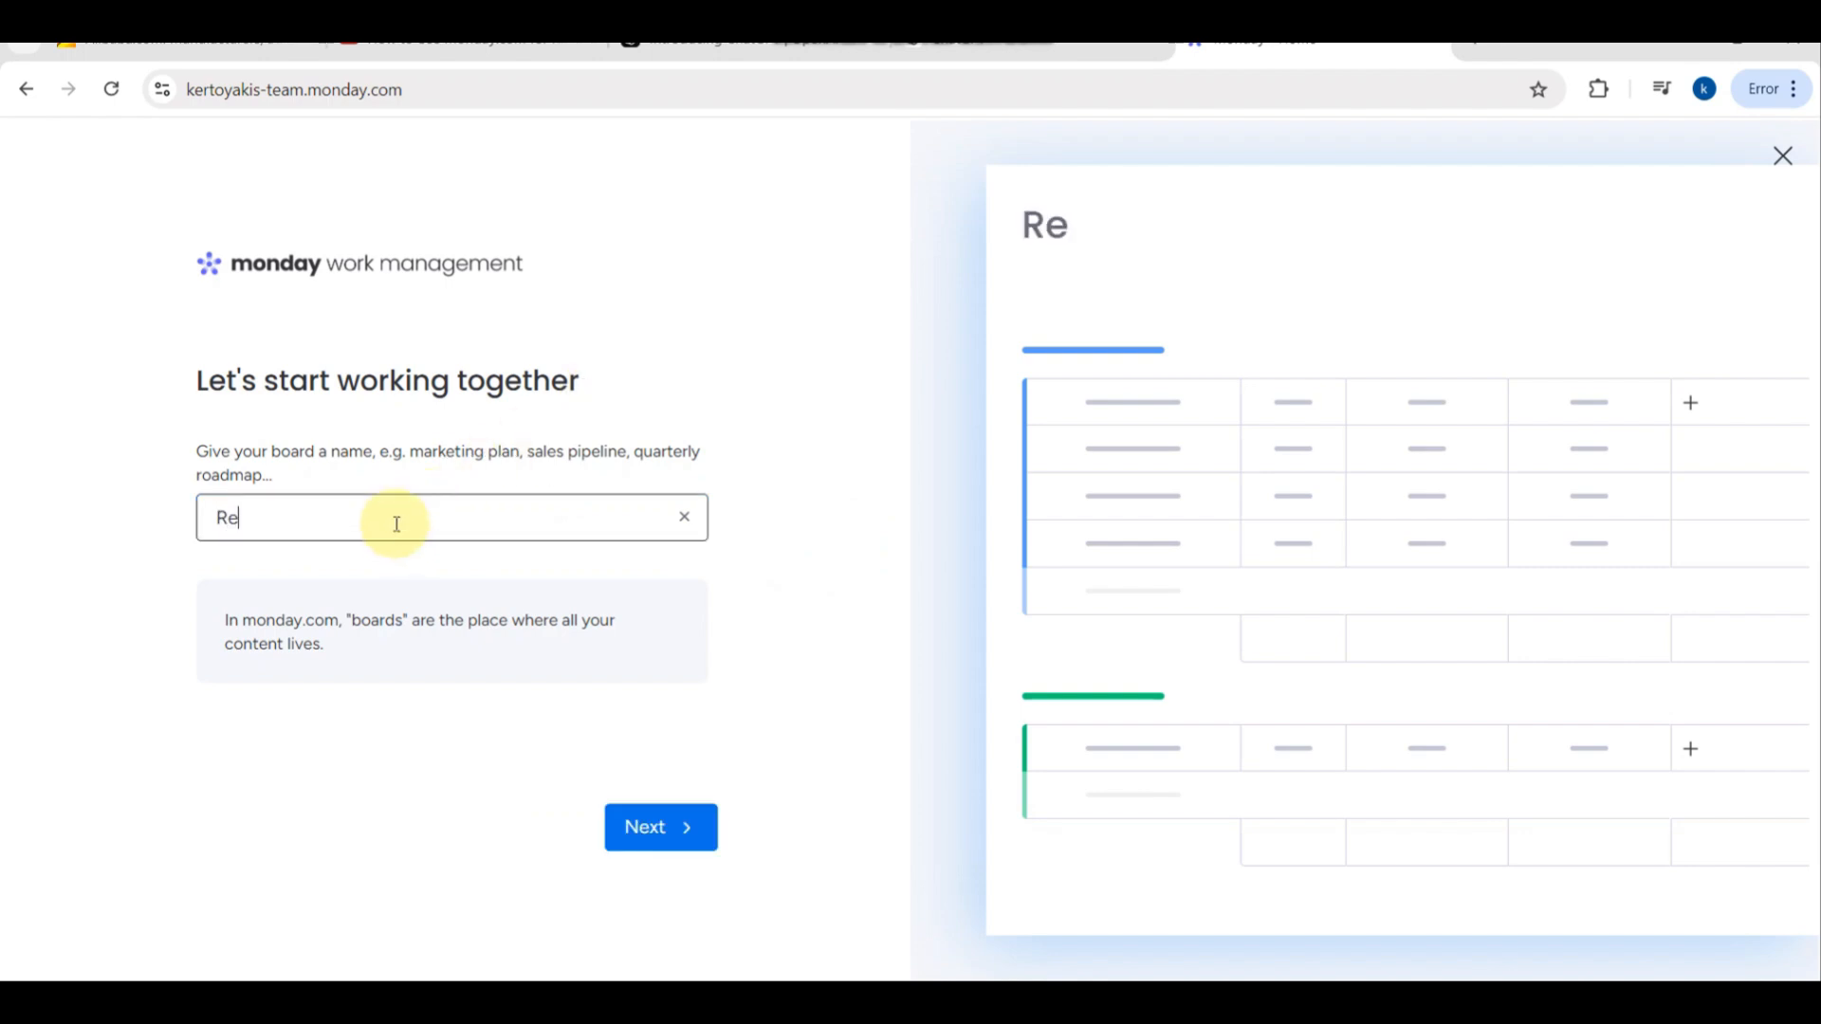
{"action": "type", "text": "al ESTA"}
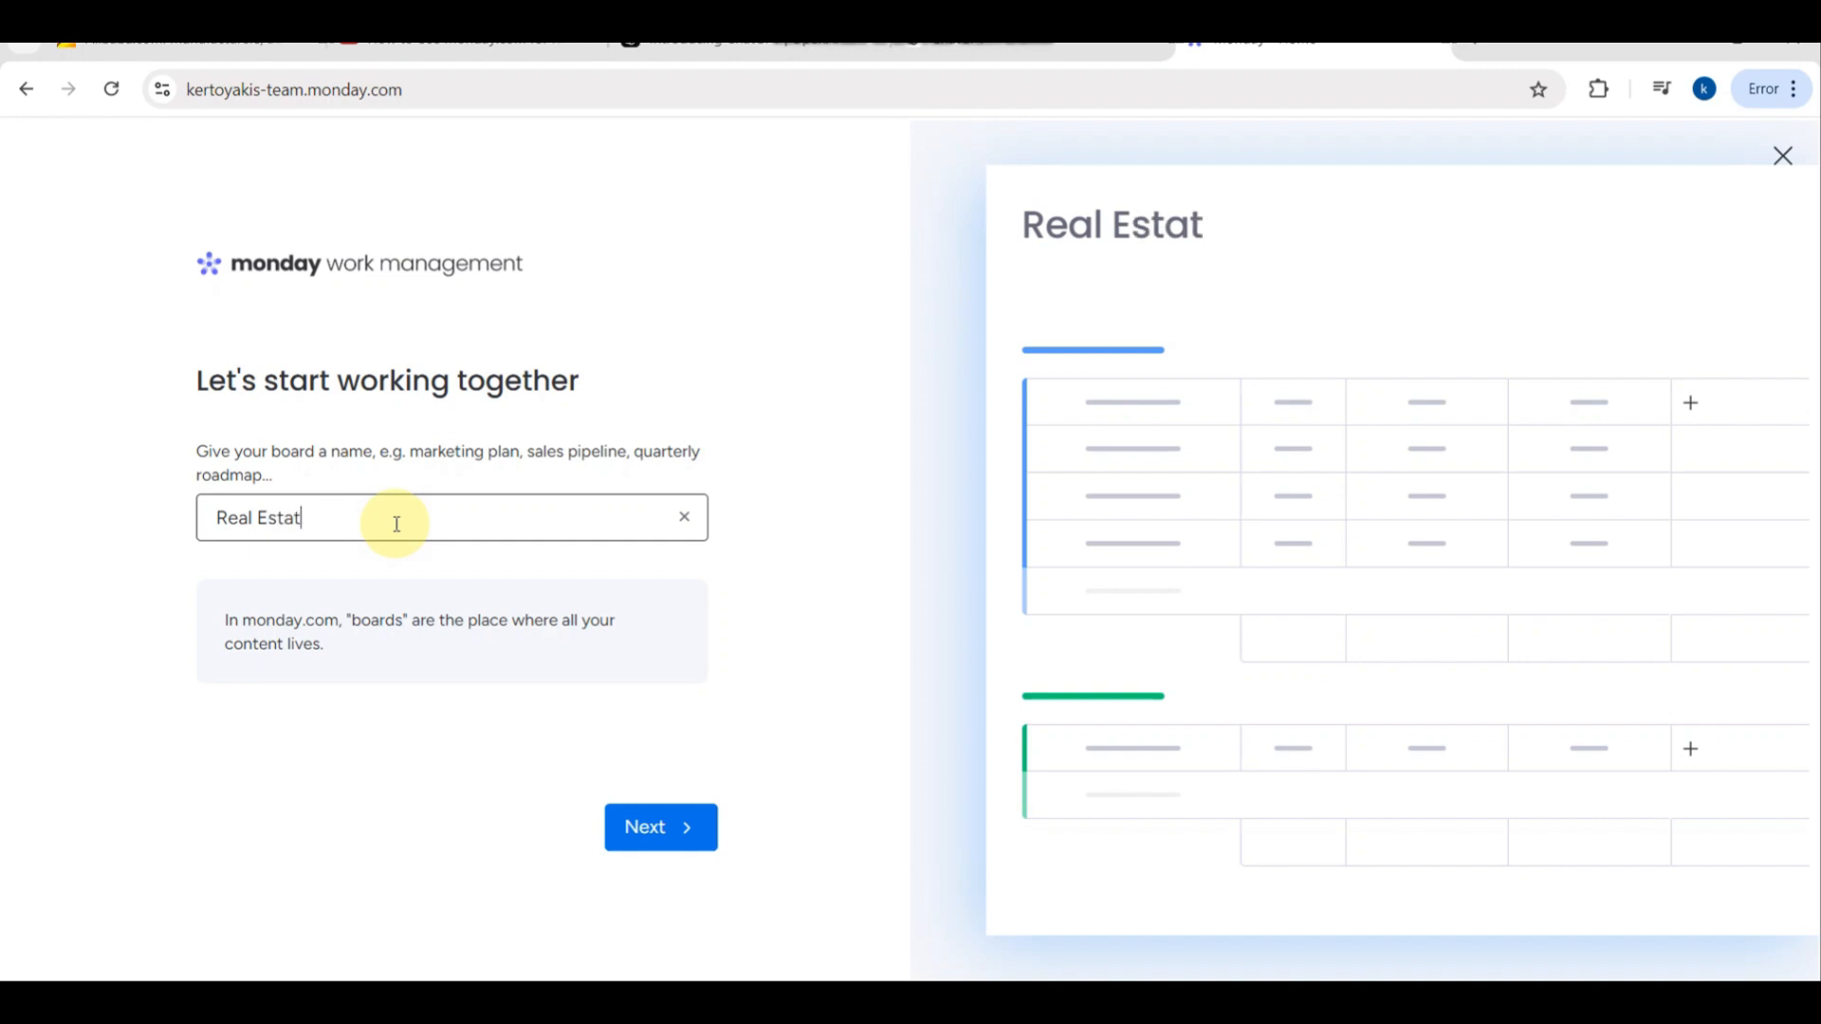
{"action": "left_click", "coordinate": [648, 832]}
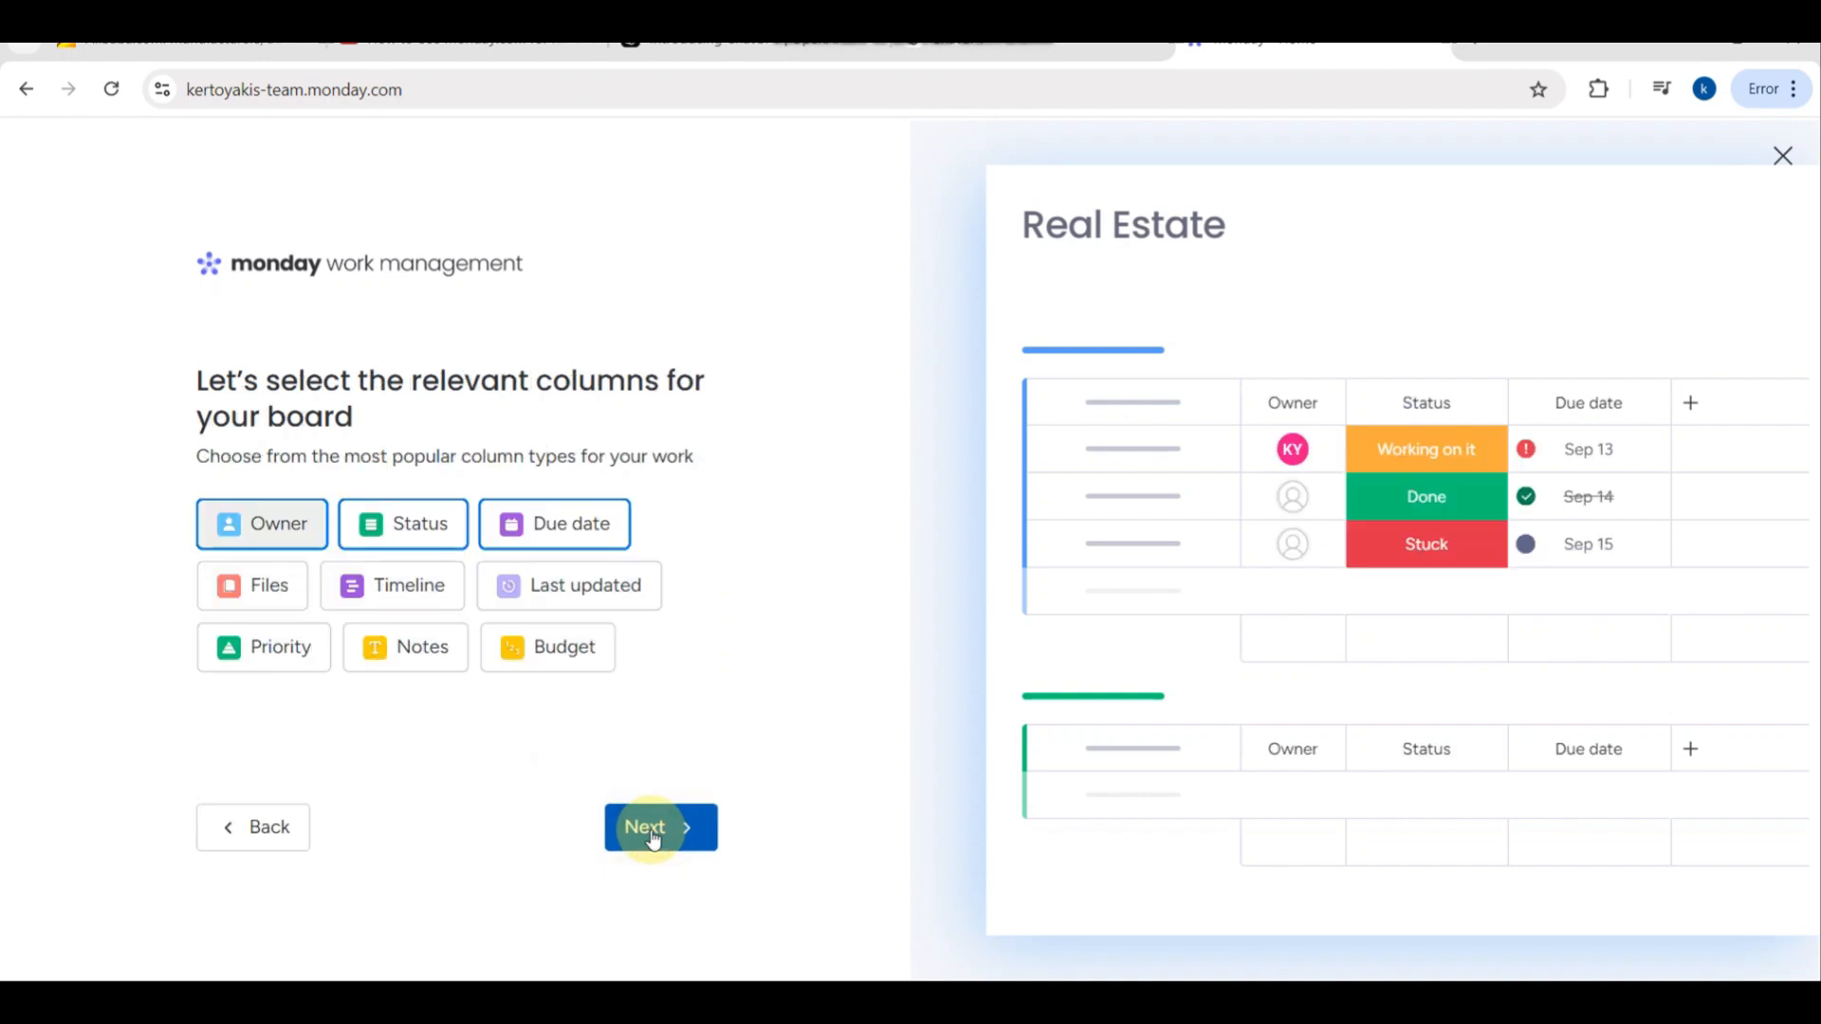
- Try replacing the board's Status and Due date columns with Last updated, Timeline, Files, Priority, Notes and Budget
{"action": "left_click", "coordinate": [423, 523]}
{"action": "left_click", "coordinate": [556, 525]}
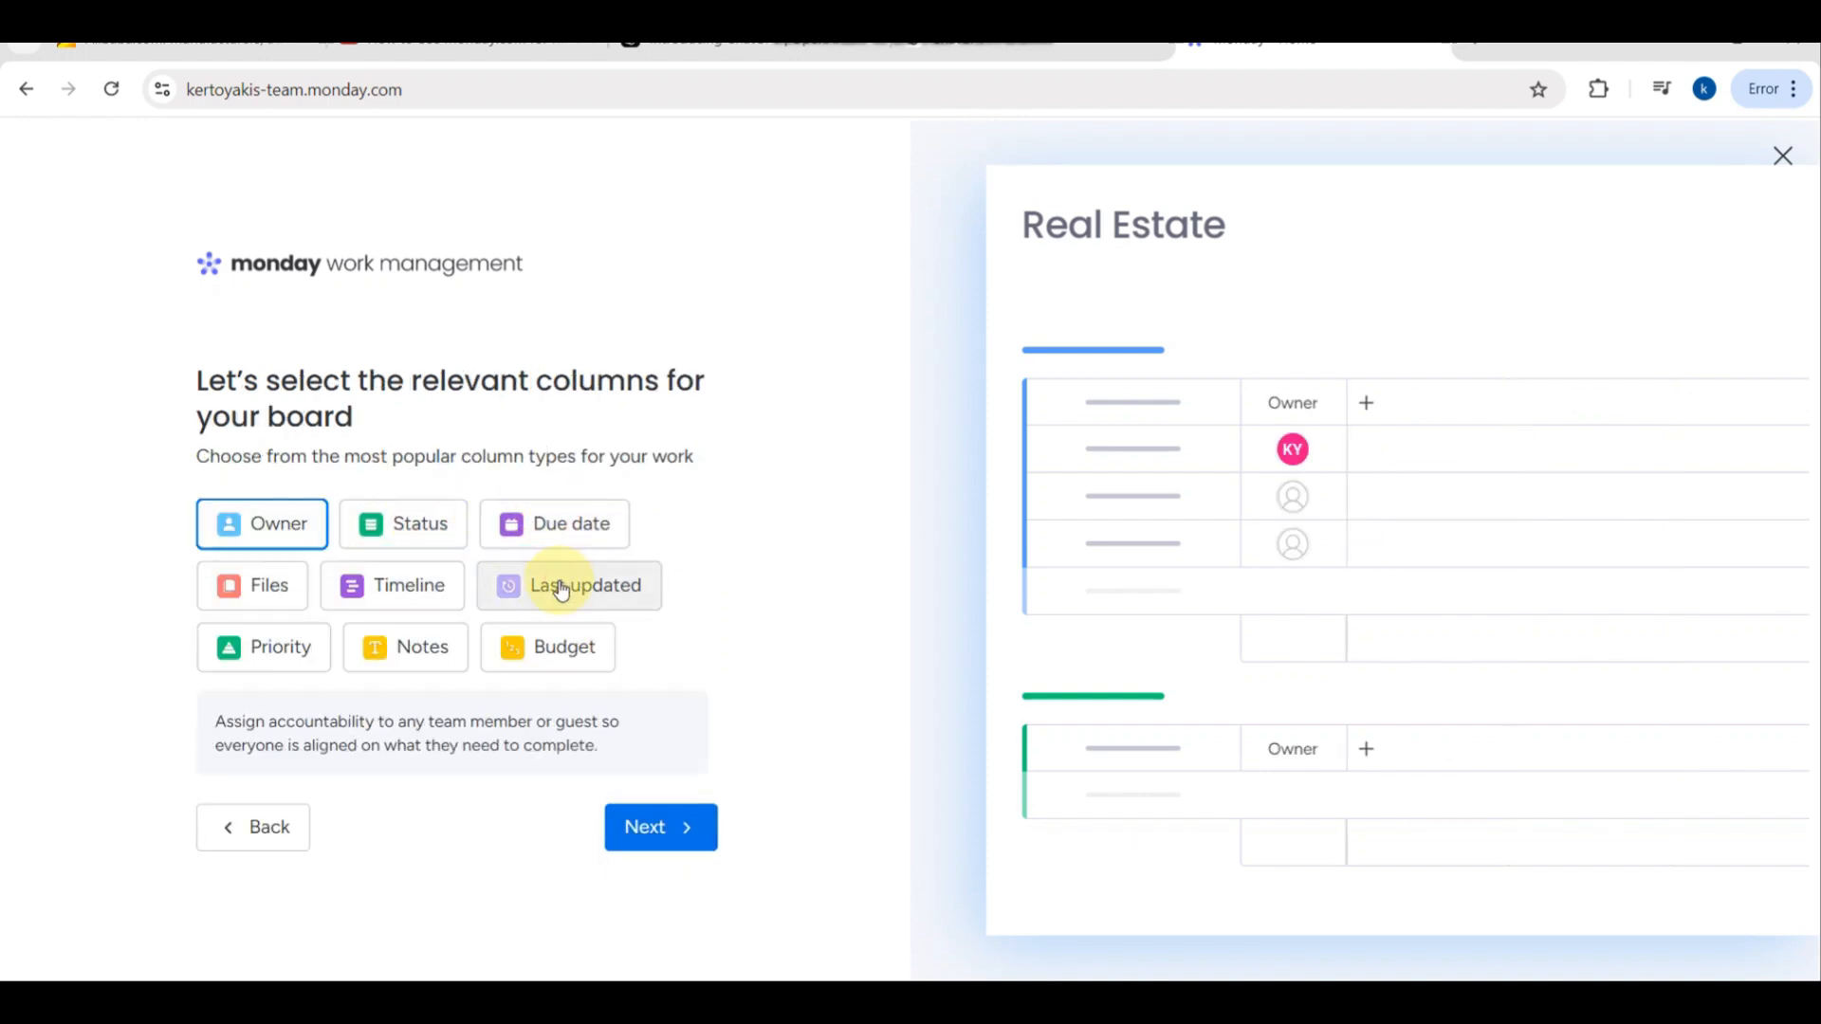
{"action": "left_click", "coordinate": [562, 585]}
{"action": "left_click", "coordinate": [438, 584]}
{"action": "left_click", "coordinate": [272, 585]}
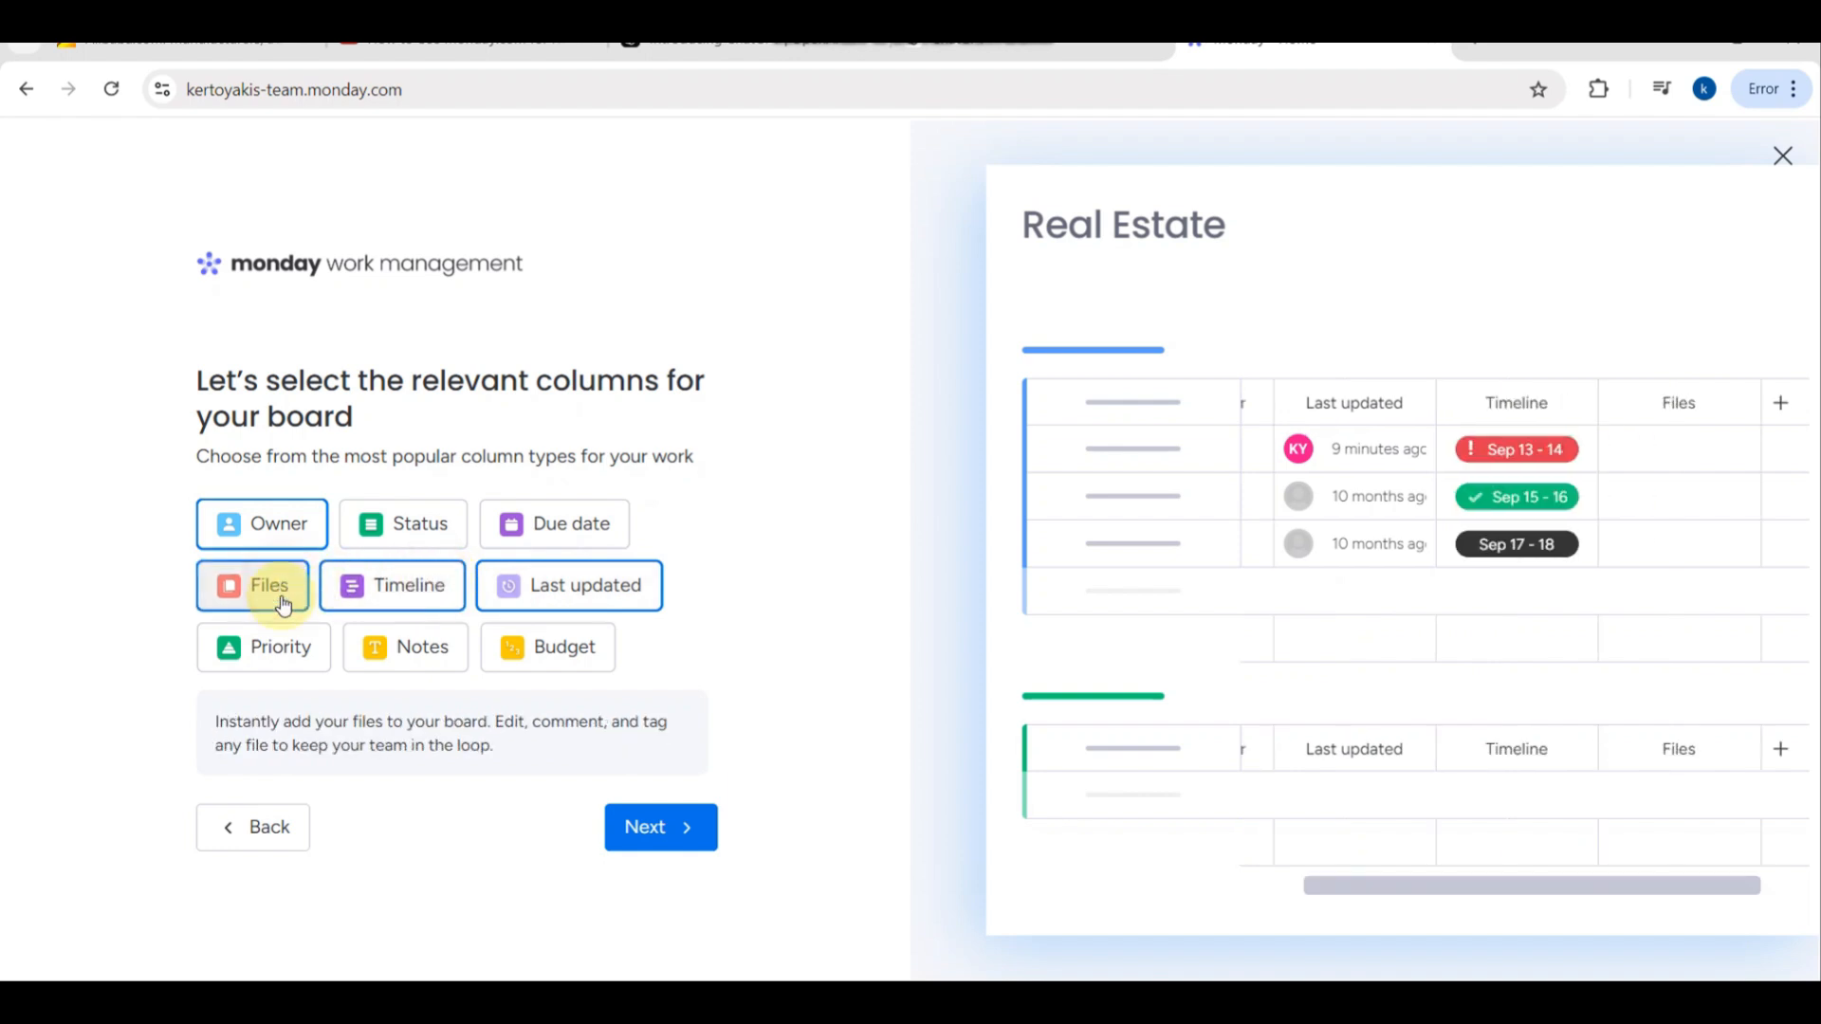
{"action": "left_click", "coordinate": [275, 643]}
{"action": "left_click", "coordinate": [391, 645]}
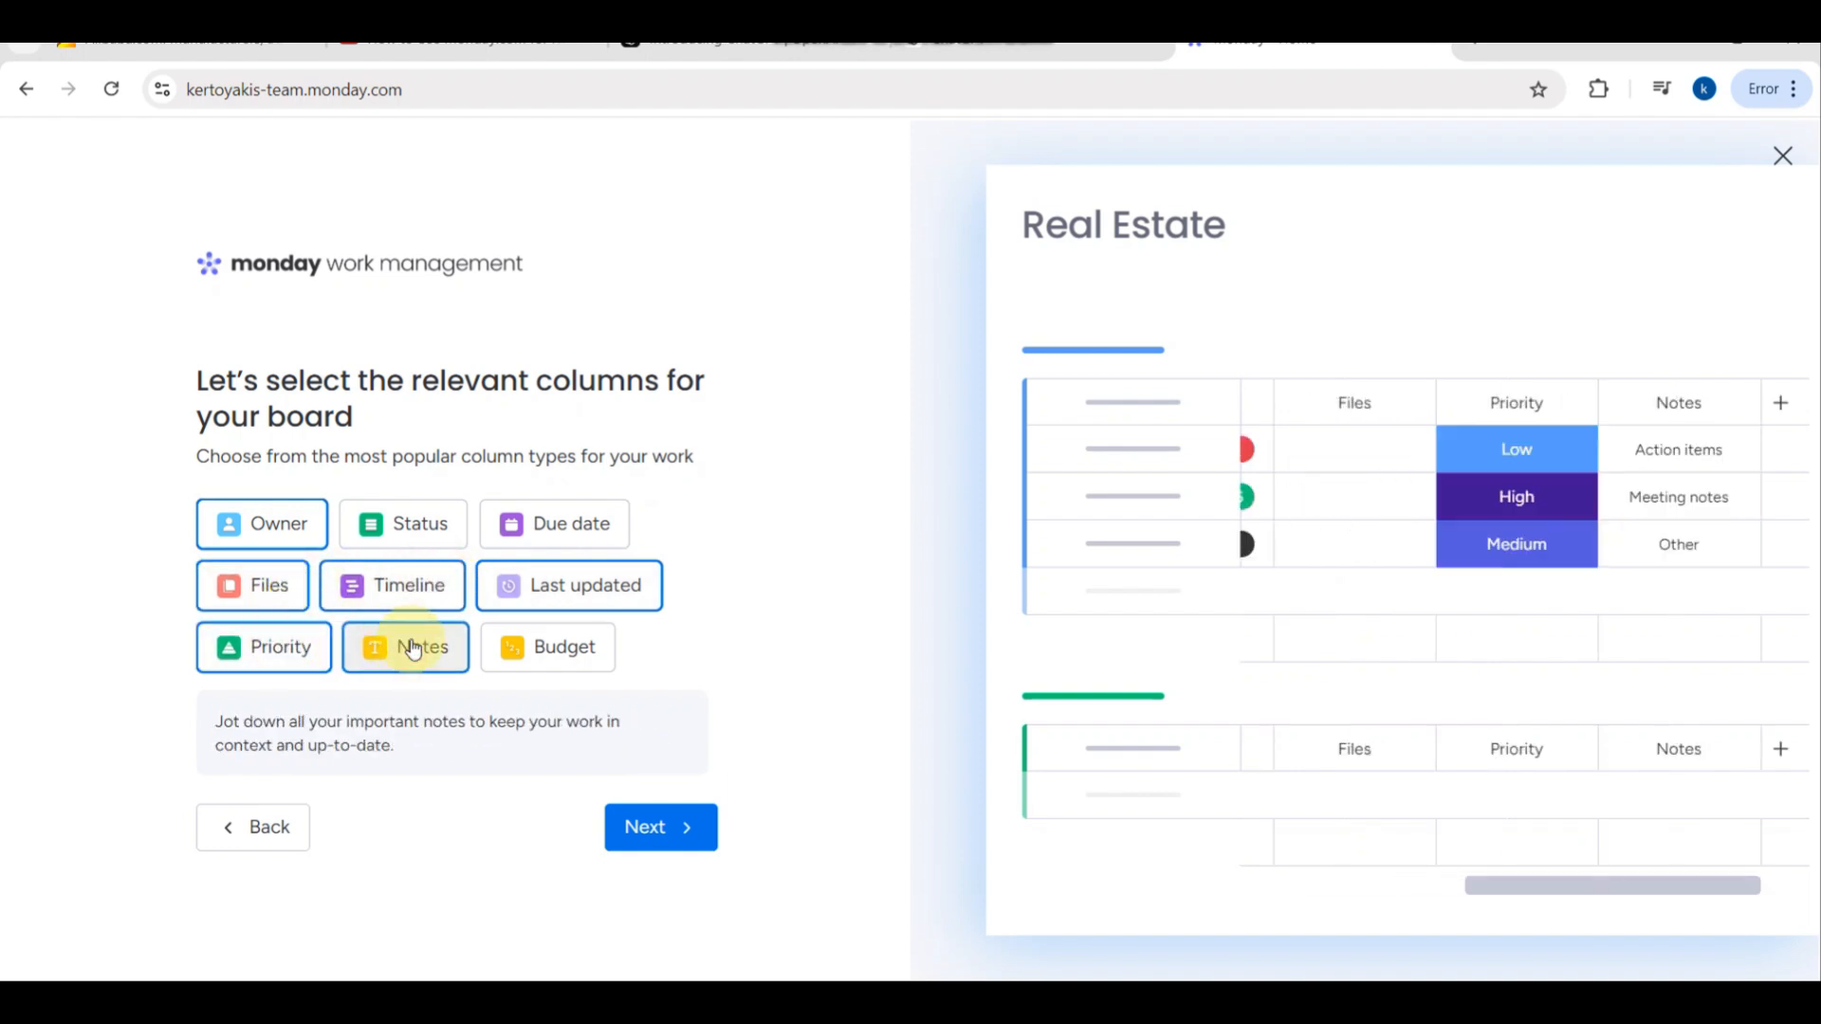
{"action": "left_click", "coordinate": [541, 654]}
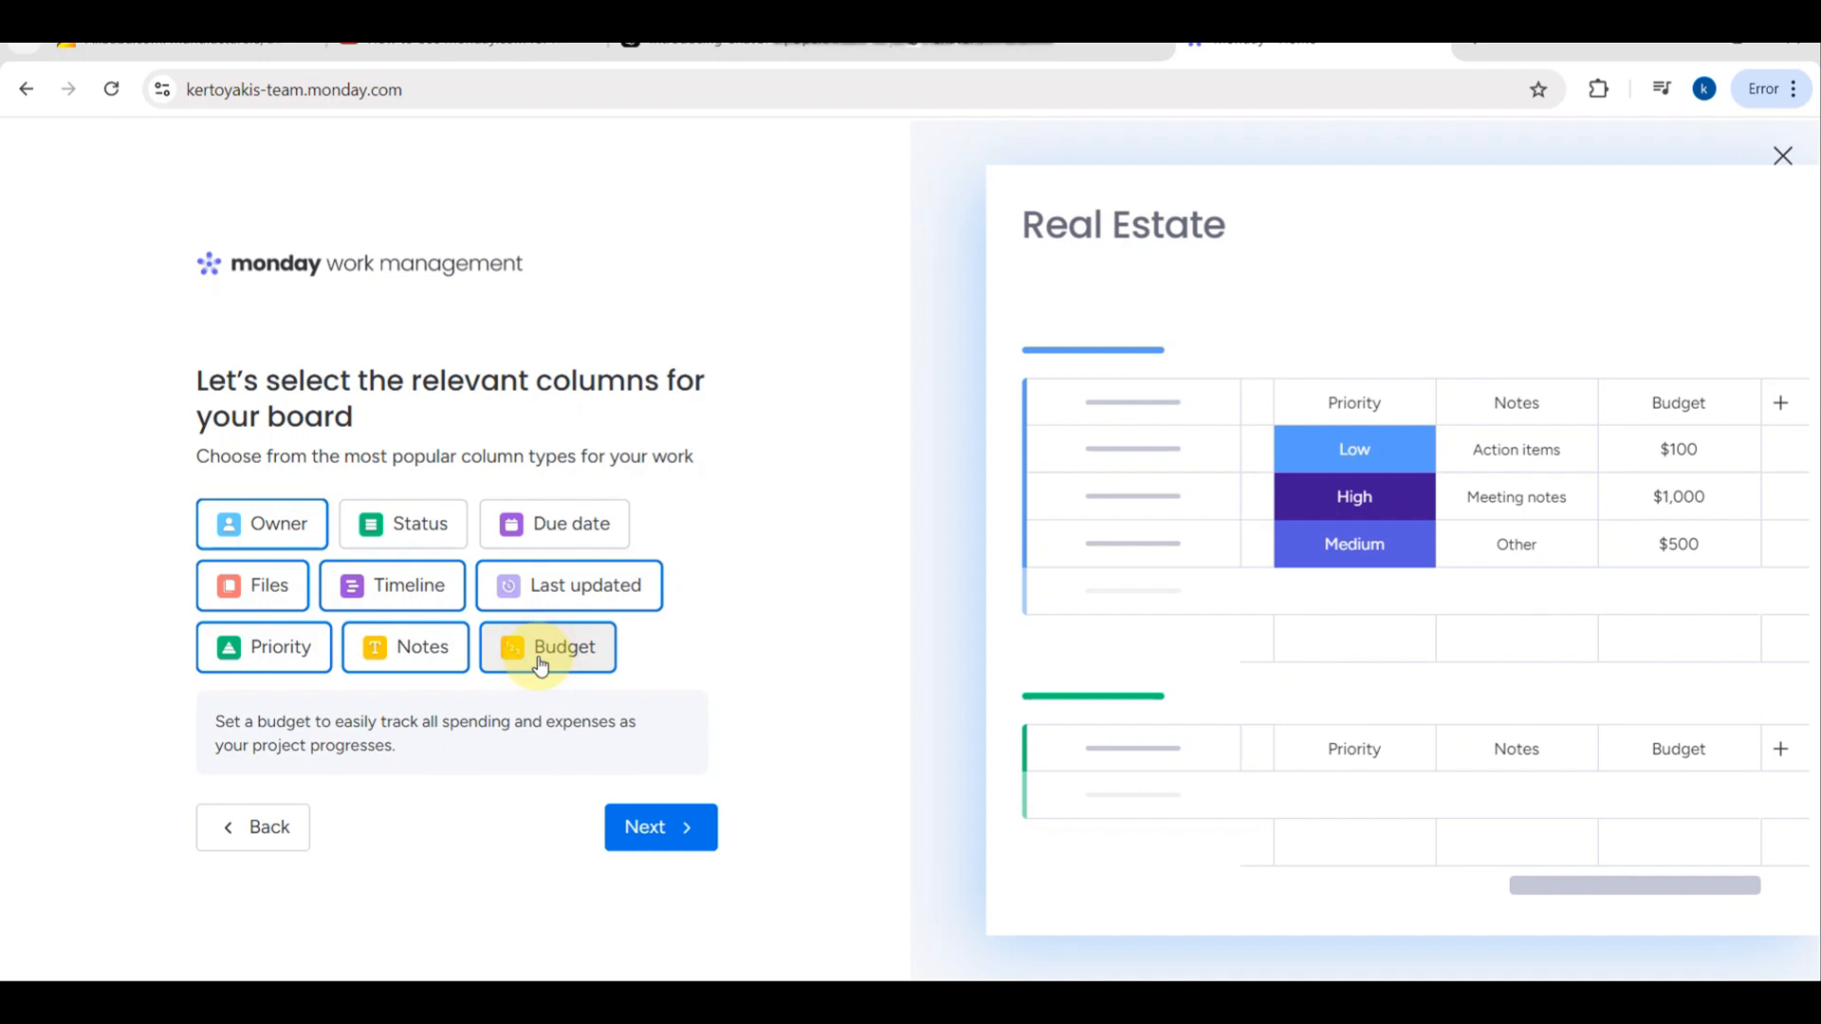
{"action": "left_click", "coordinate": [440, 651]}
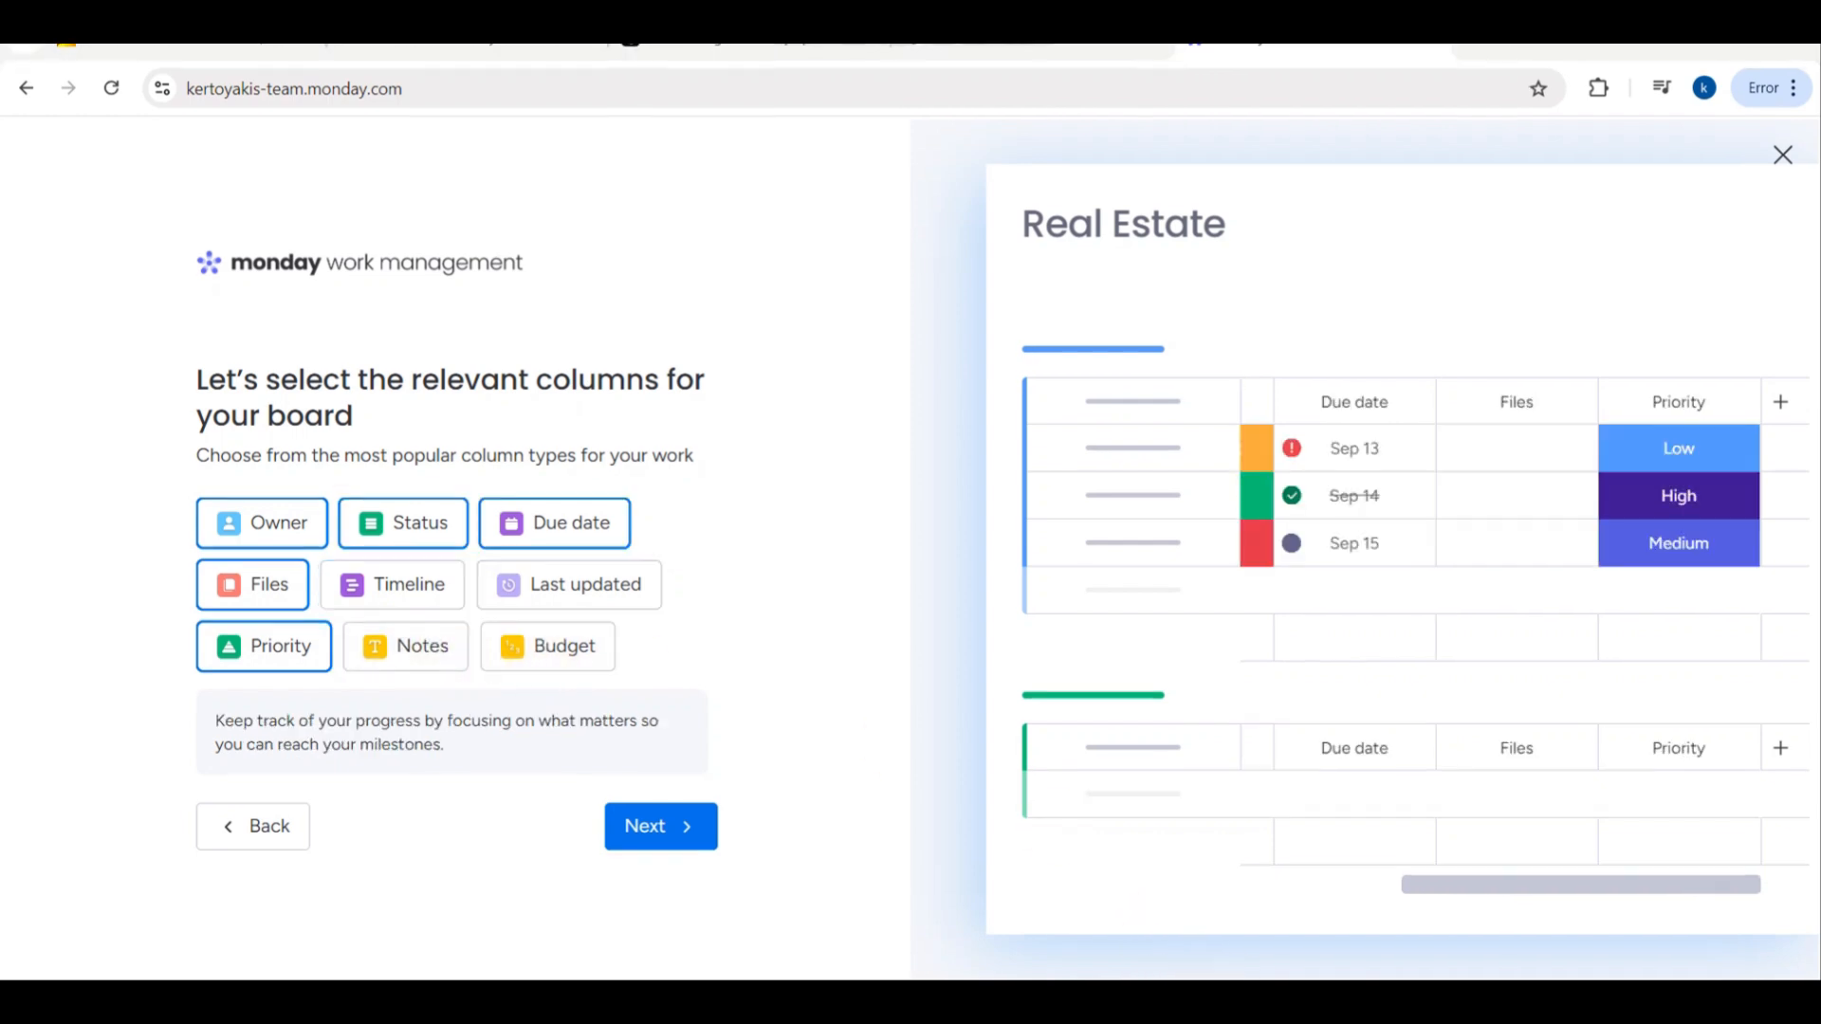
- Re-add the Owner, Status and Due date columns to the board and remove the Files and Priority columns
{"action": "left_click", "coordinate": [266, 531]}
{"action": "left_click", "coordinate": [266, 531]}
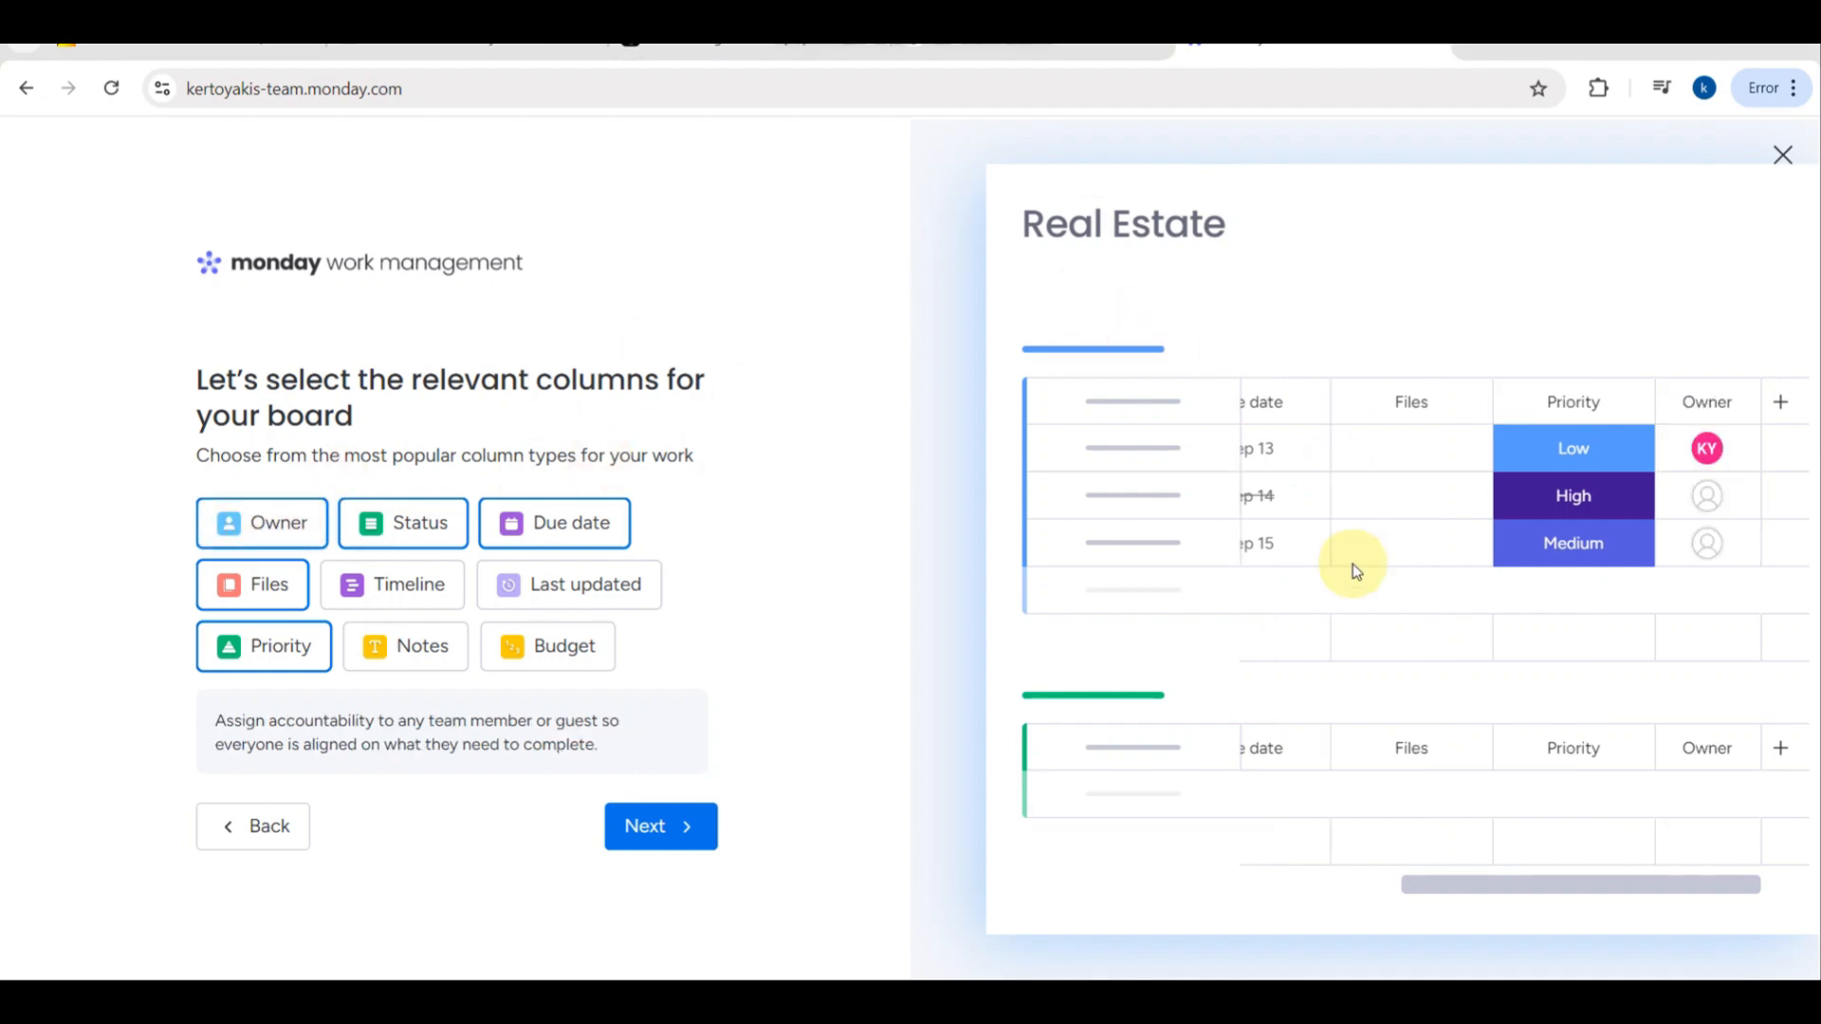
{"action": "left_click", "coordinate": [406, 527]}
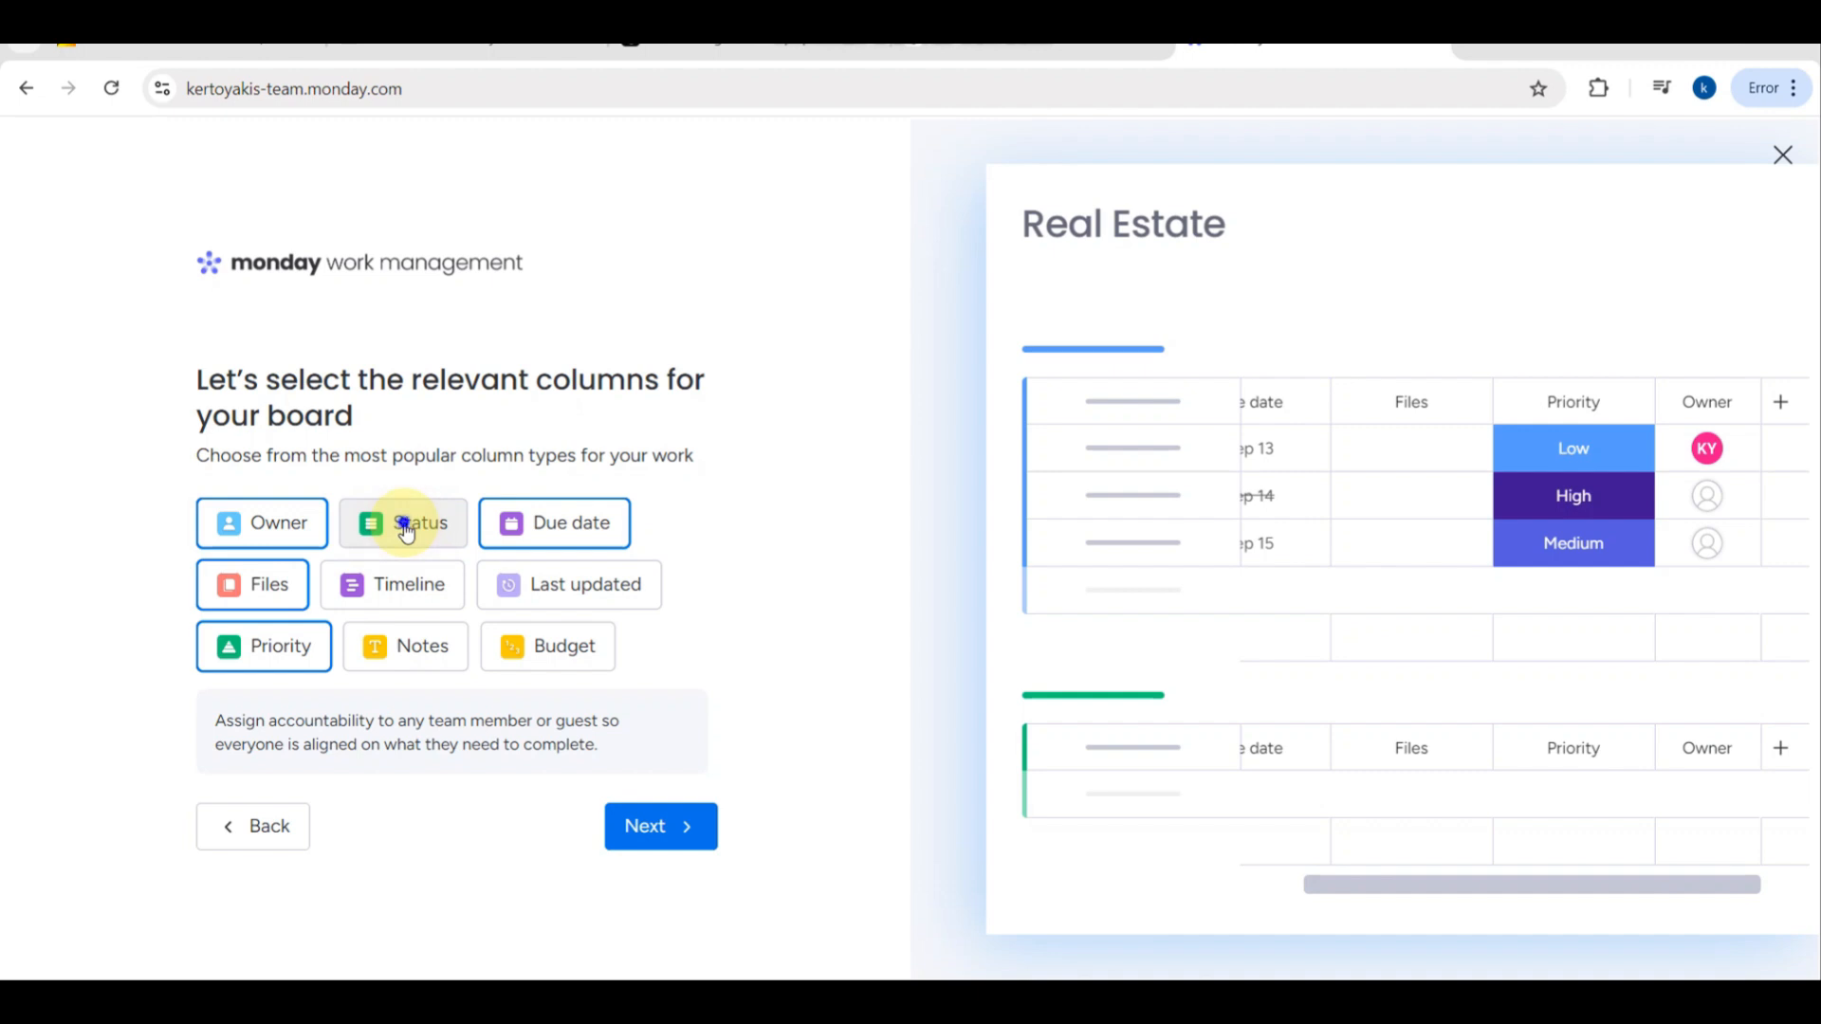
{"action": "left_click", "coordinate": [405, 524]}
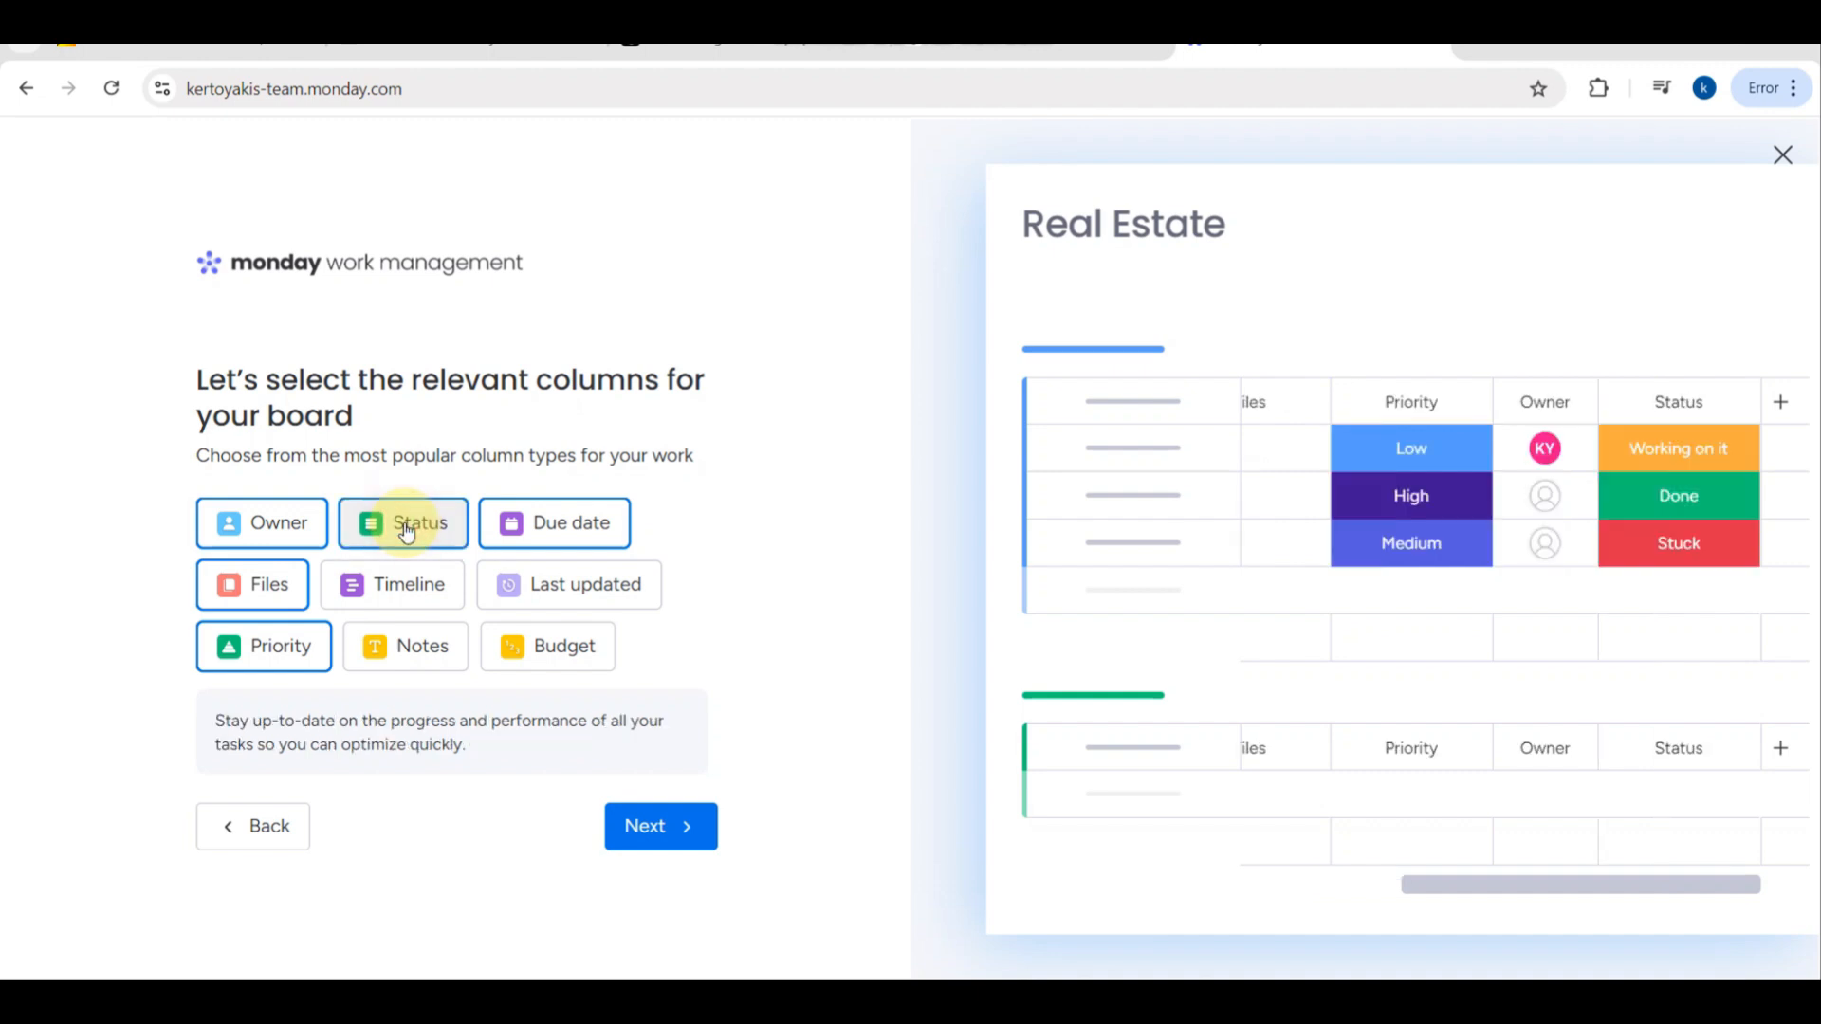
{"action": "left_click", "coordinate": [560, 516]}
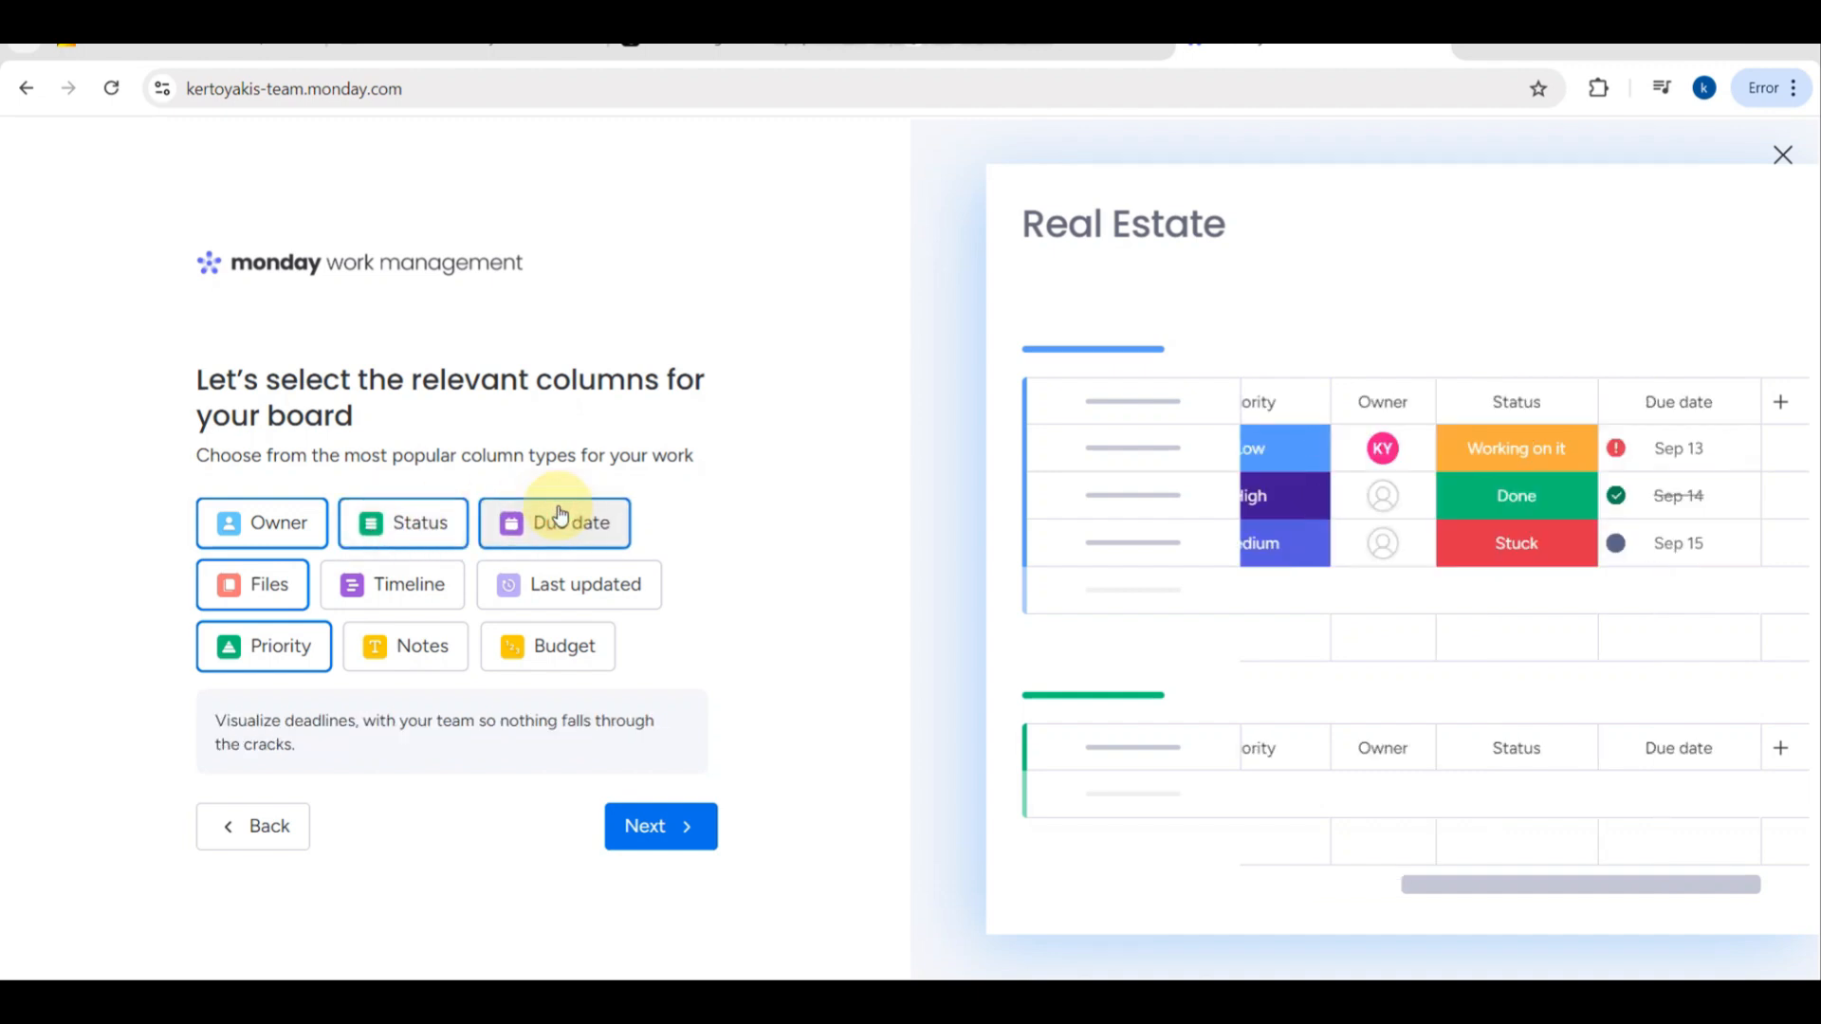
{"action": "left_click", "coordinate": [244, 596]}
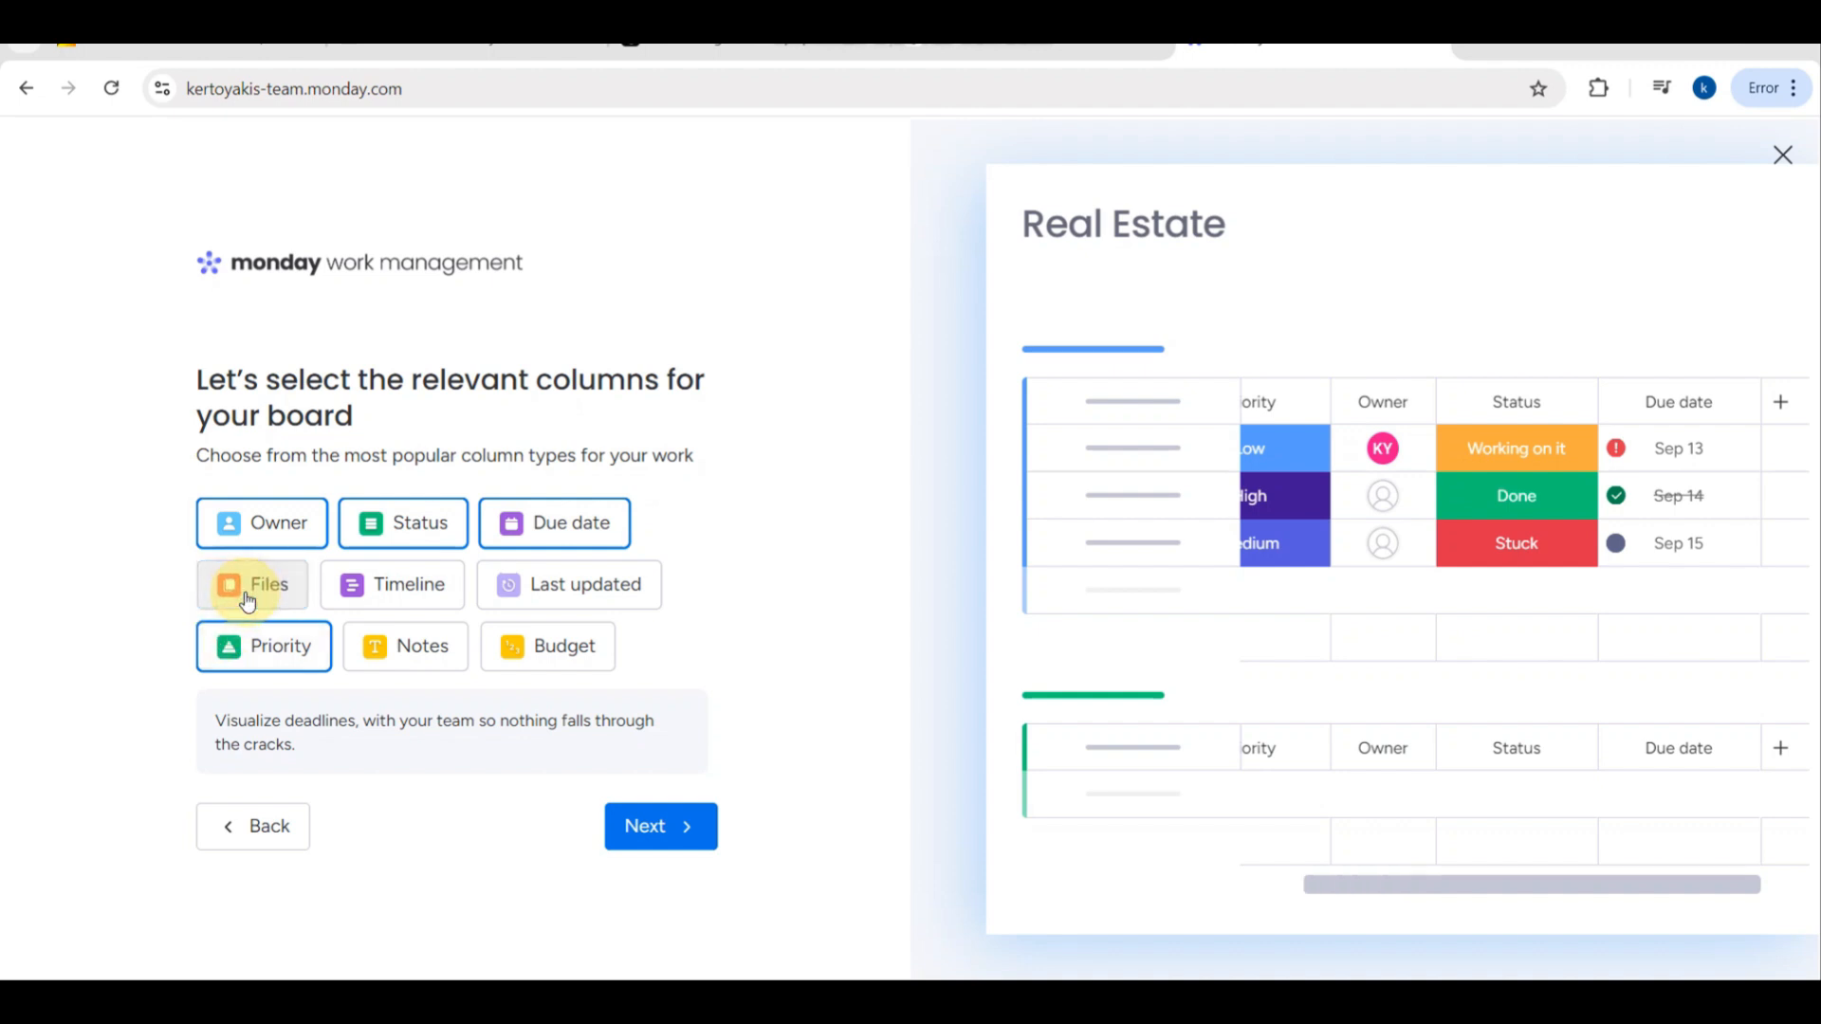
{"action": "left_click", "coordinate": [275, 657]}
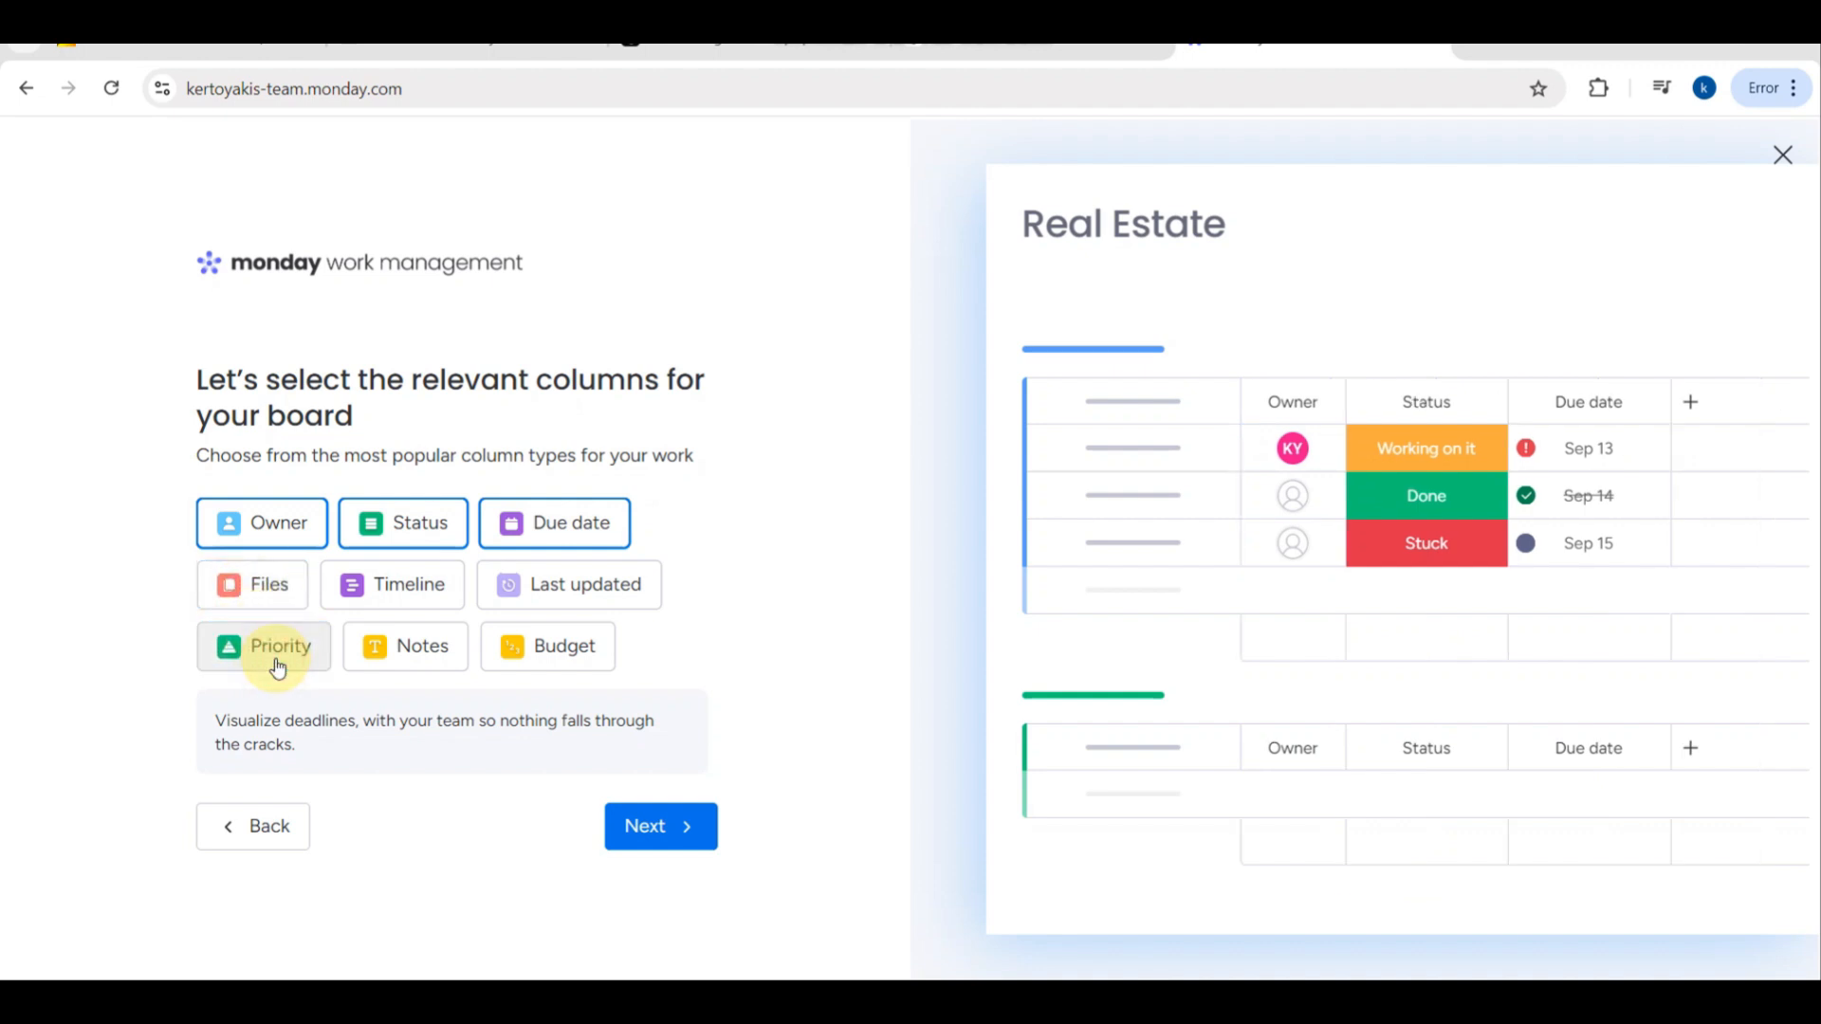
- Add the Priority column to the board and proceed to the view layout selection
{"action": "left_click", "coordinate": [275, 656]}
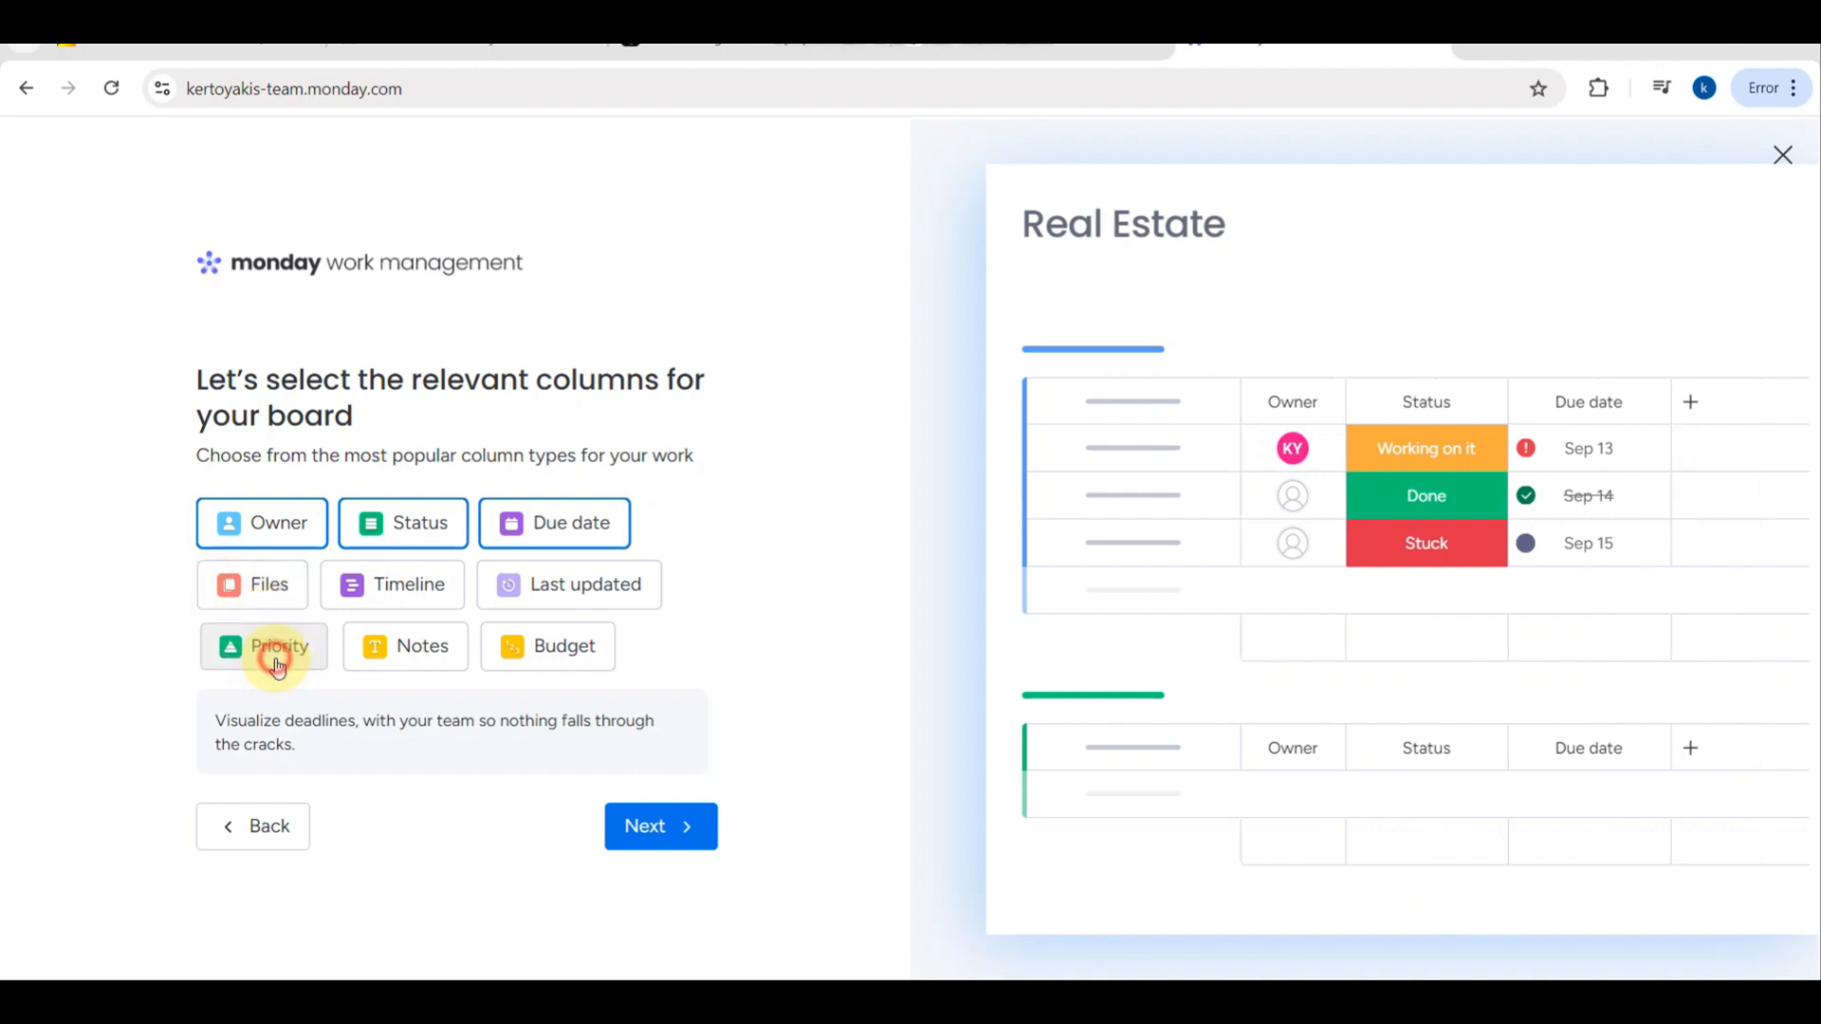
{"action": "left_click", "coordinate": [664, 828]}
- Try the Kanban, Calendar, Timeline, Cards and Gantt layouts in the board preview
{"action": "left_click", "coordinate": [414, 519]}
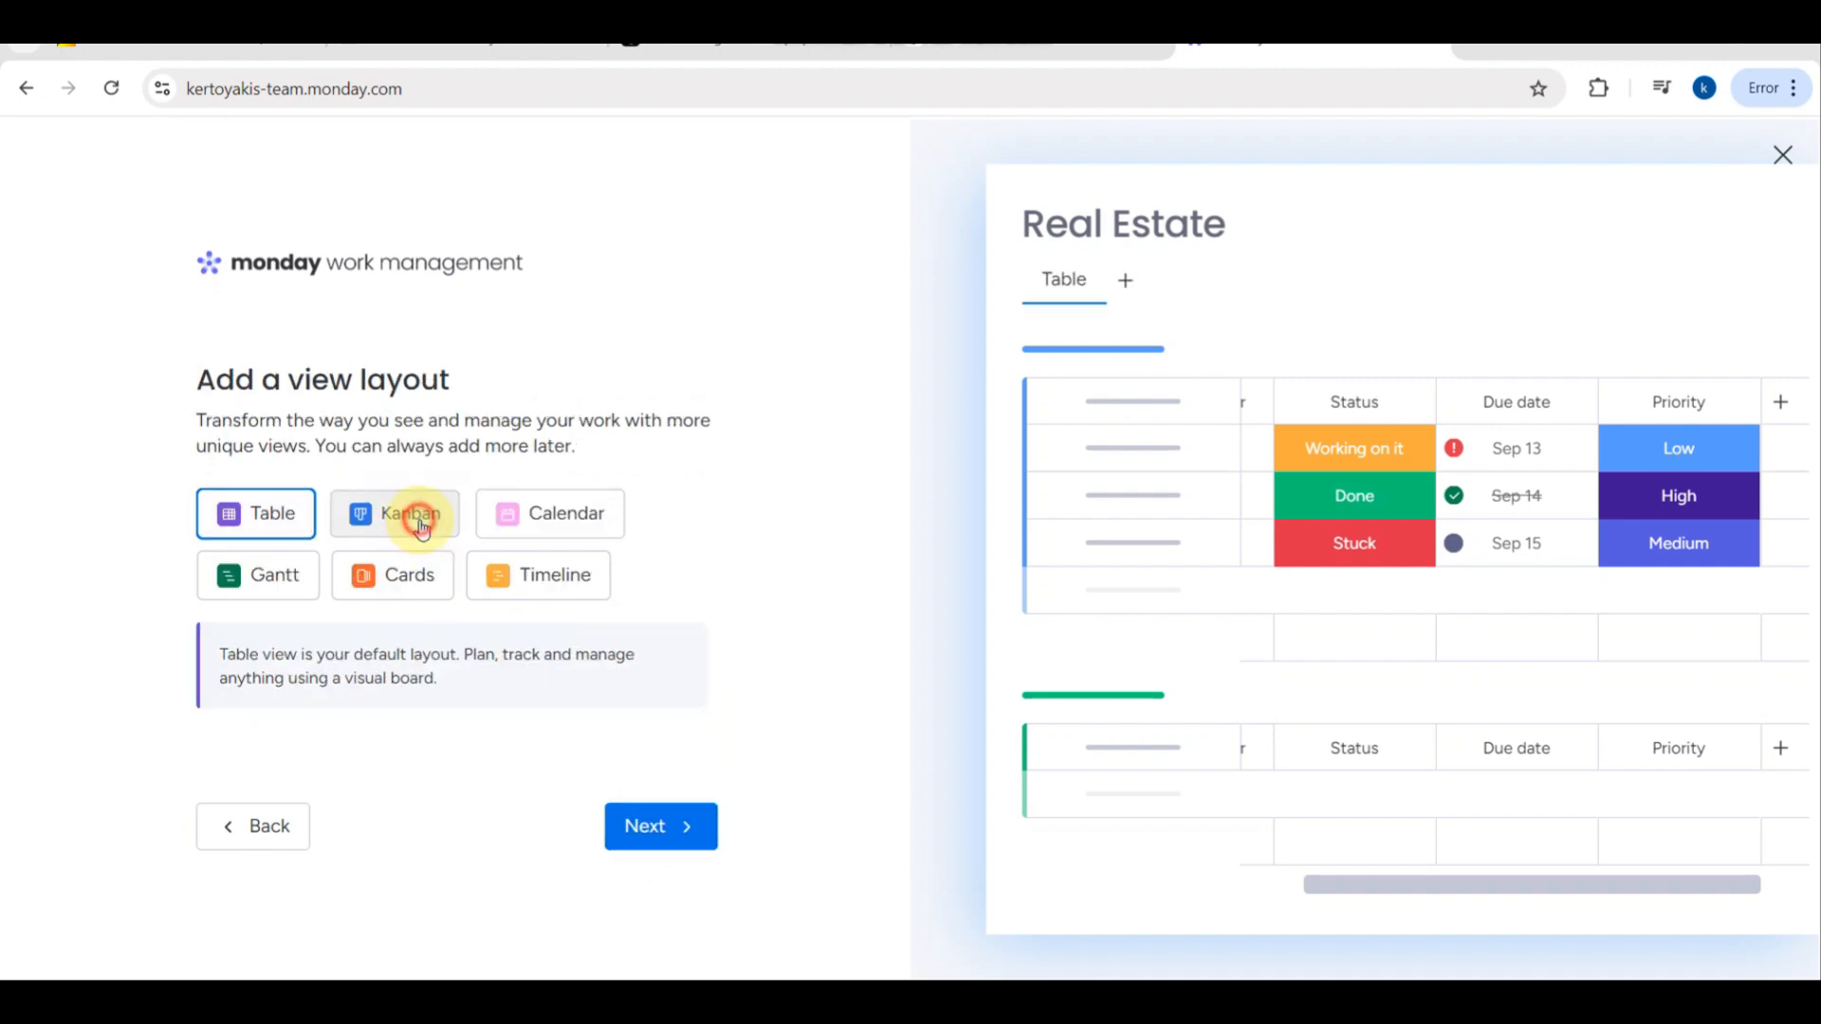
{"action": "left_click", "coordinate": [546, 538]}
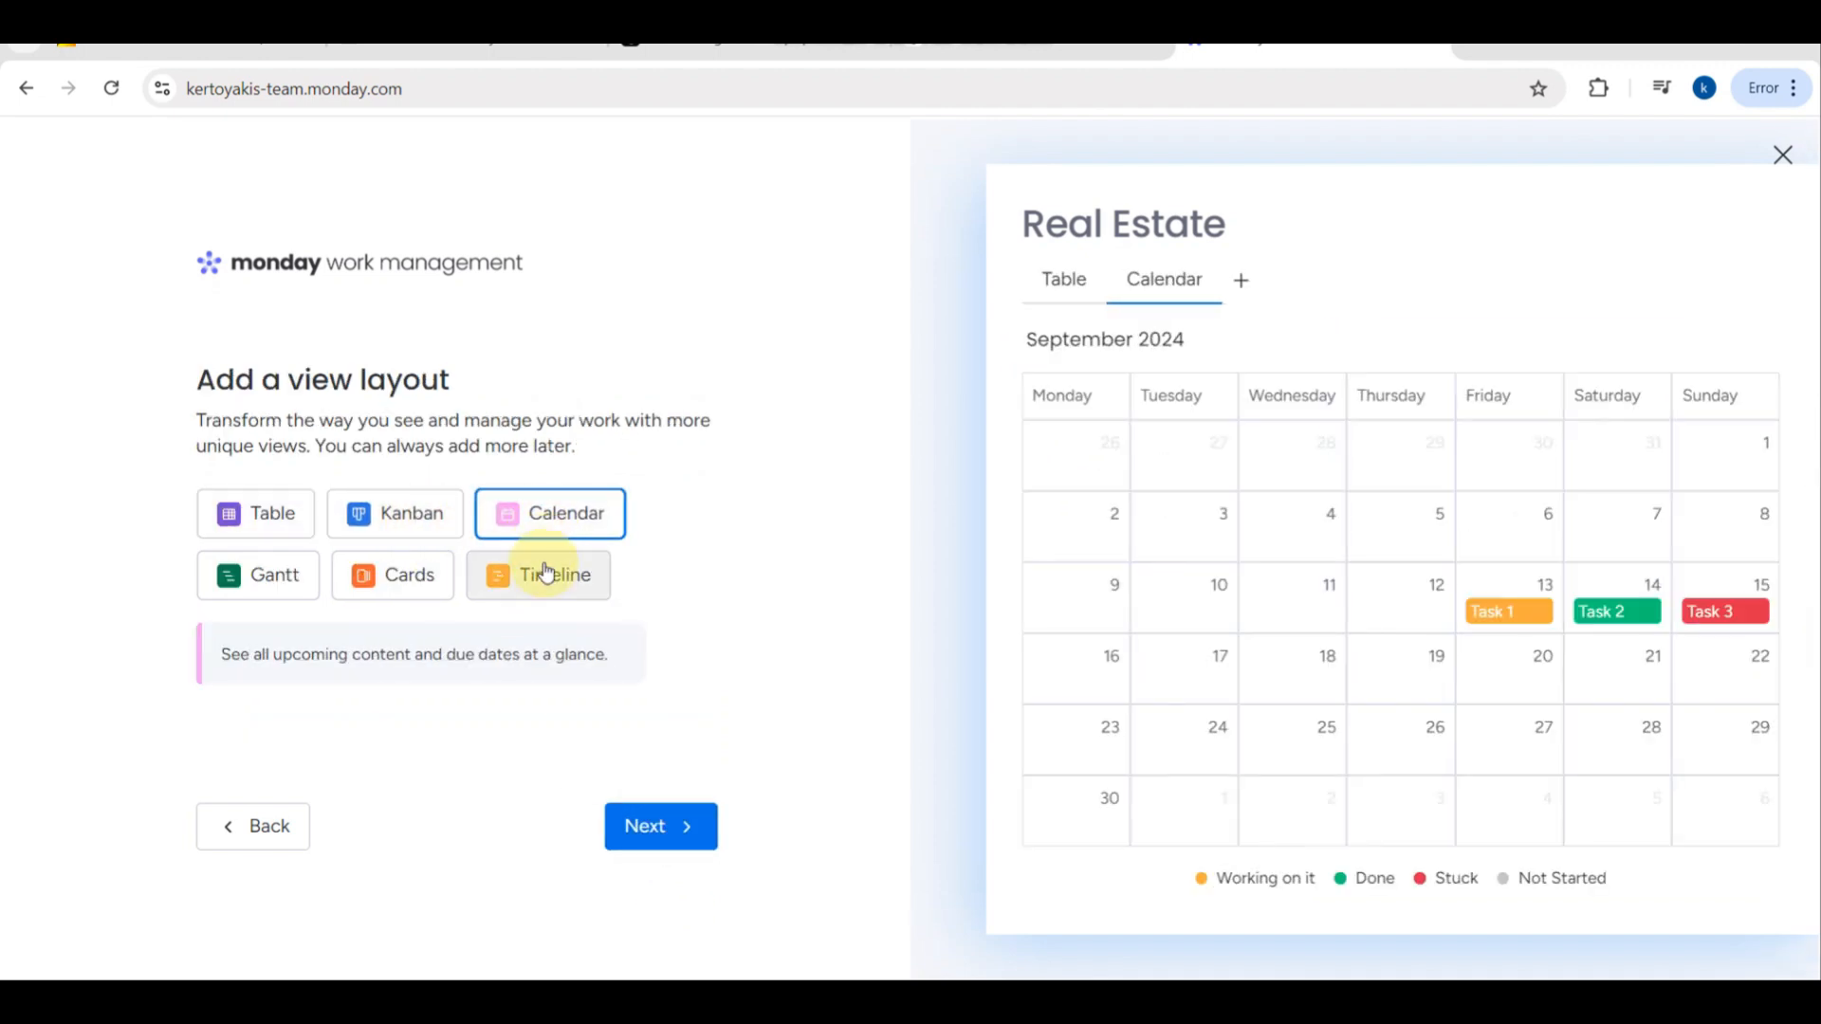
{"action": "left_click", "coordinate": [539, 575]}
{"action": "left_click", "coordinate": [422, 576]}
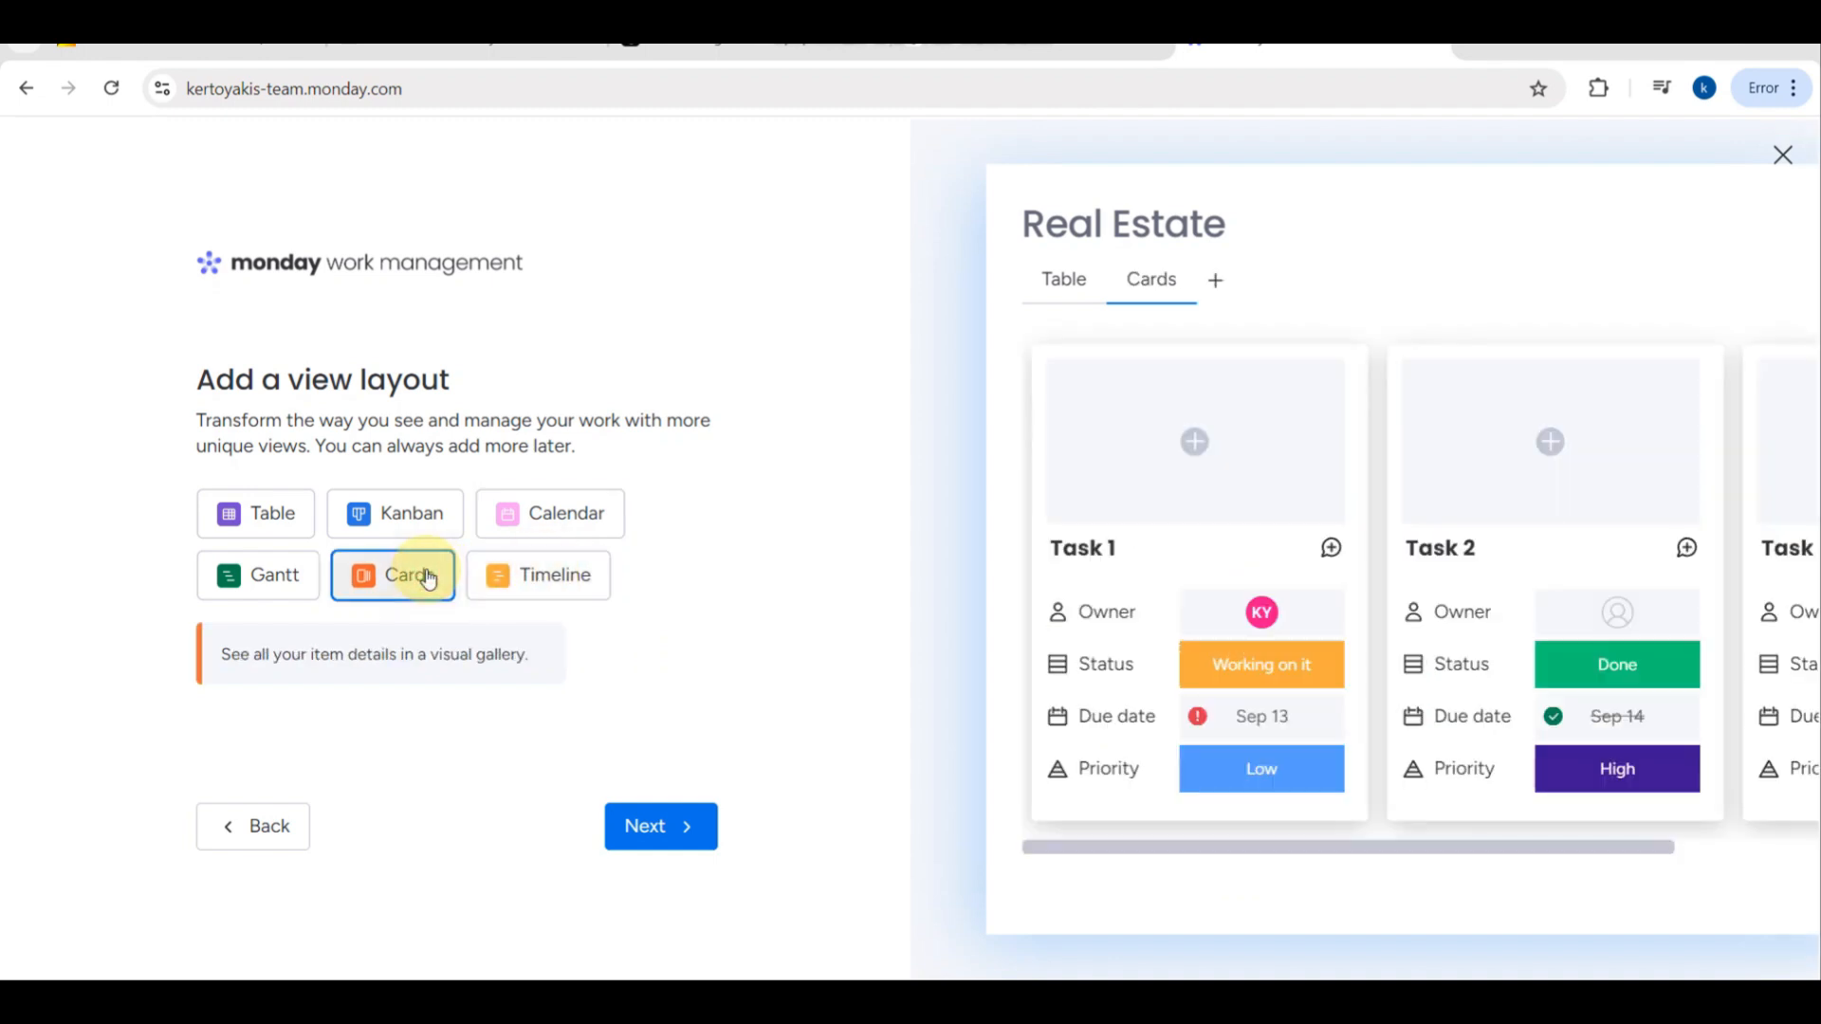
{"action": "left_click", "coordinate": [269, 574]}
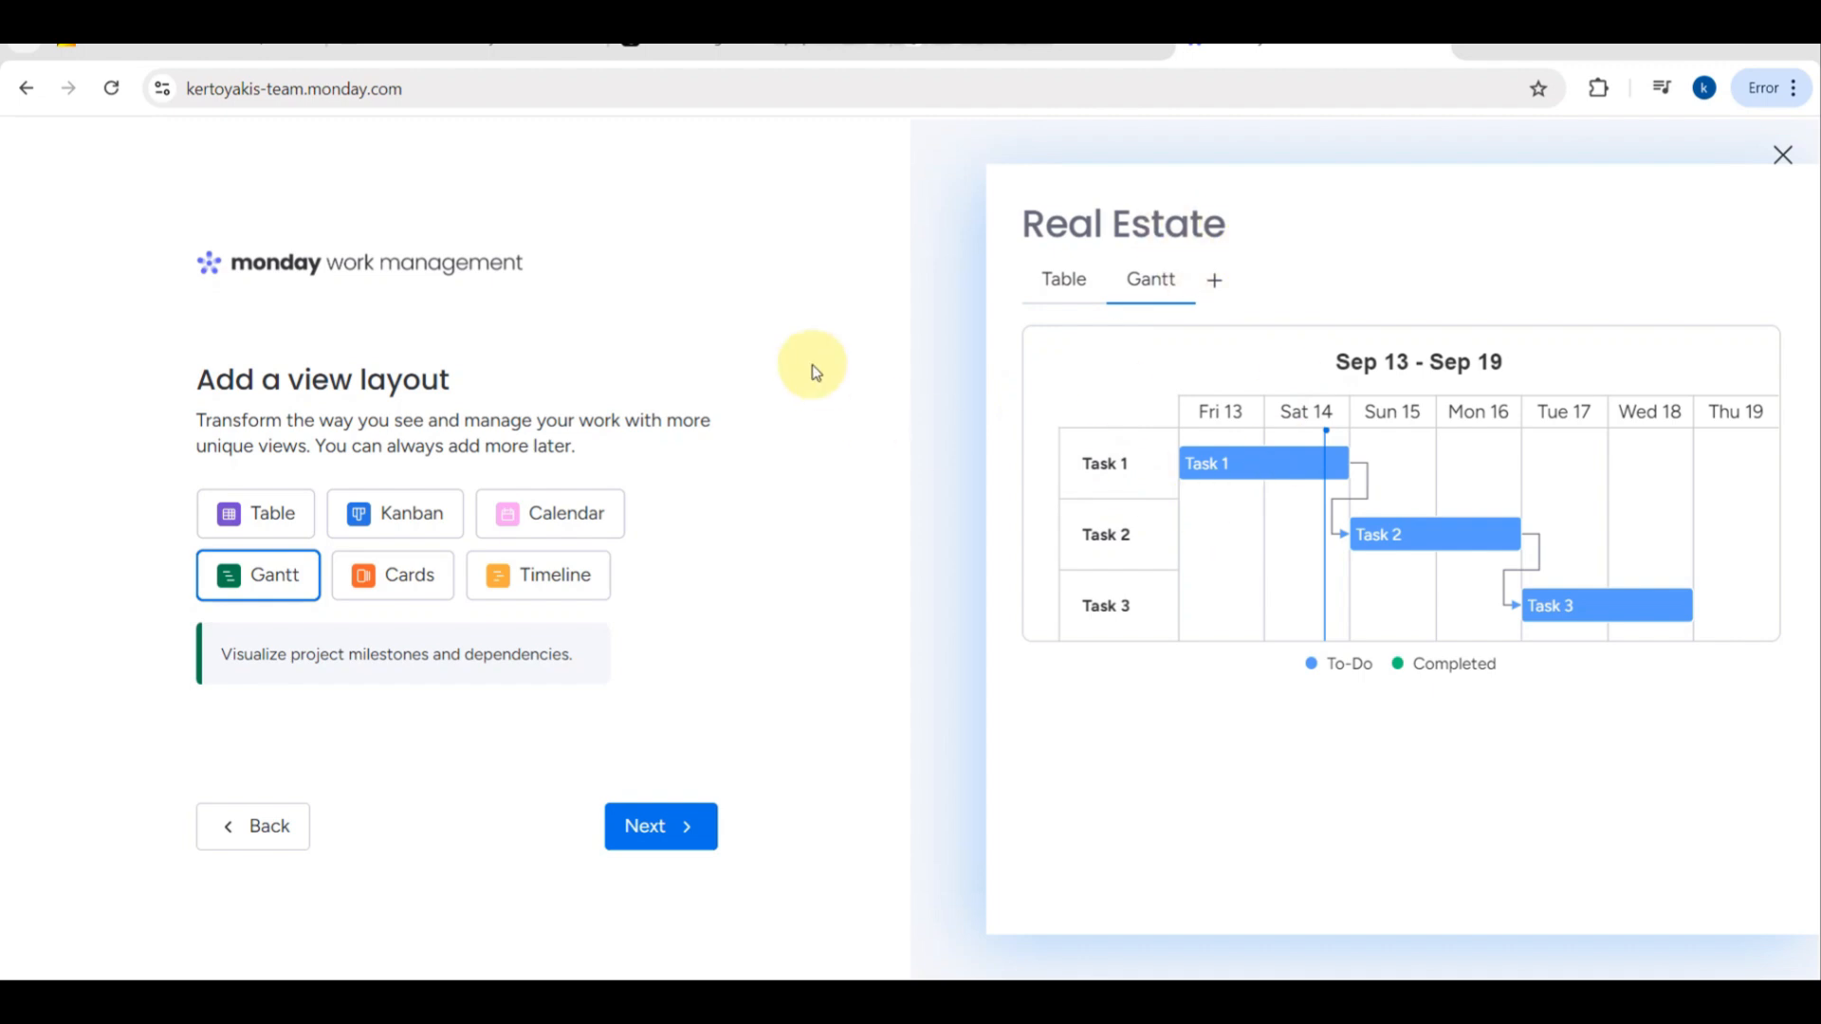
- Choose the Table layout for the board and proceed to the project list
{"action": "left_click", "coordinate": [284, 502]}
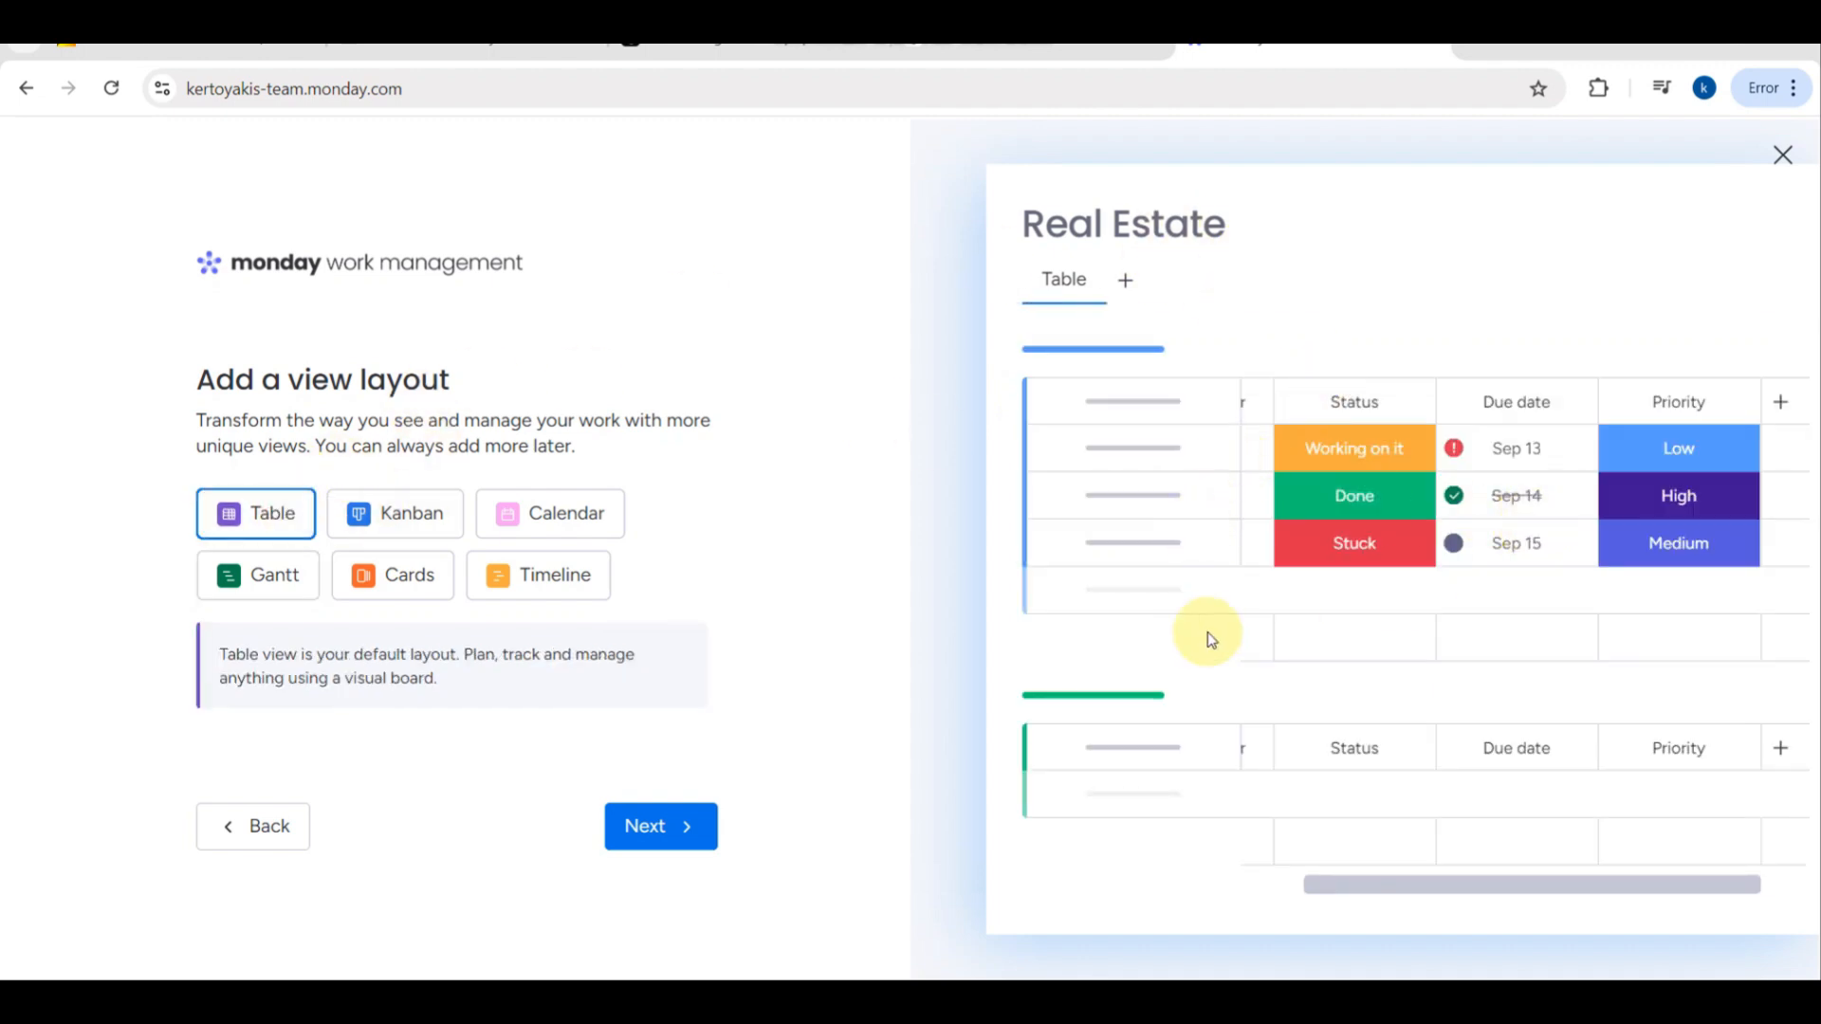
{"action": "left_click", "coordinate": [669, 824]}
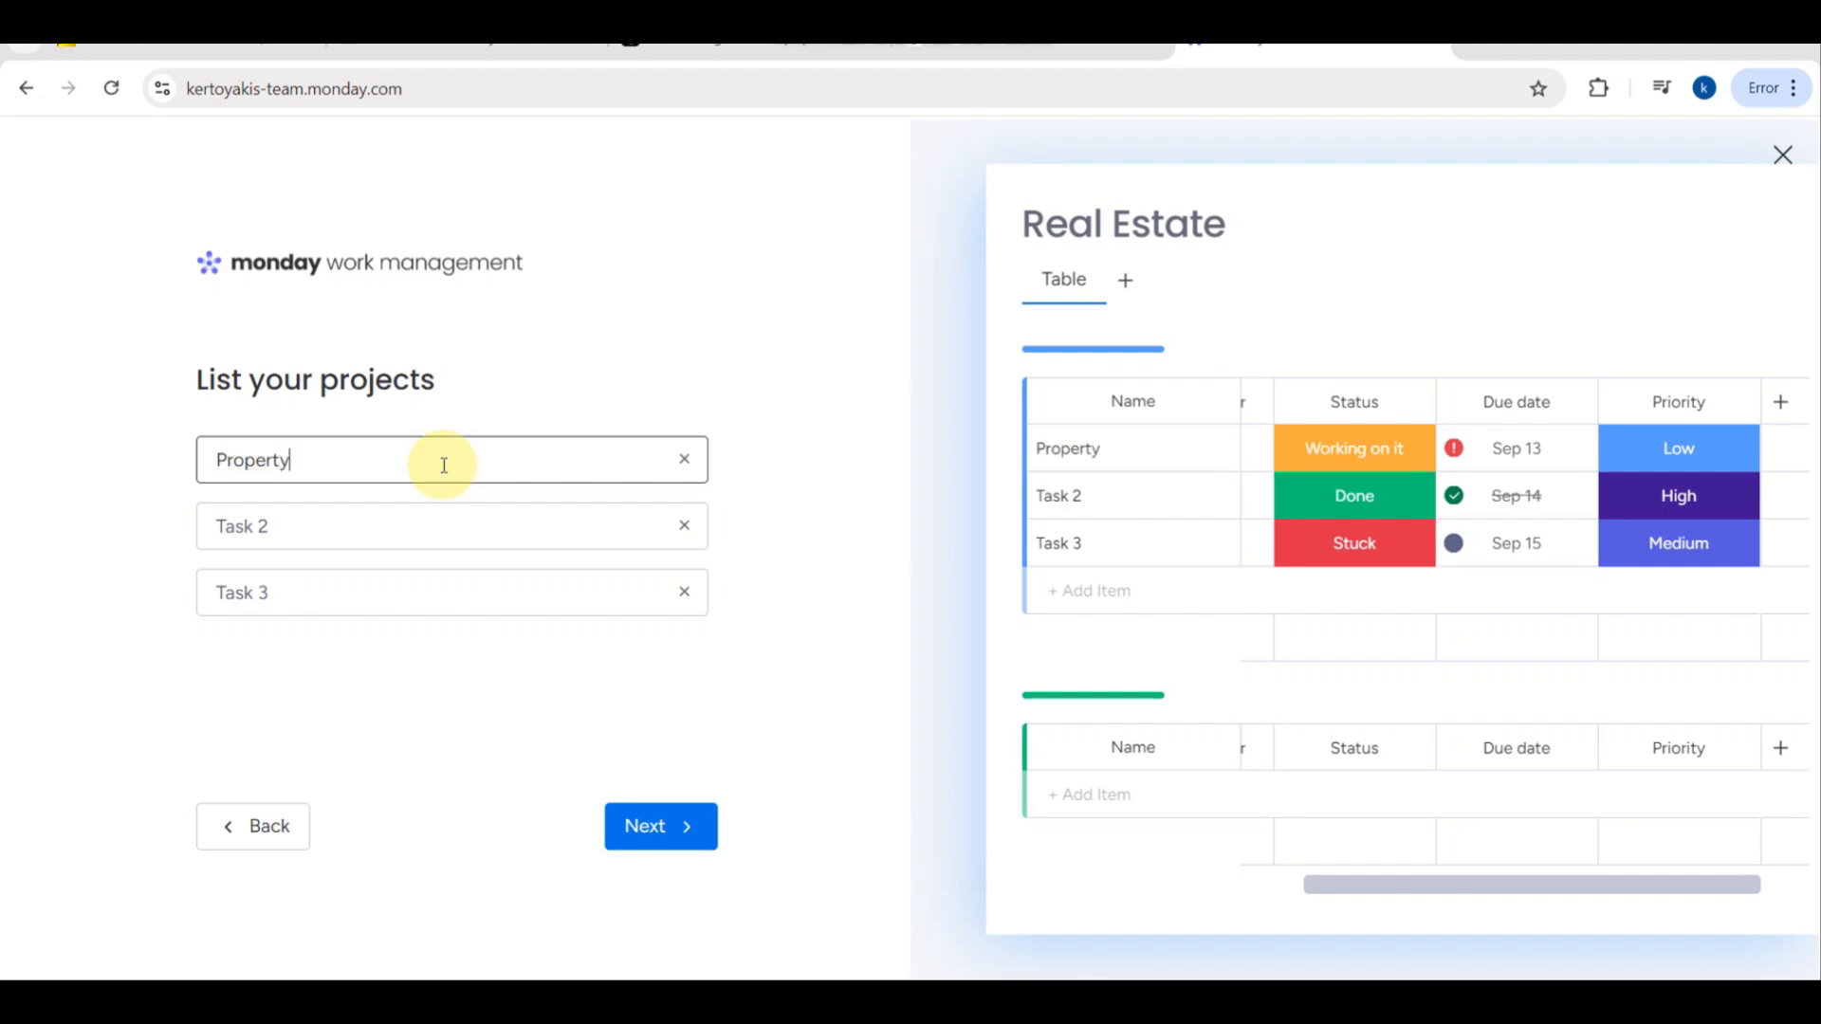
- Name the board's three projects "Property 1", "Property 2" and "Property 3" and proceed to the grouping page
{"action": "left_click", "coordinate": [312, 527]}
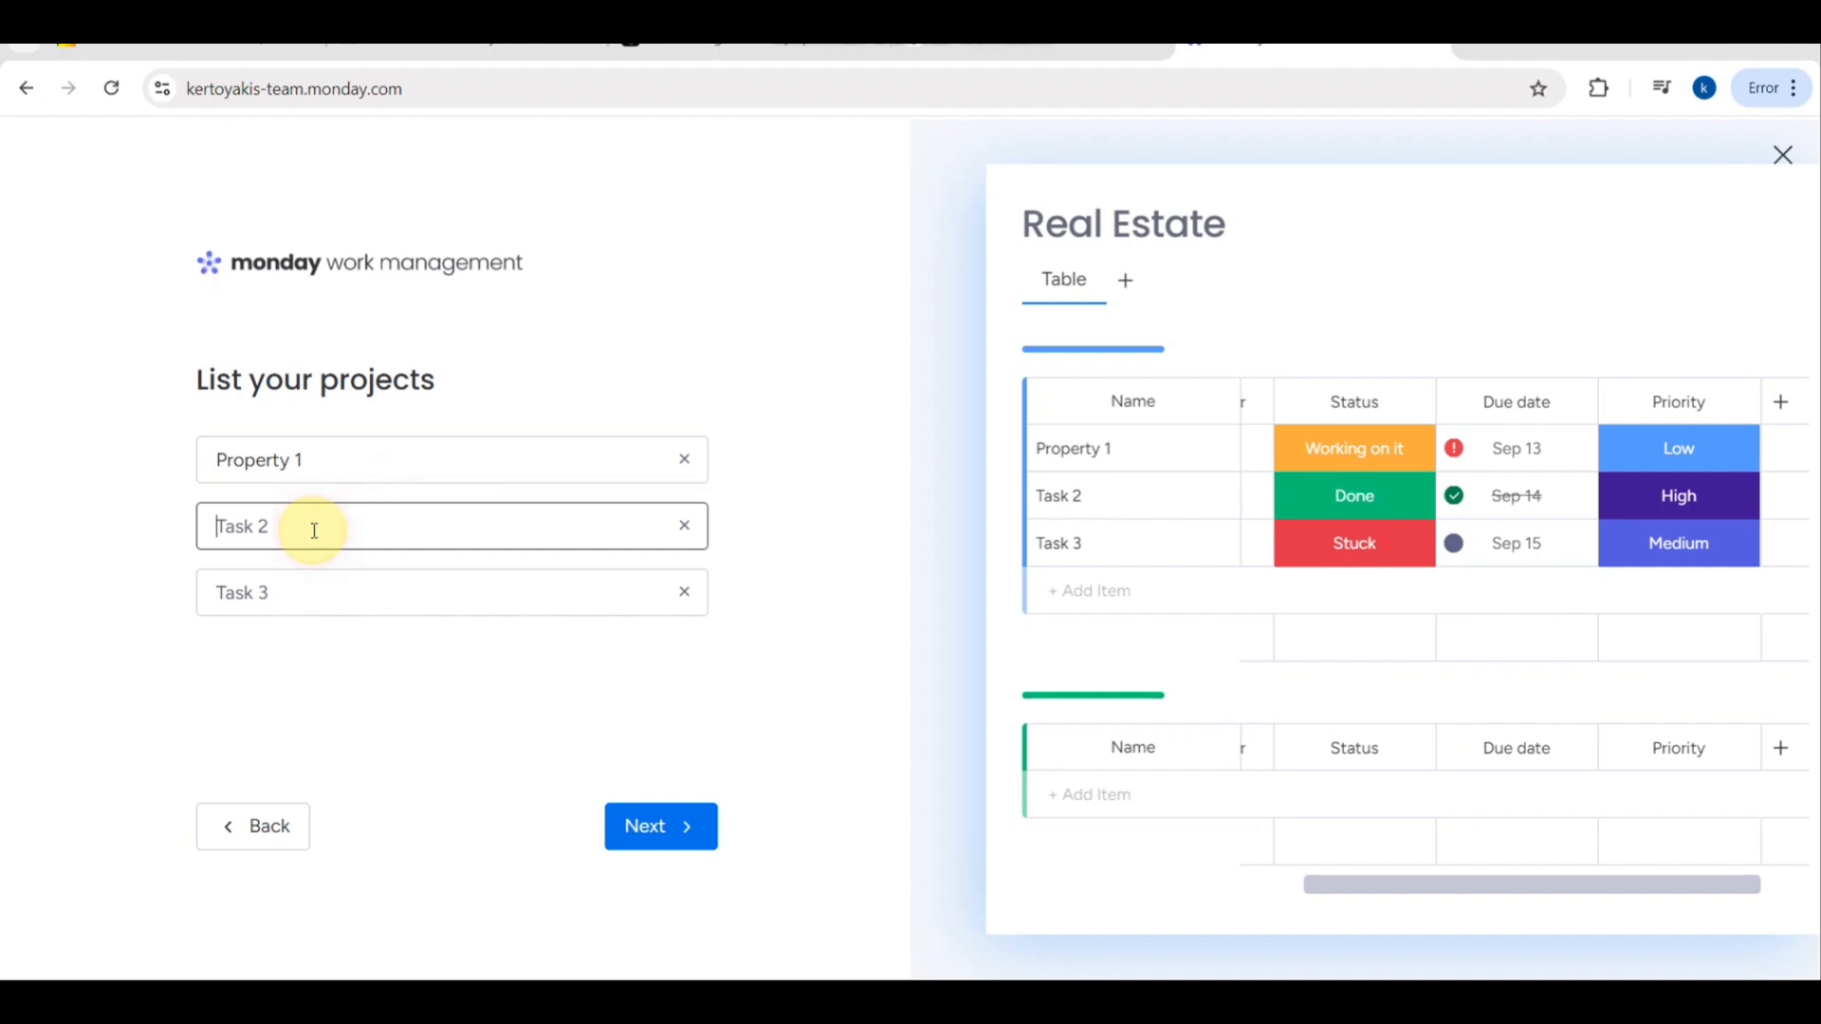
{"action": "type", "text": "Property 2"}
{"action": "left_click", "coordinate": [298, 583]}
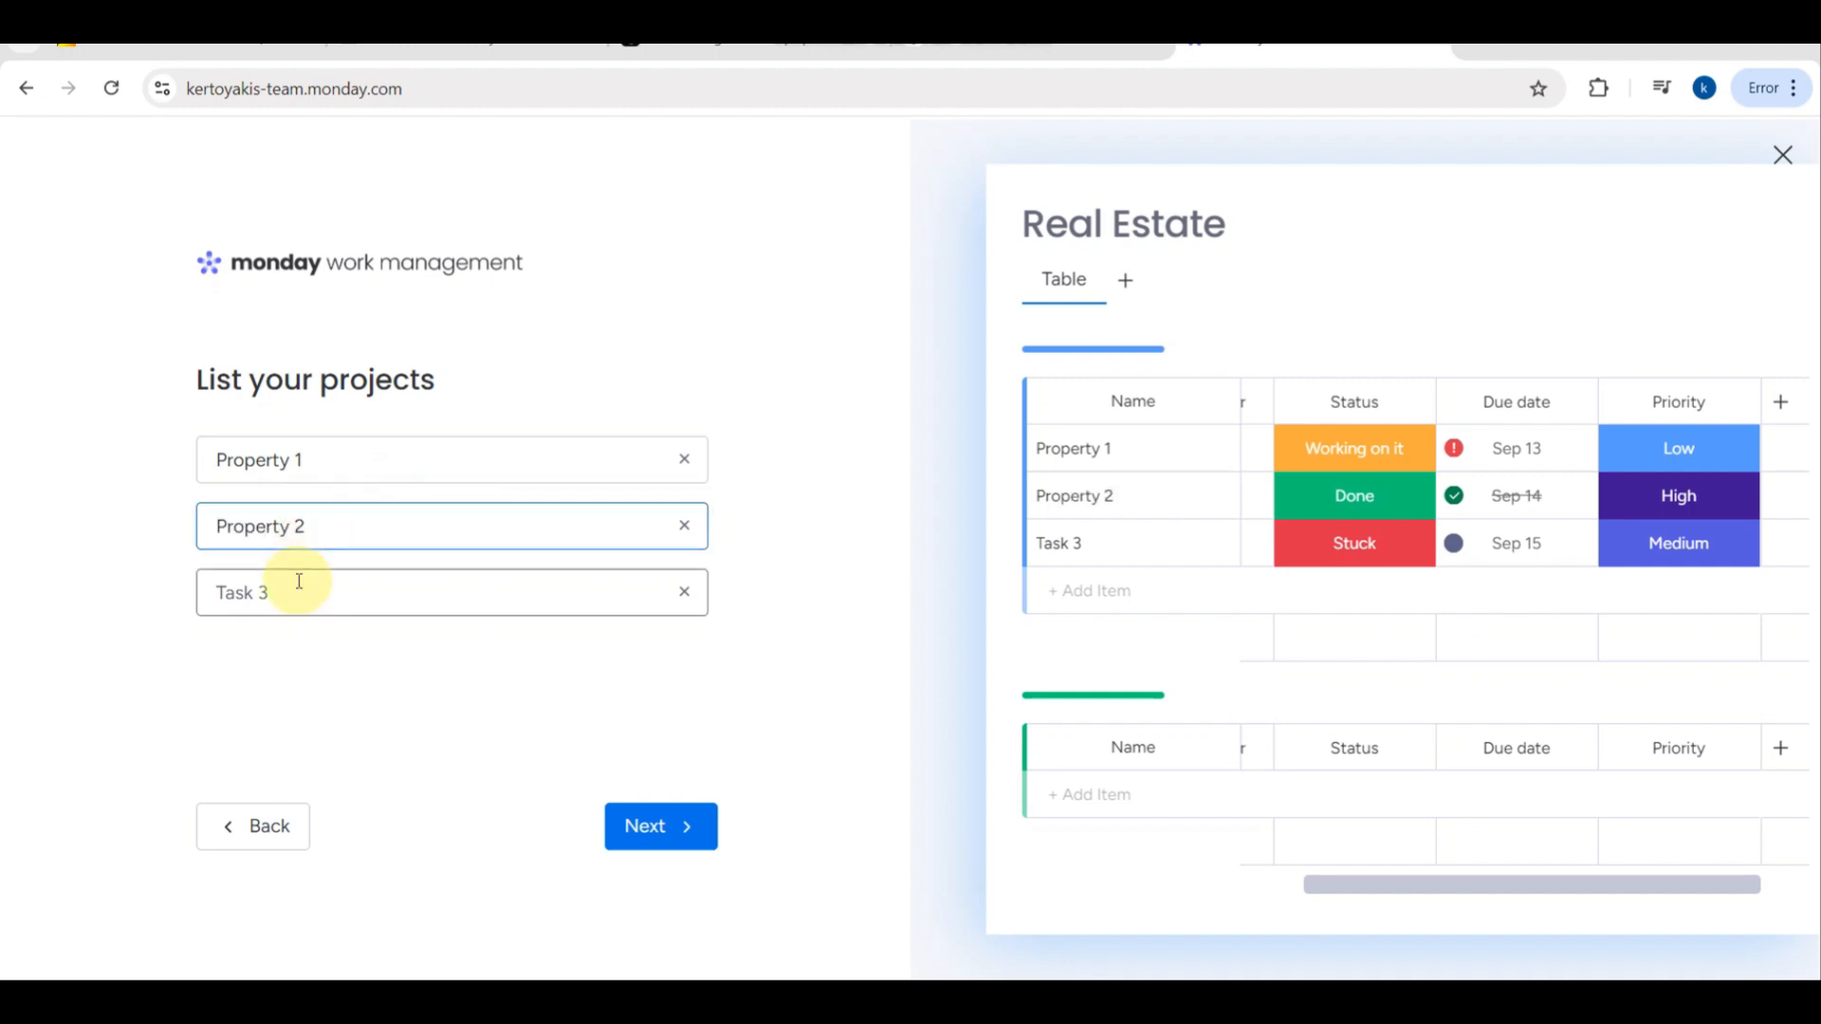
{"action": "type", "text": "Property 3"}
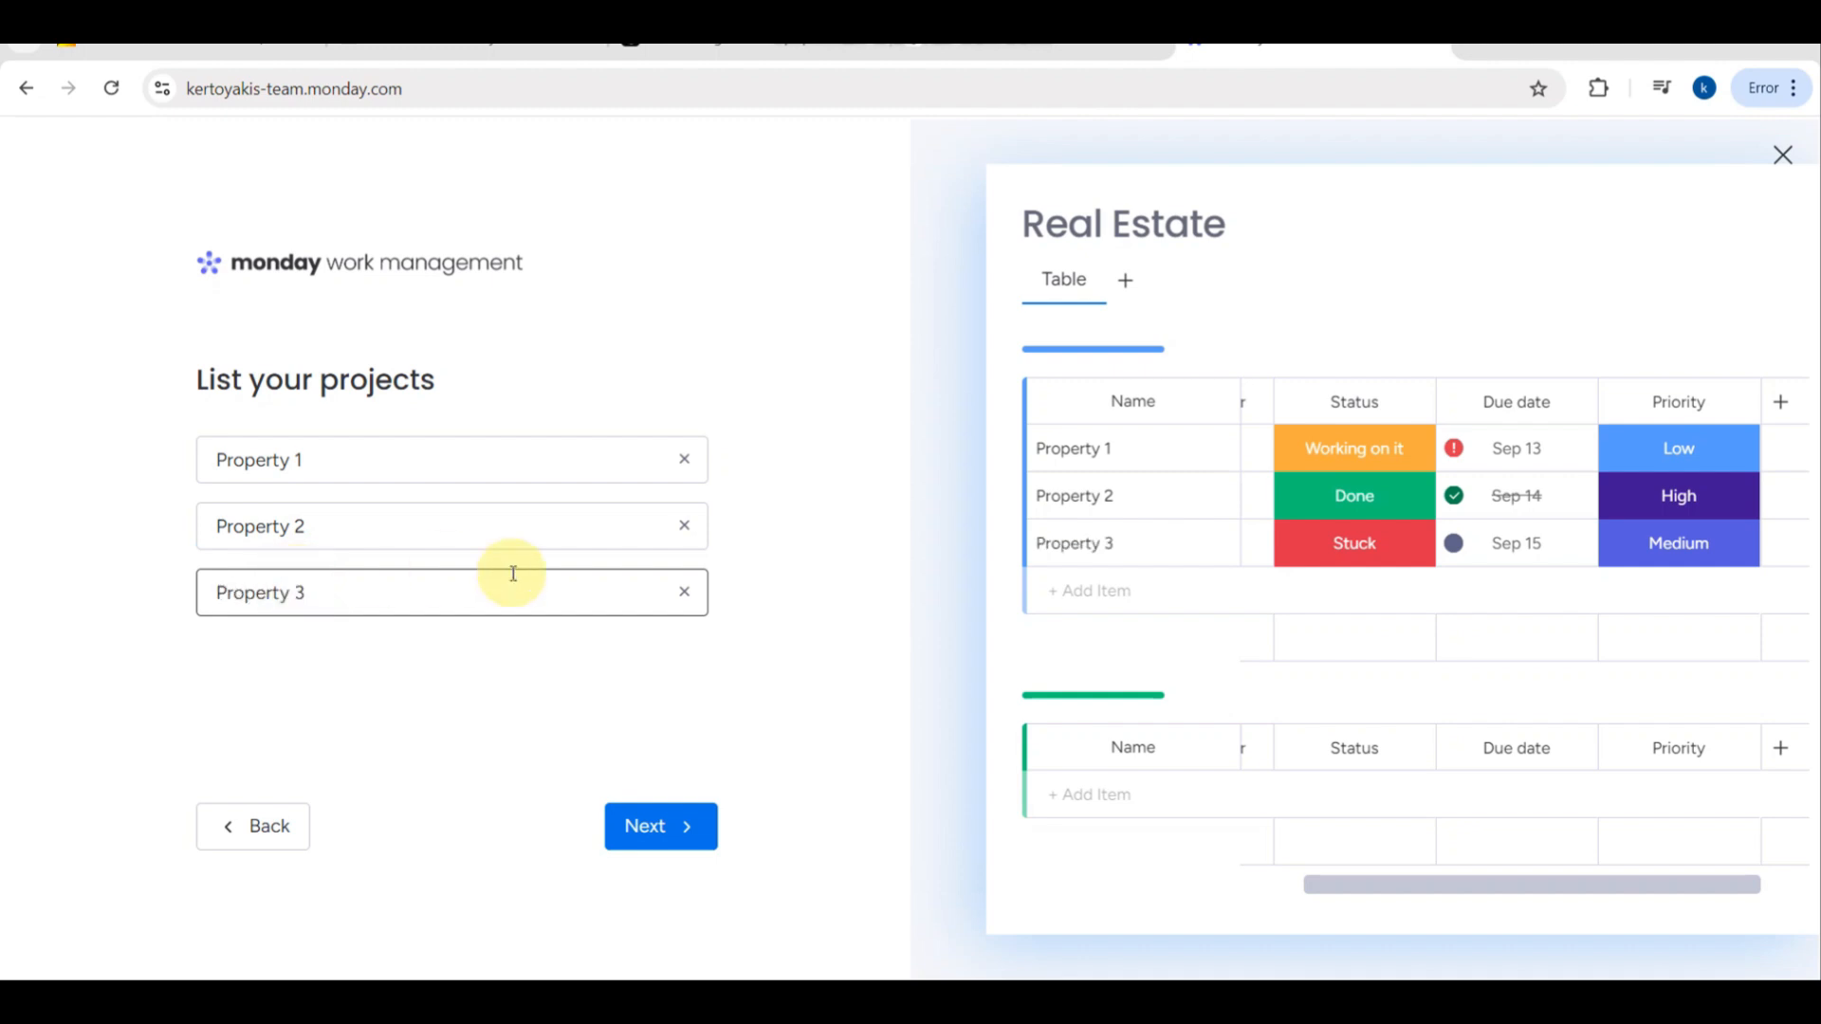
{"action": "left_click", "coordinate": [667, 822]}
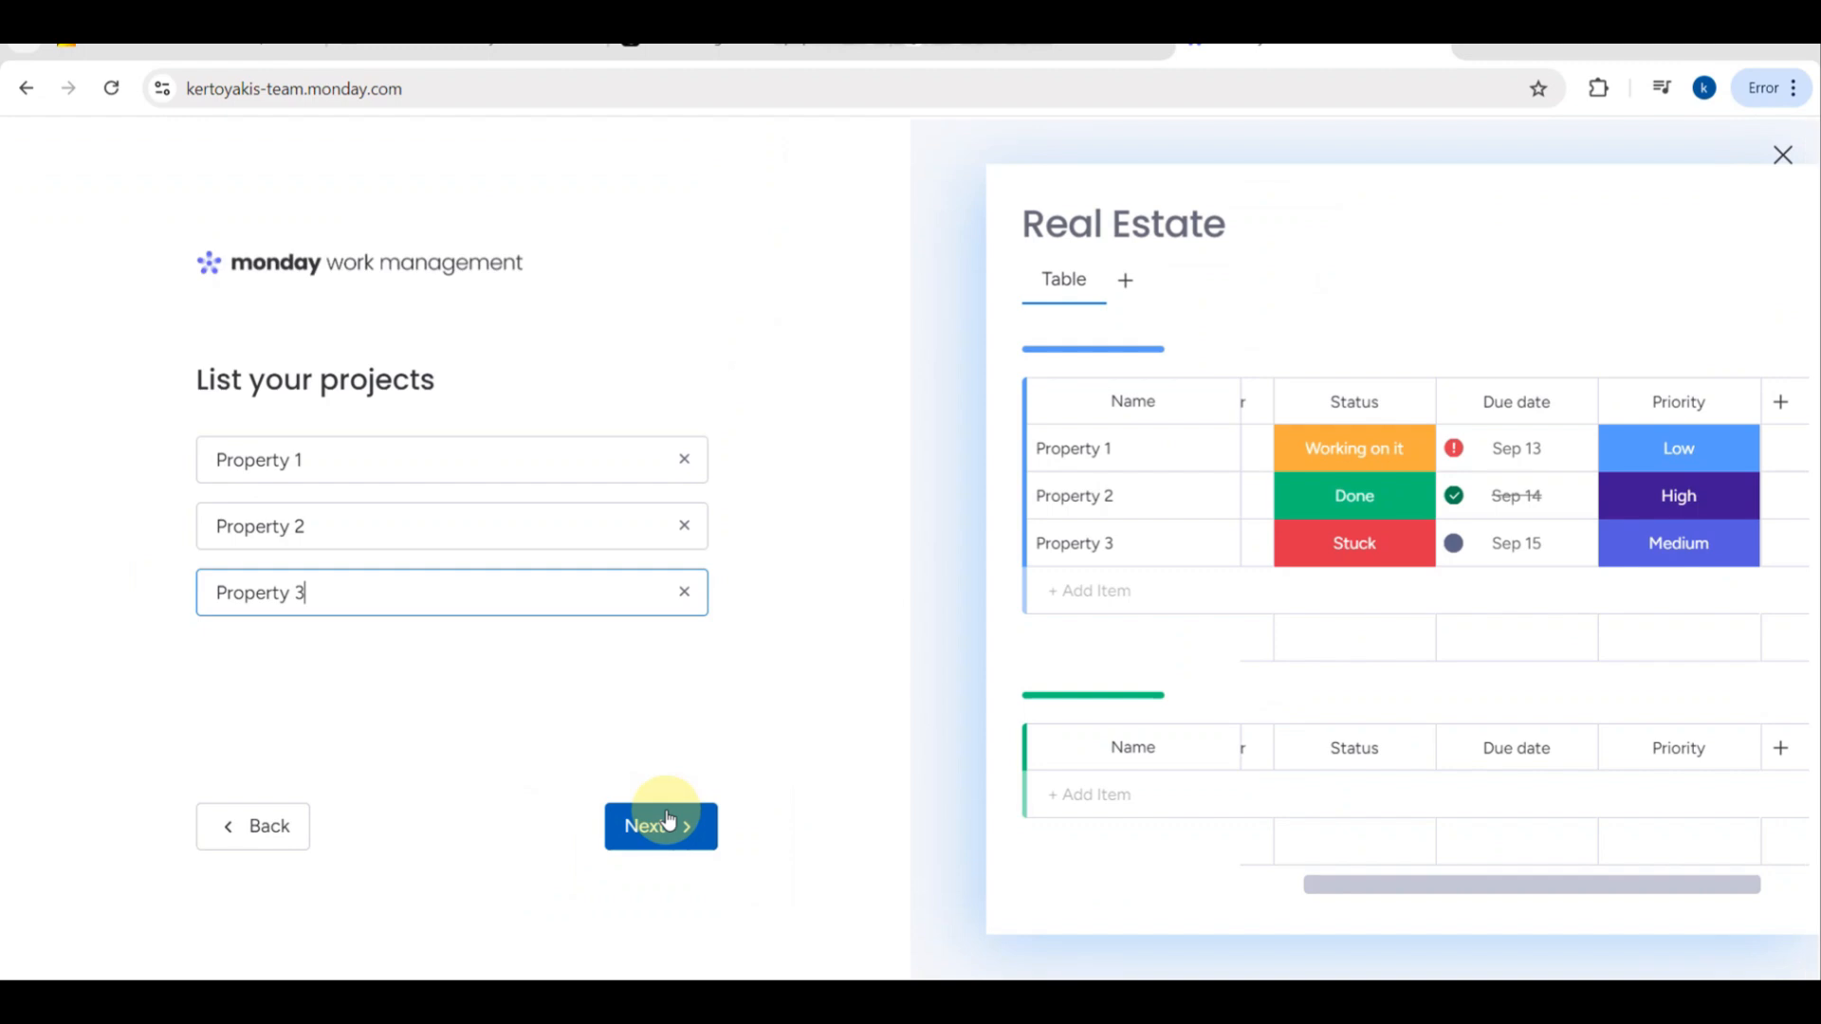
{"action": "left_click", "coordinate": [642, 825]}
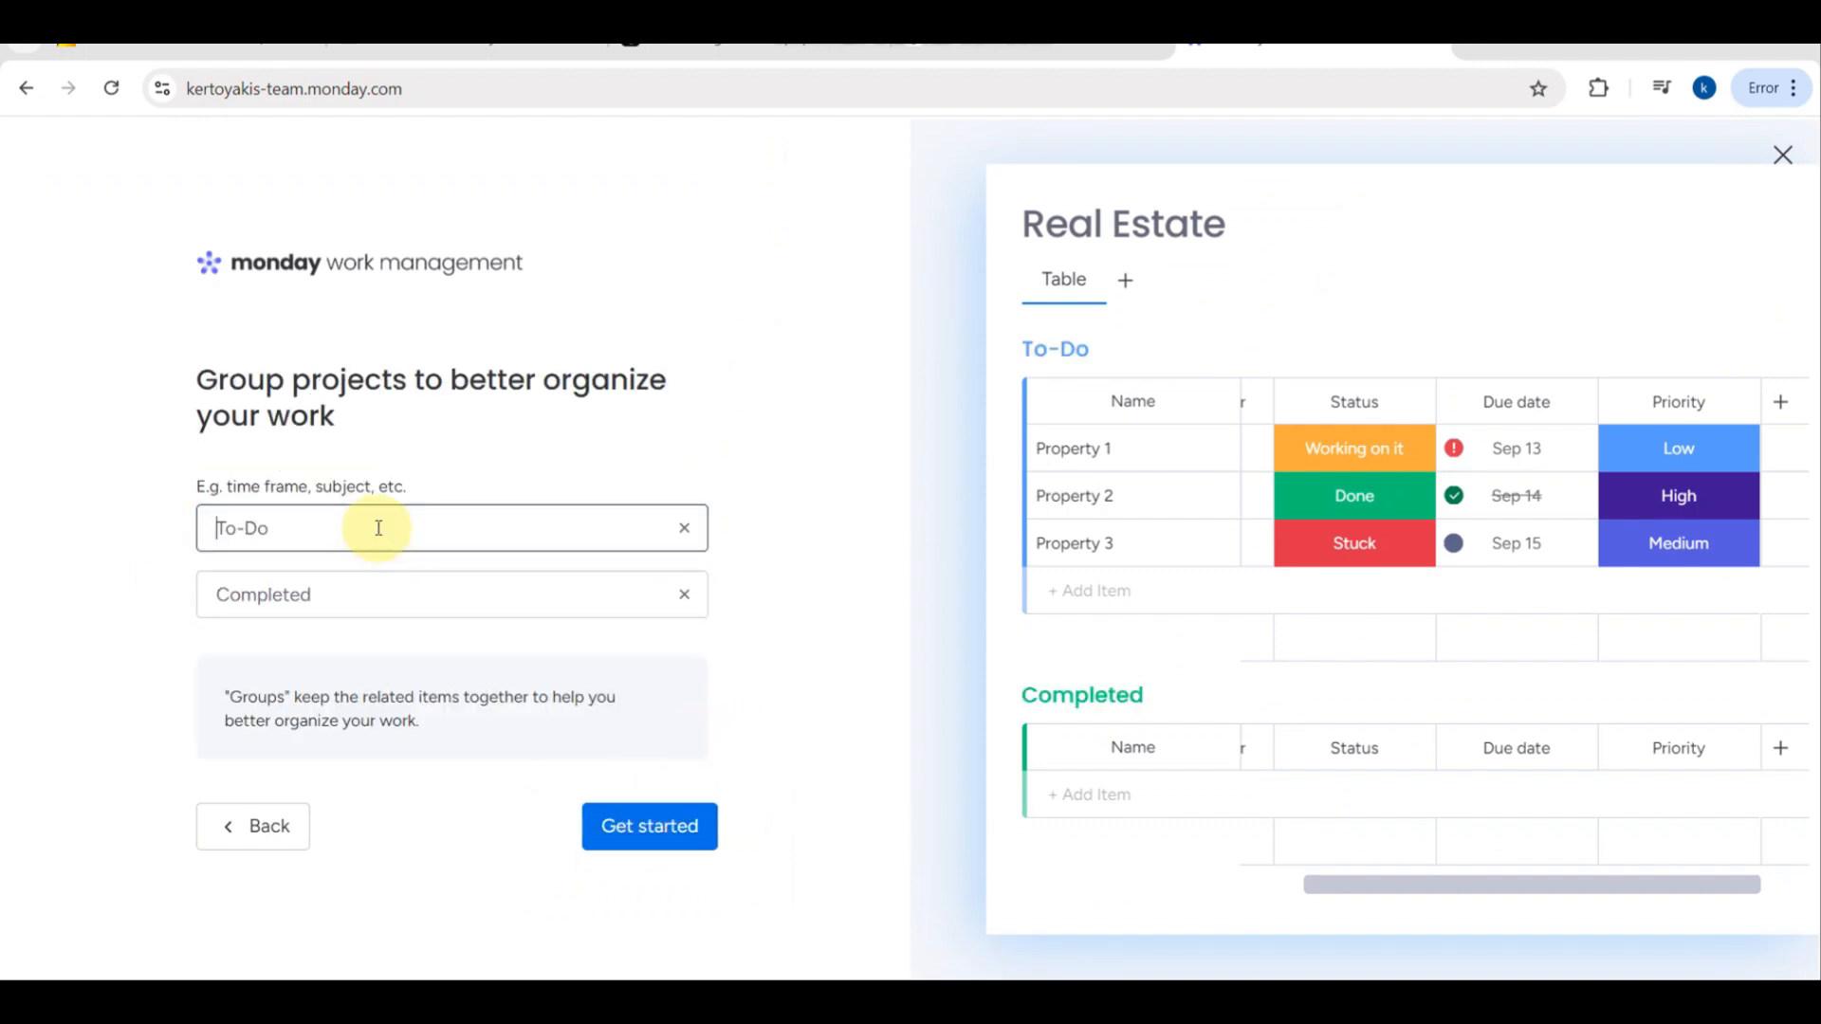
- Name the two groups "Project Deals" and "Client Deals" and open the finished board, dismissing the introductory tour
{"action": "left_click", "coordinate": [297, 517]}
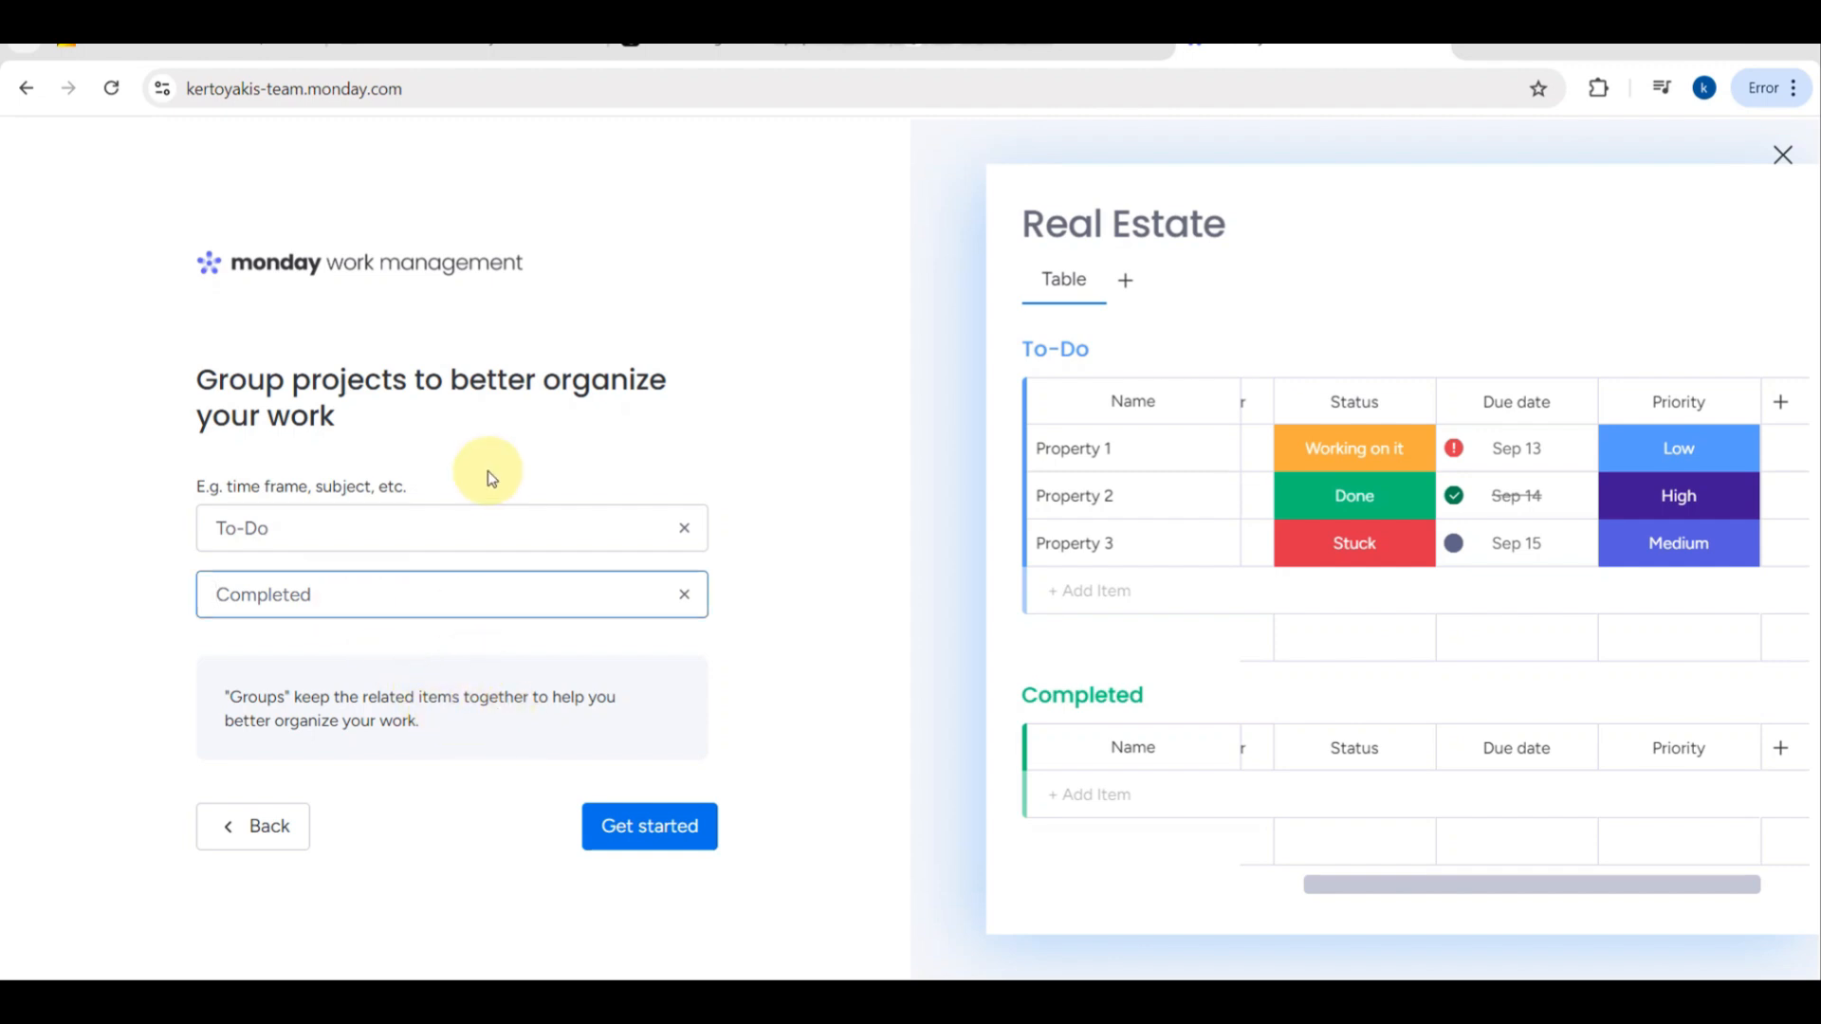
{"action": "left_click", "coordinate": [450, 539]}
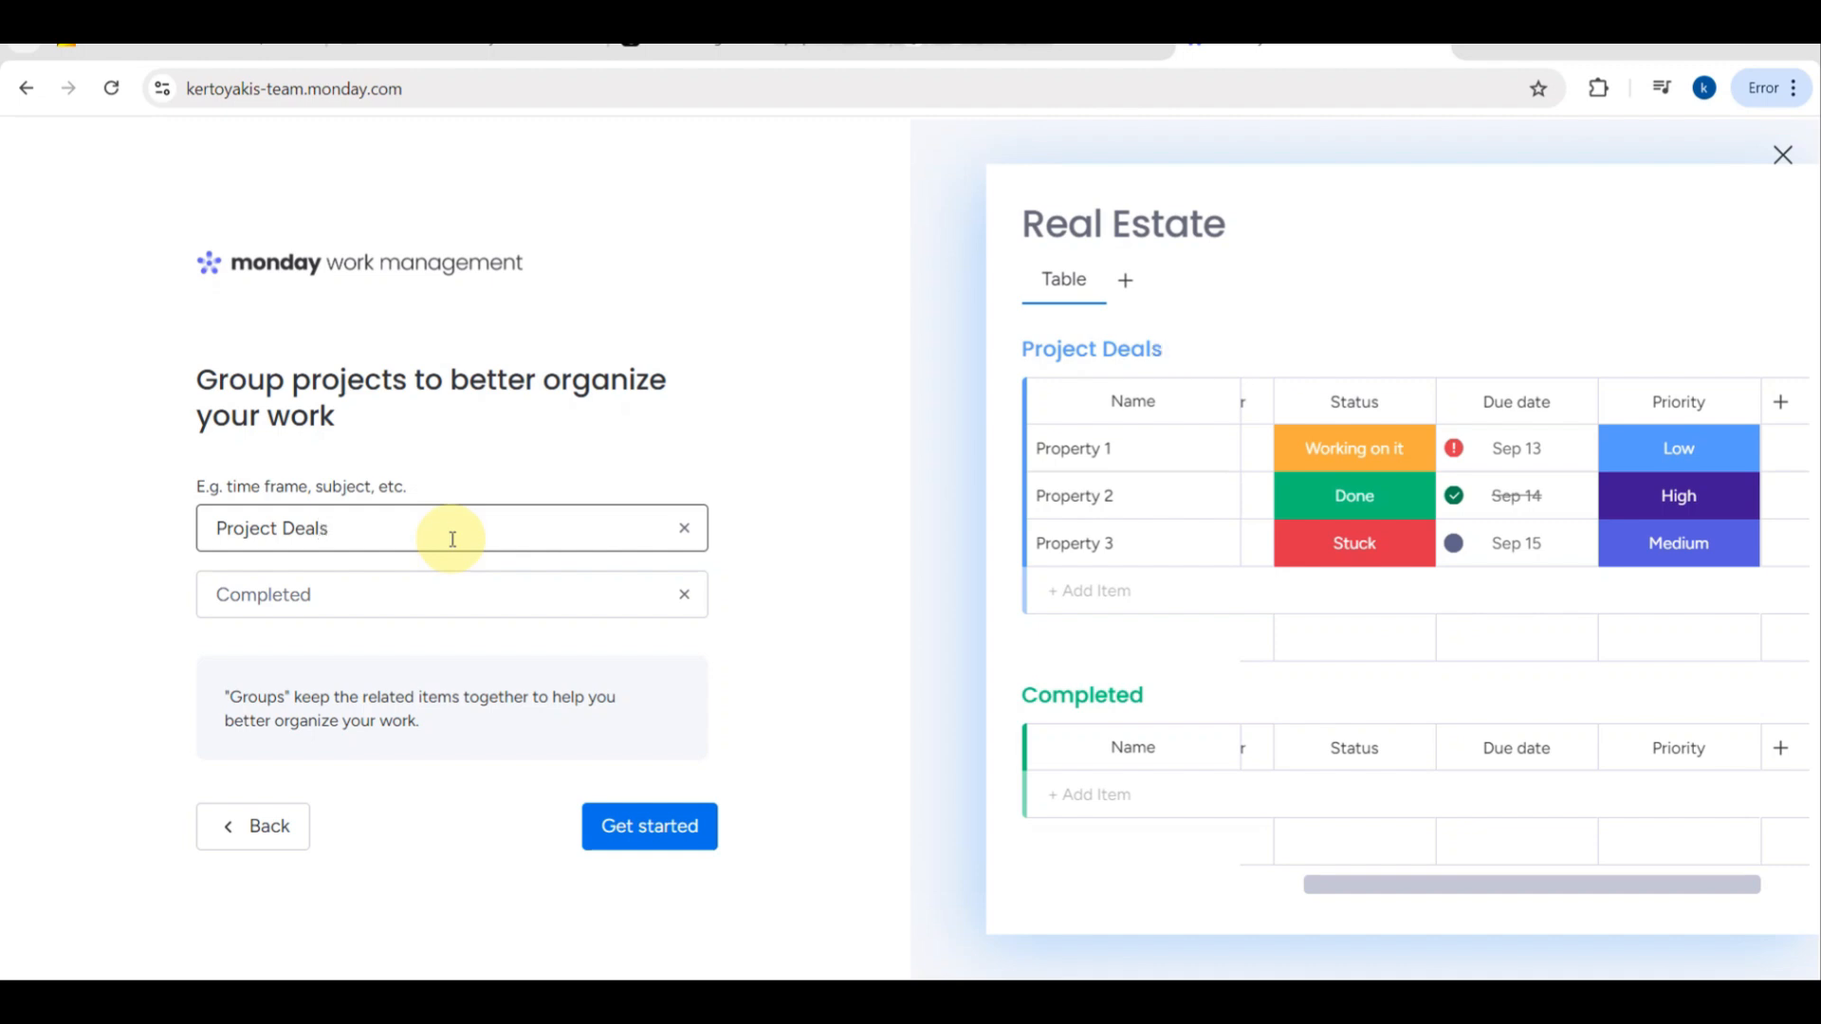
{"action": "left_click", "coordinate": [298, 592]}
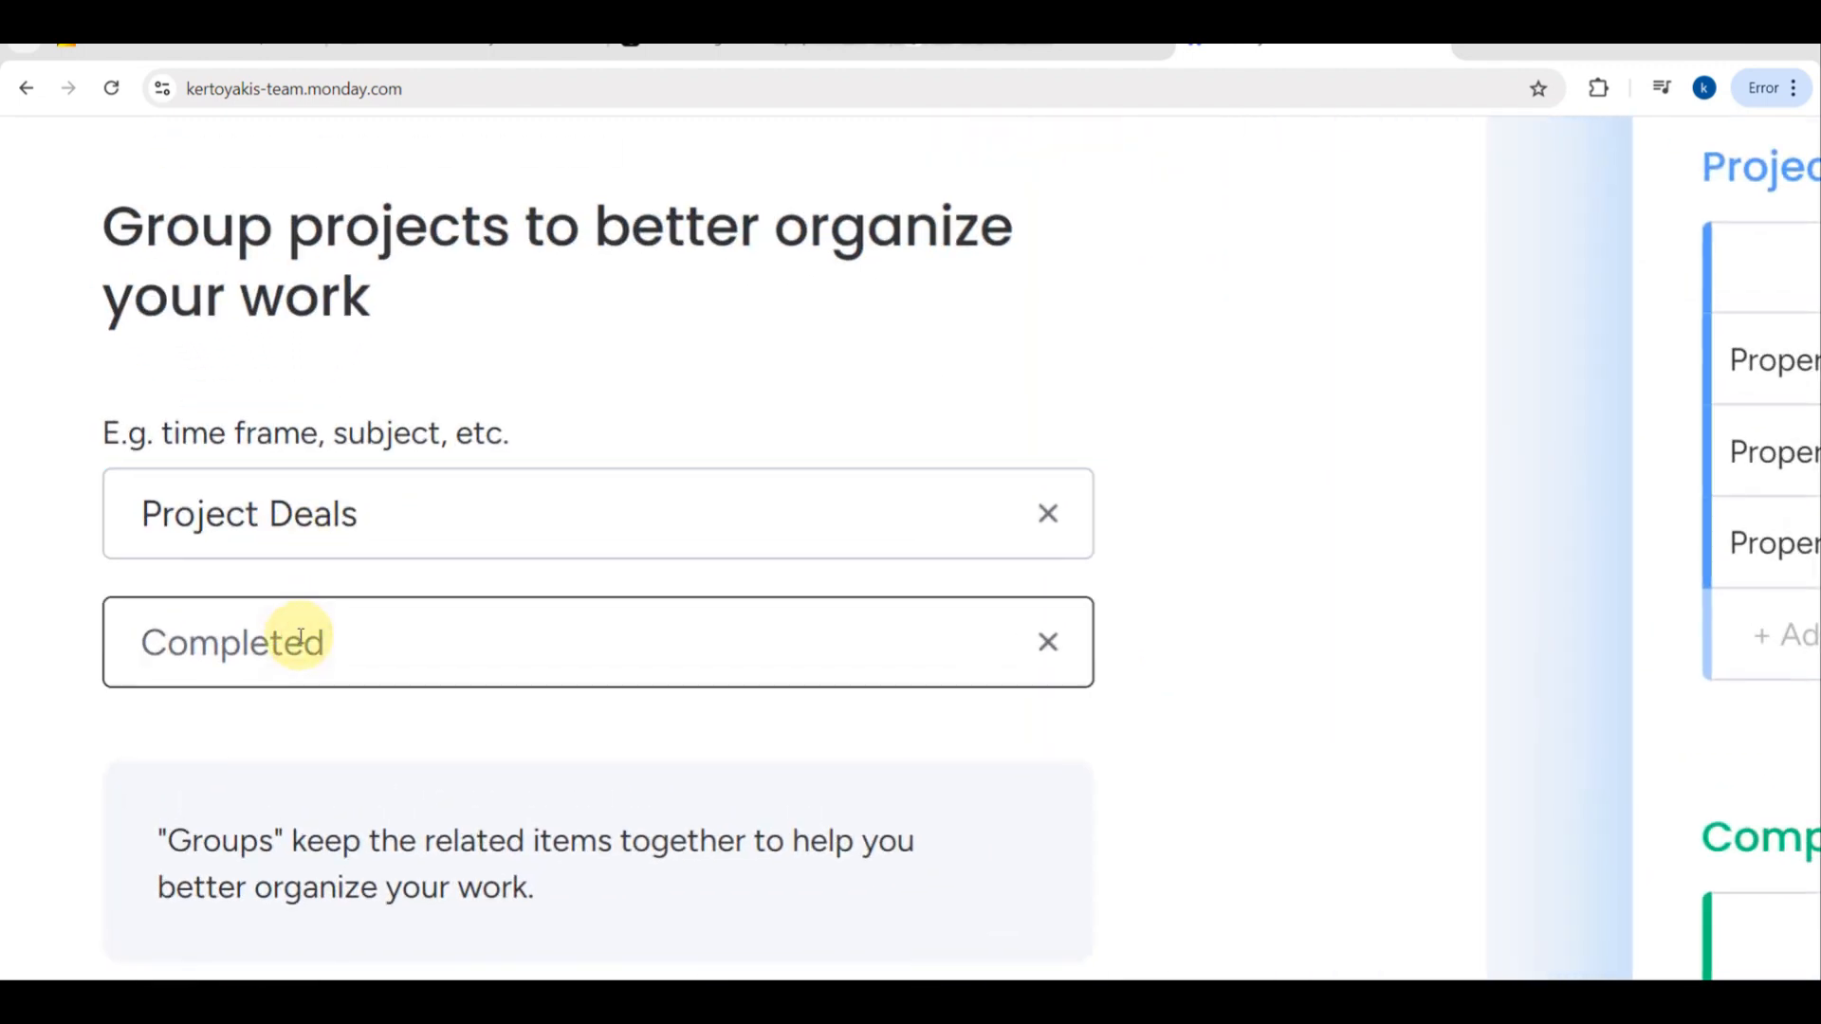
{"action": "type", "text": "Cl"}
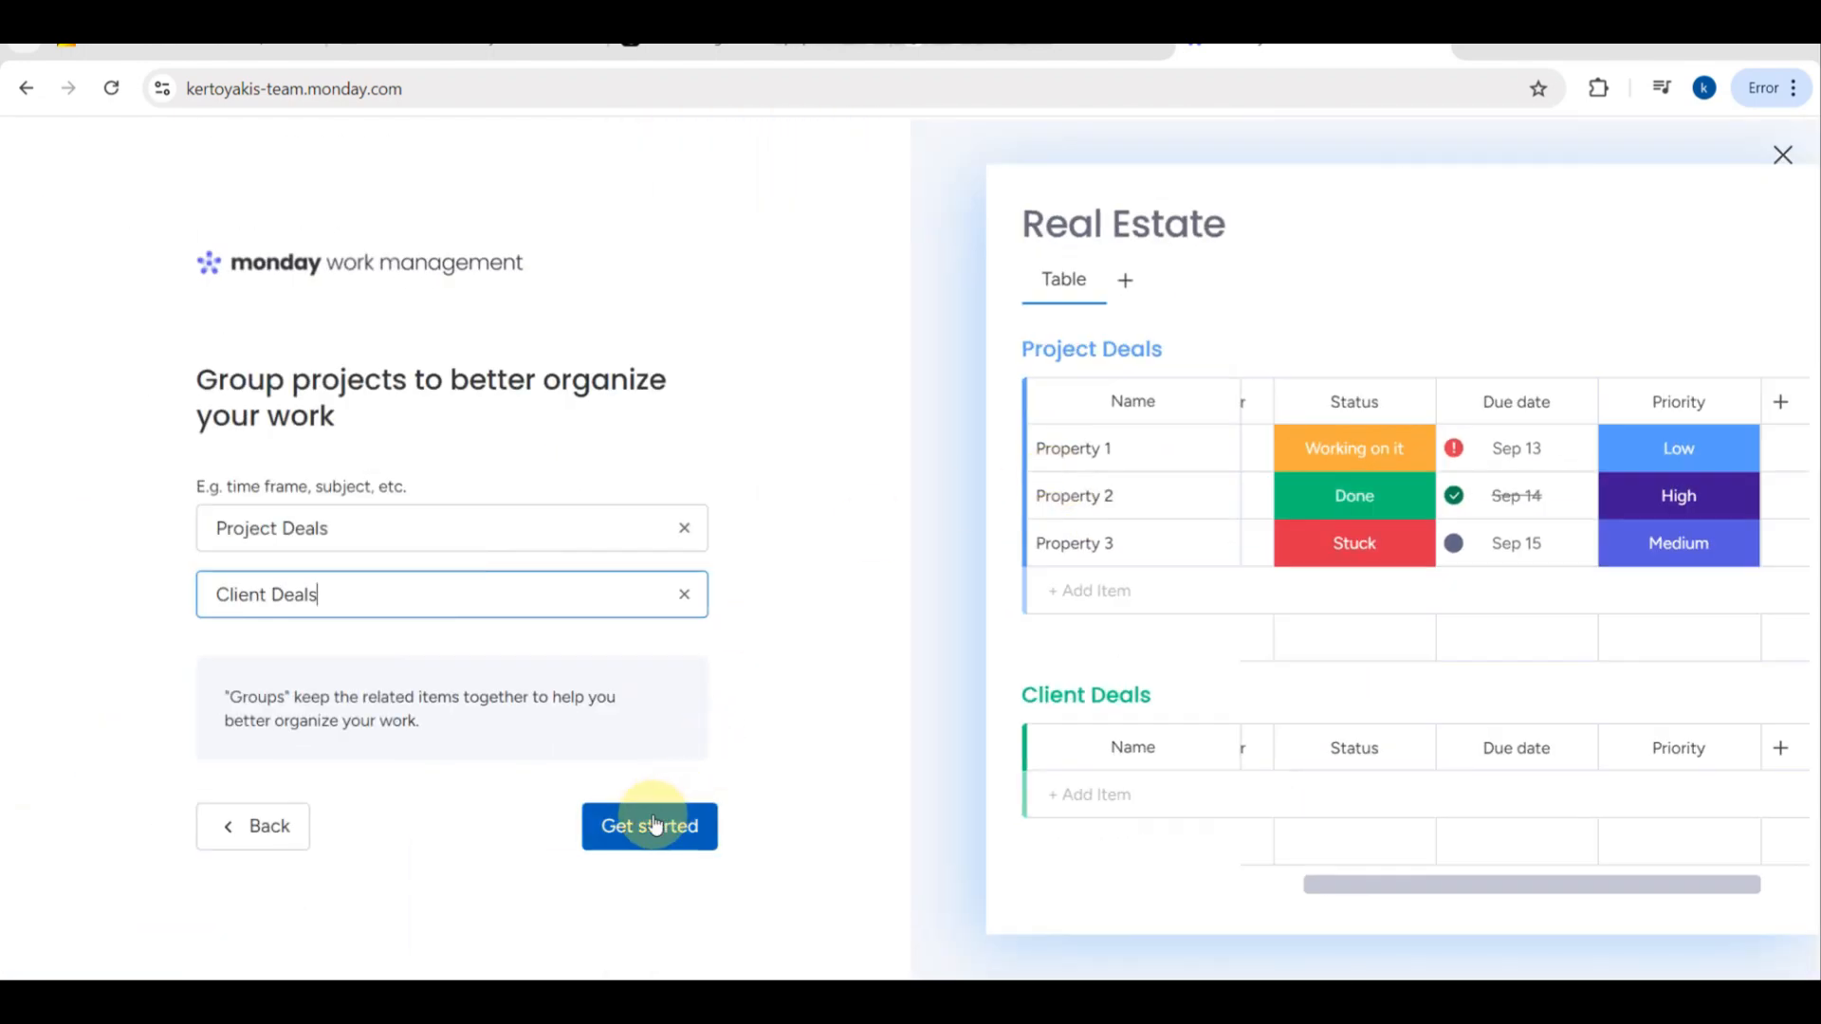
{"action": "left_click", "coordinate": [654, 826]}
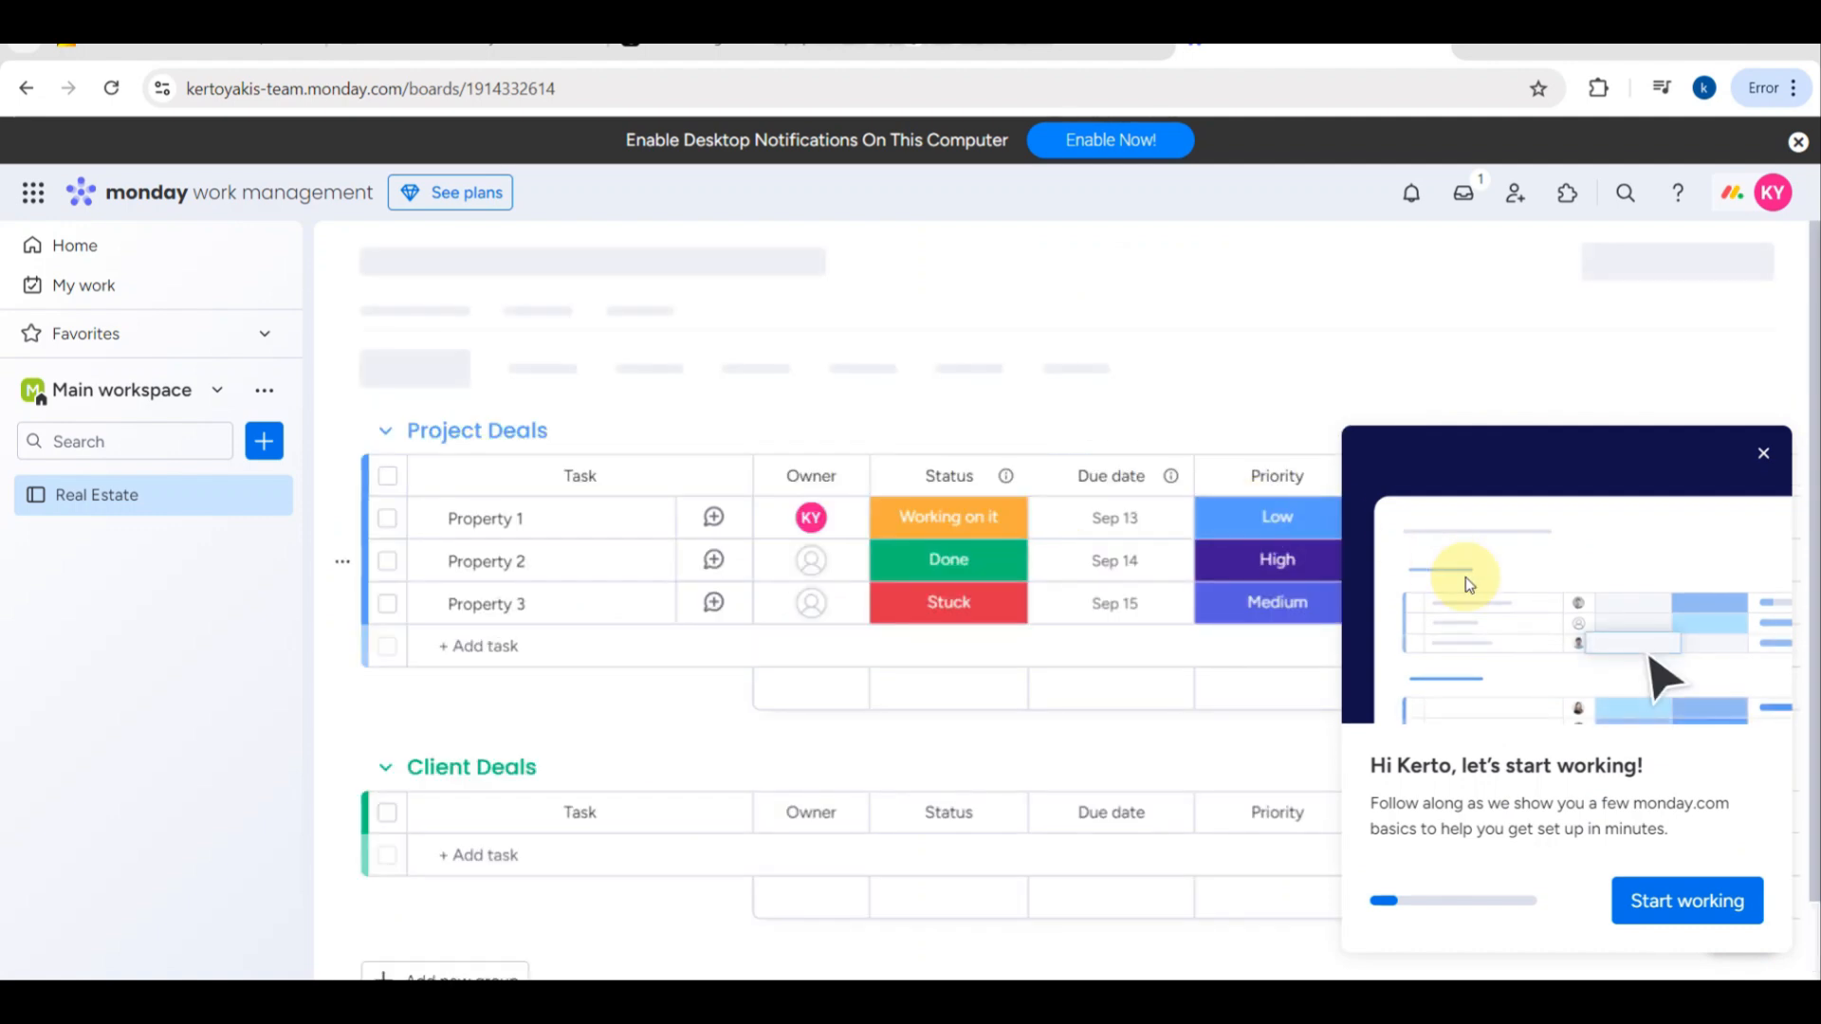
{"action": "left_click", "coordinate": [1762, 456]}
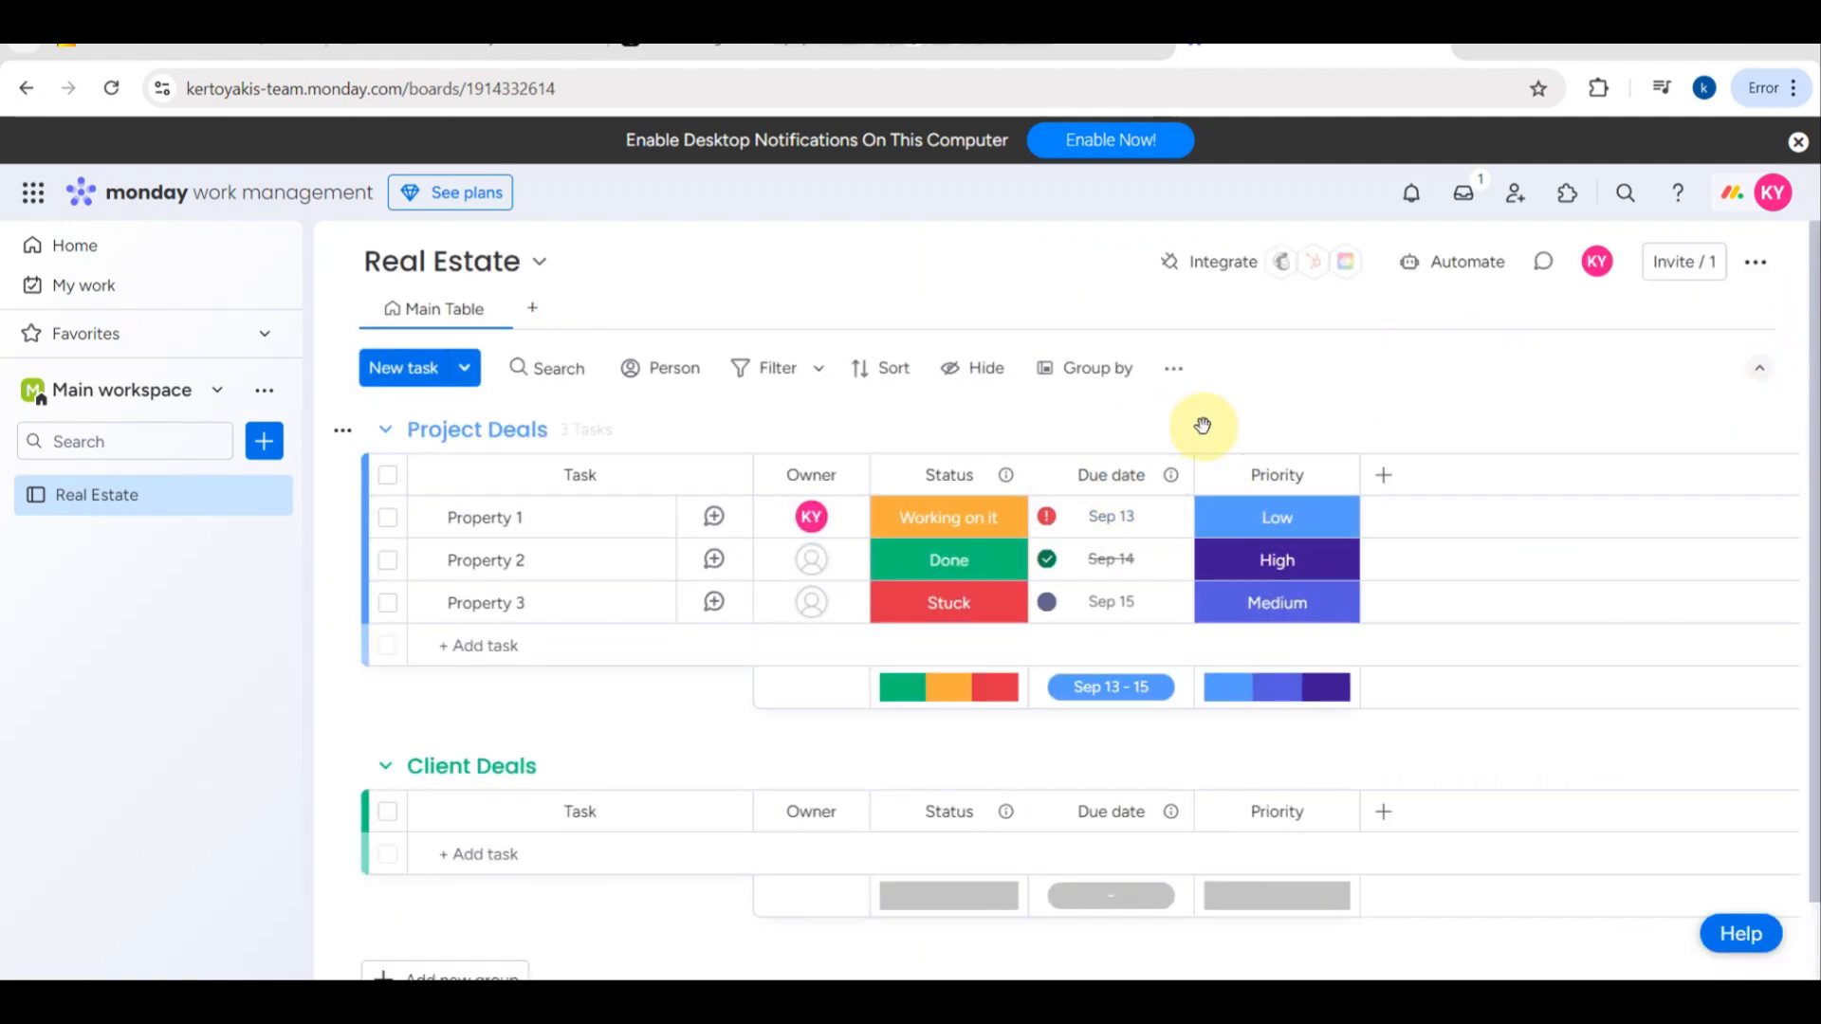
- Look over the Real Estate board's Project Deals and Client Deals groups and the main workspace navigation
{"action": "scroll", "coordinate": [918, 641], "scroll_direction": "down", "scroll_amount": 2}
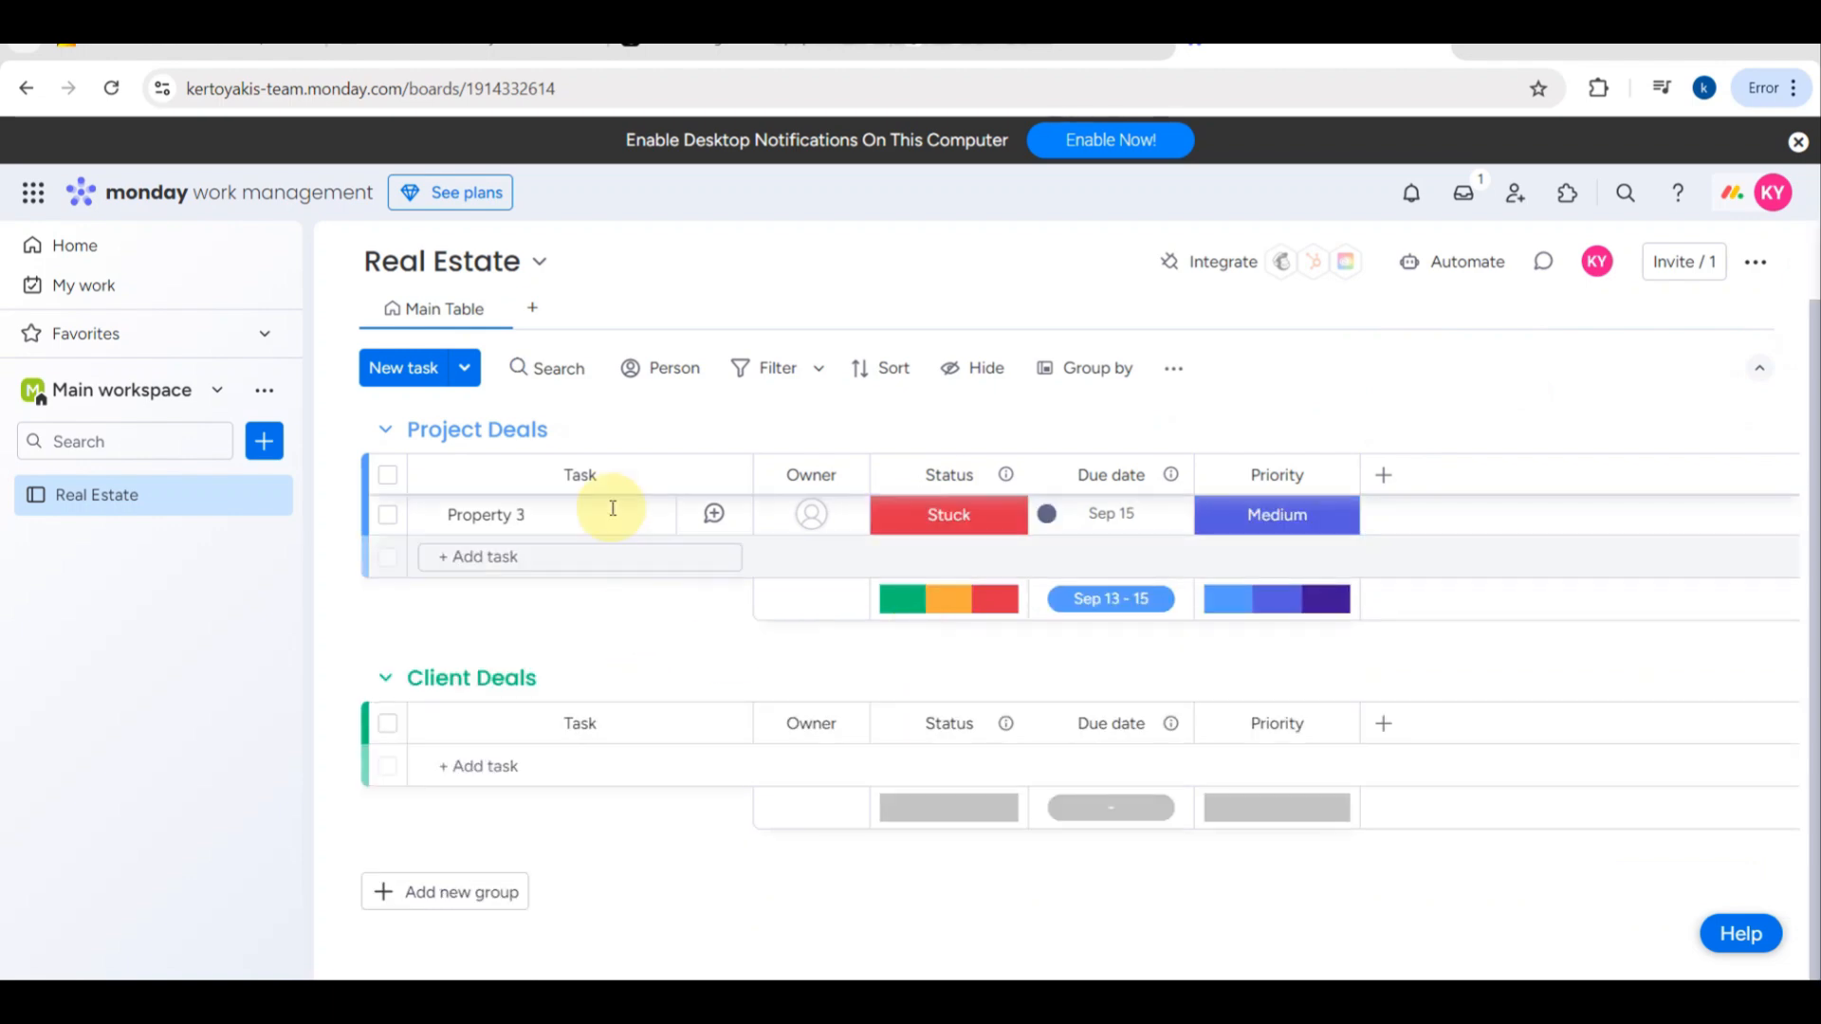
{"action": "scroll", "coordinate": [611, 479], "scroll_direction": "up", "scroll_amount": 2}
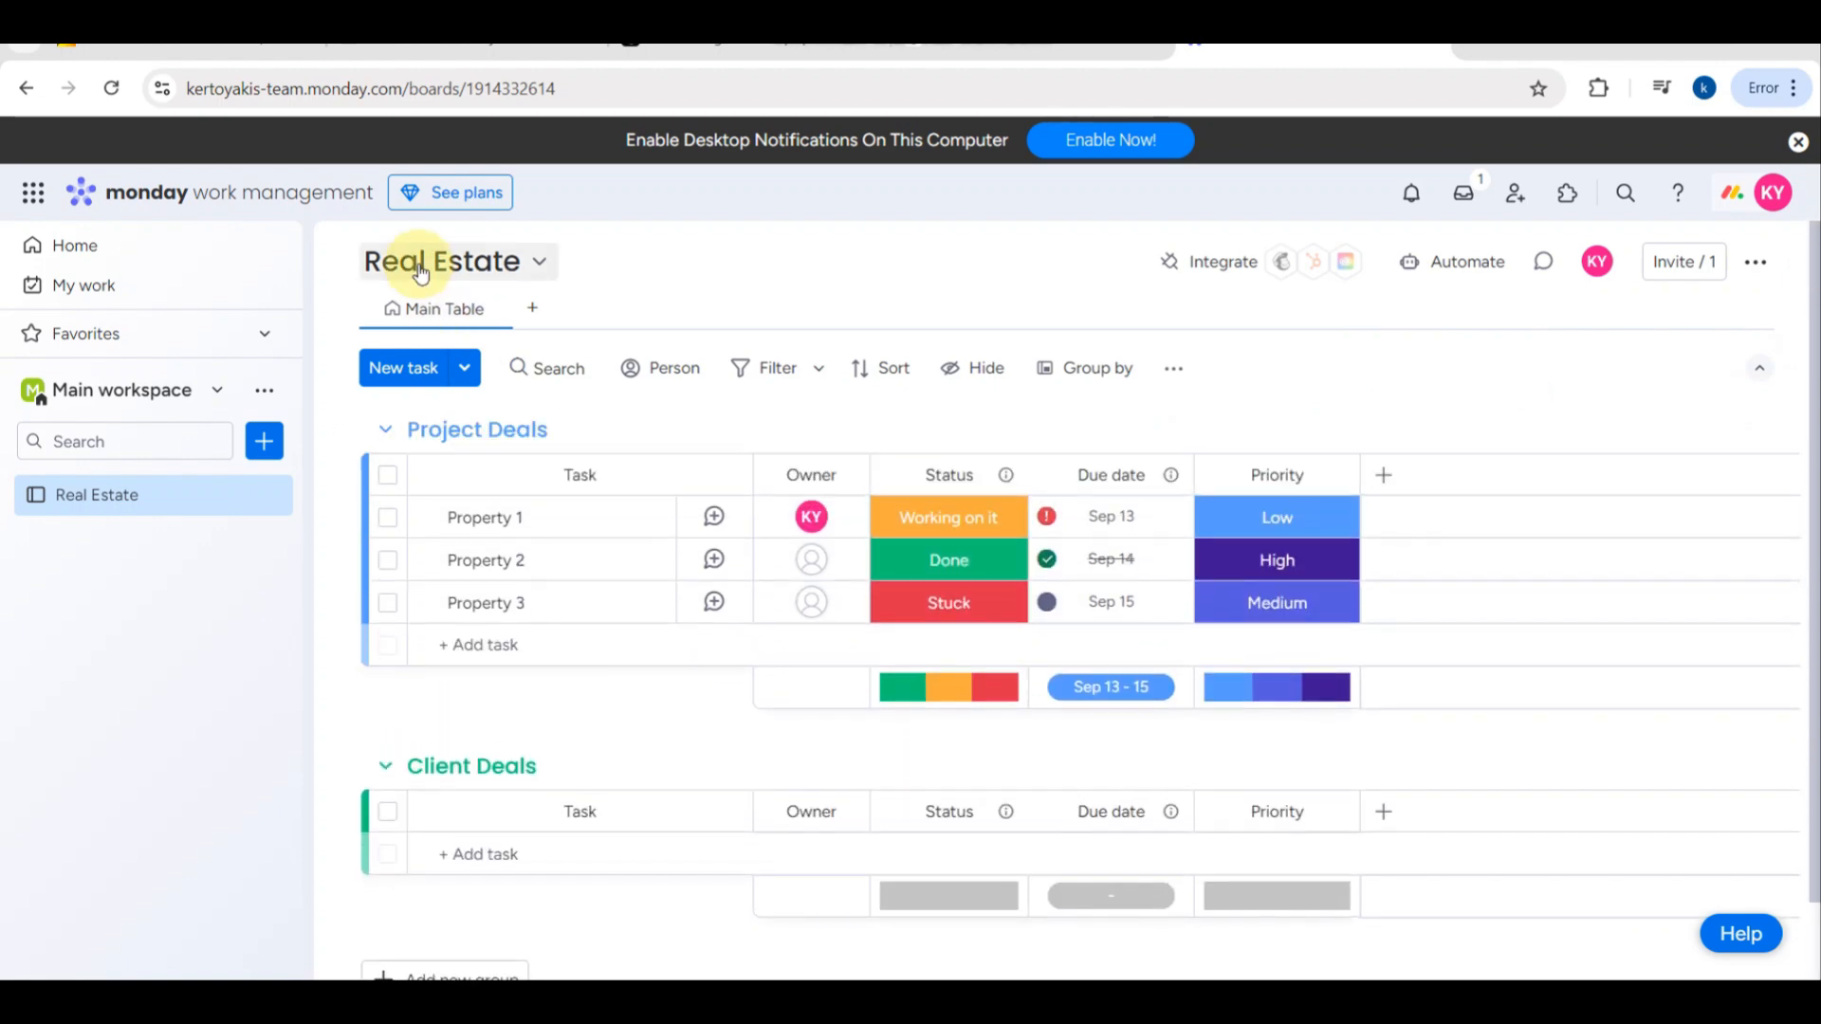
{"action": "scroll", "coordinate": [420, 273], "scroll_direction": "up", "scroll_amount": 2}
{"action": "scroll", "coordinate": [421, 274], "scroll_direction": "down", "scroll_amount": 5}
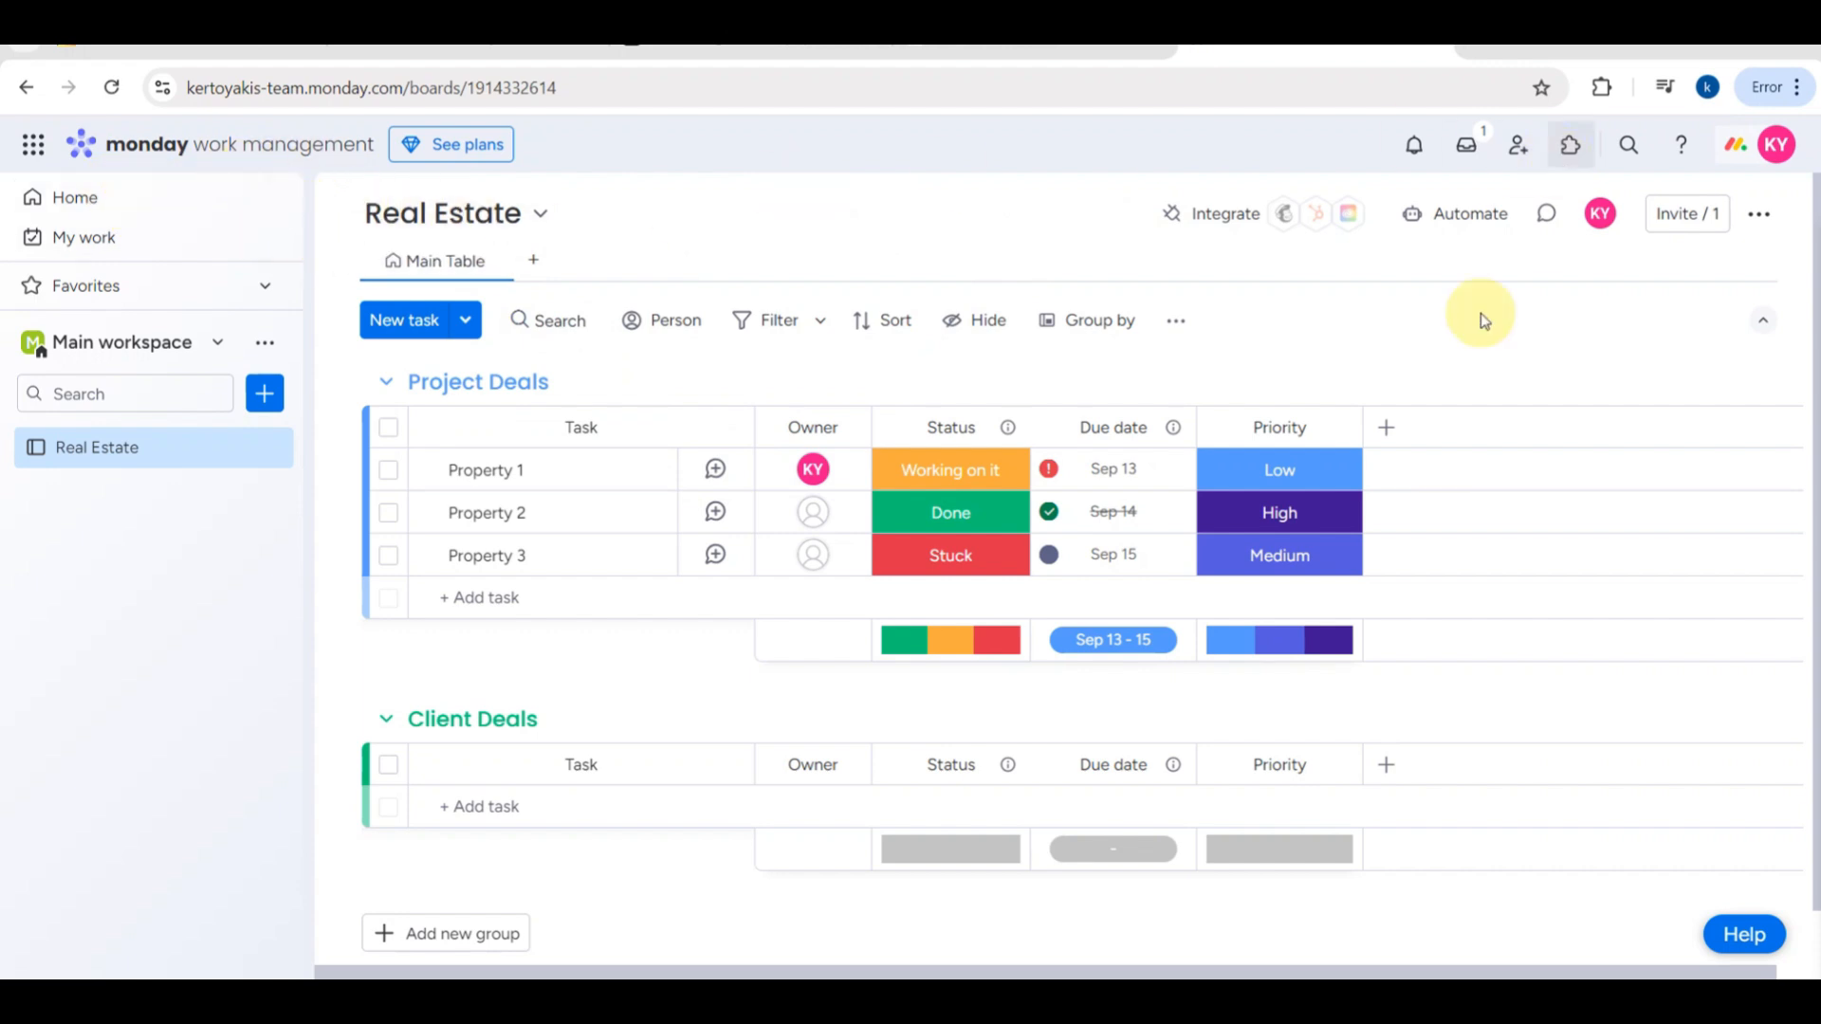
{"action": "scroll", "coordinate": [504, 697], "scroll_direction": "down", "scroll_amount": 1}
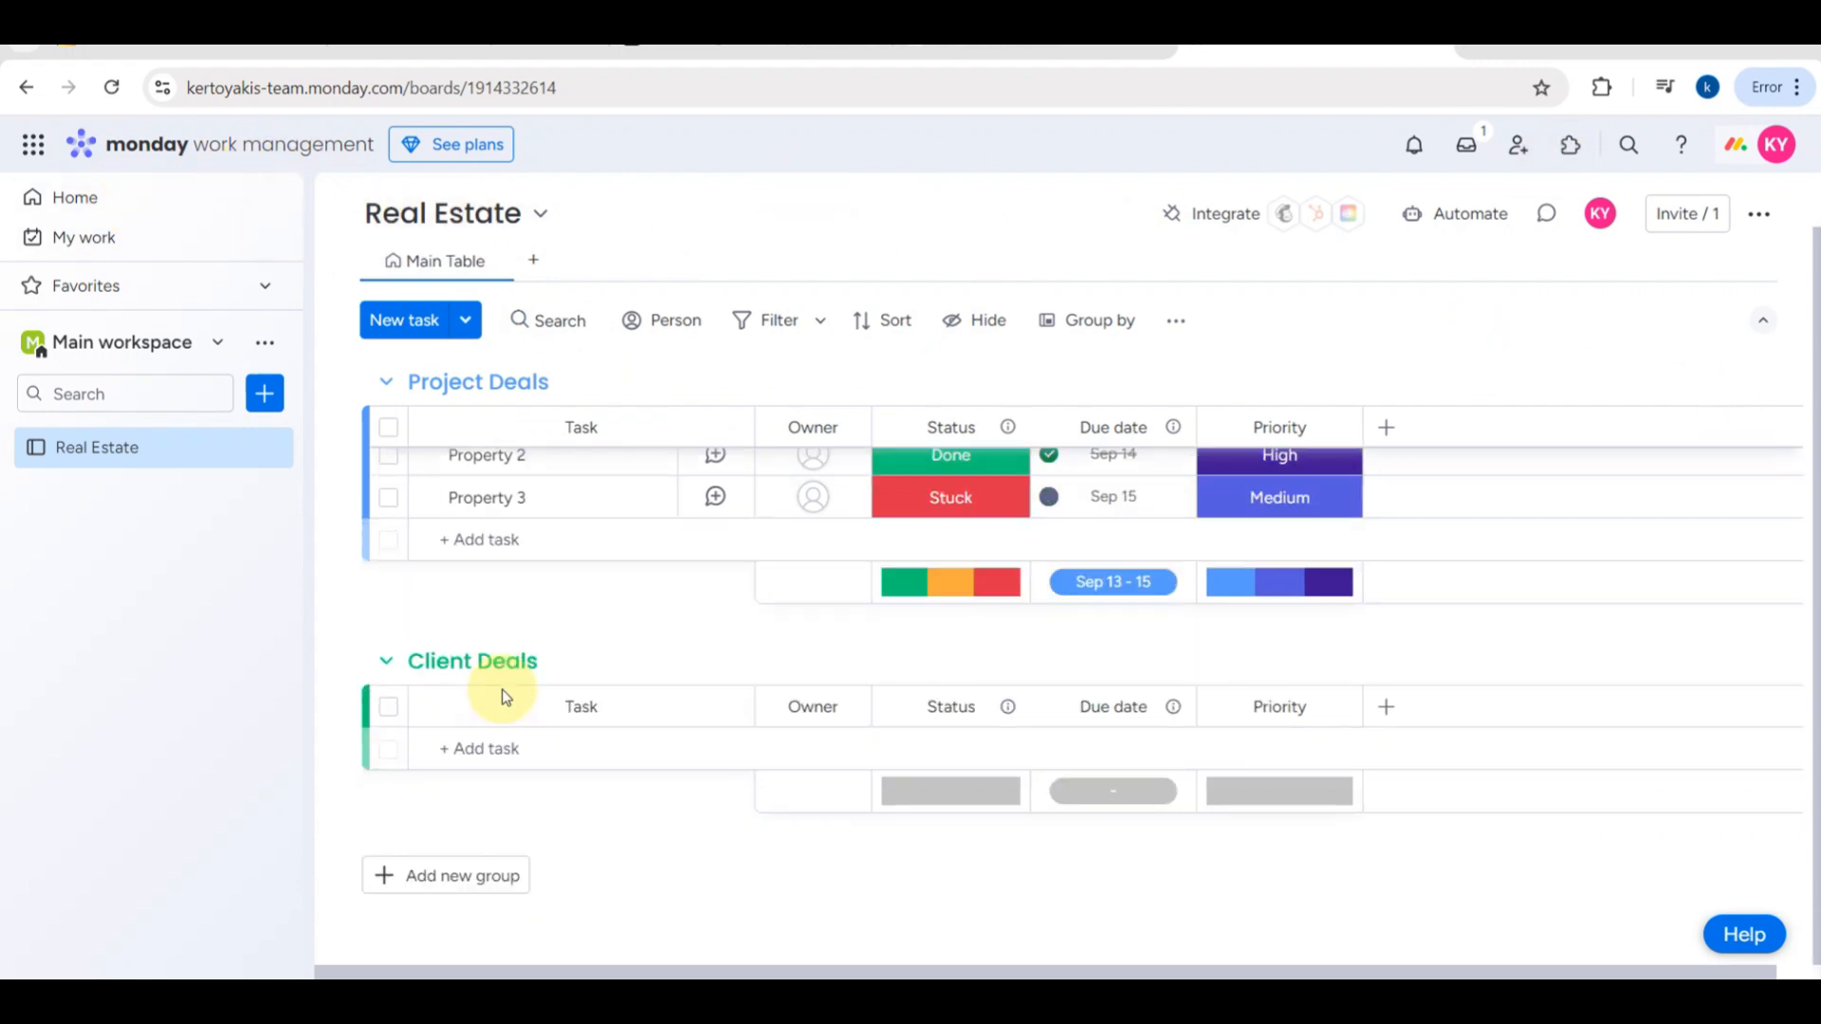
{"action": "scroll", "coordinate": [504, 697], "scroll_direction": "up", "scroll_amount": 1}
{"action": "scroll", "coordinate": [503, 695], "scroll_direction": "down", "scroll_amount": 1}
{"action": "scroll", "coordinate": [503, 696], "scroll_direction": "up", "scroll_amount": 1}
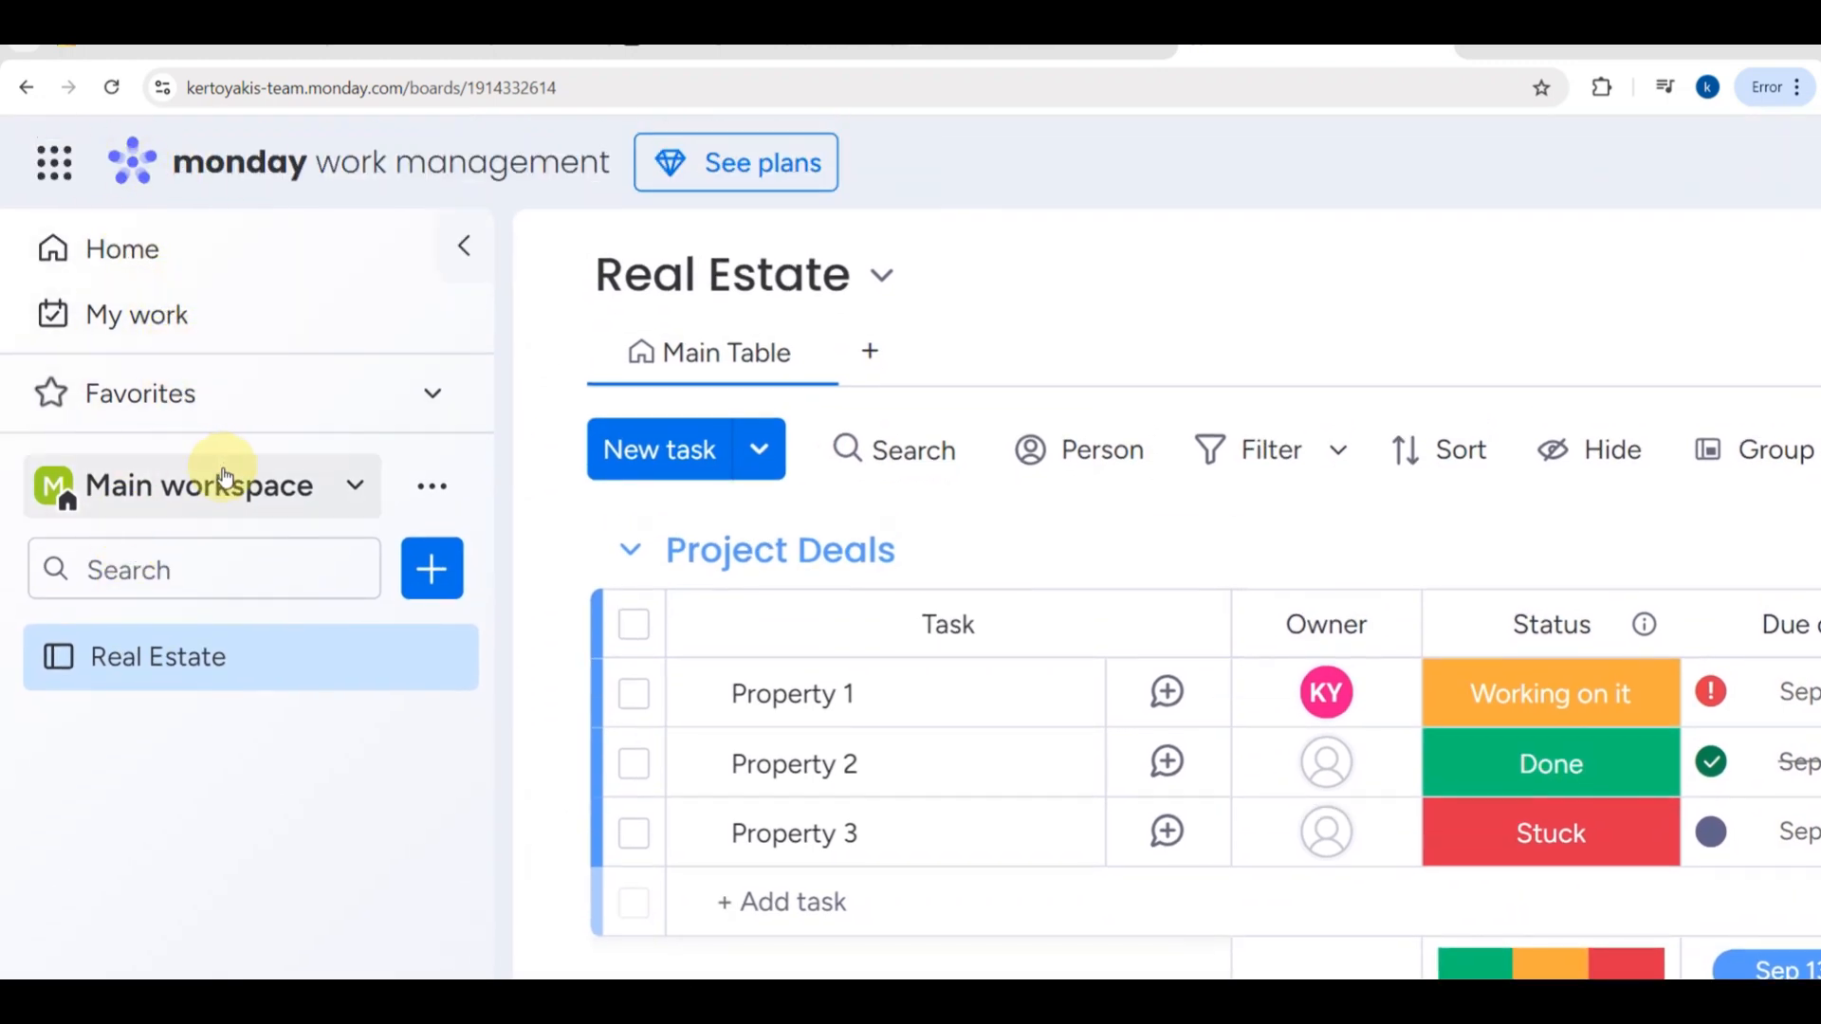
{"action": "scroll", "coordinate": [541, 590], "scroll_direction": "down", "scroll_amount": 2}
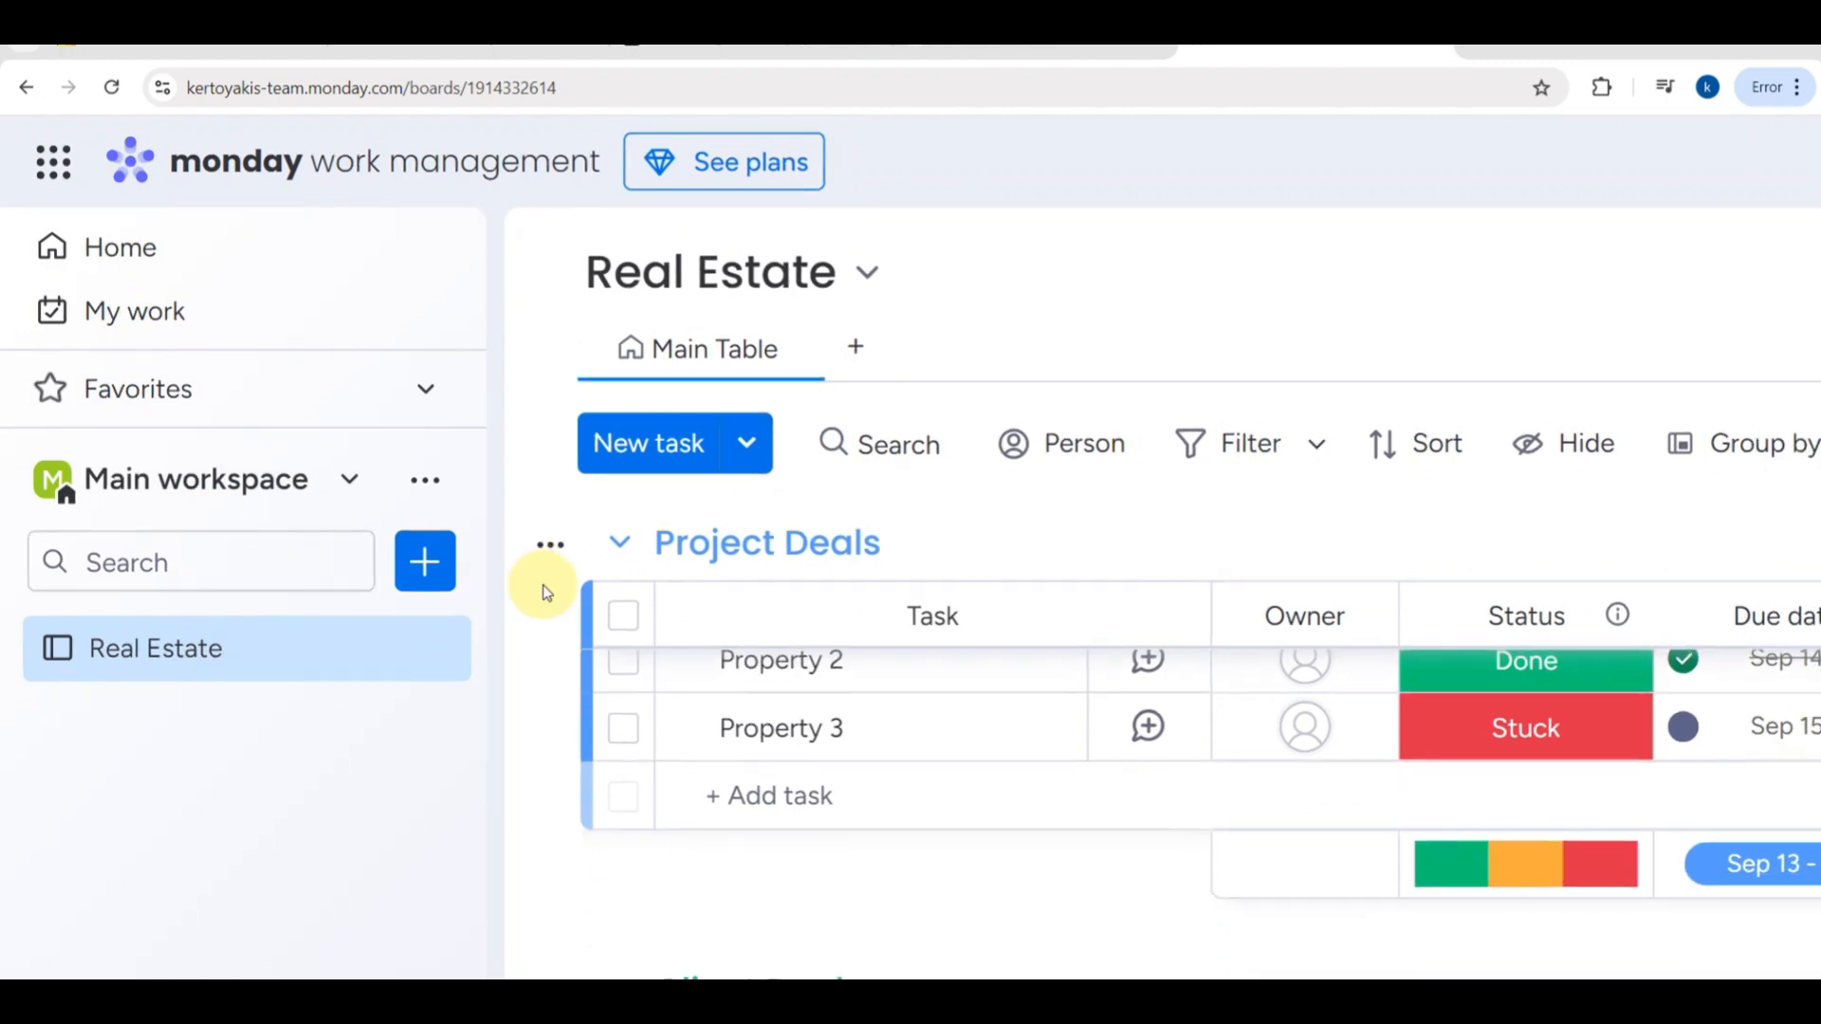
{"action": "scroll", "coordinate": [414, 584], "scroll_direction": "down", "scroll_amount": 3}
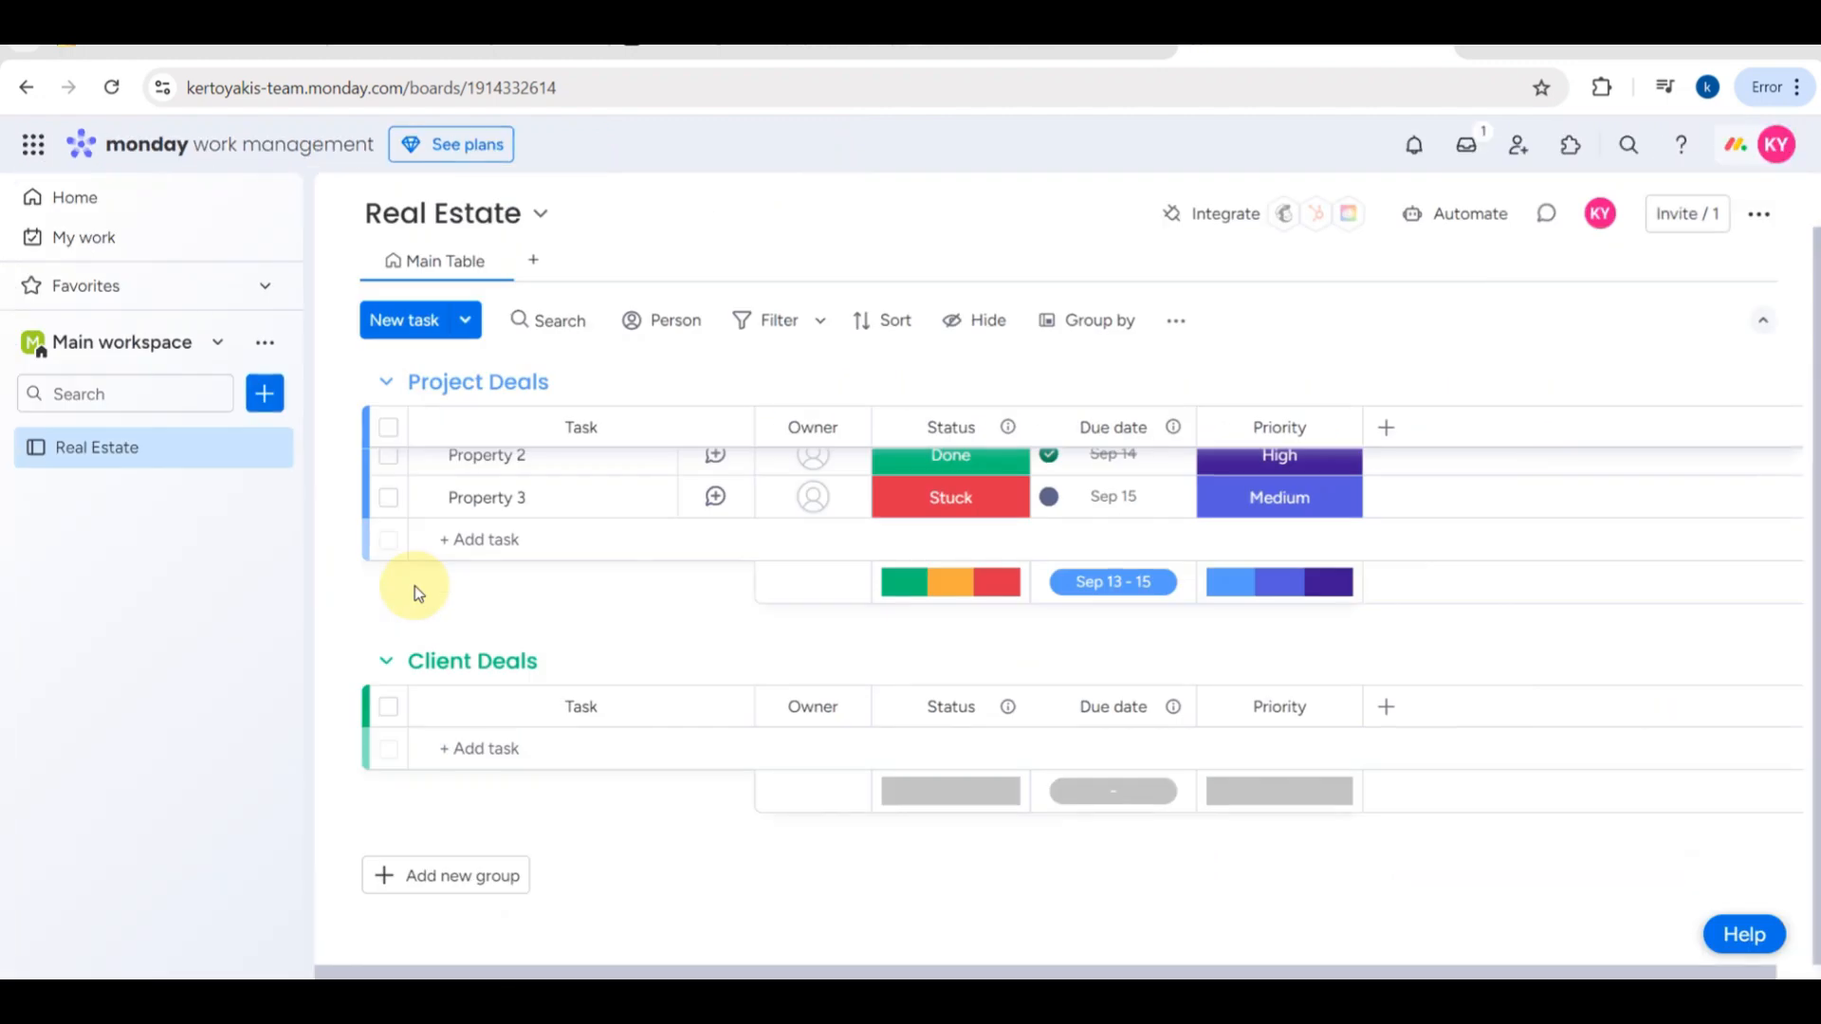
- Collapse the workspace navigation and rename the board's Status column to "Deal Status"
{"action": "left_click", "coordinate": [288, 199]}
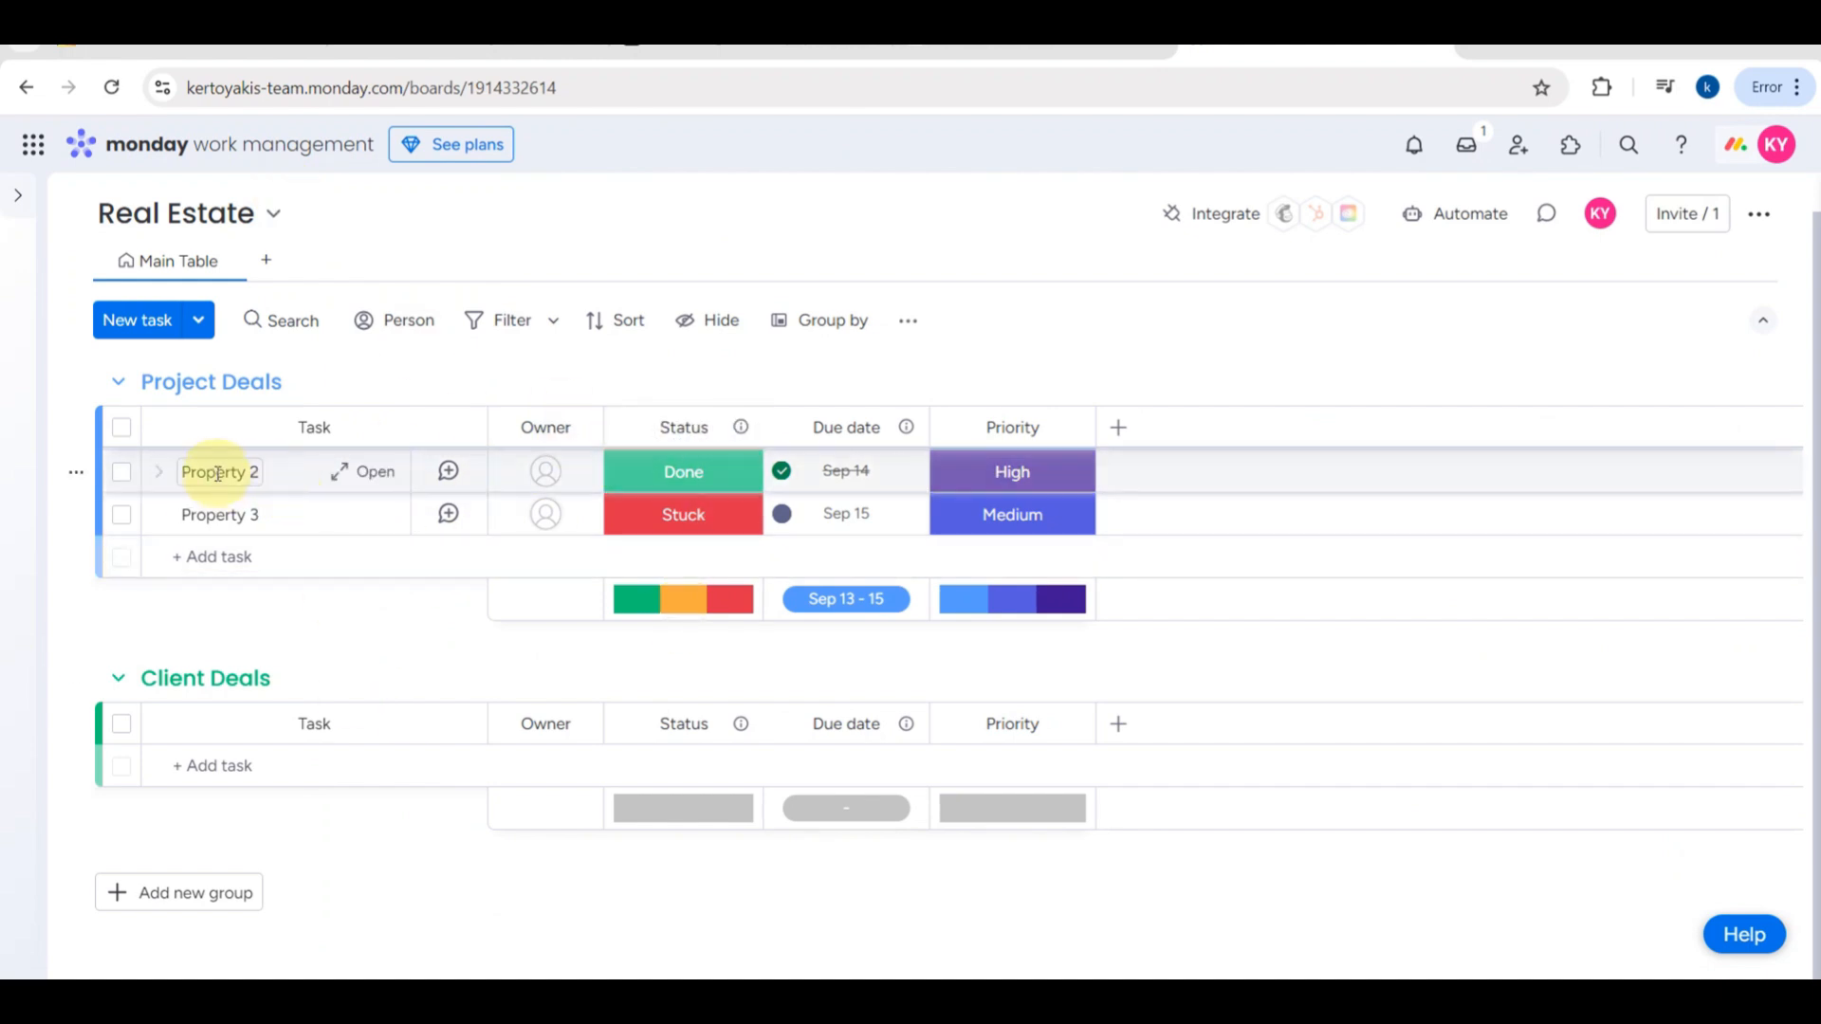
{"action": "scroll", "coordinate": [299, 521], "scroll_direction": "up", "scroll_amount": 1}
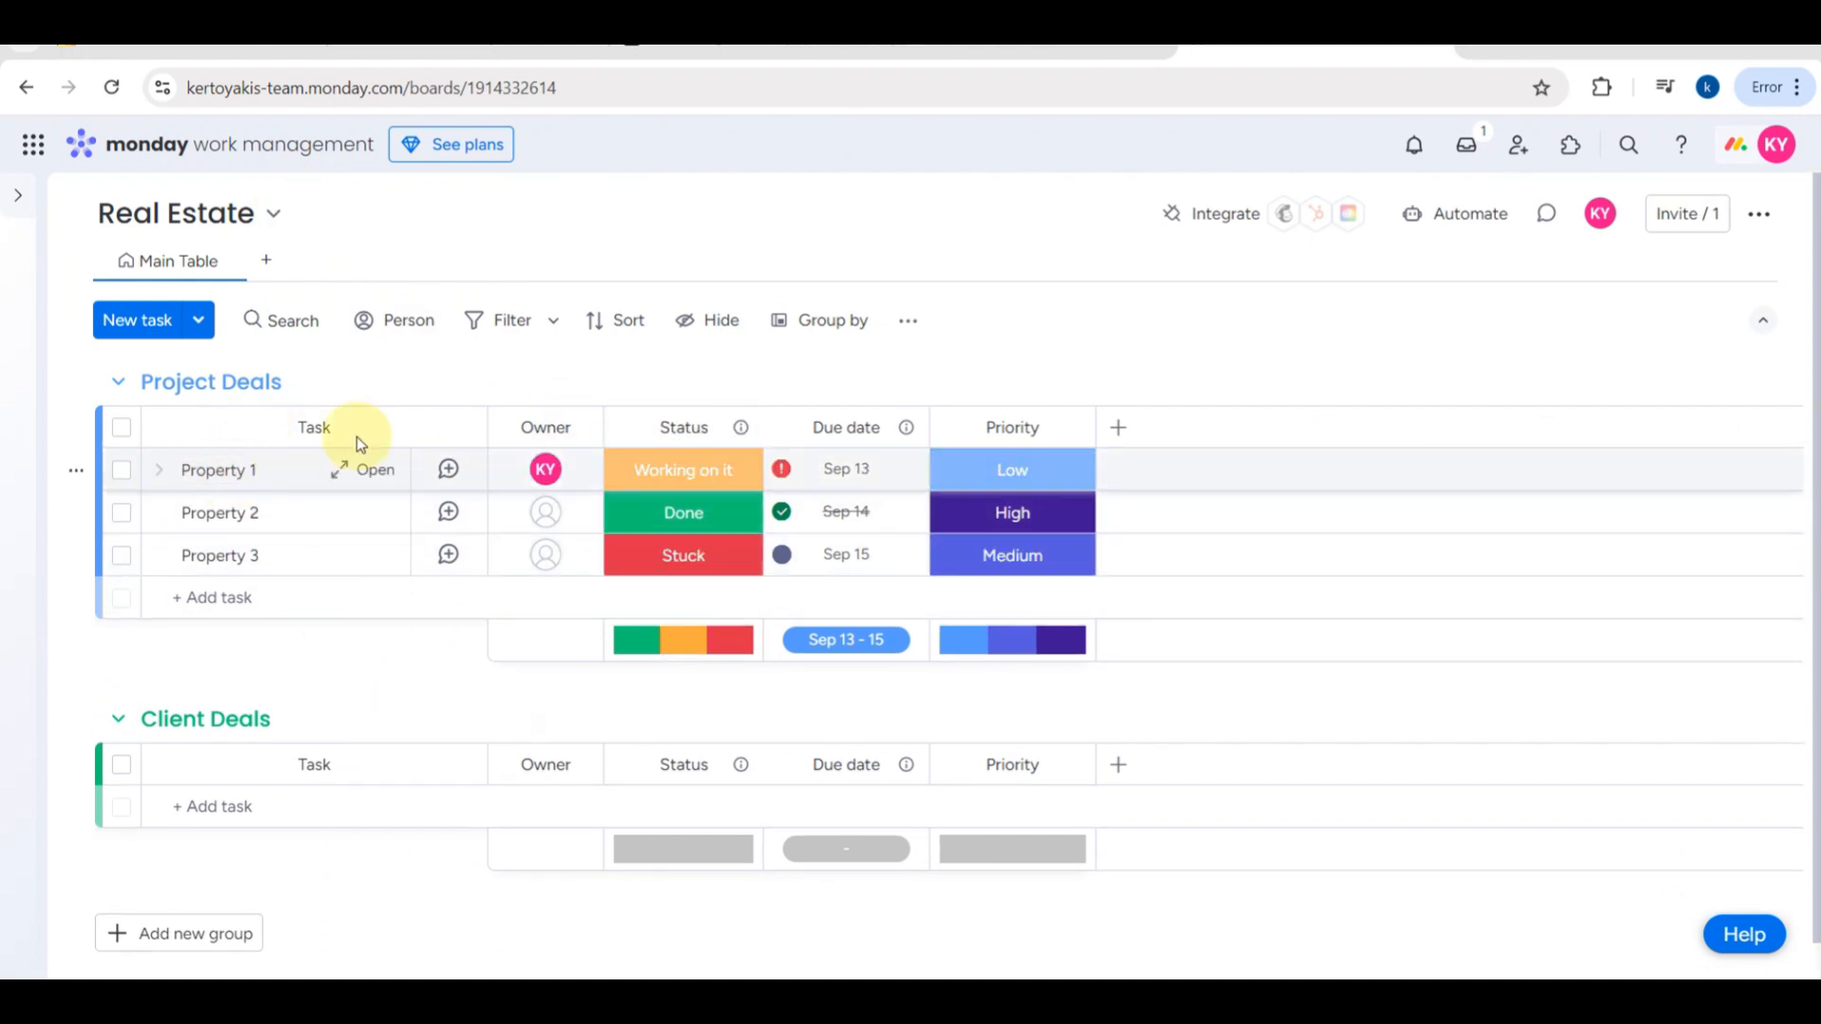
{"action": "left_click", "coordinate": [670, 427]}
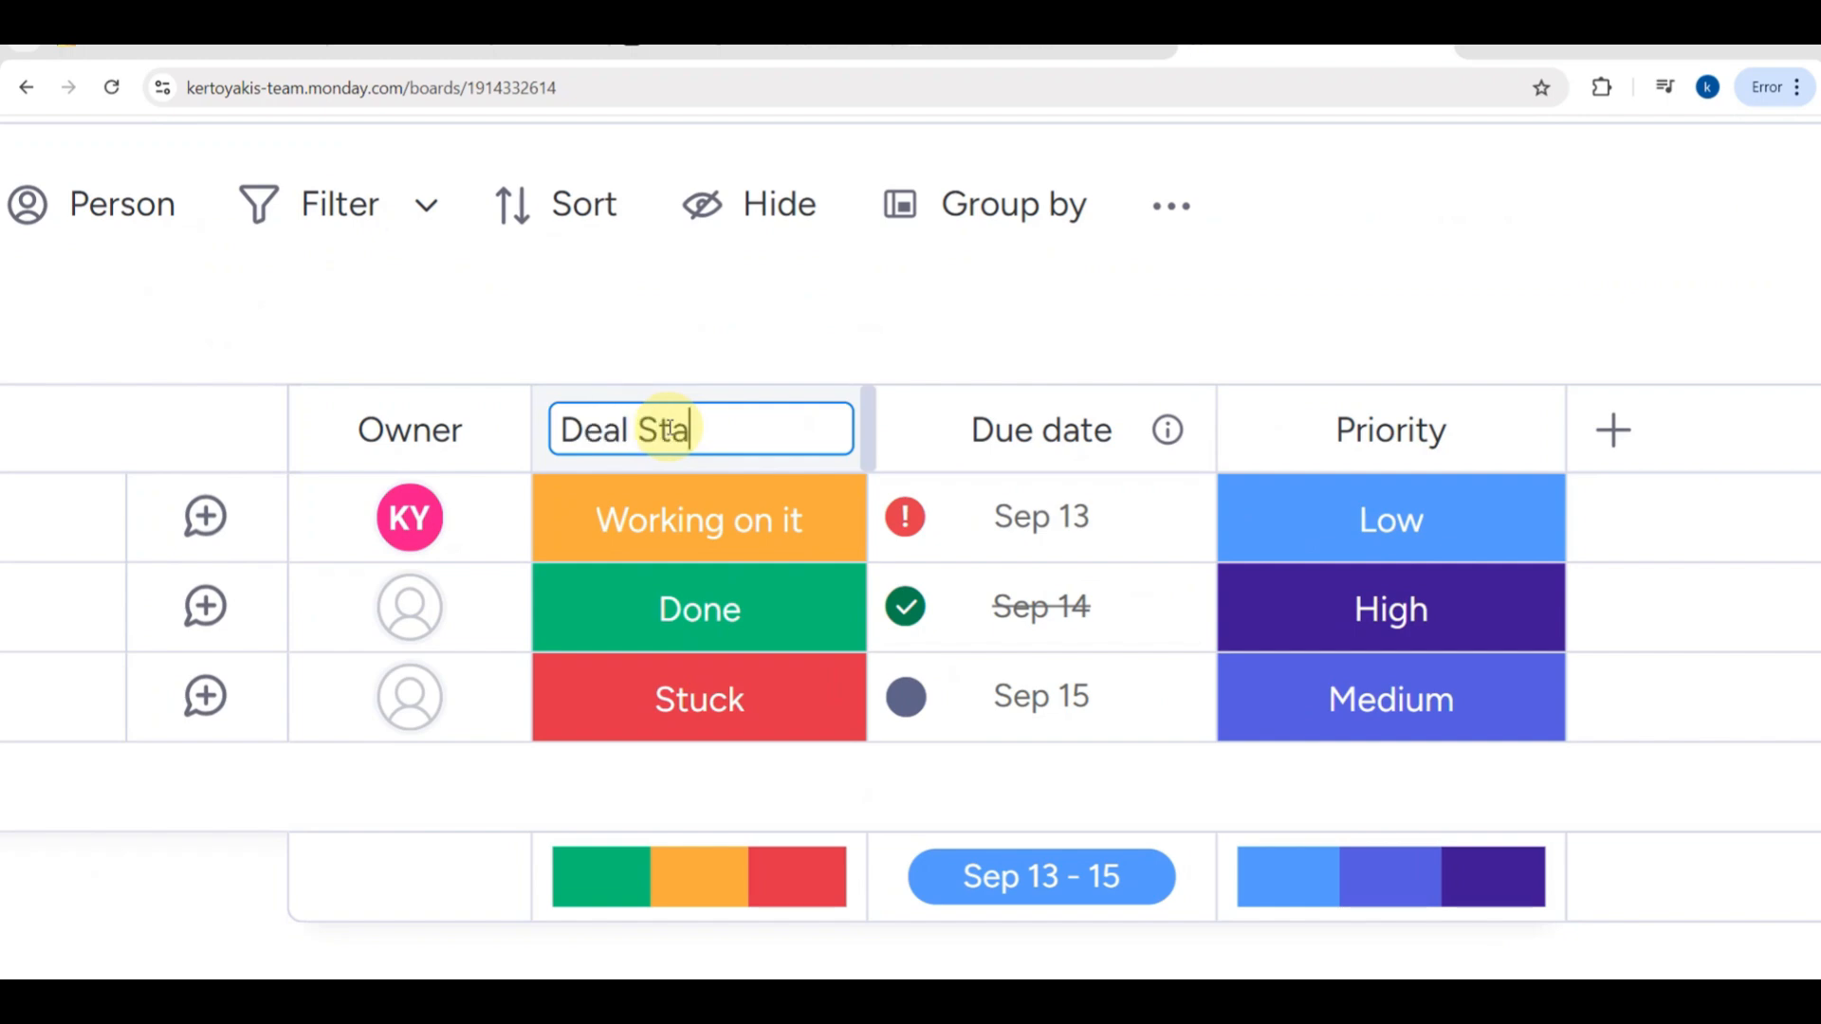
{"action": "scroll", "coordinate": [759, 512], "scroll_direction": "down", "scroll_amount": 2}
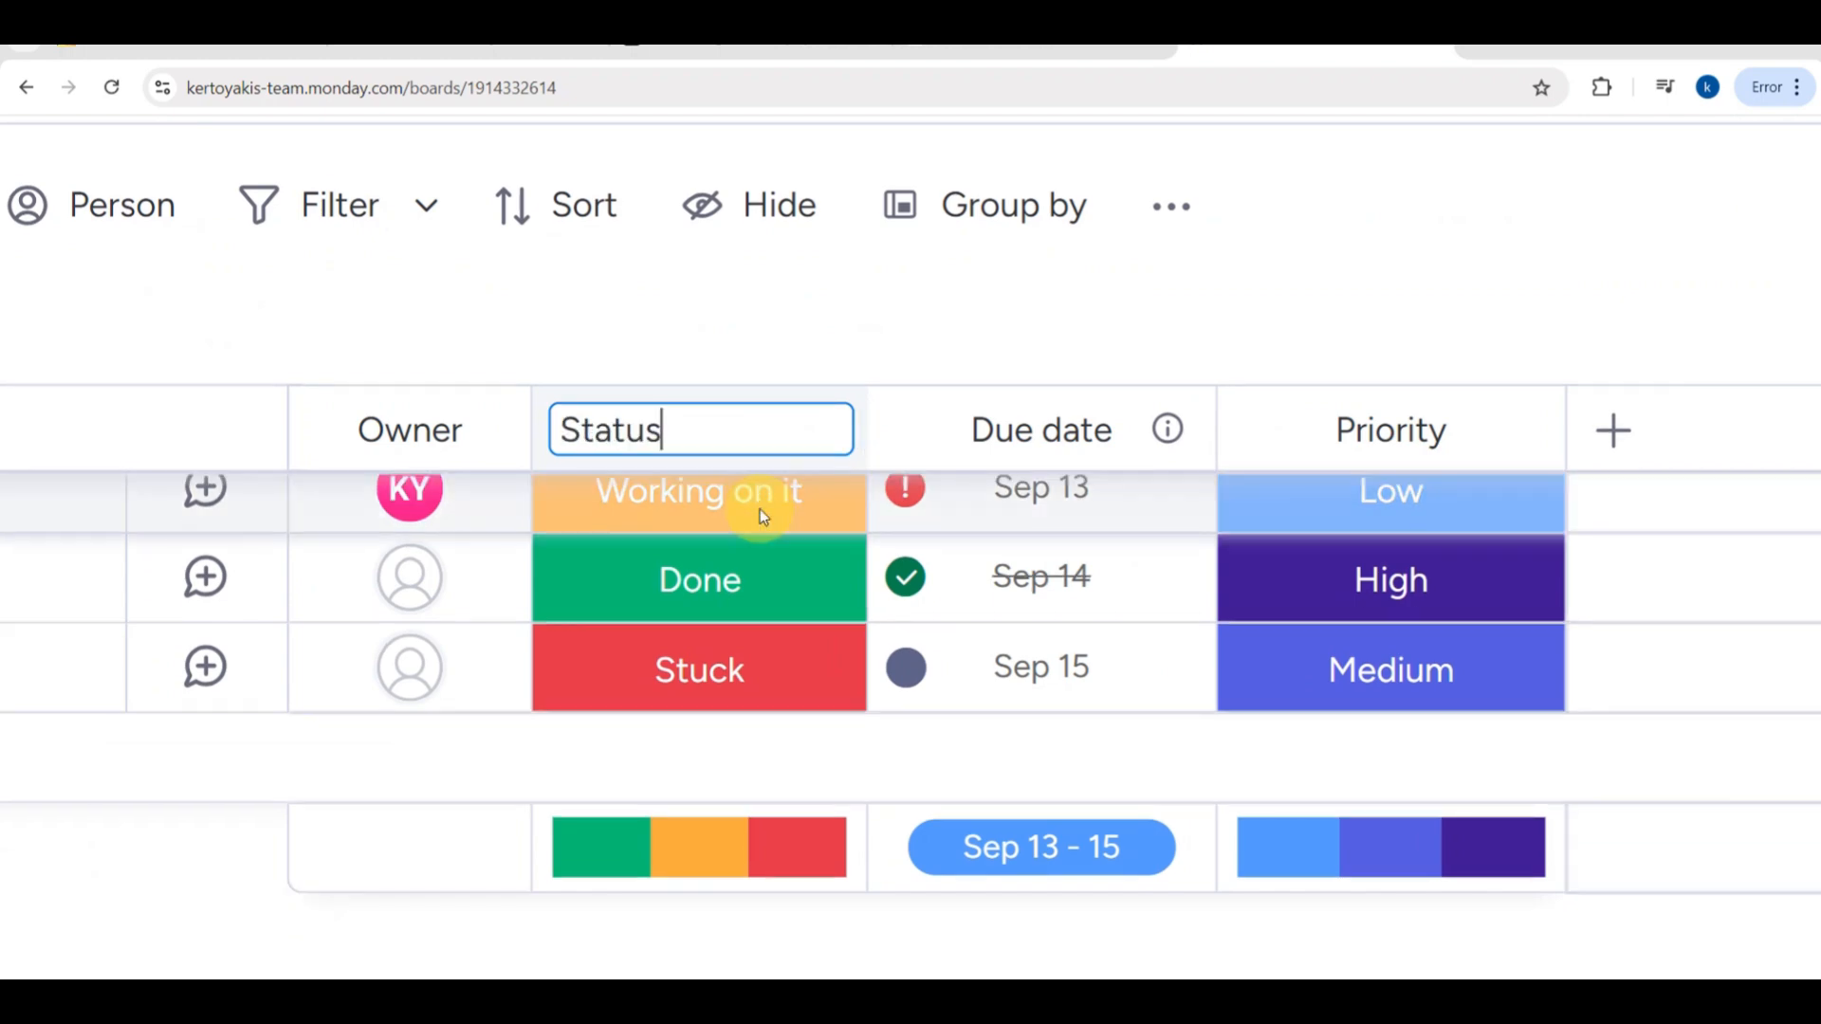
{"action": "scroll", "coordinate": [764, 517], "scroll_direction": "up", "scroll_amount": 3}
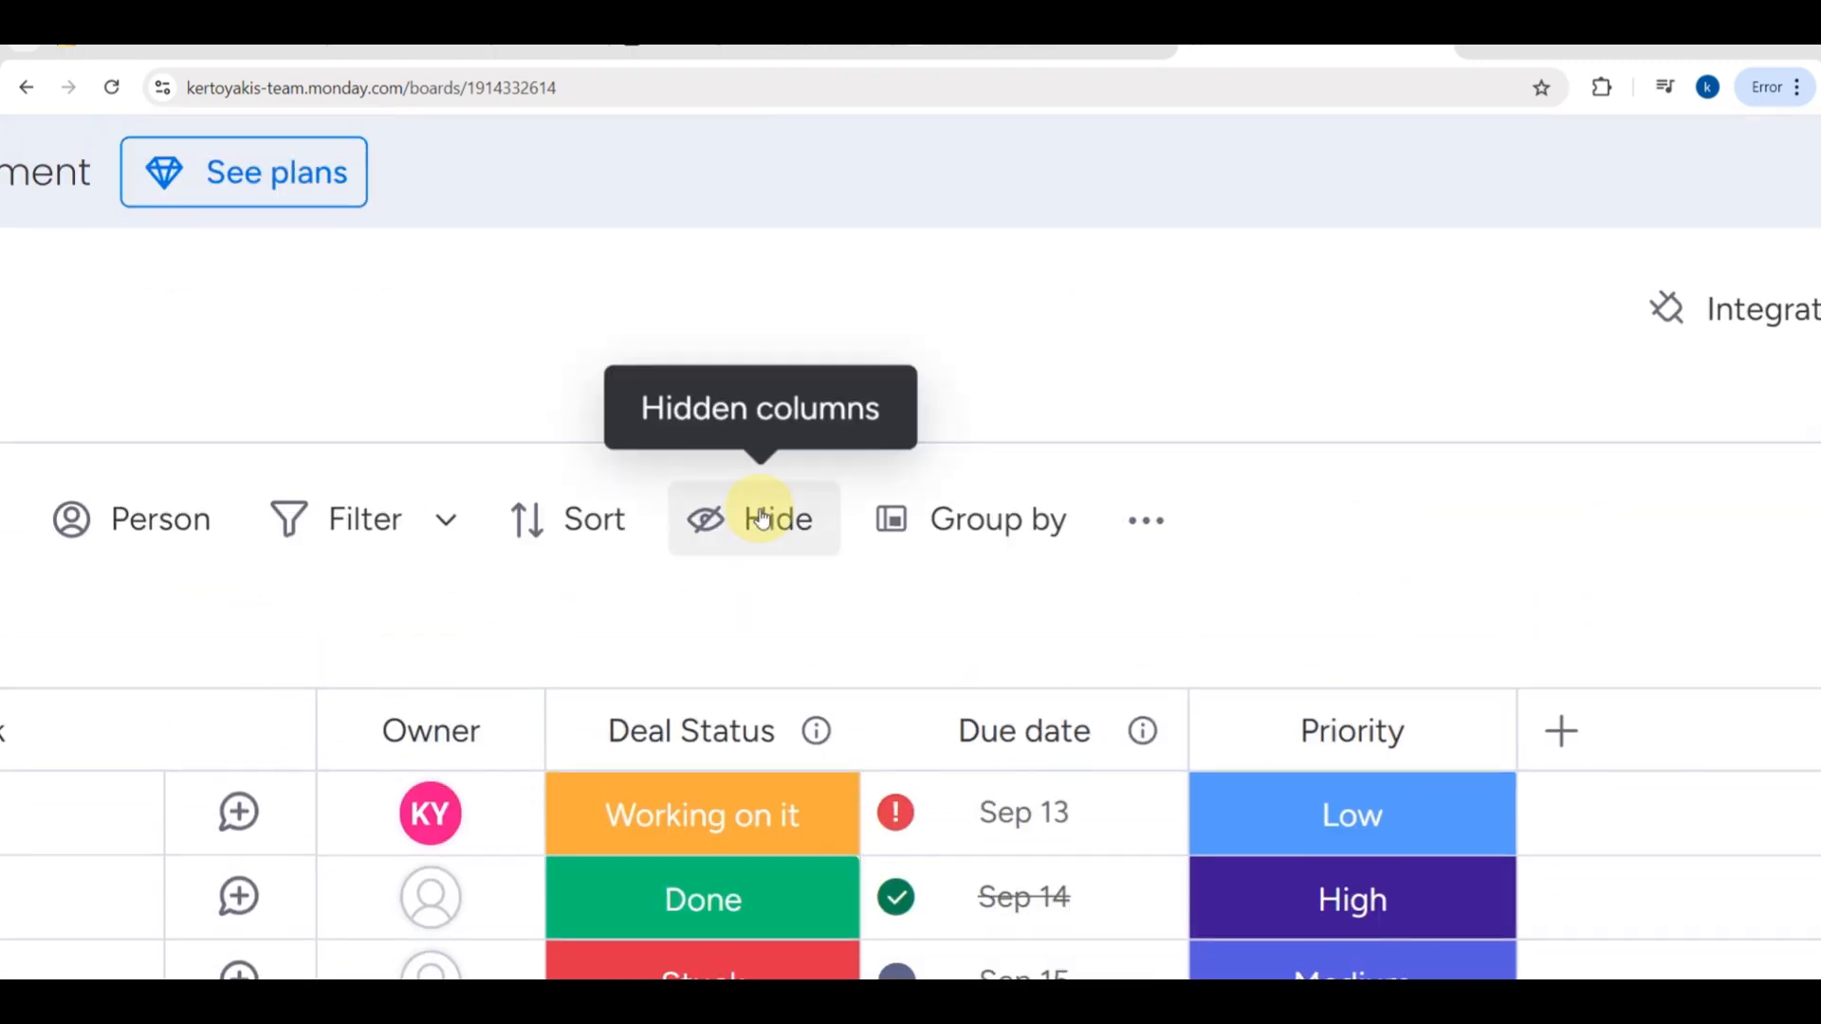
{"action": "scroll", "coordinate": [806, 731], "scroll_direction": "down", "scroll_amount": 1}
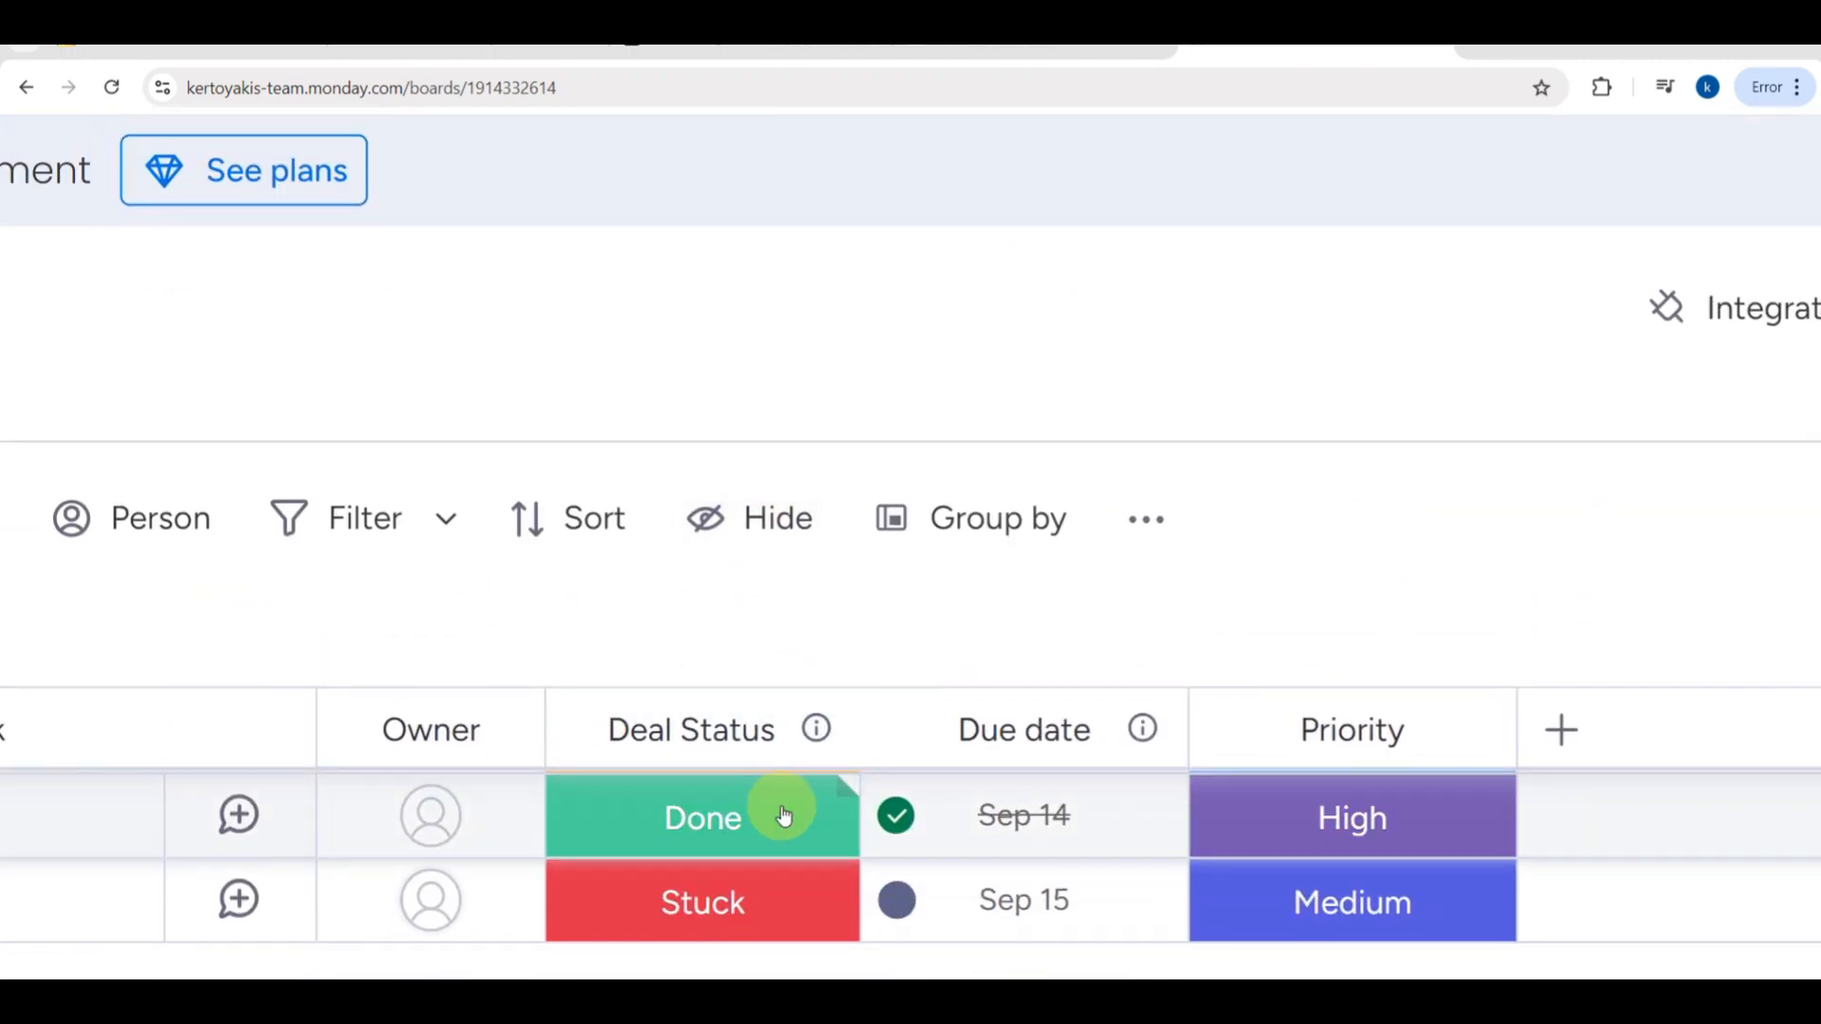
{"action": "scroll", "coordinate": [1238, 269], "scroll_direction": "down", "scroll_amount": 1}
{"action": "scroll", "coordinate": [1239, 269], "scroll_direction": "down", "scroll_amount": 5}
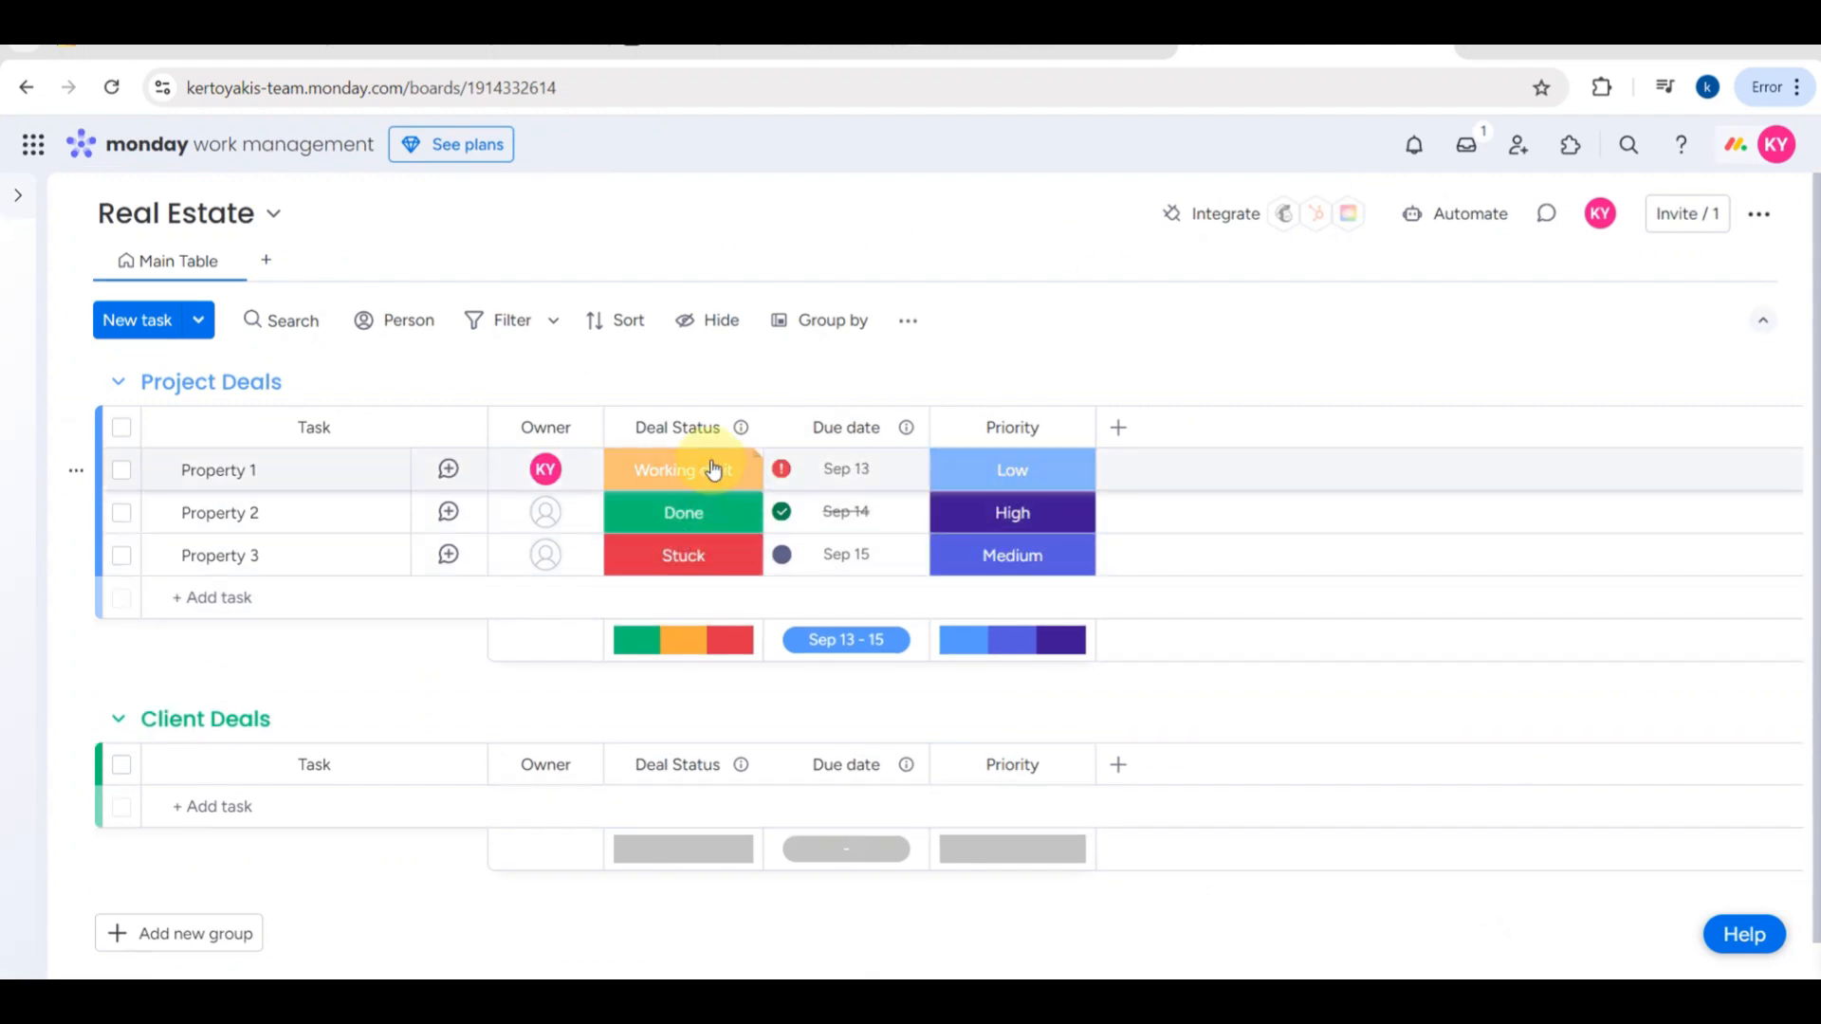
- Switch Property 1's Deal Status first to Done and finally to Stuck
{"action": "left_click", "coordinate": [711, 468]}
{"action": "left_click", "coordinate": [679, 538]}
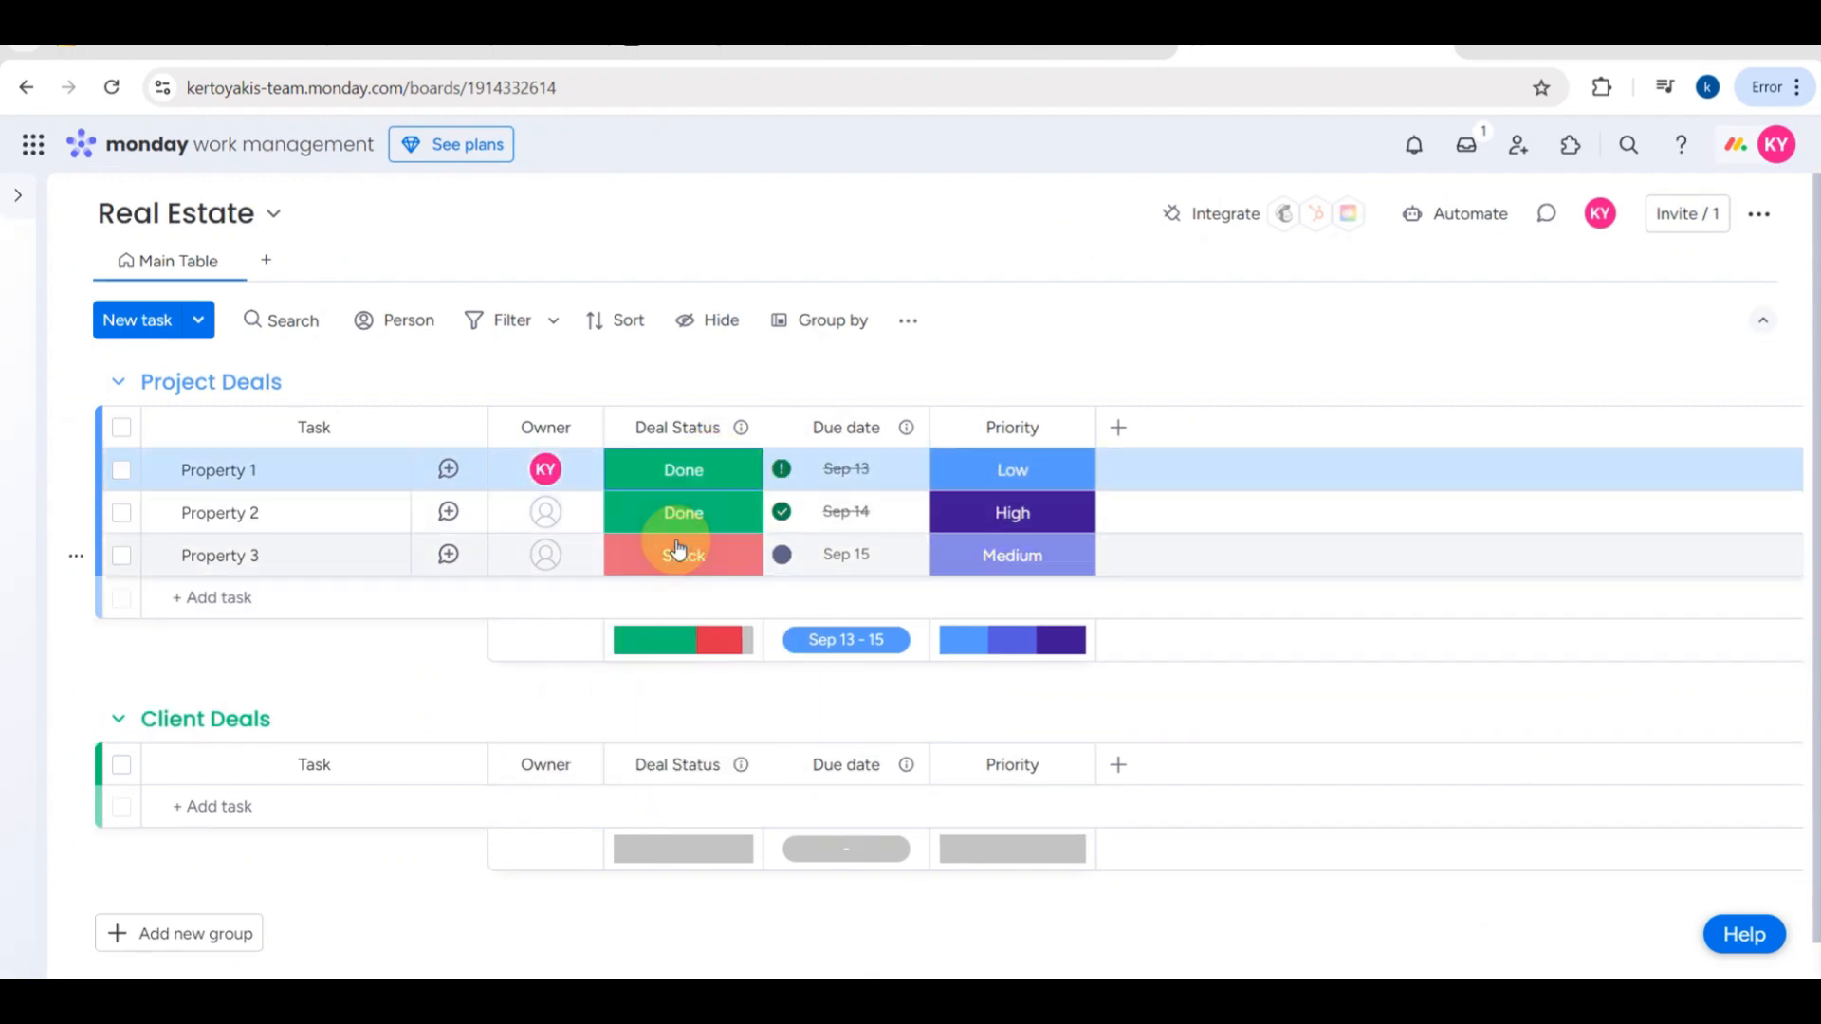
{"action": "left_click", "coordinate": [702, 475]}
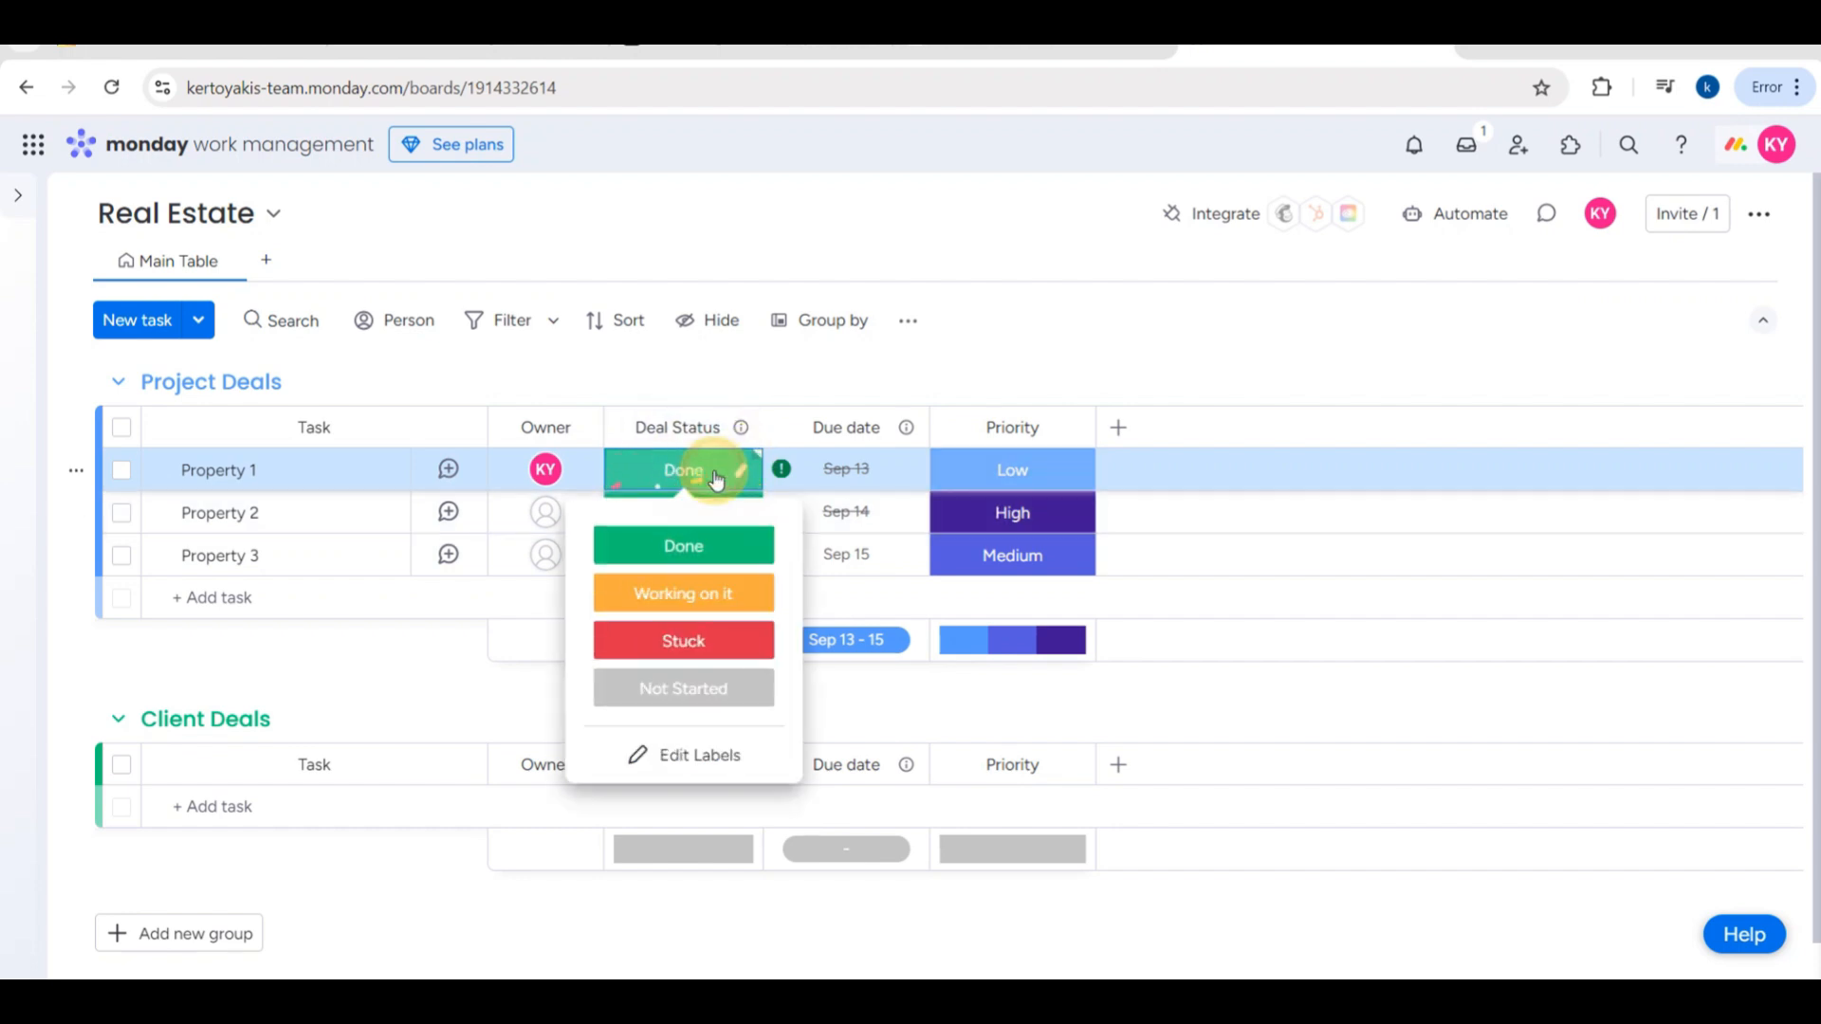
{"action": "left_click", "coordinate": [672, 640]}
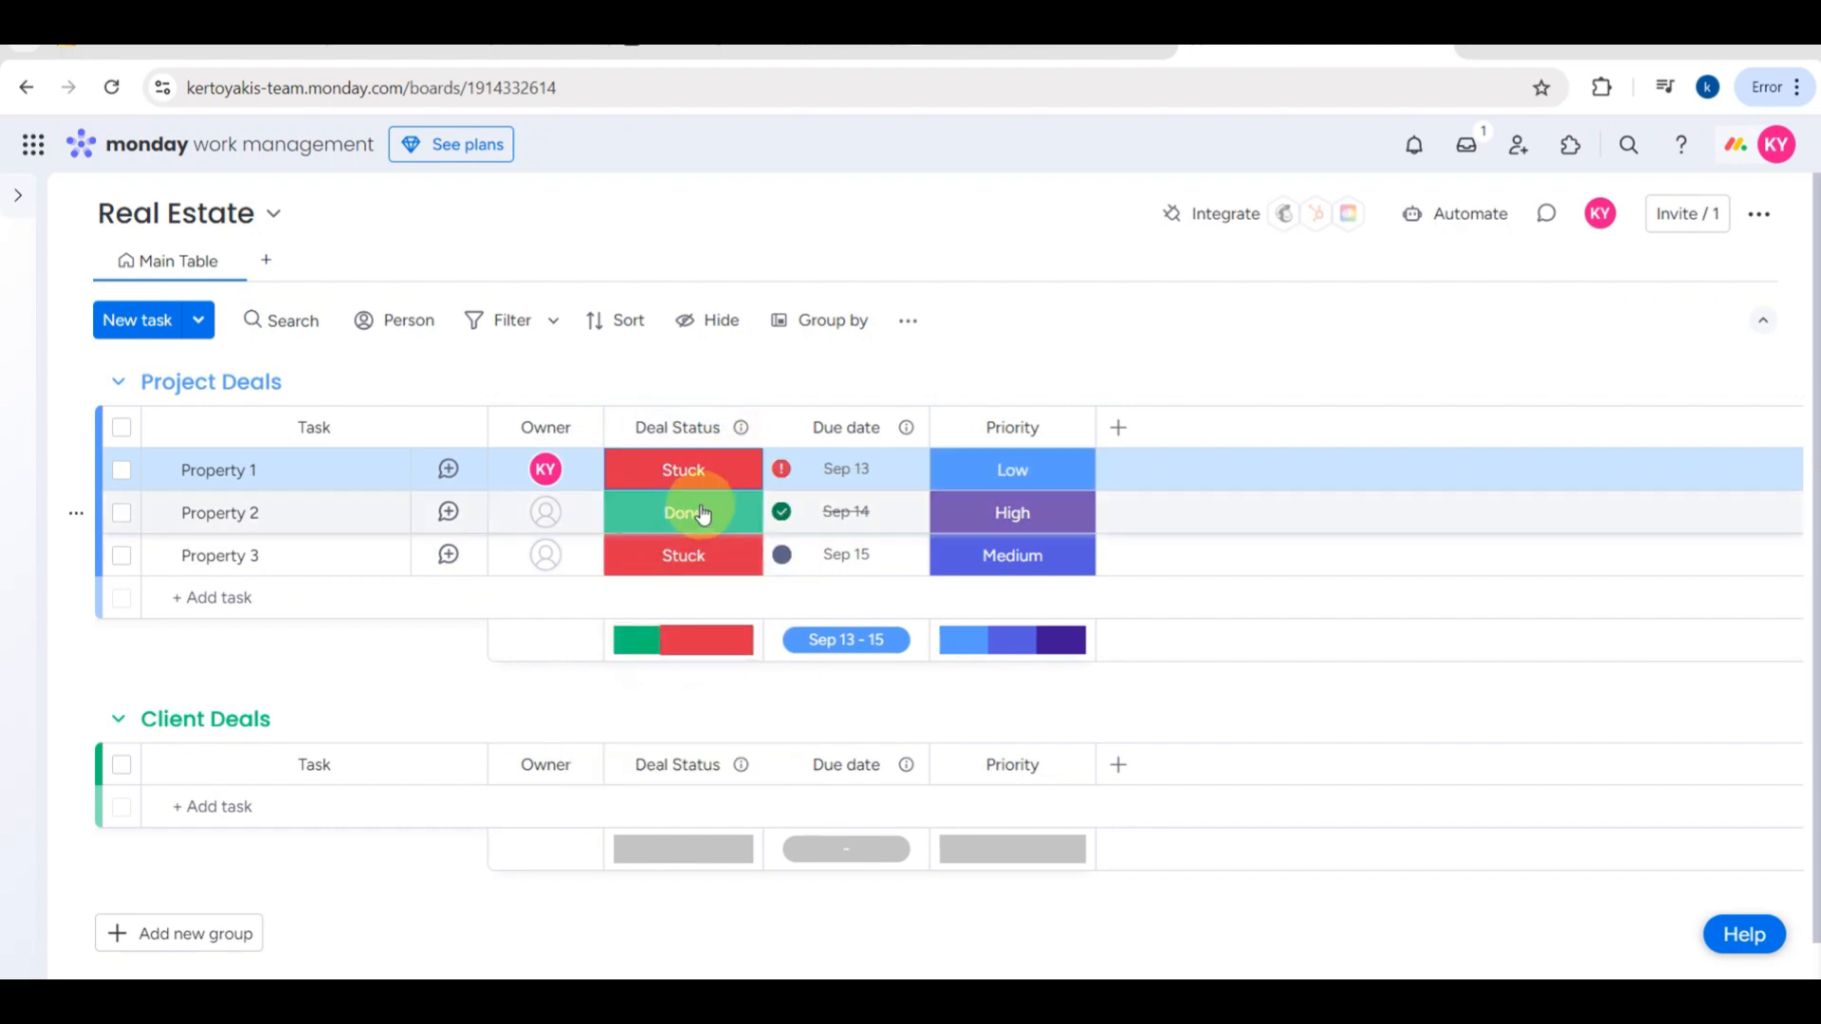
{"action": "scroll", "coordinate": [699, 633], "scroll_direction": "up", "scroll_amount": 5}
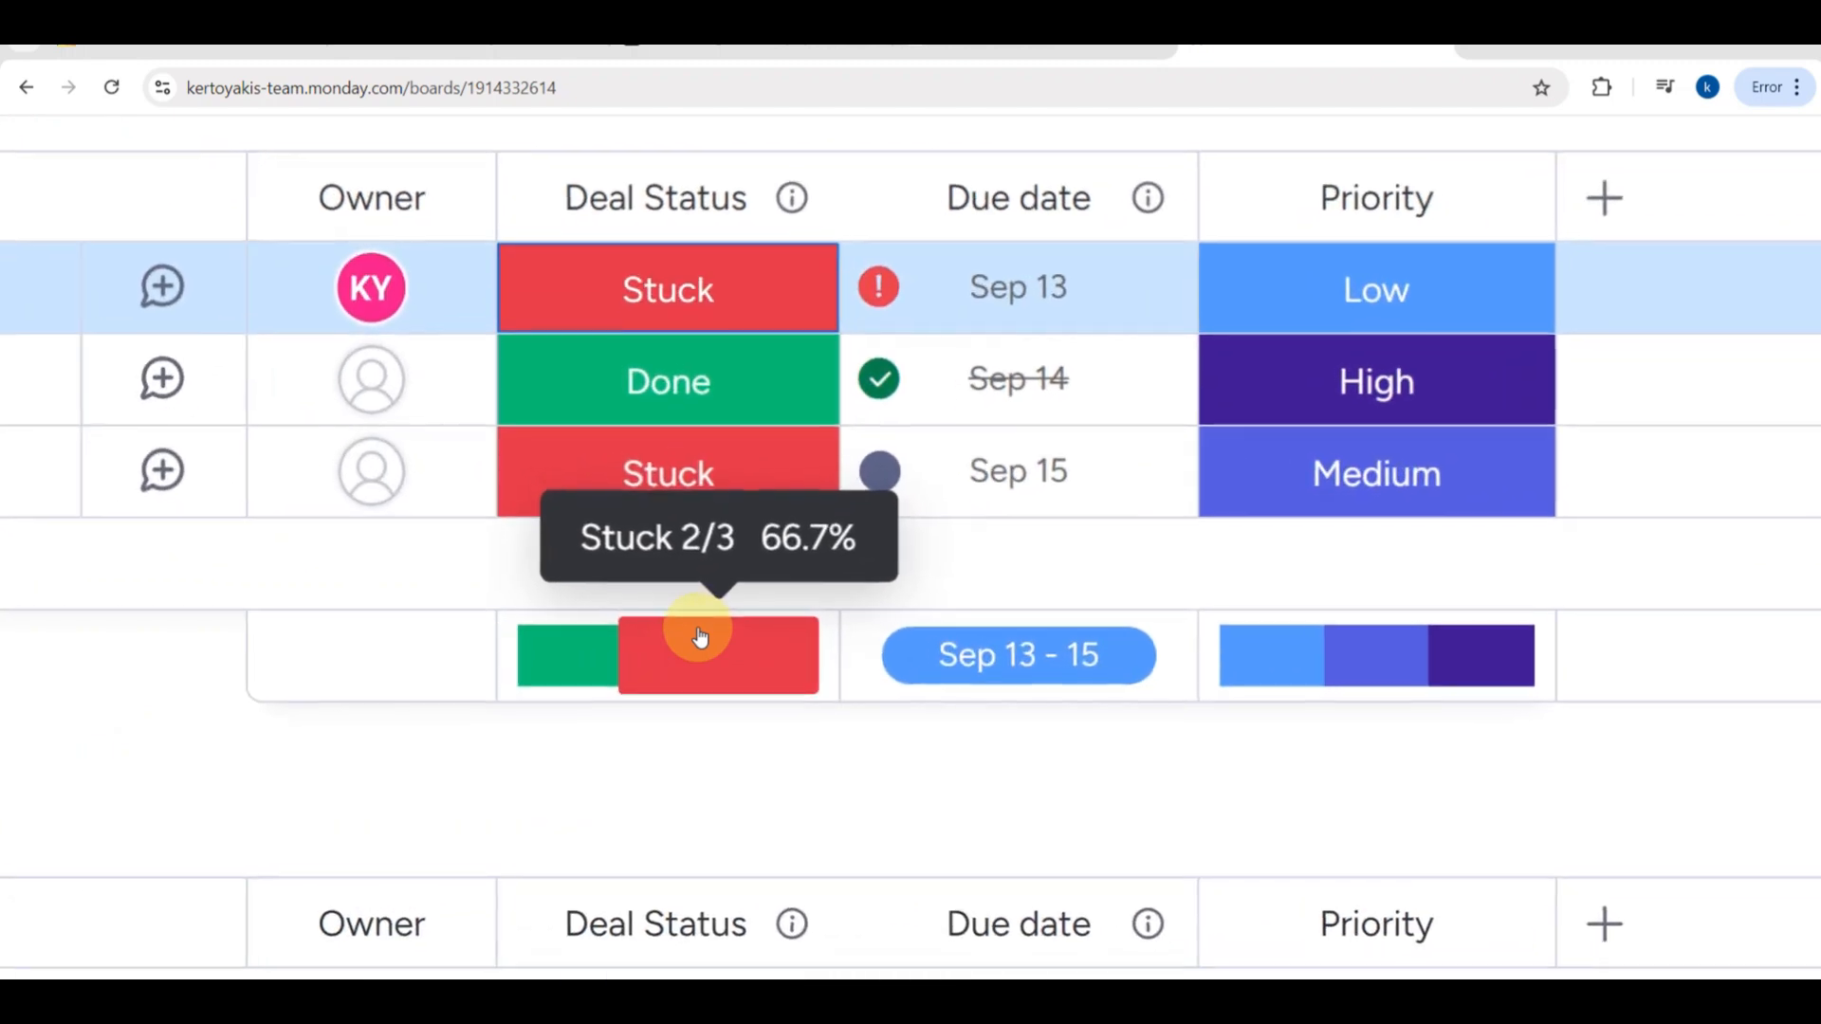
- Set the Deal Status of Property 1 in the Project Deals group to Done
{"action": "scroll", "coordinate": [699, 633], "scroll_direction": "down", "scroll_amount": 5}
{"action": "scroll", "coordinate": [701, 635], "scroll_direction": "down", "scroll_amount": 1}
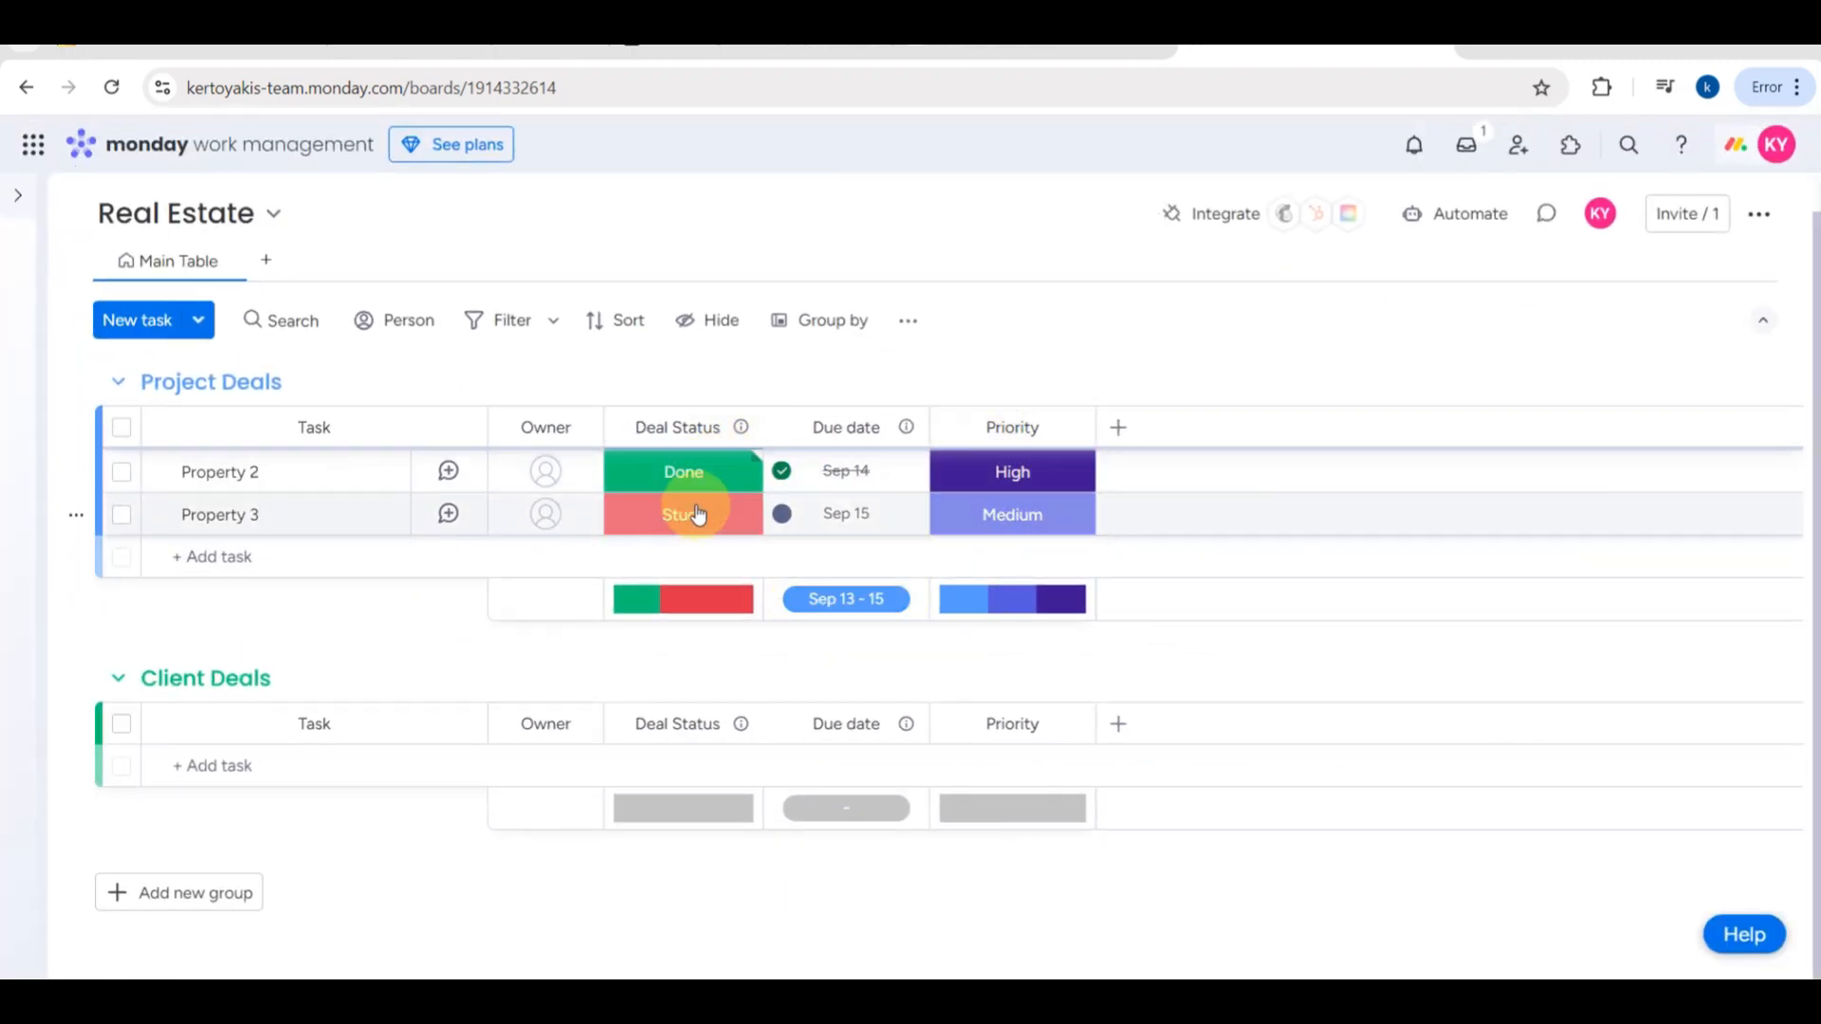
{"action": "scroll", "coordinate": [697, 517], "scroll_direction": "up", "scroll_amount": 1}
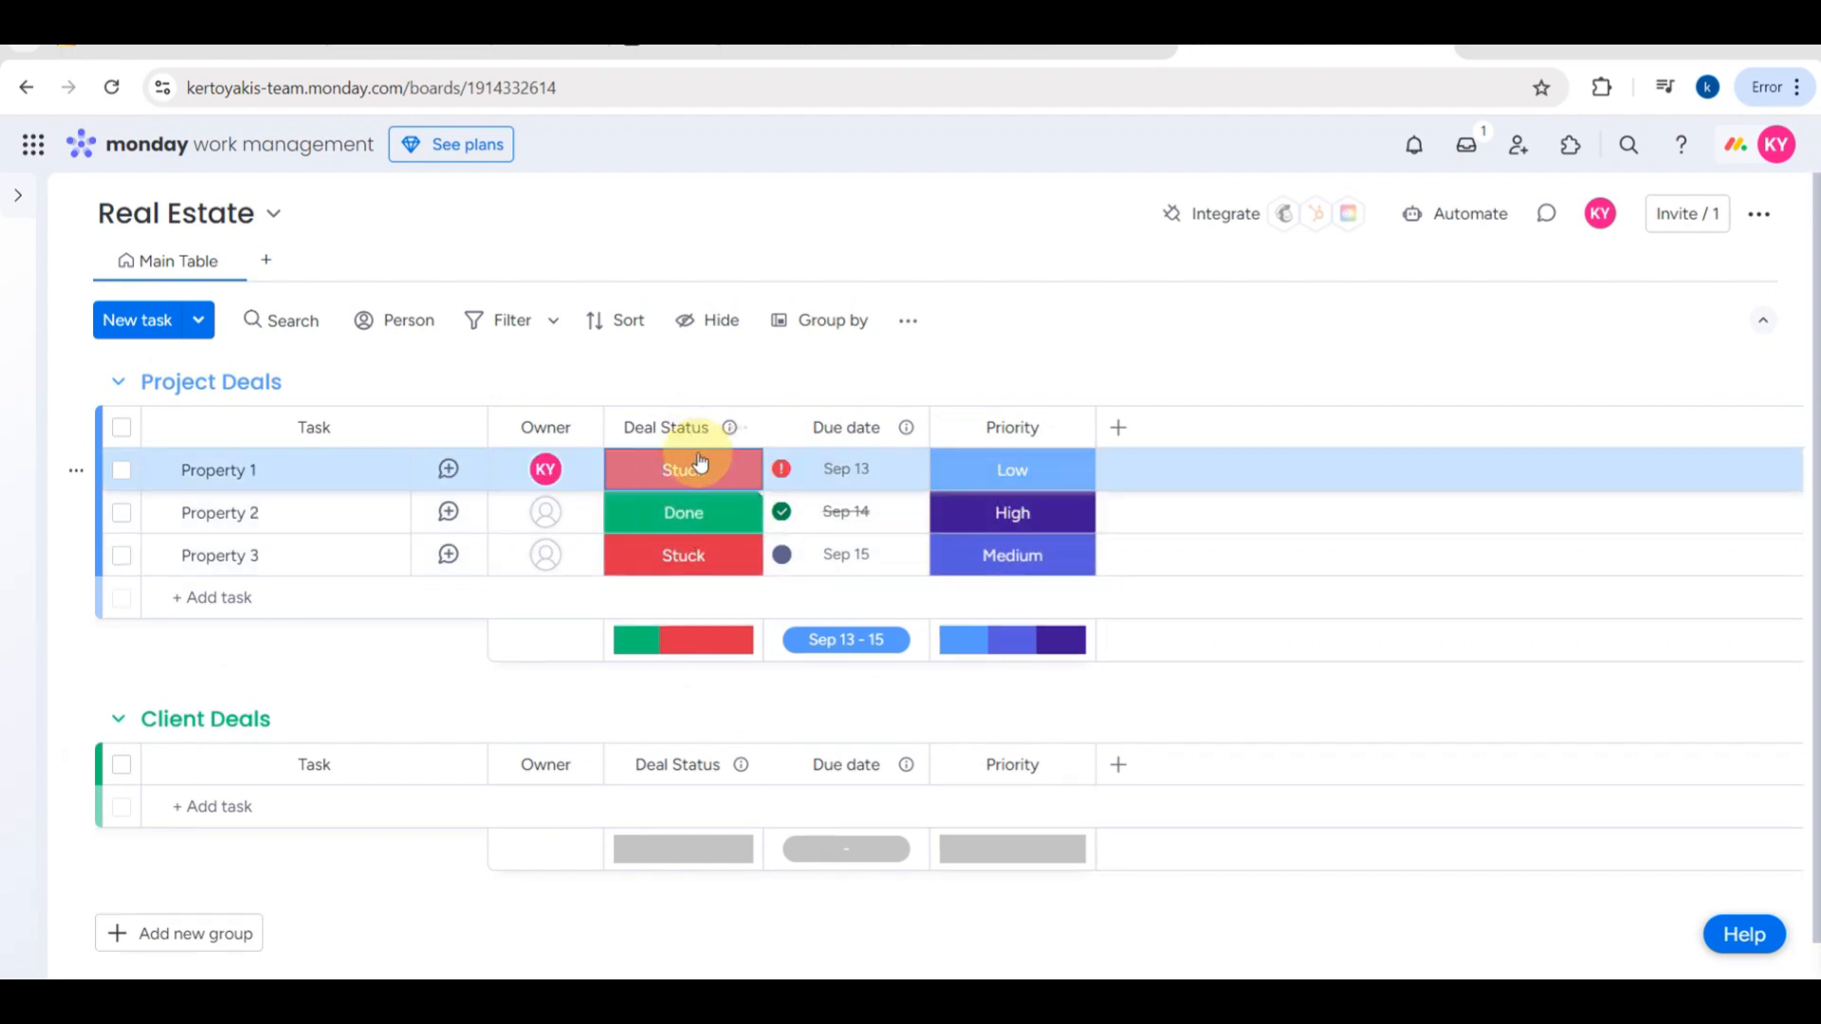
{"action": "left_click", "coordinate": [697, 467]}
{"action": "left_click", "coordinate": [683, 544]}
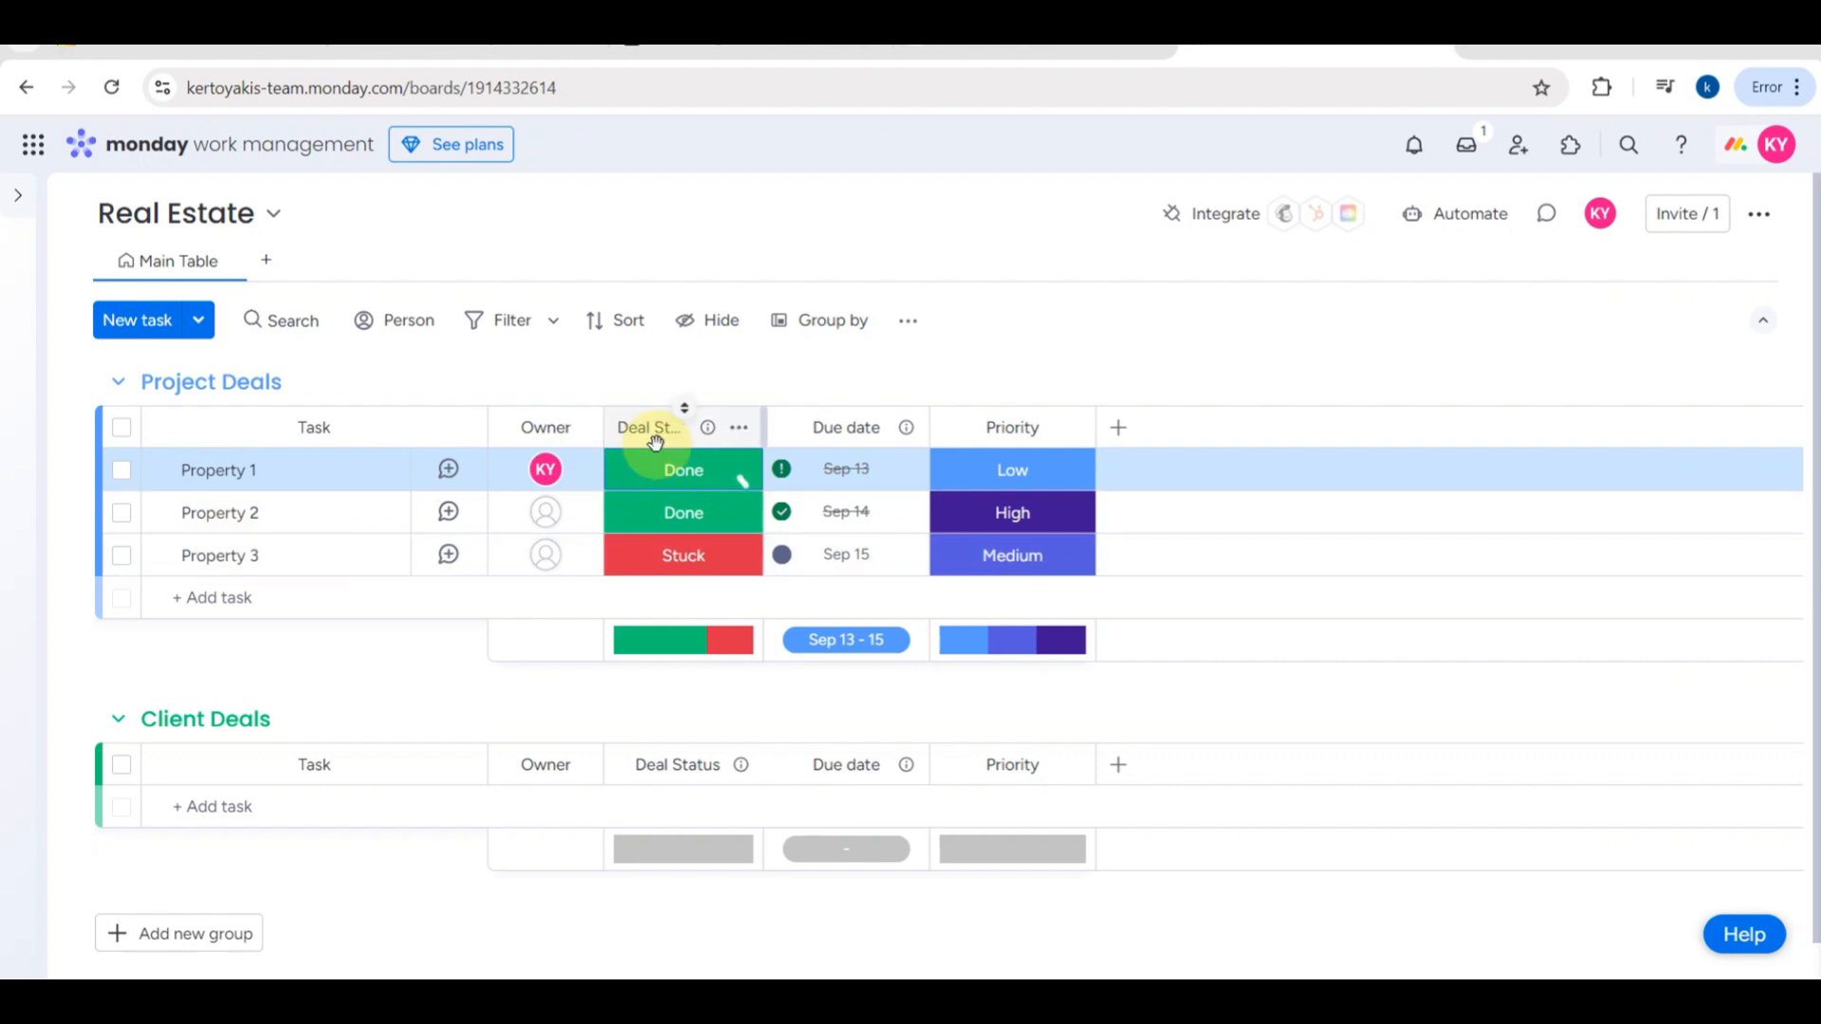
- Set the due date of Property 1 to September 12, 2024 and of Property 3 to September 7, 2024
{"action": "scroll", "coordinate": [1136, 570], "scroll_direction": "up", "scroll_amount": 5}
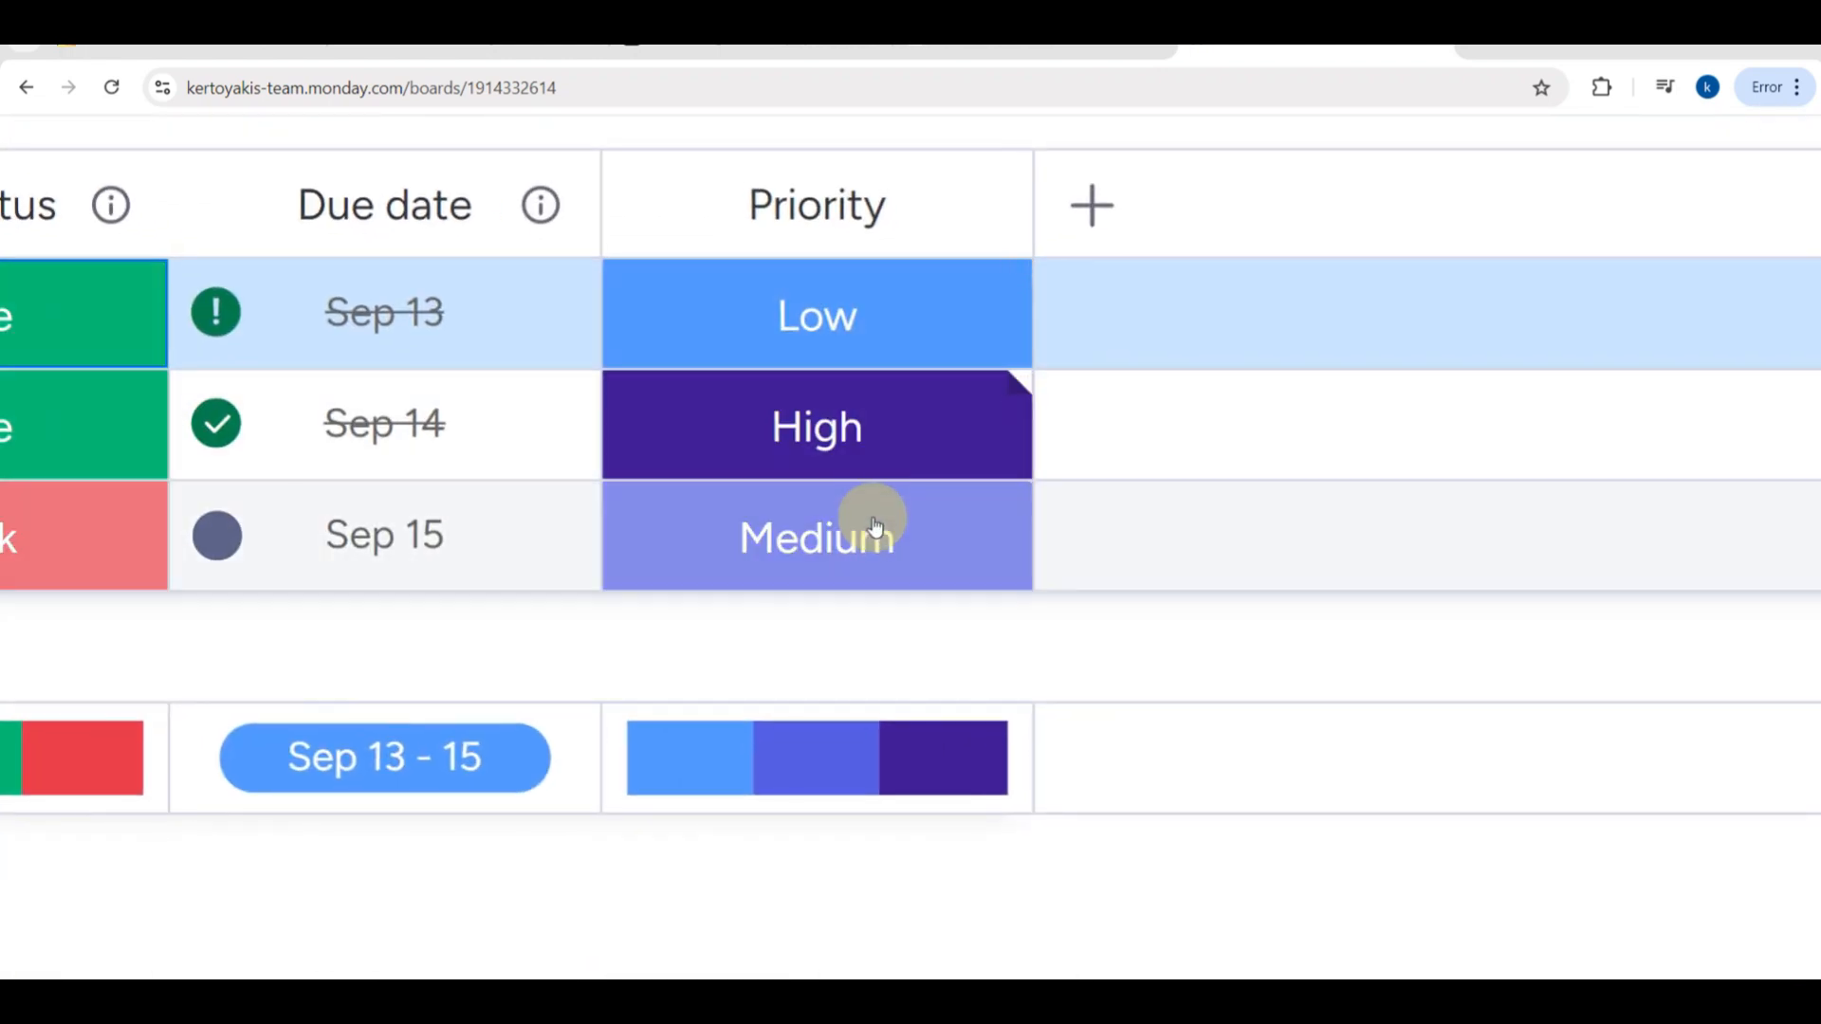
{"action": "left_click", "coordinate": [443, 313]}
{"action": "scroll", "coordinate": [443, 573], "scroll_direction": "down", "scroll_amount": 5}
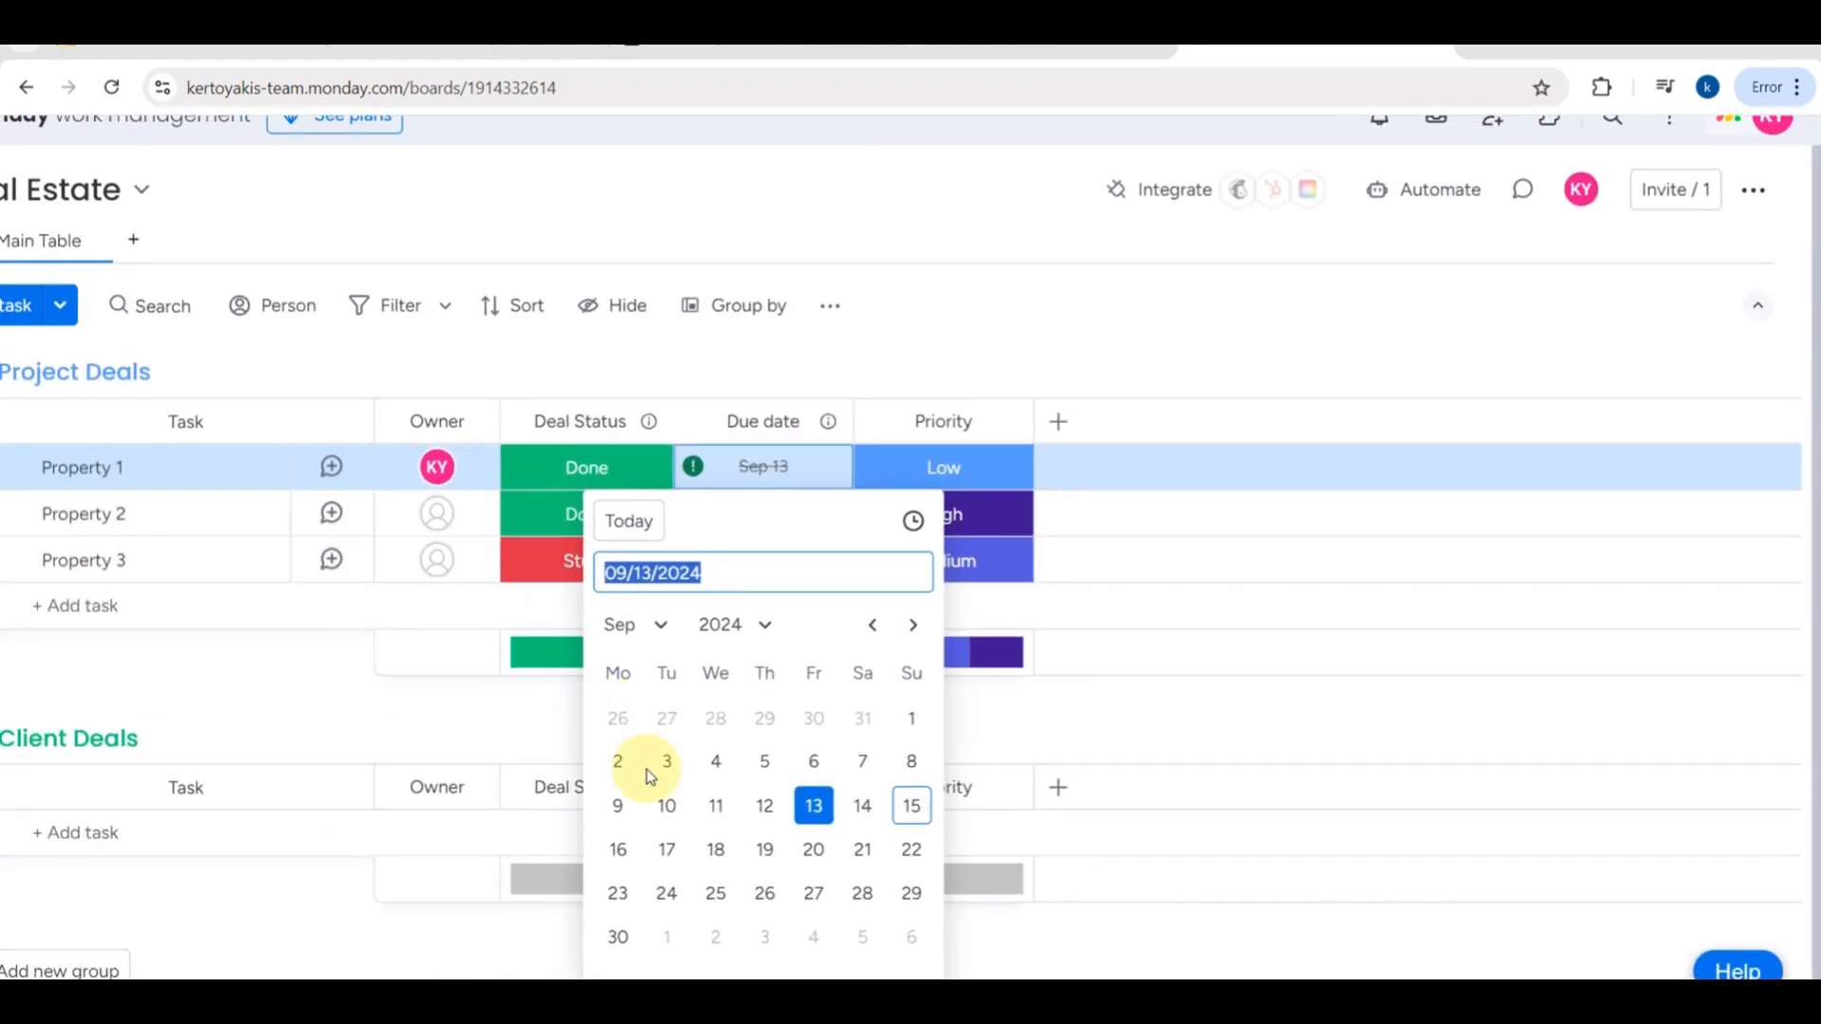
{"action": "left_click", "coordinate": [761, 804]}
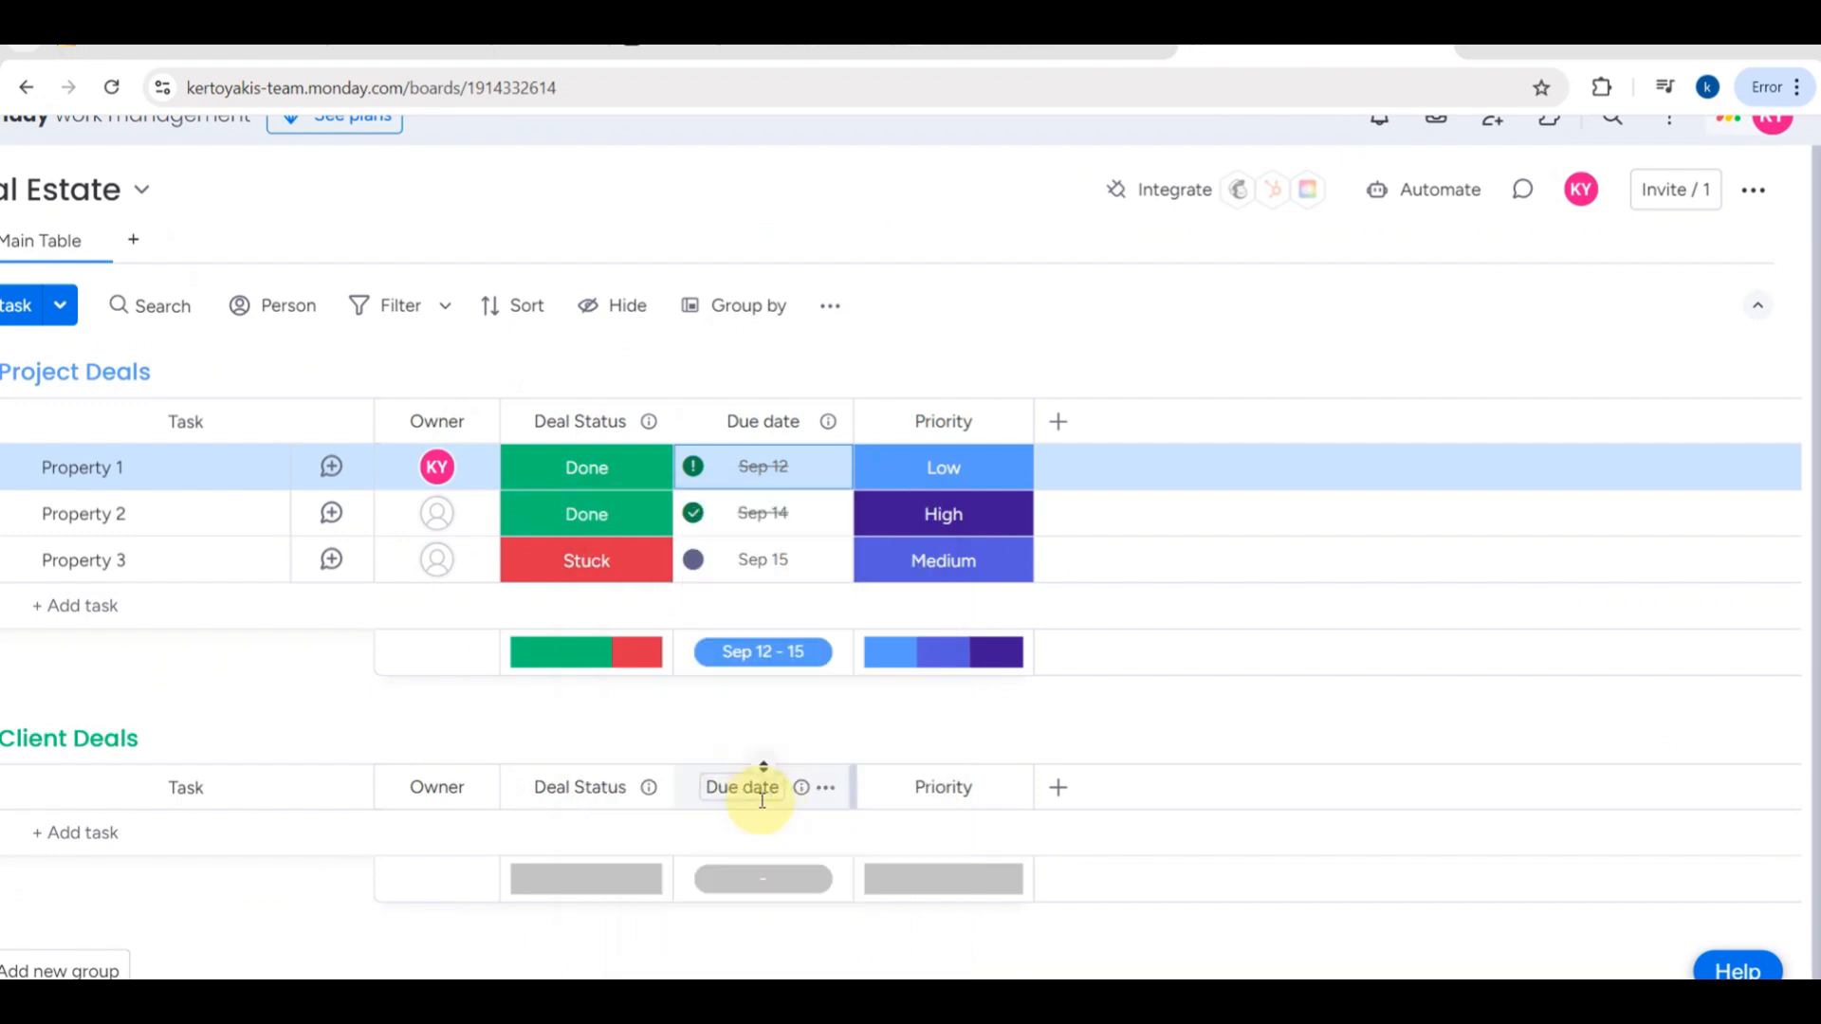
{"action": "left_click", "coordinate": [767, 560]}
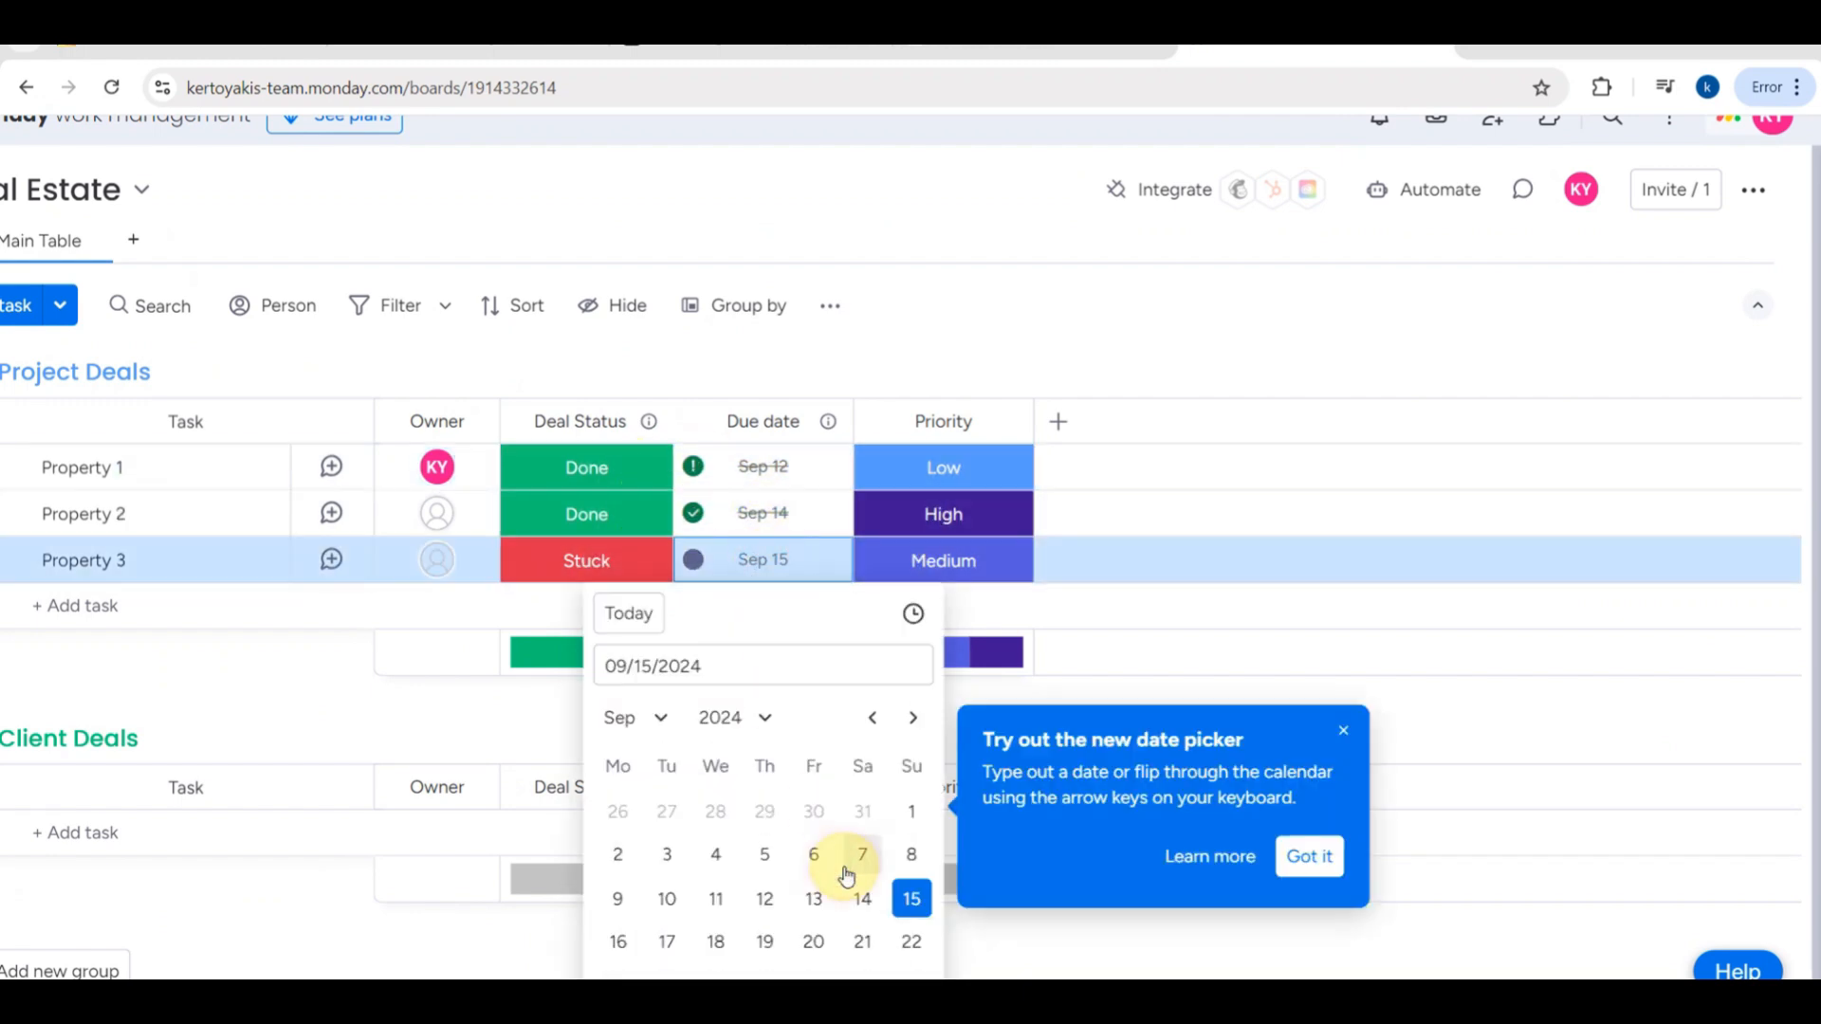
{"action": "left_click", "coordinate": [1307, 856]}
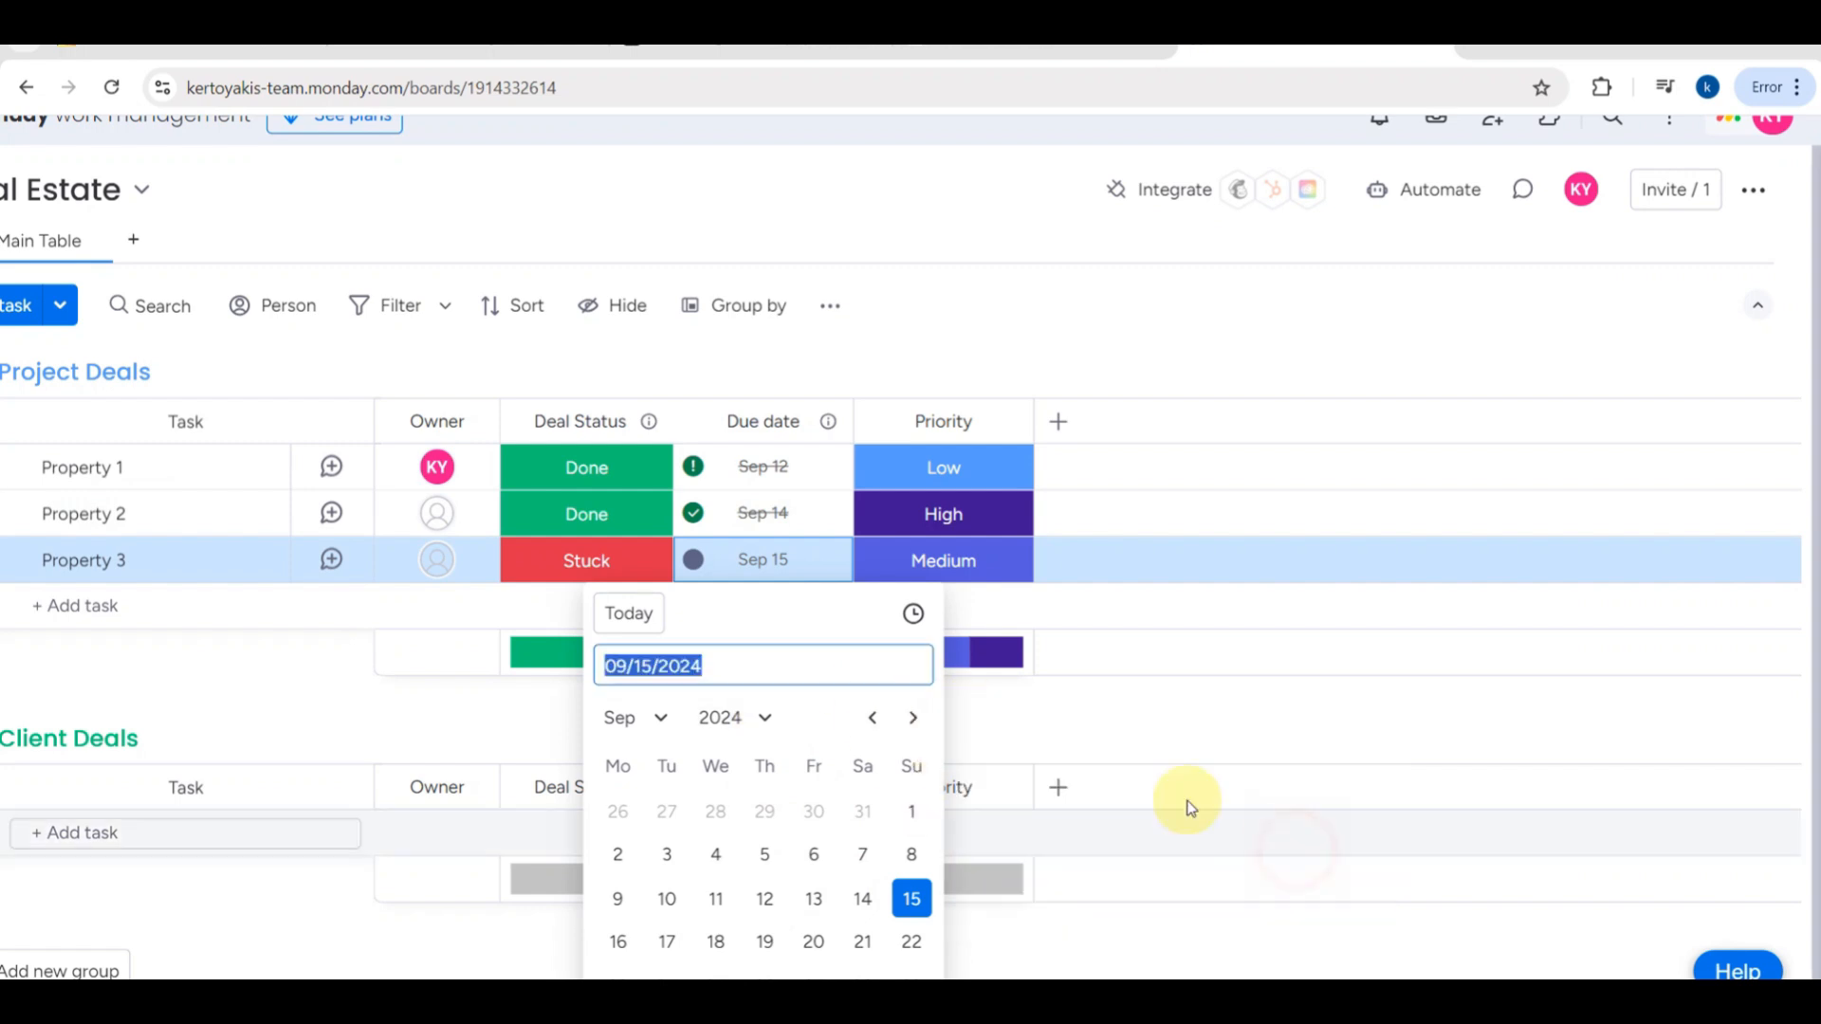
{"action": "left_click", "coordinate": [862, 854]}
- Add a new group named "Renovation task" below the Client Deals group
{"action": "scroll", "coordinate": [631, 616], "scroll_direction": "down", "scroll_amount": 1}
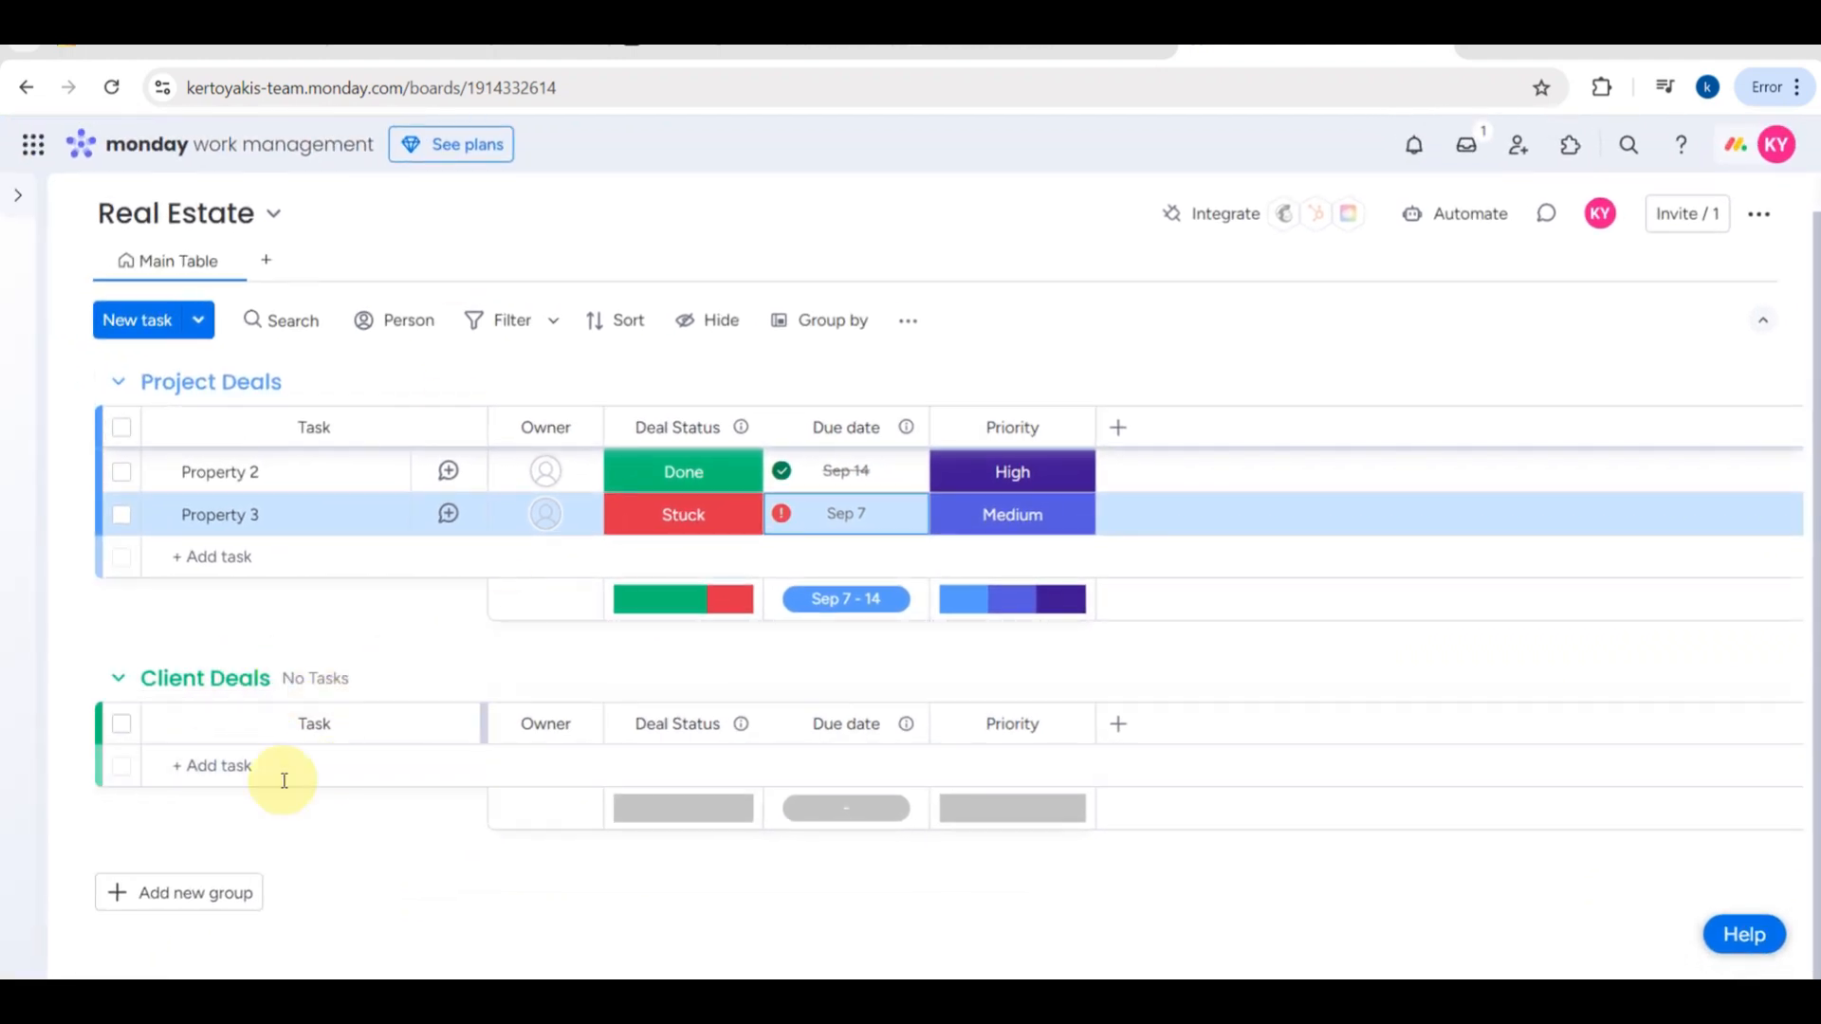
{"action": "left_click", "coordinate": [174, 901]}
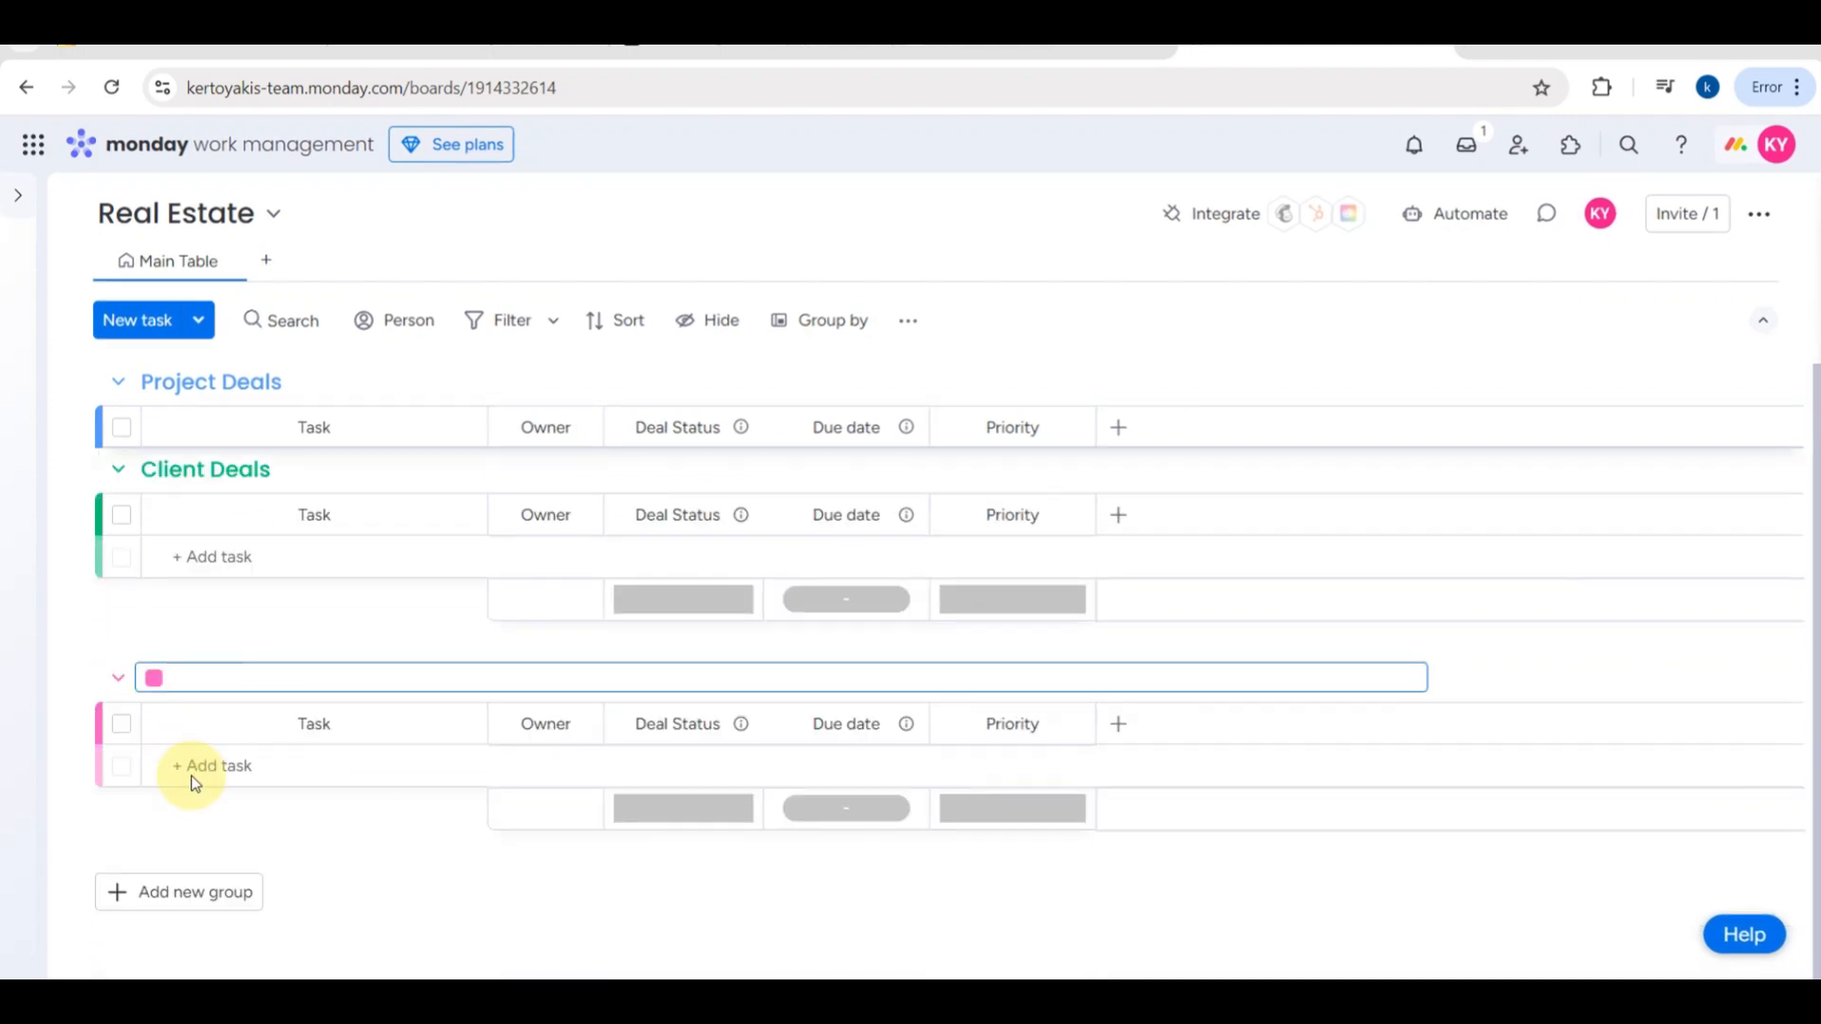
{"action": "type", "text": "Renovation task"}
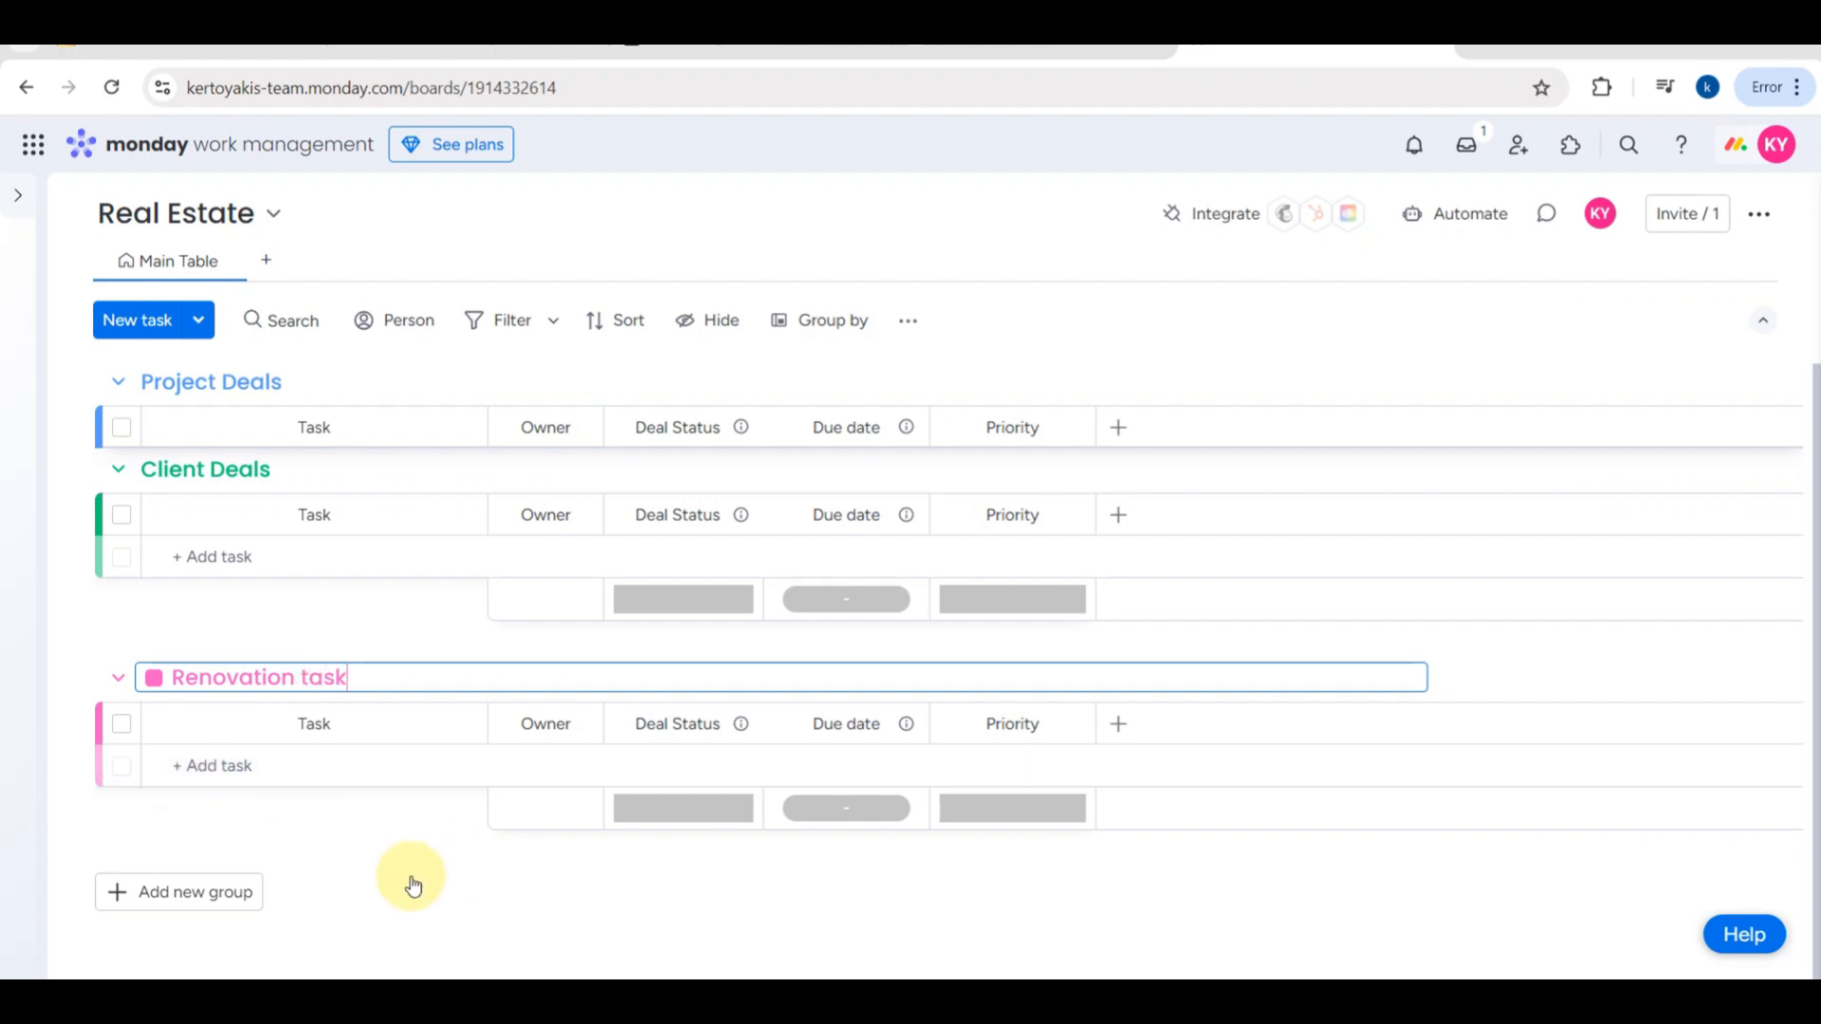
{"action": "left_click", "coordinate": [413, 885]}
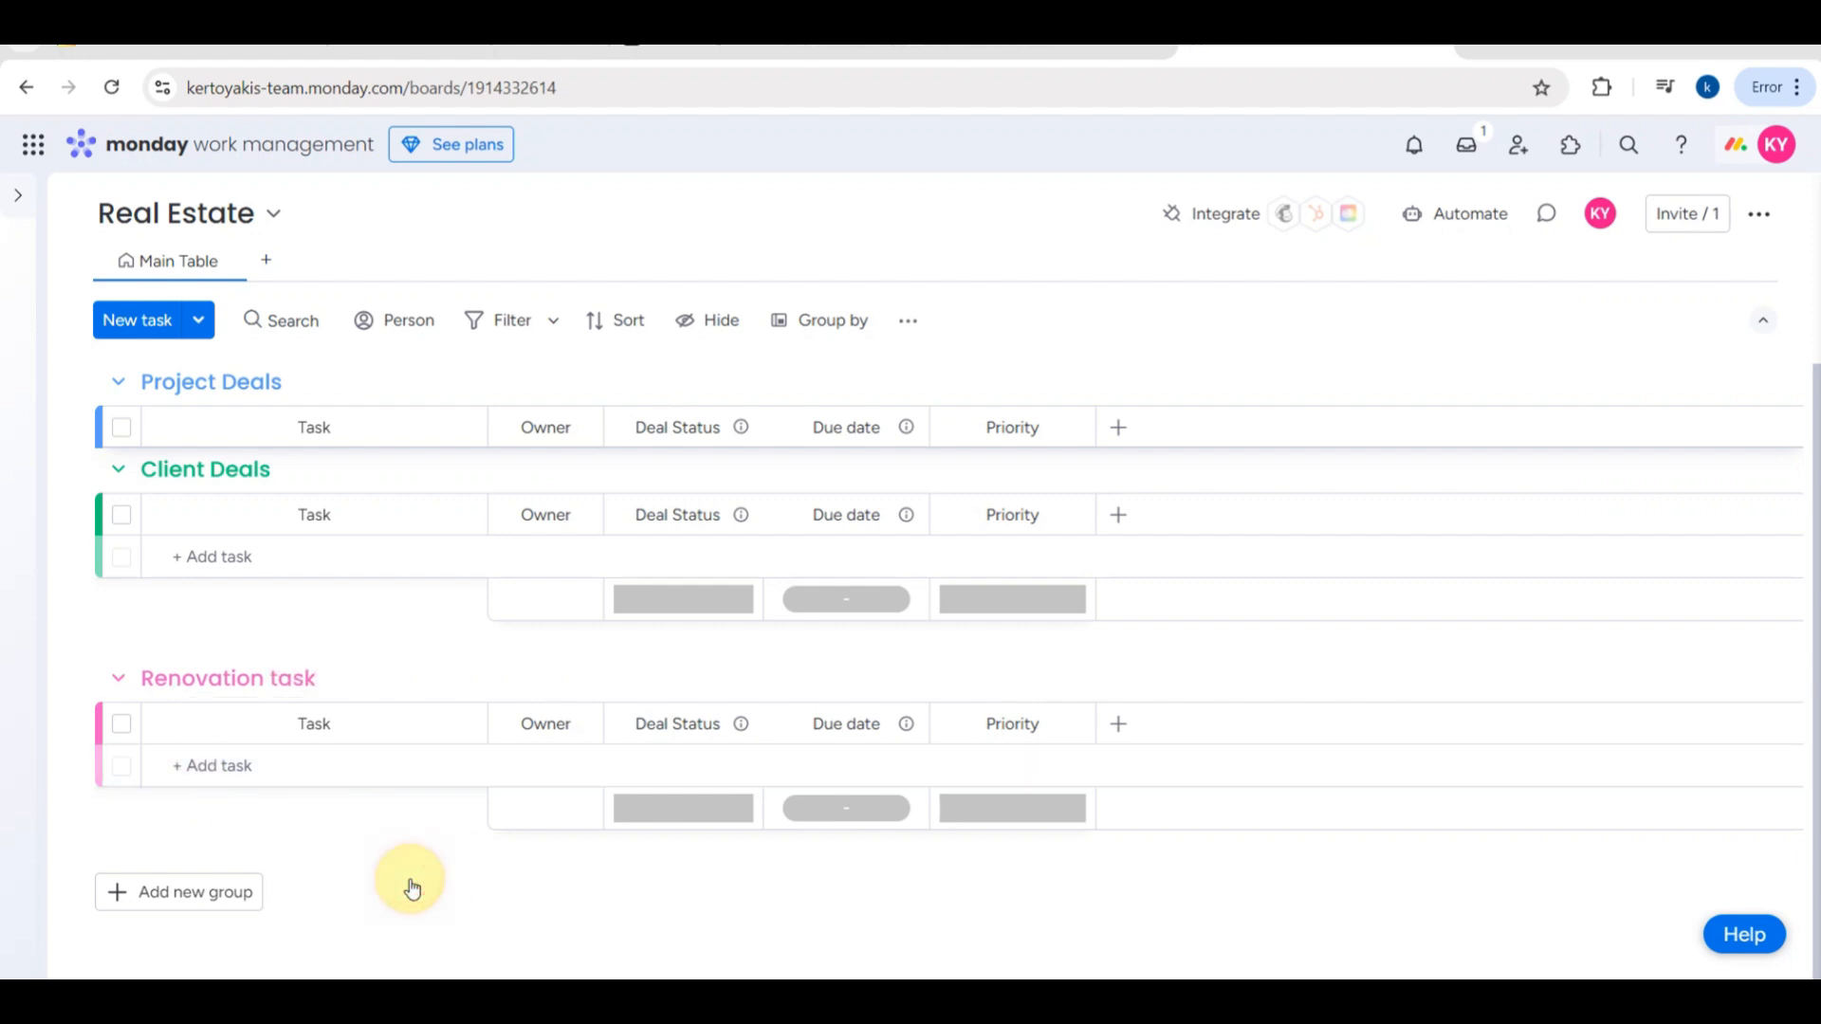
- Add a task named "property 1" to the Renovation task group
{"action": "left_click", "coordinate": [255, 759]}
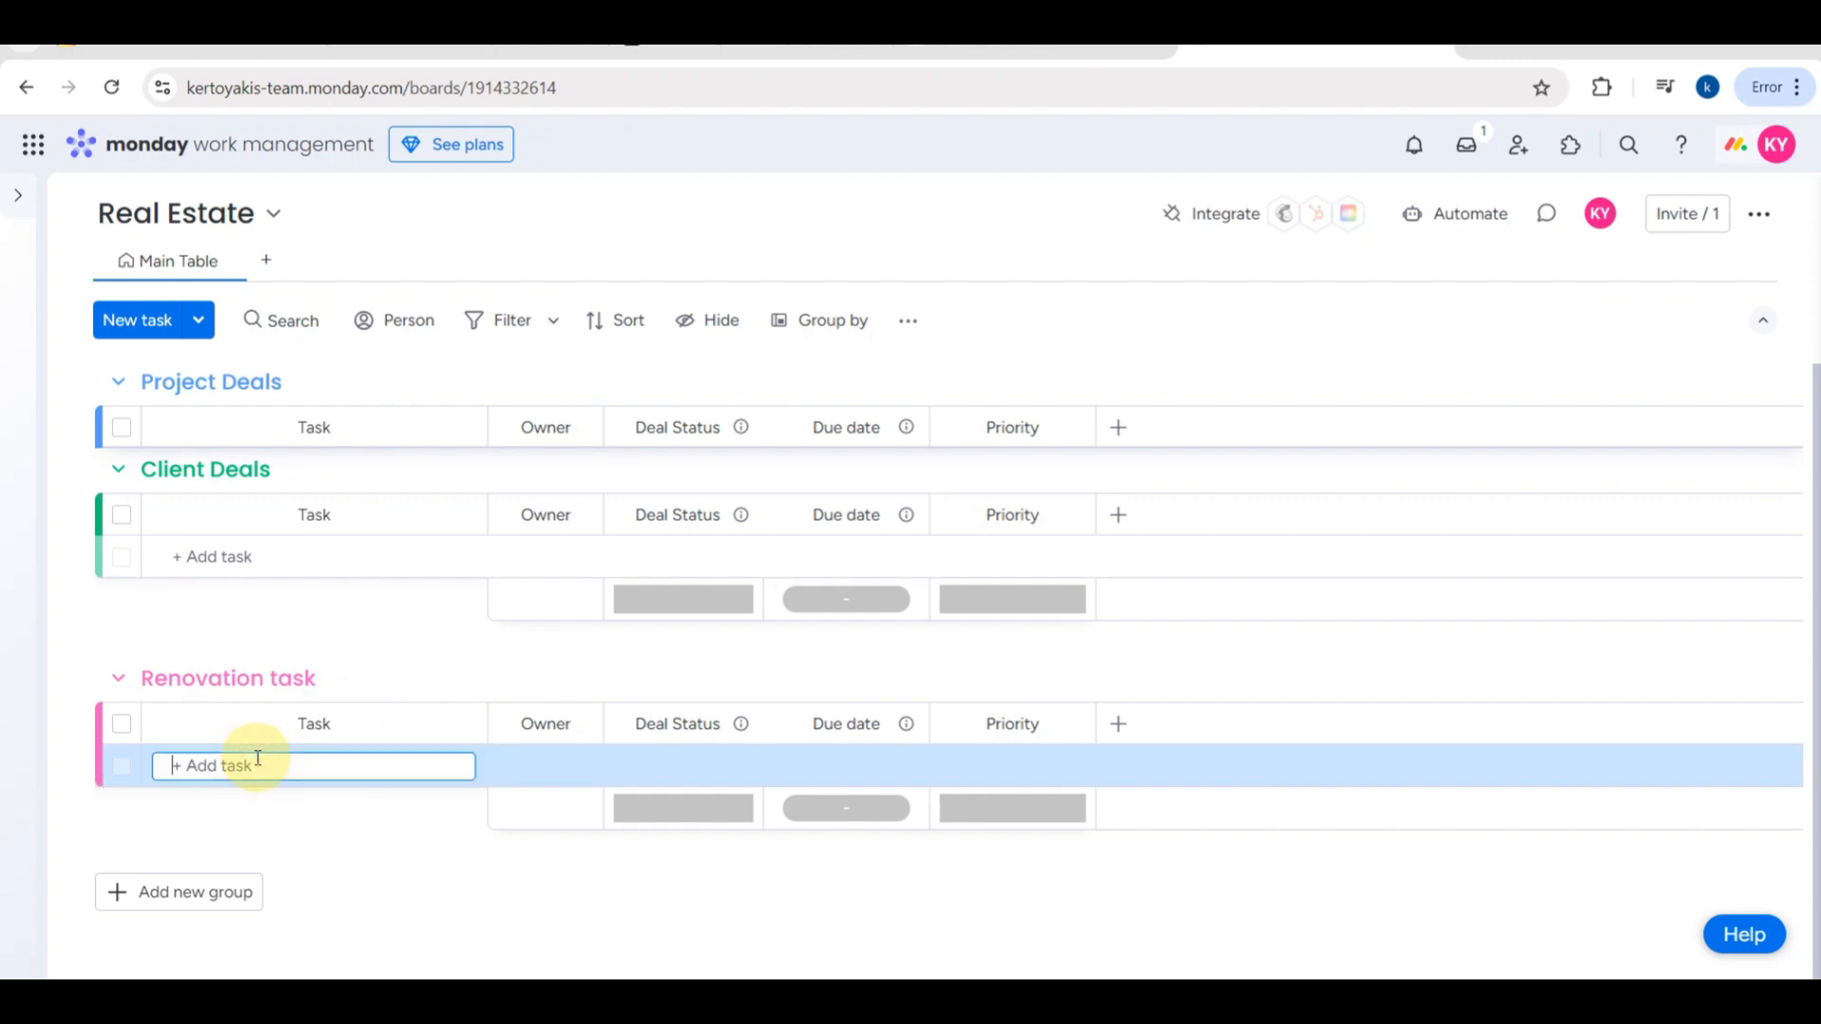
{"action": "type", "text": "property 1"}
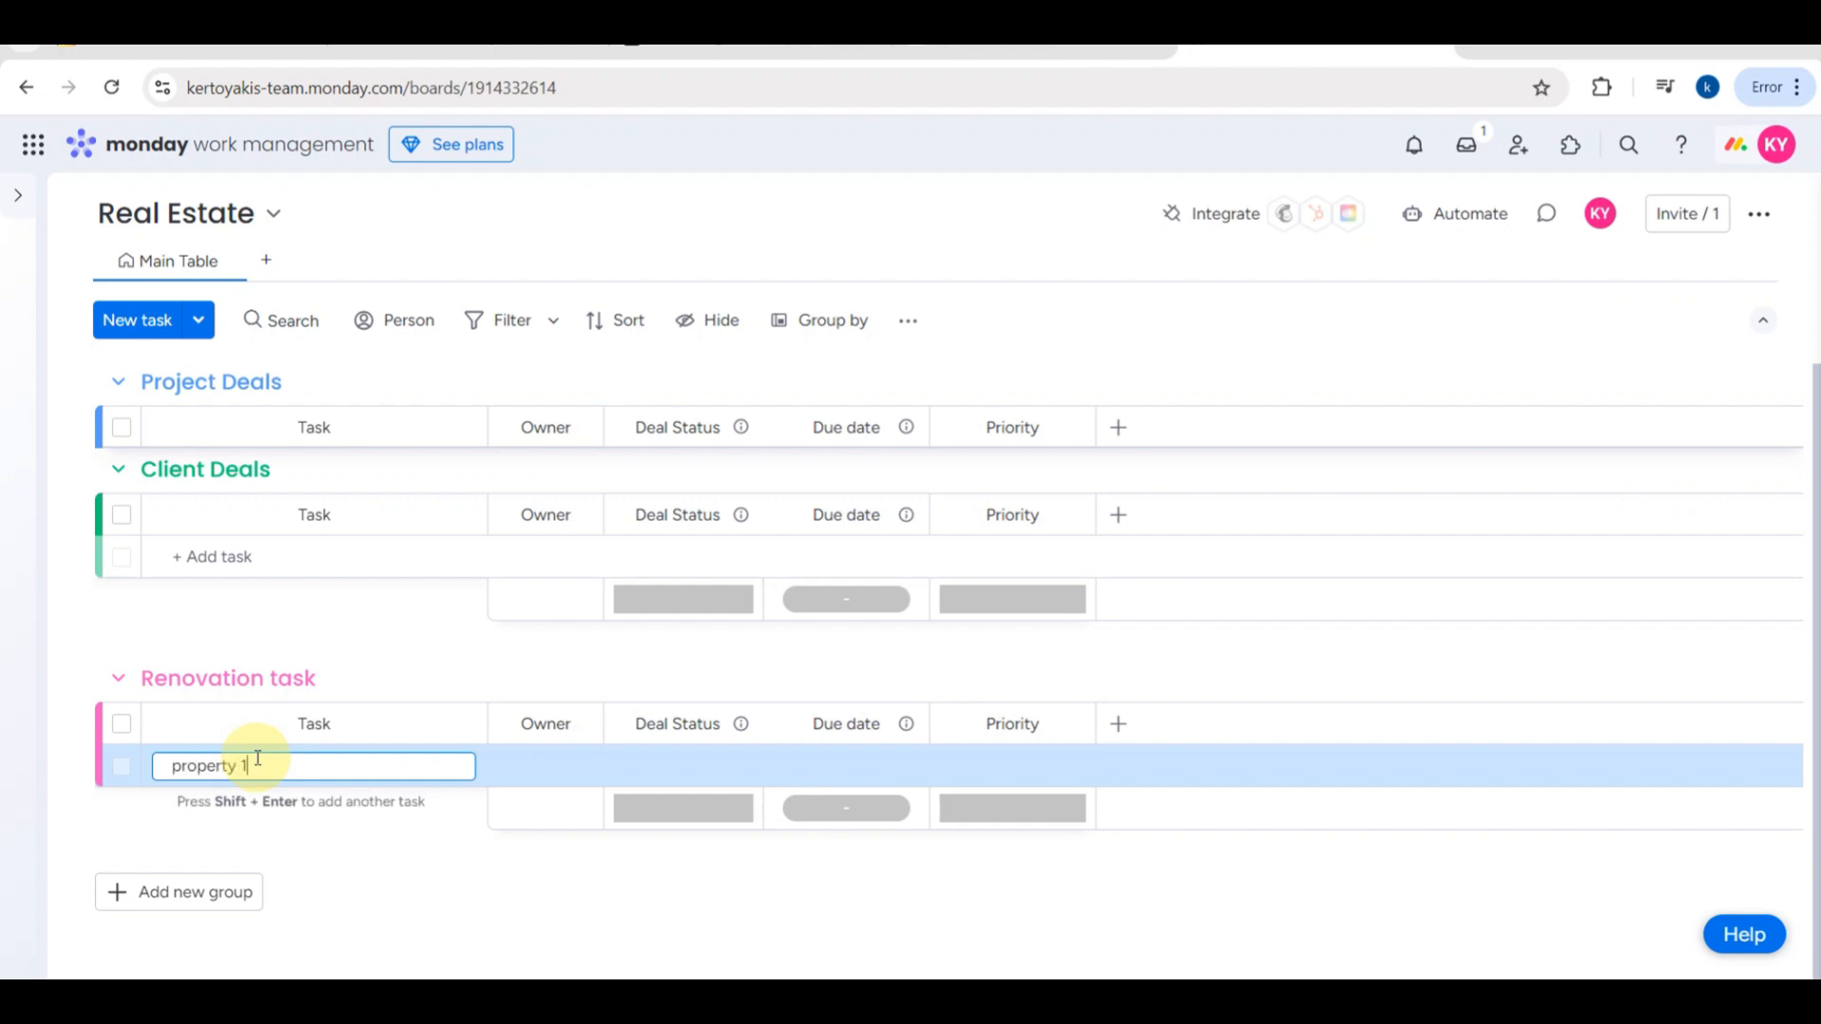
{"action": "key", "text": "Return"}
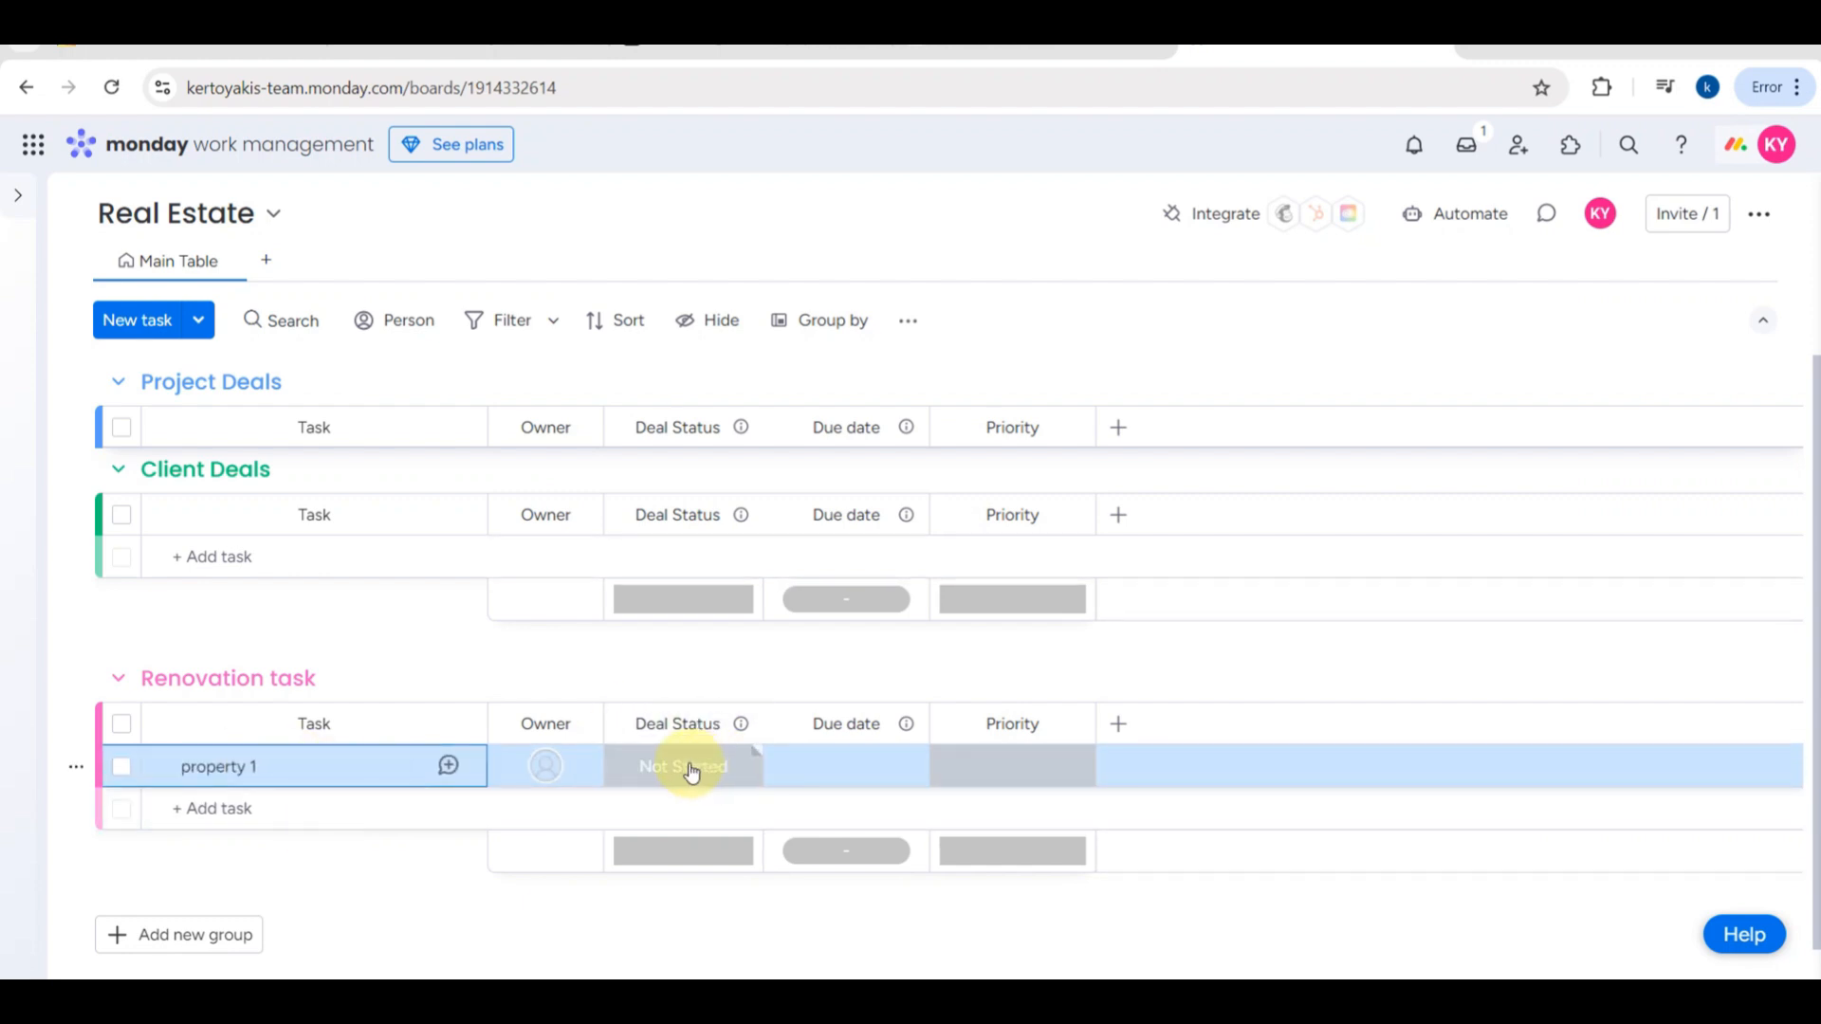
- Add a "Planning" label to the Deal Status options and apply the label changes
{"action": "left_click", "coordinate": [691, 773]}
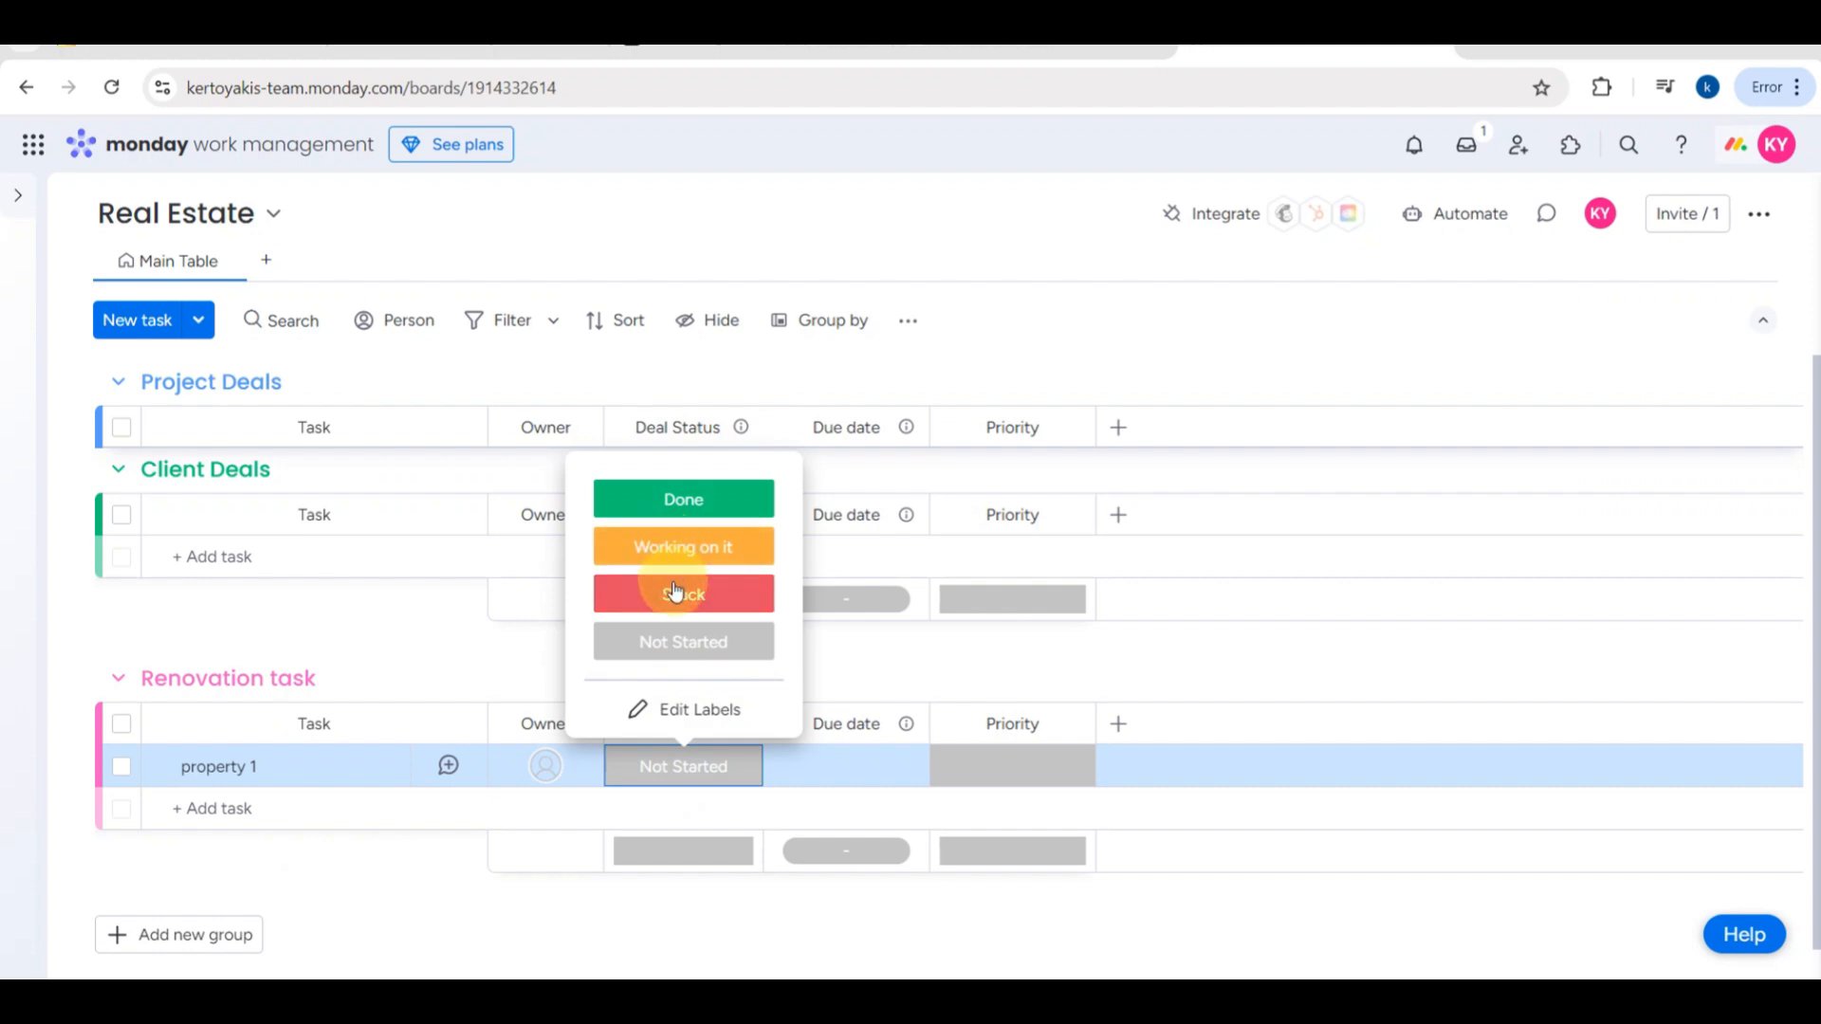
{"action": "left_click", "coordinate": [679, 710]}
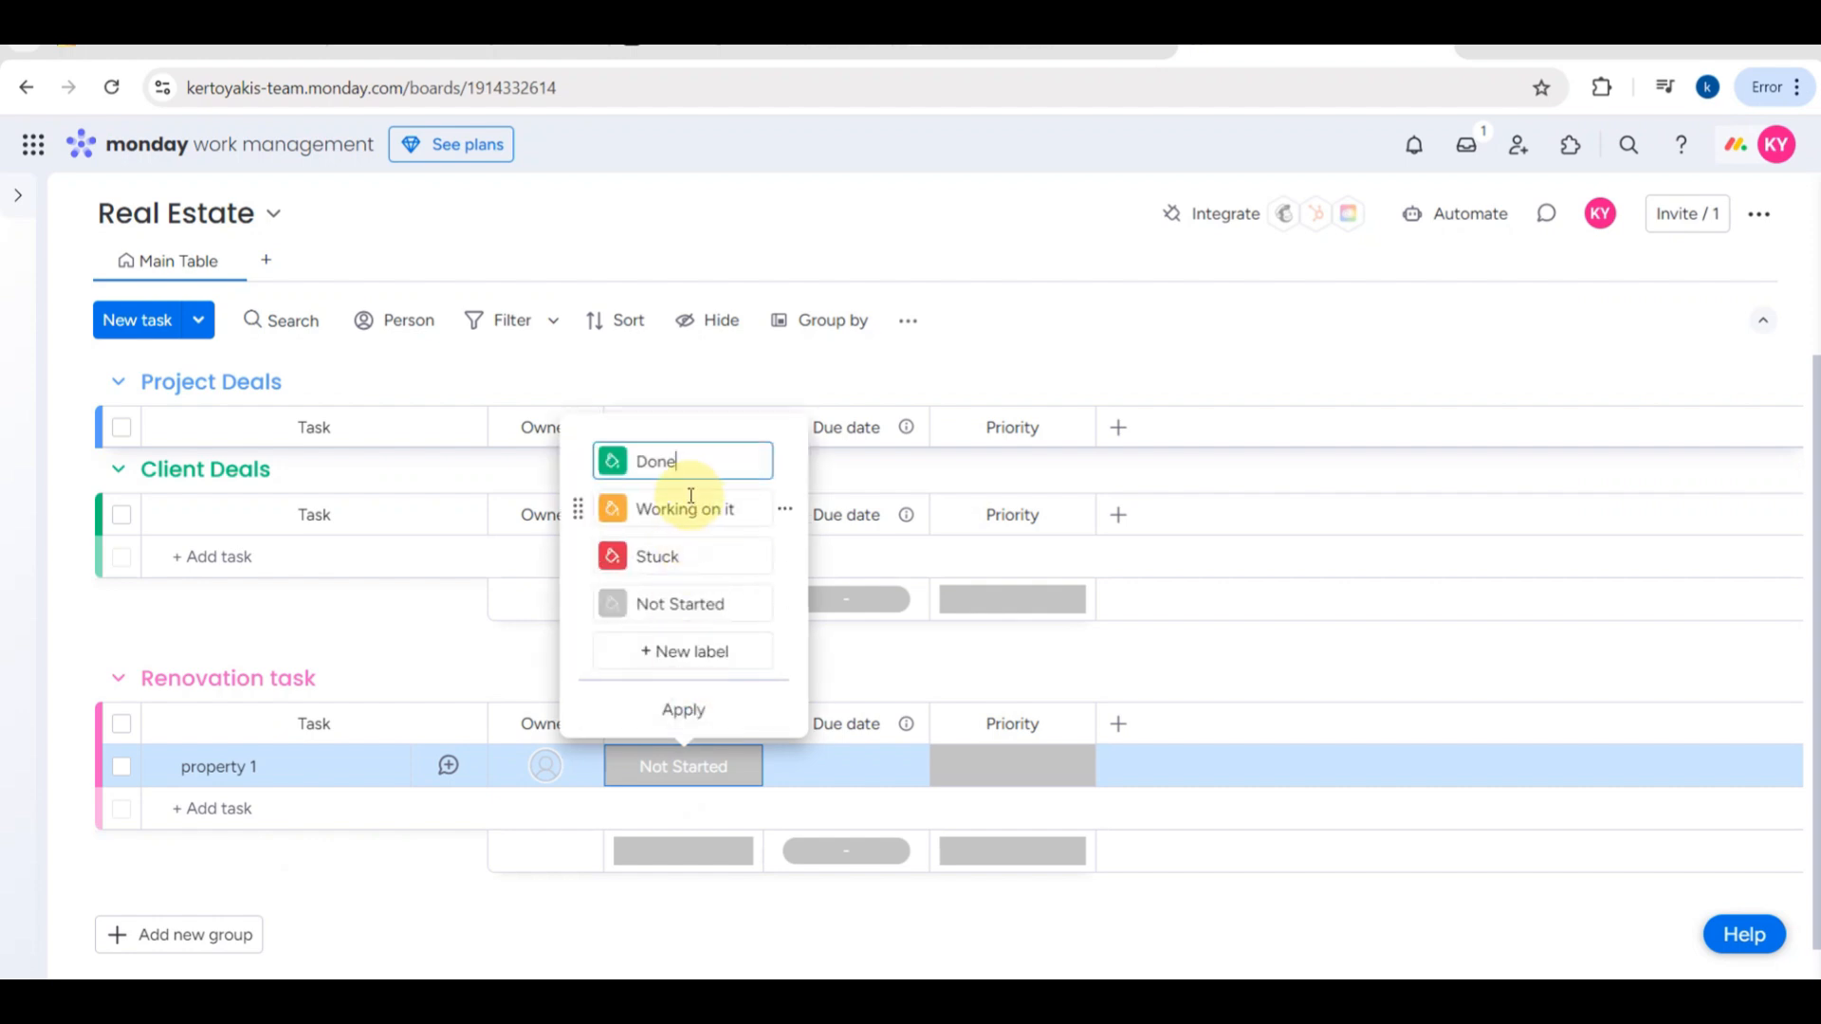
{"action": "left_click", "coordinate": [656, 651]}
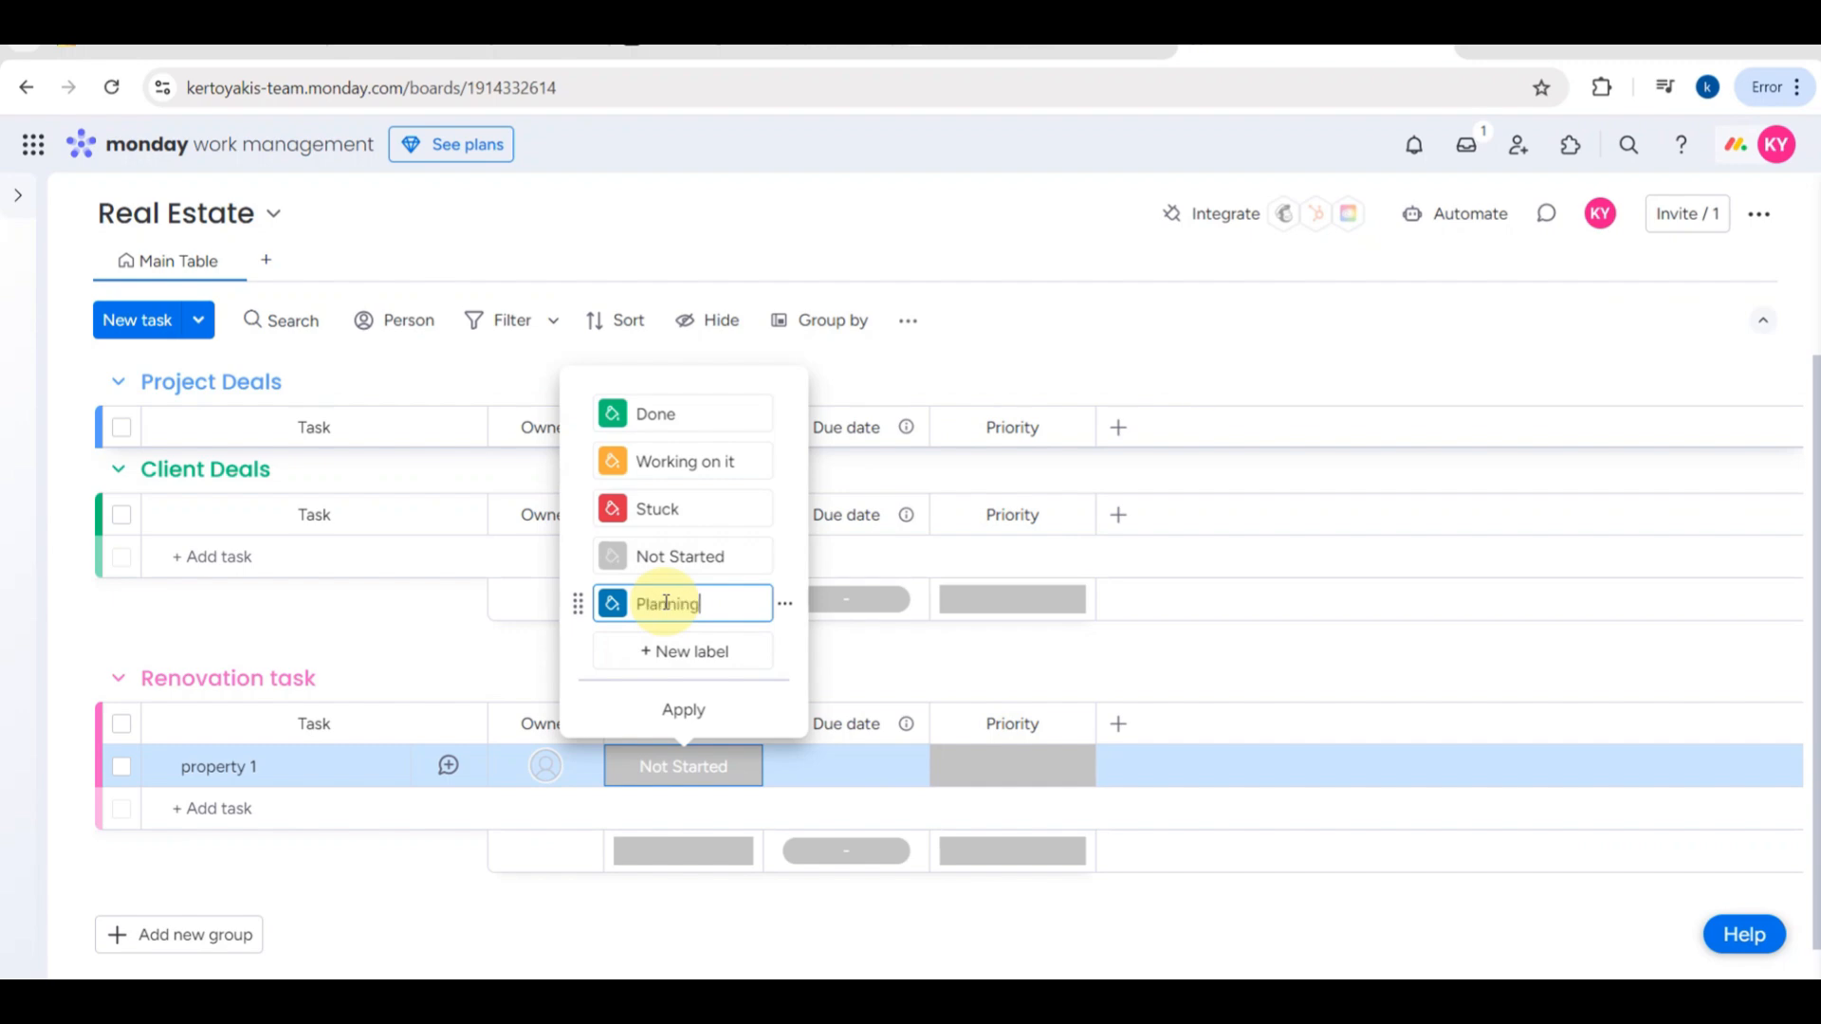
{"action": "scroll", "coordinate": [666, 603], "scroll_direction": "up", "scroll_amount": 3}
{"action": "scroll", "coordinate": [748, 664], "scroll_direction": "up", "scroll_amount": 4}
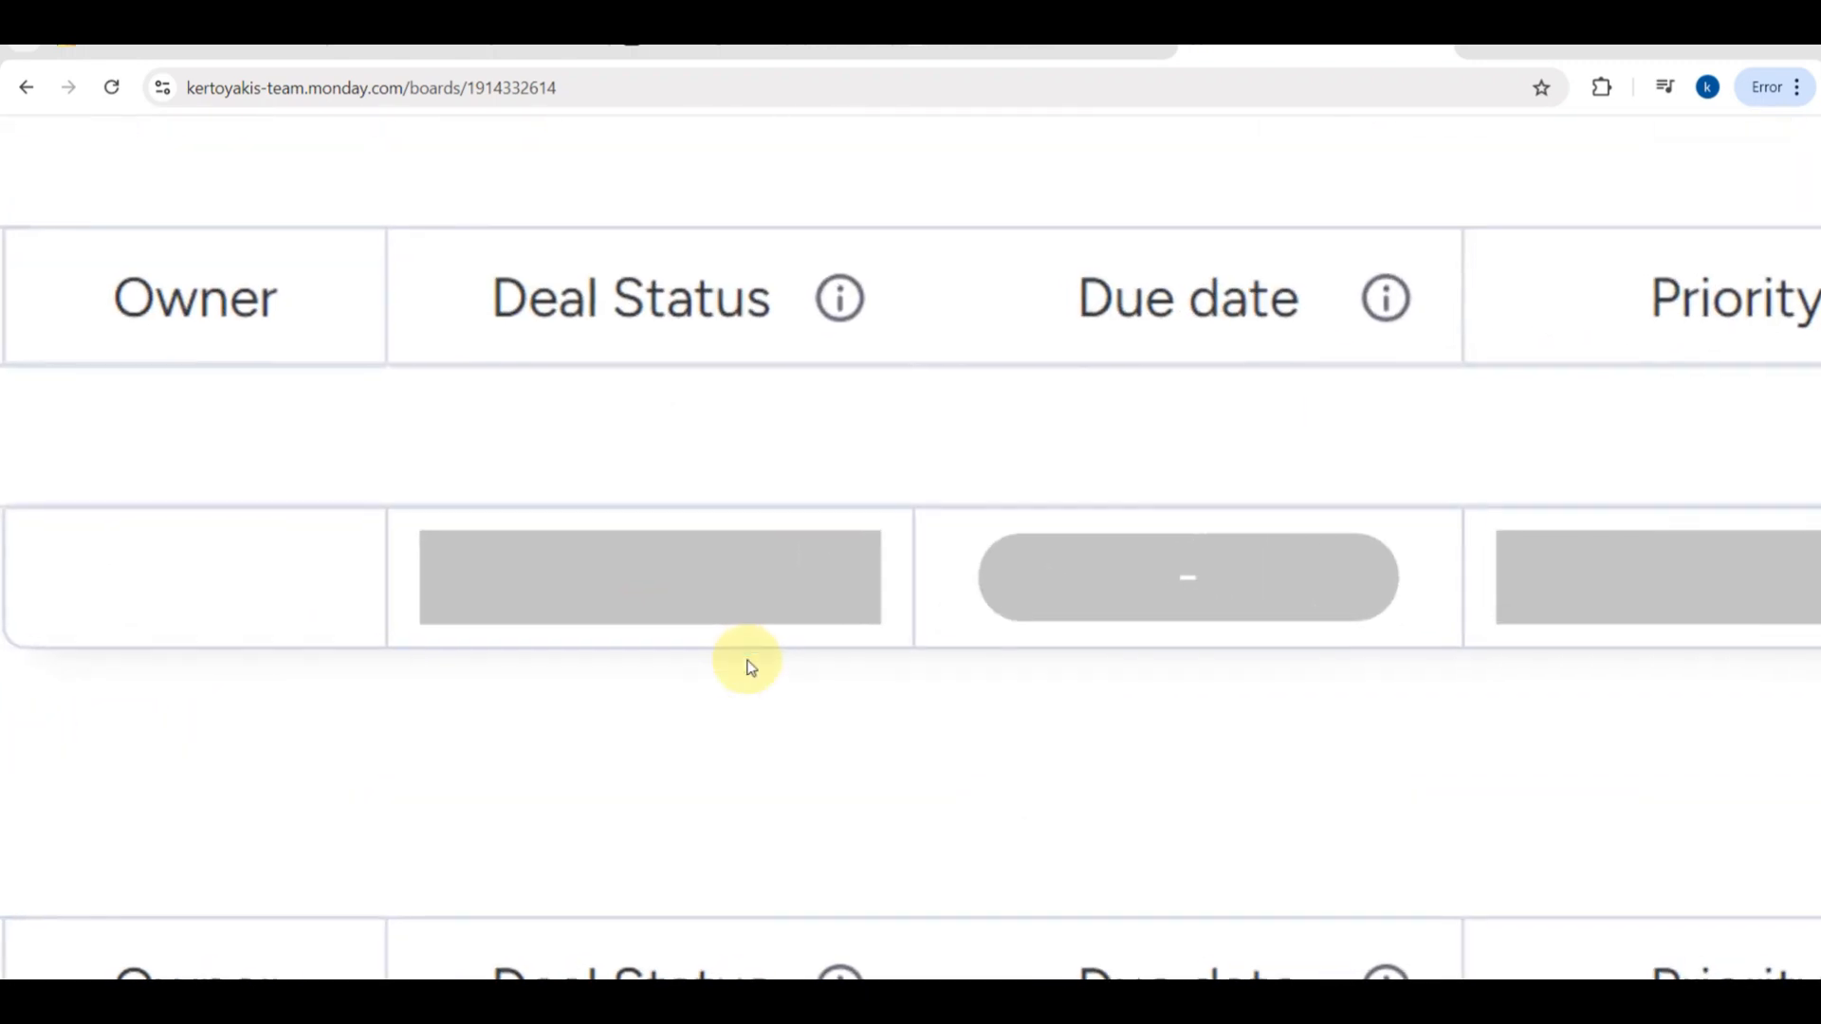
- Set the Deal Status of property 1 in the Renovation task group to Planning
{"action": "scroll", "coordinate": [748, 664], "scroll_direction": "down", "scroll_amount": 7}
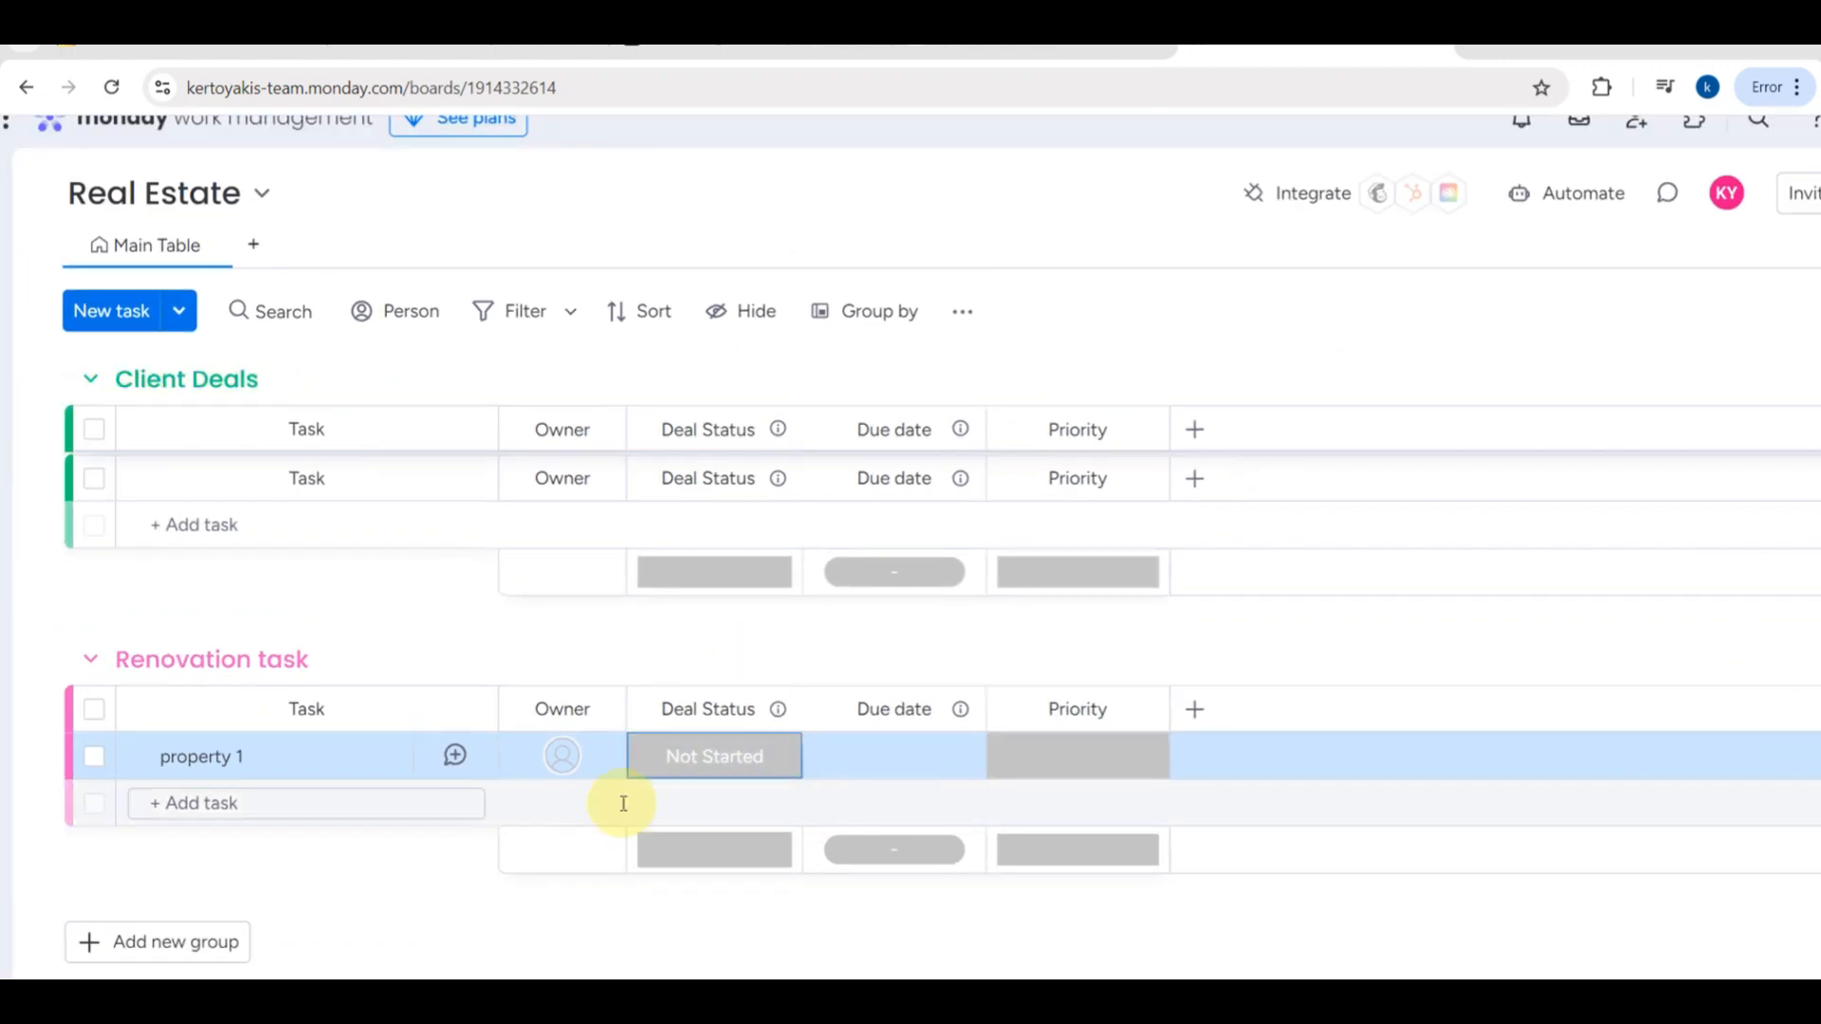
{"action": "left_click", "coordinate": [741, 763]}
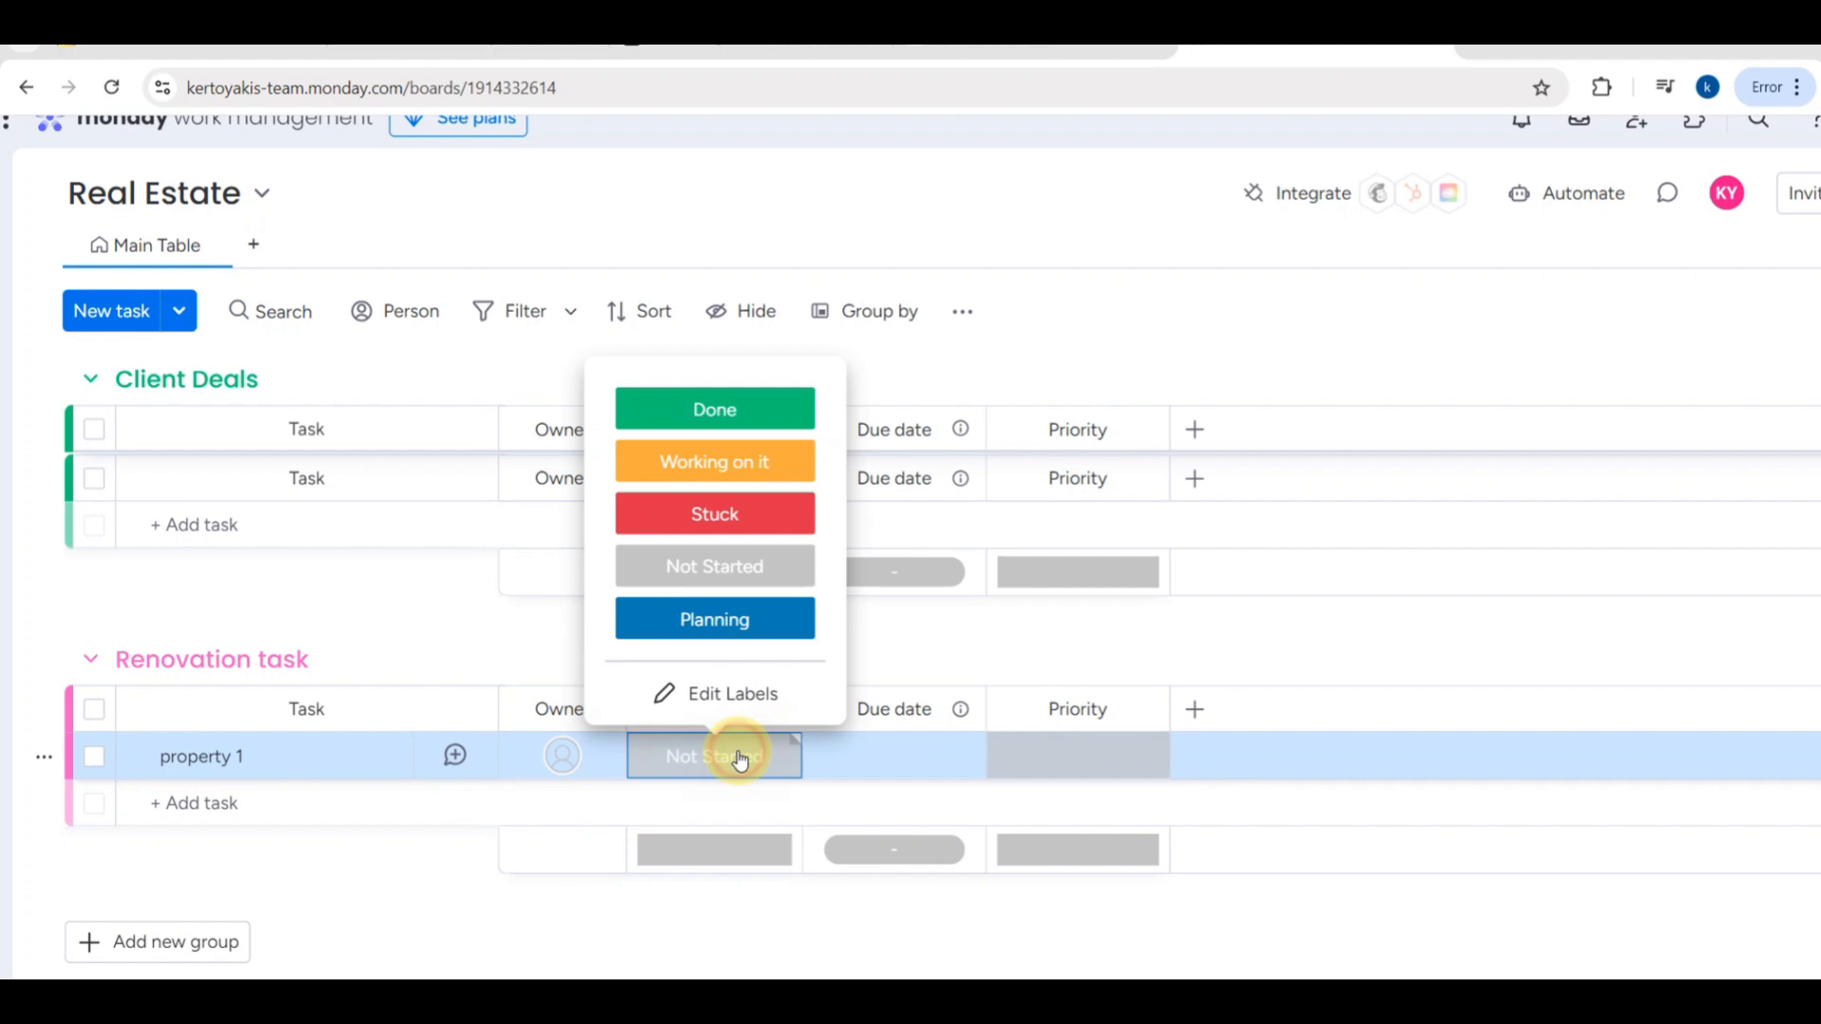
{"action": "left_click", "coordinate": [726, 628]}
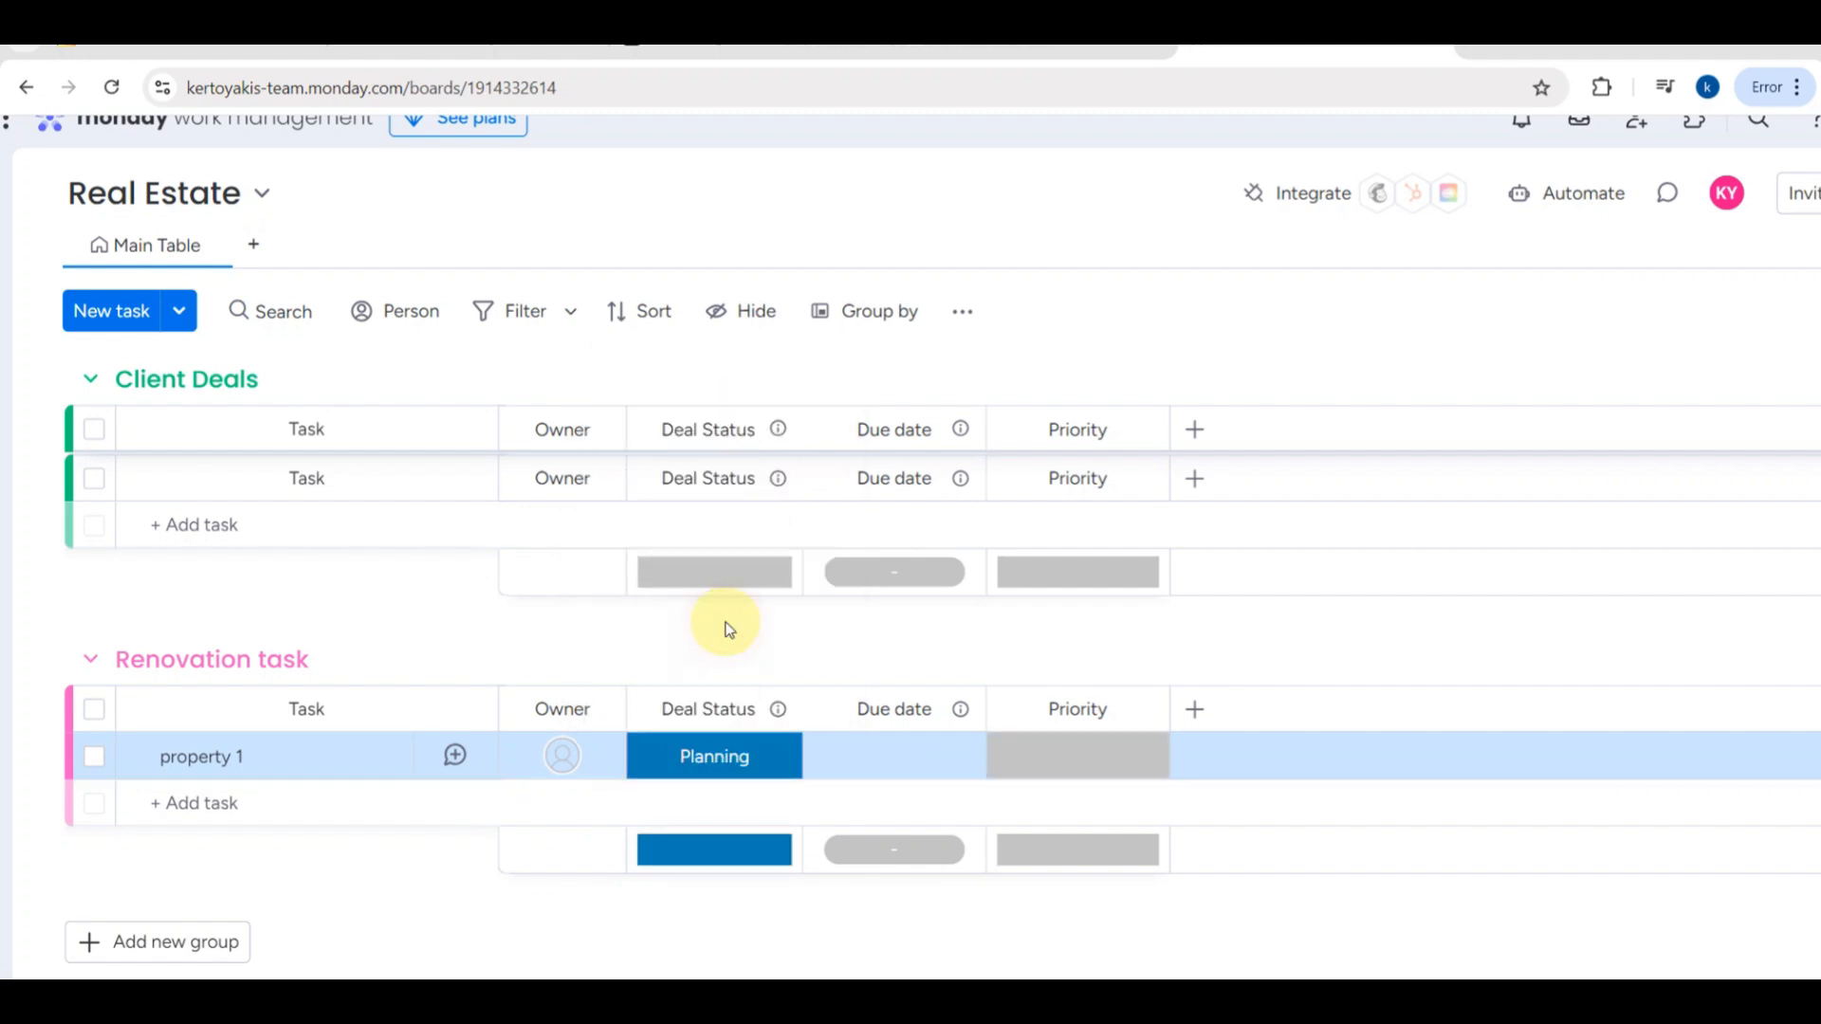
- Check the Deal Status labels offered for Property 1 in Project Deals and look over all three groups
{"action": "mouse_move", "coordinate": [760, 866]}
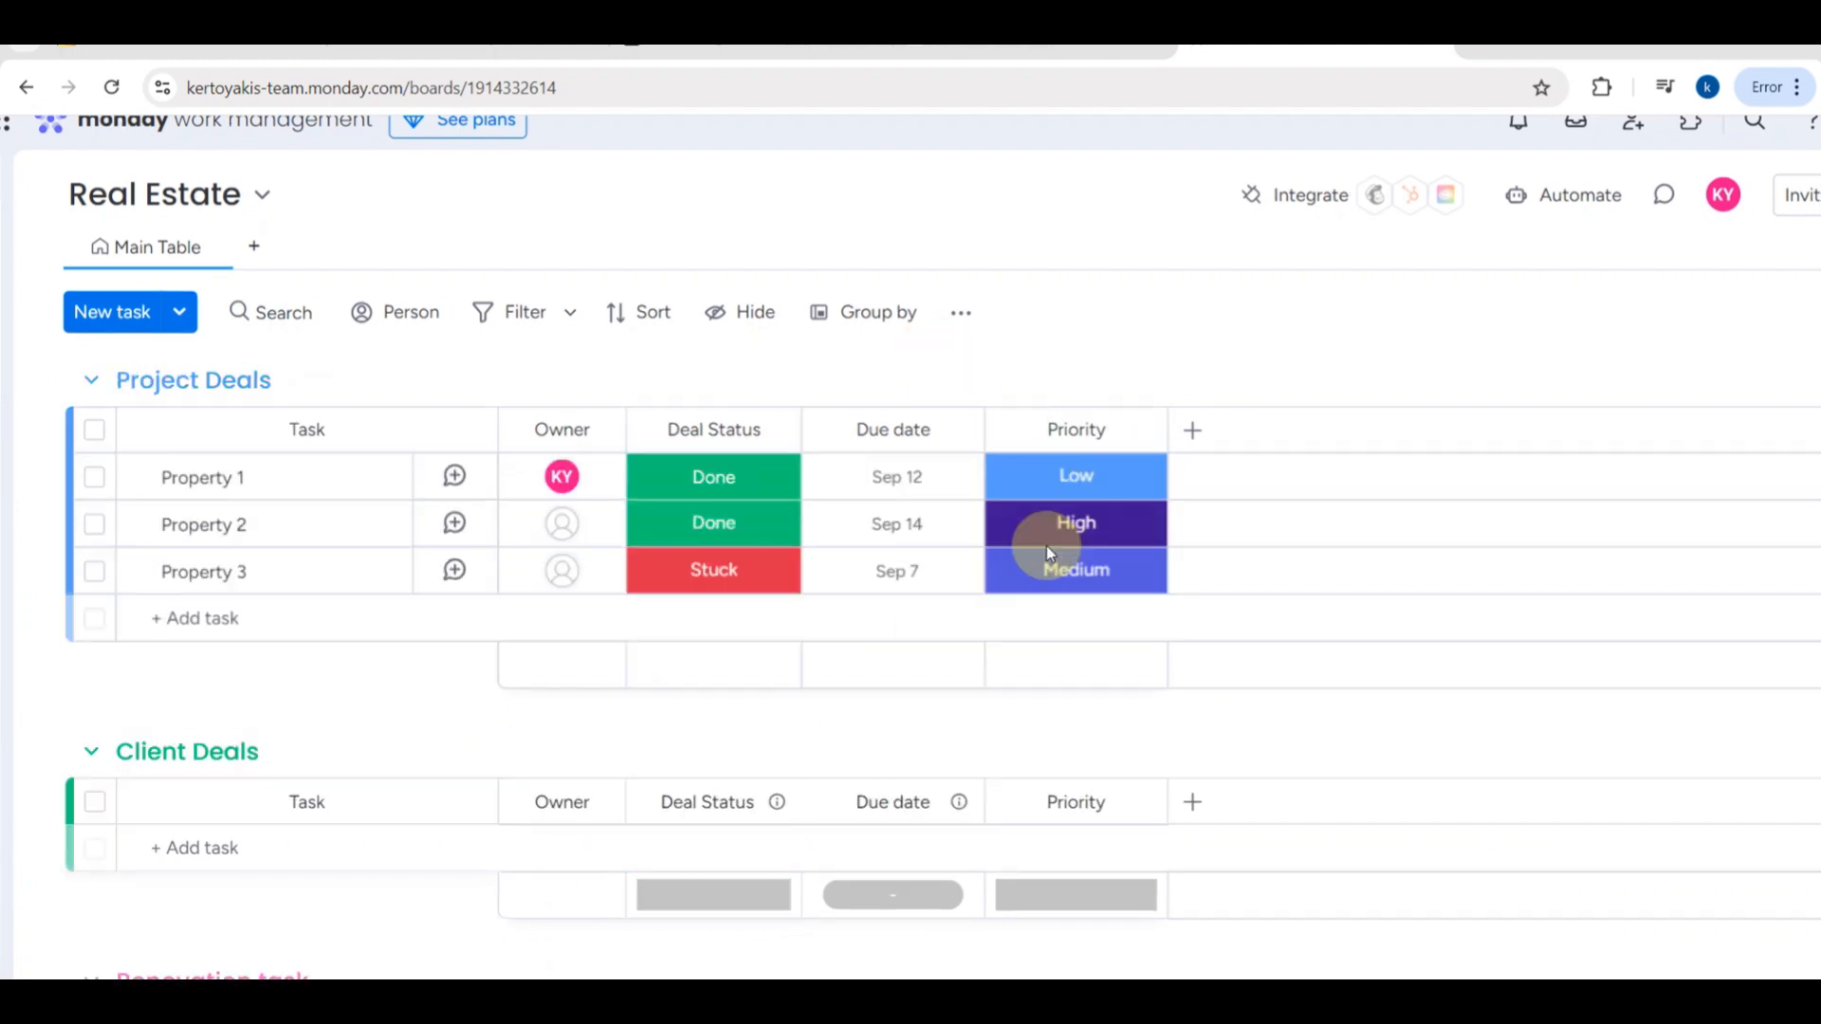
{"action": "left_click", "coordinate": [764, 477]}
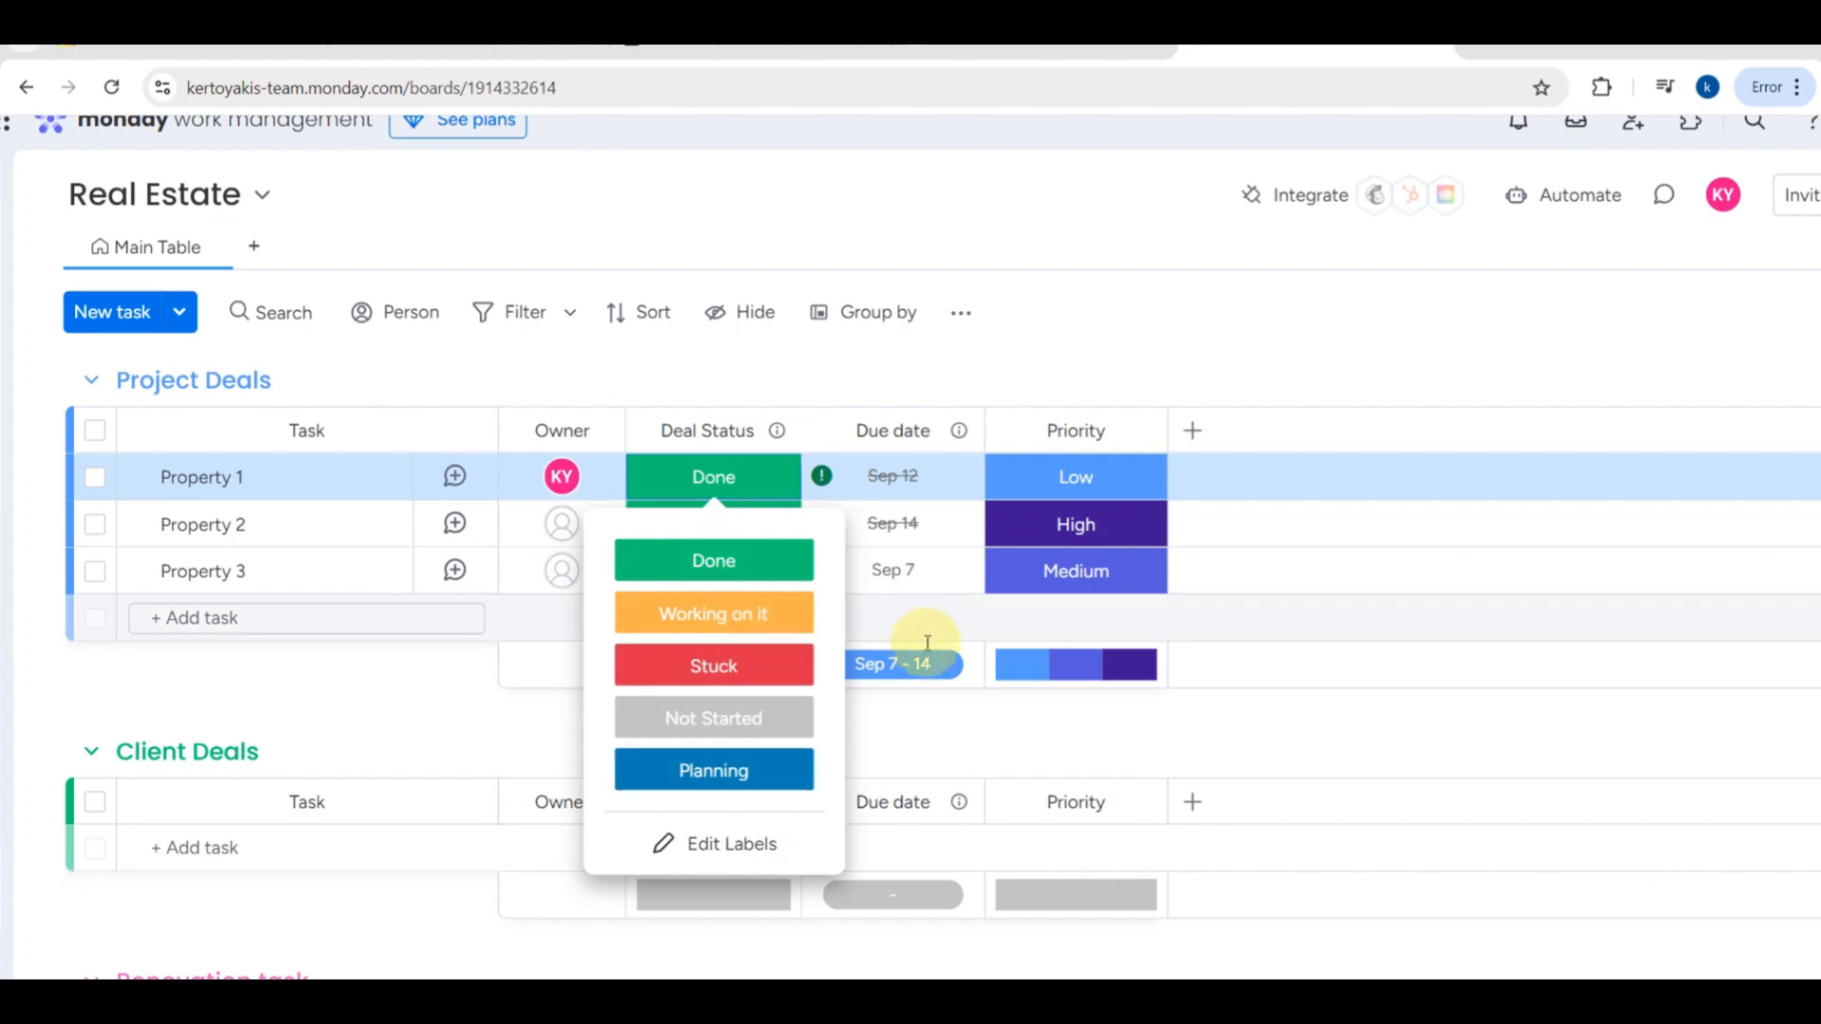
{"action": "left_click", "coordinate": [1072, 349]}
{"action": "scroll", "coordinate": [633, 446], "scroll_direction": "down", "scroll_amount": 1}
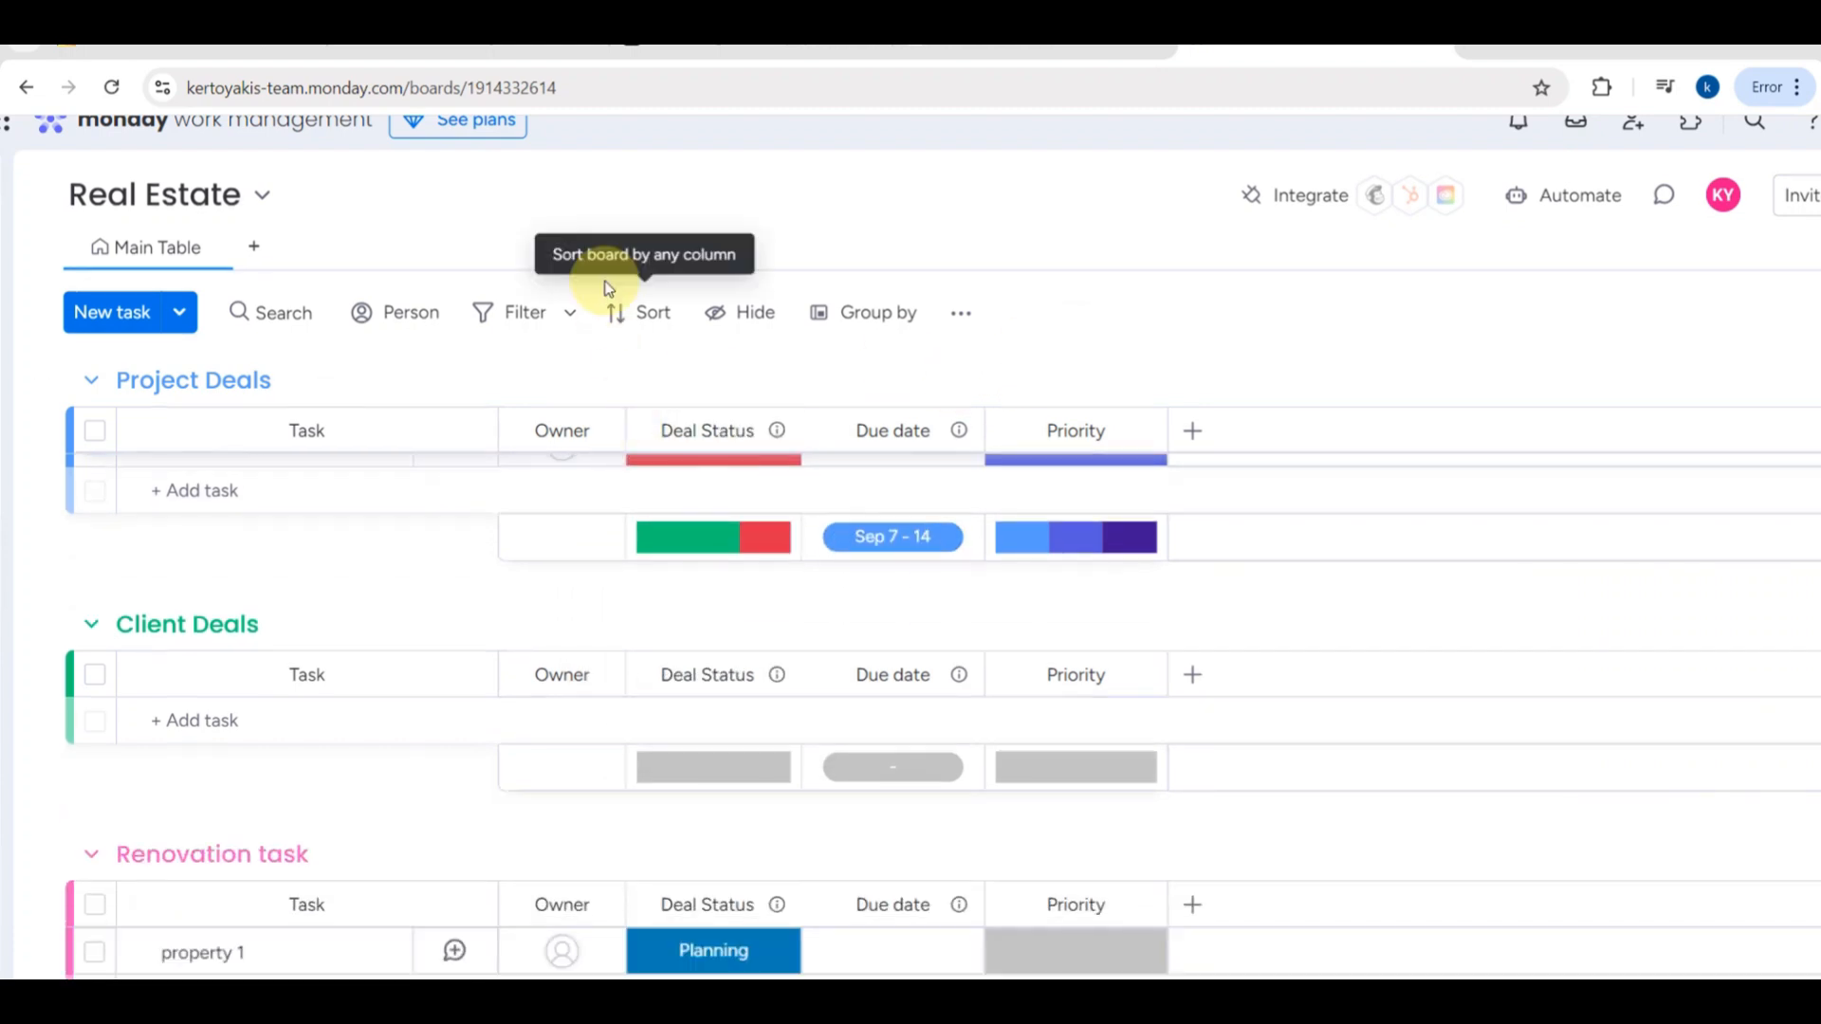
{"action": "scroll", "coordinate": [598, 245], "scroll_direction": "down", "scroll_amount": 2}
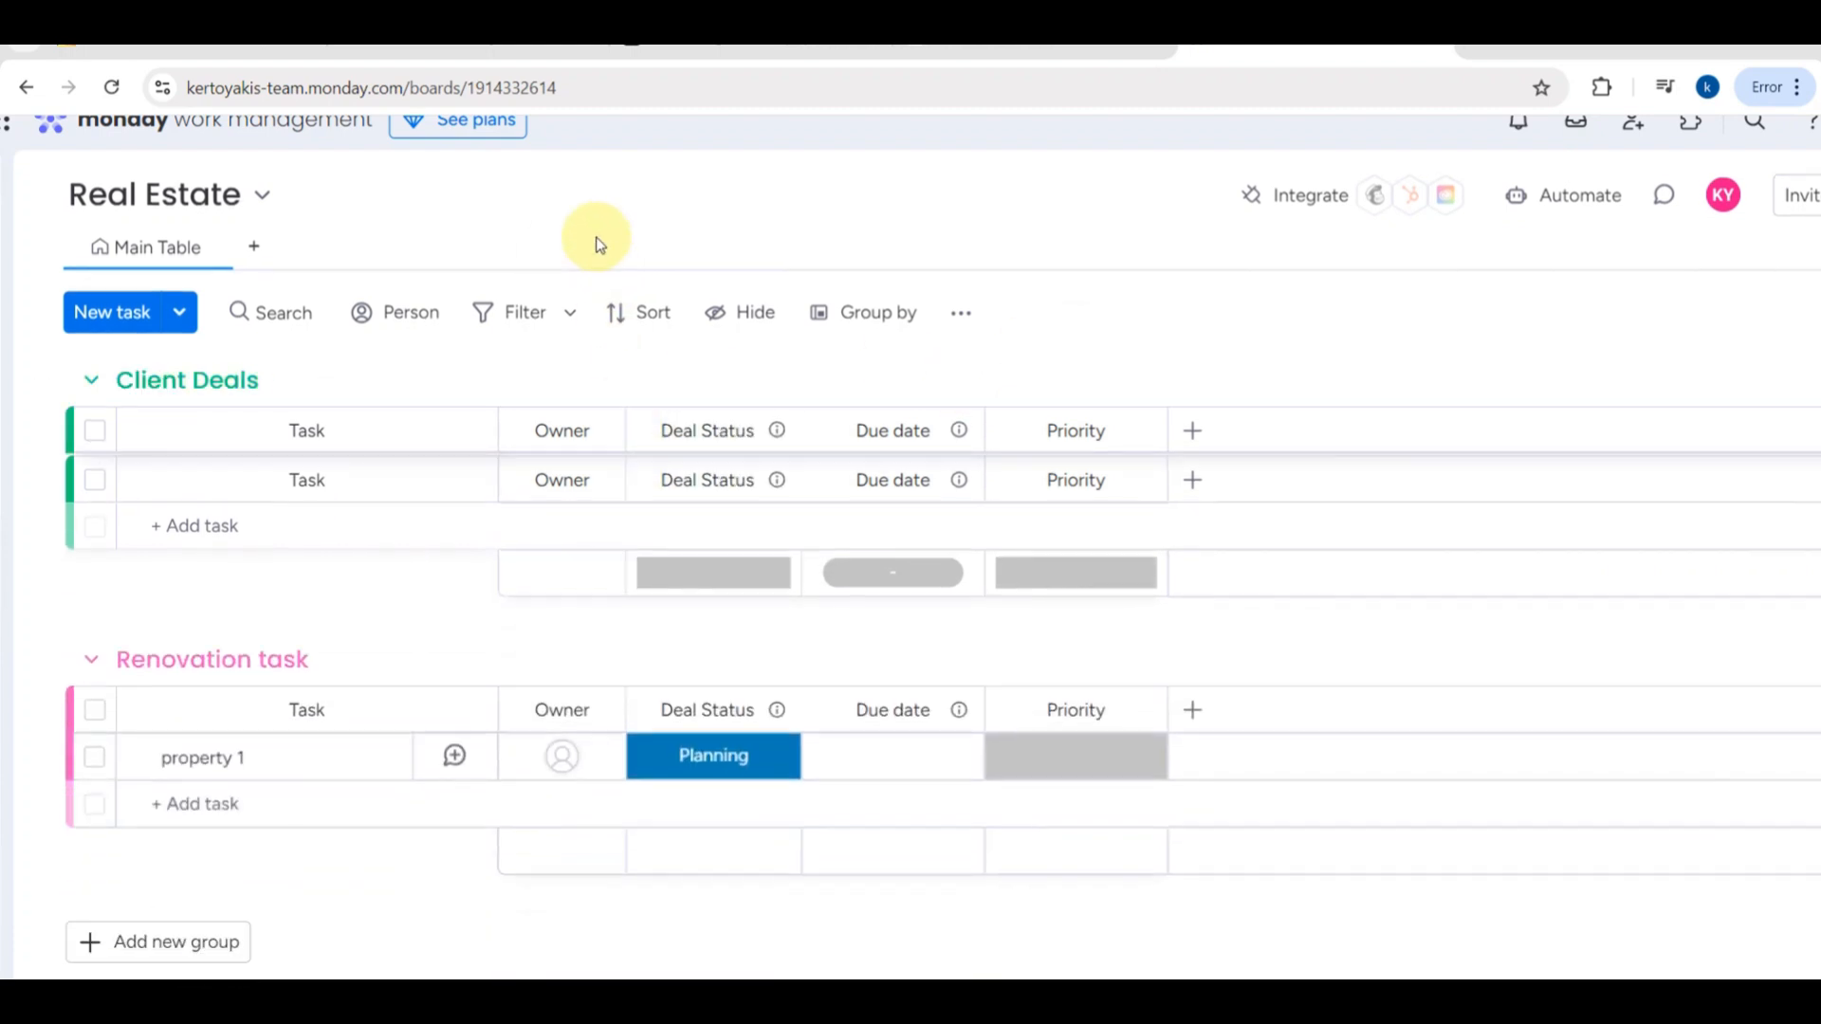
{"action": "scroll", "coordinate": [596, 245], "scroll_direction": "up", "scroll_amount": 3}
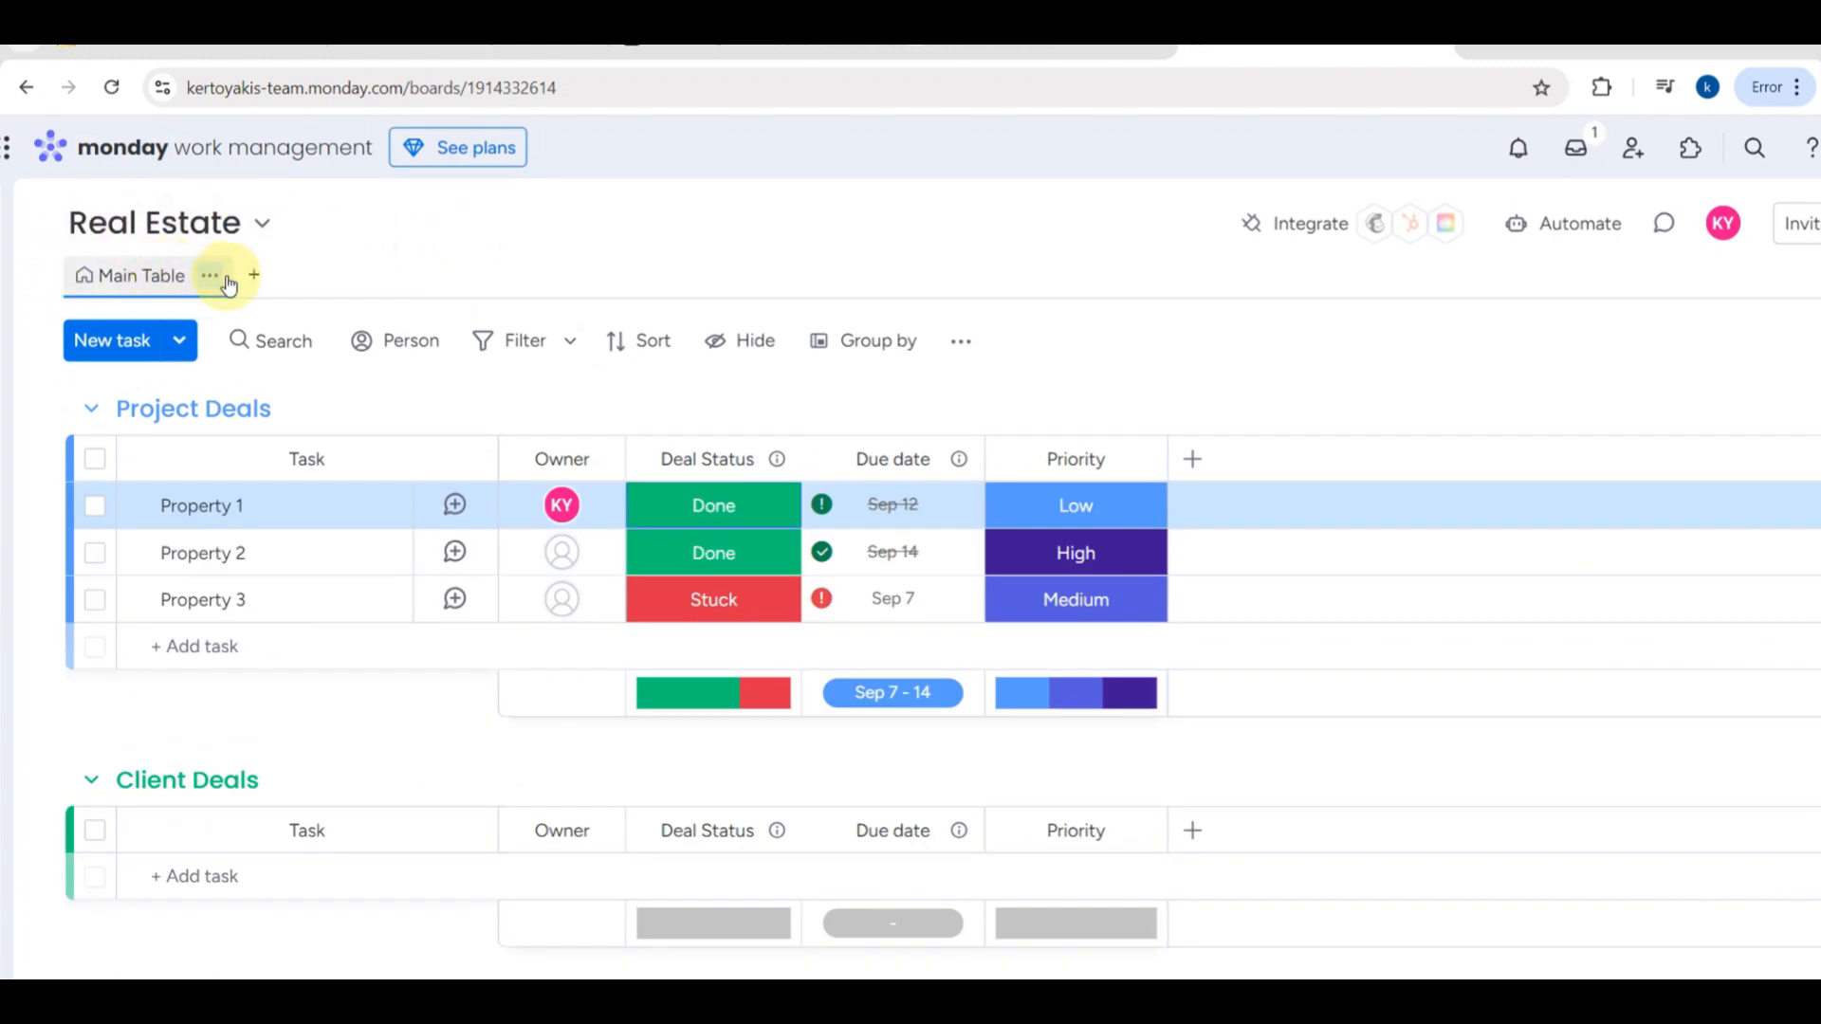
- Review the board's search, person filter, advanced filter and sorting options without applying any
{"action": "left_click", "coordinate": [261, 339]}
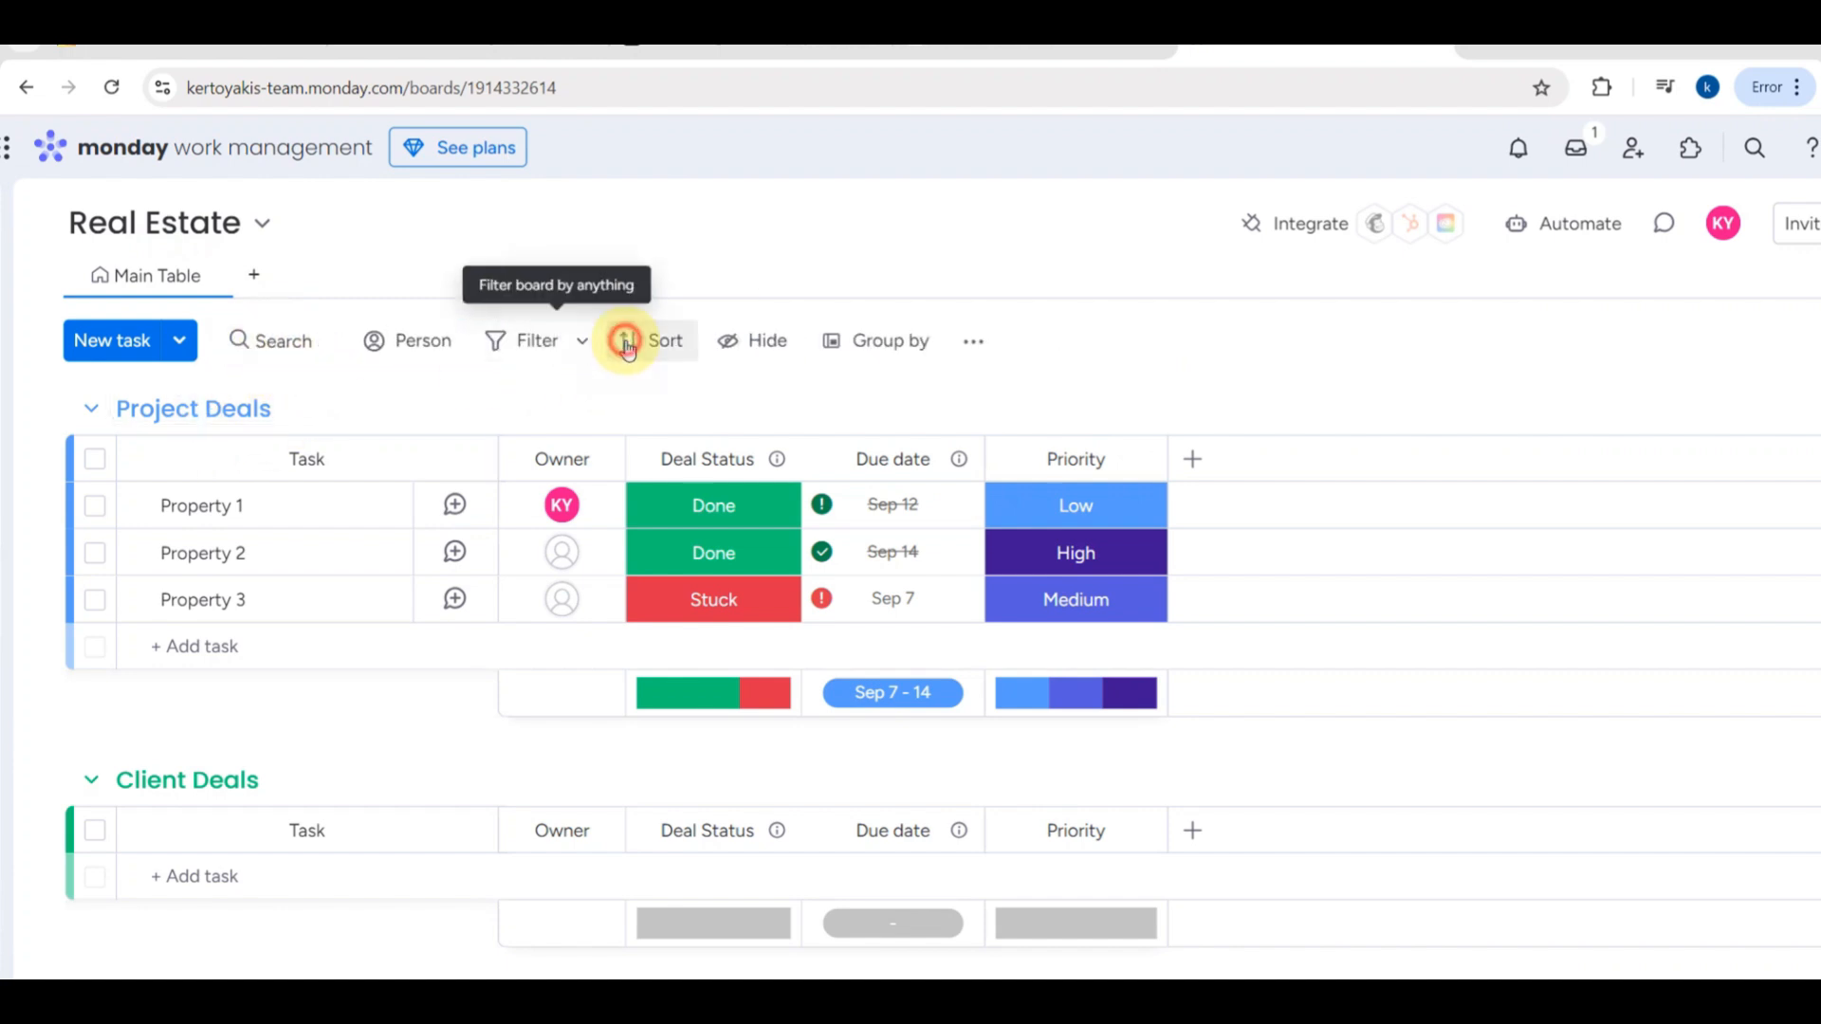
{"action": "left_click", "coordinate": [379, 351]}
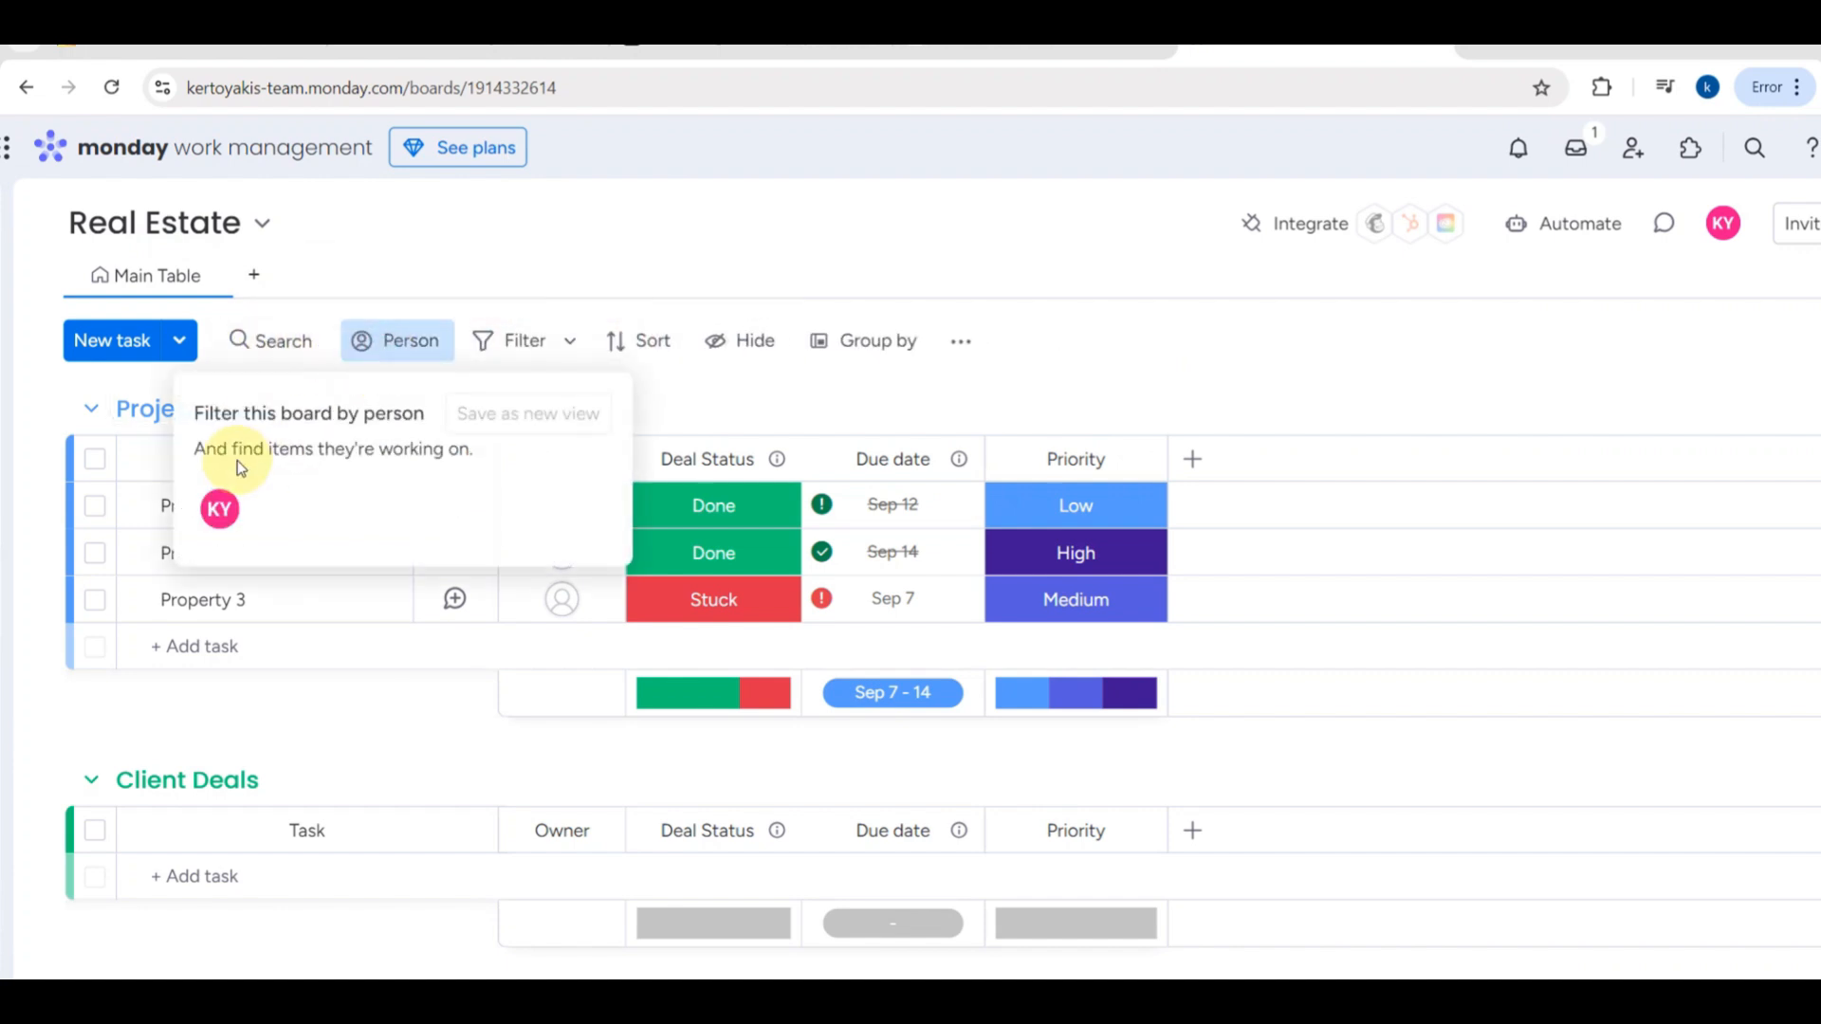
{"action": "left_click", "coordinate": [571, 336]}
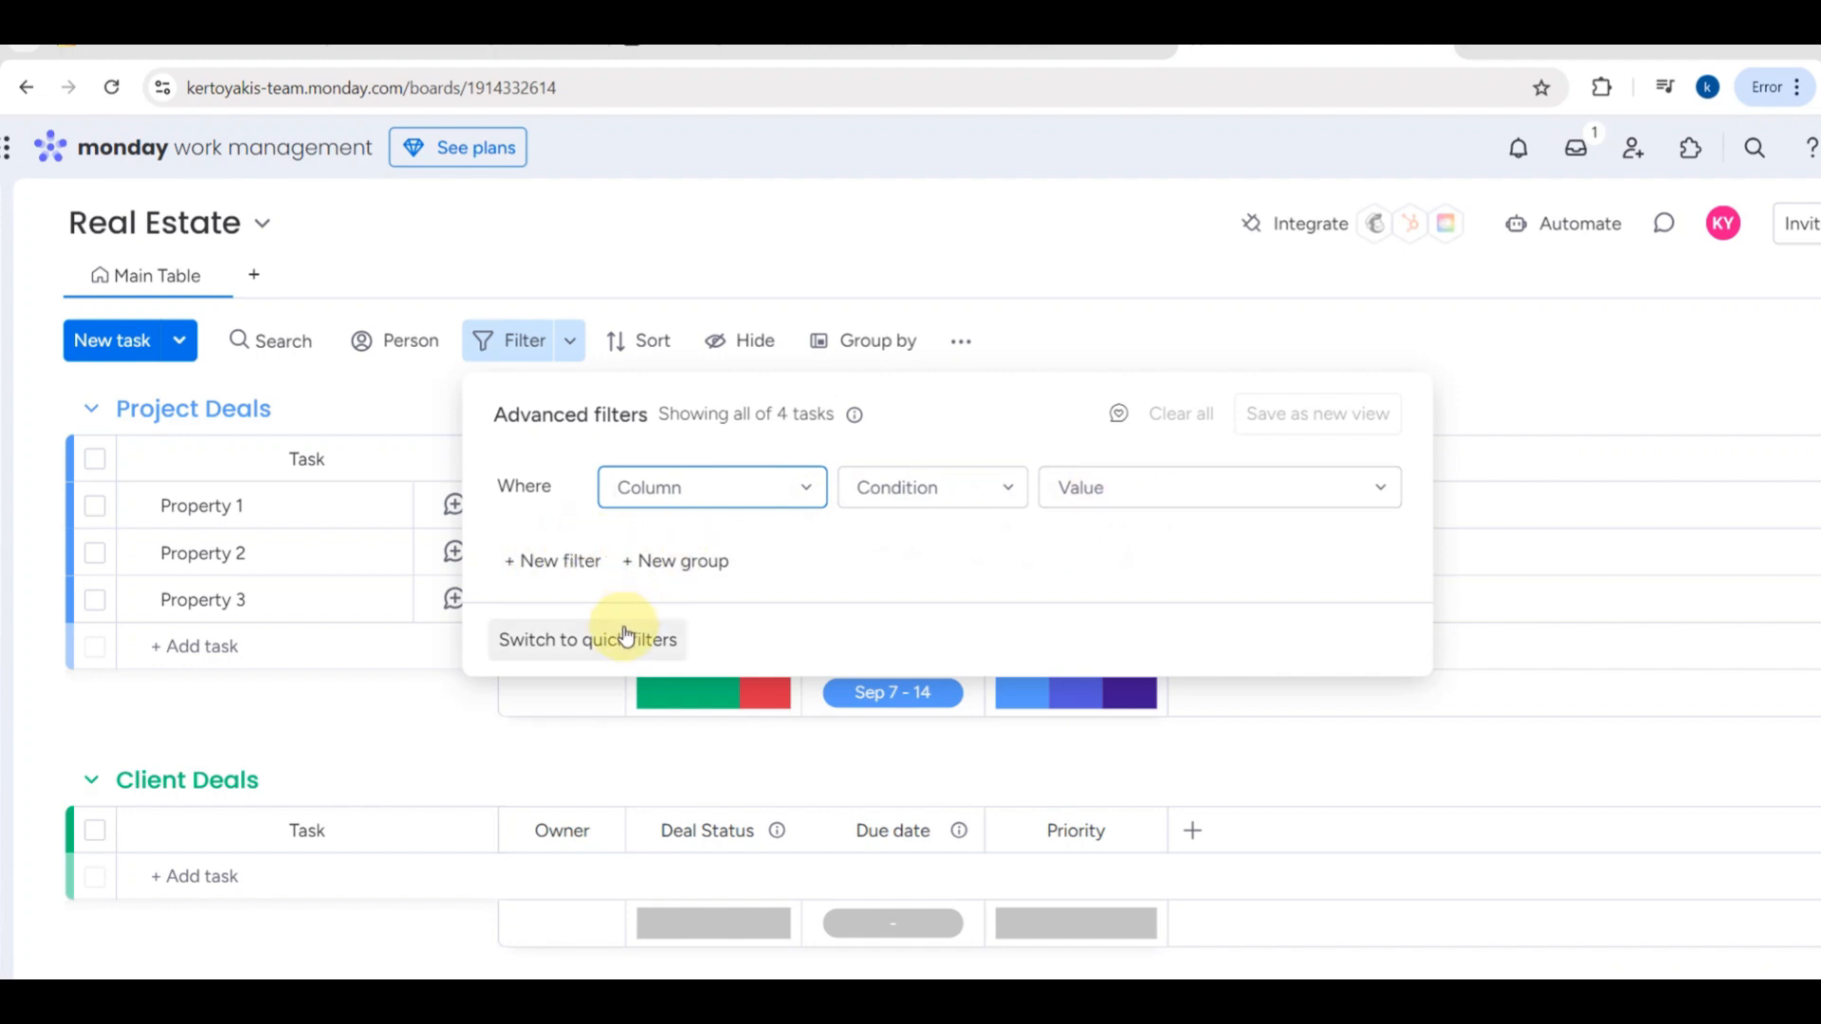
{"action": "left_click", "coordinate": [608, 347]}
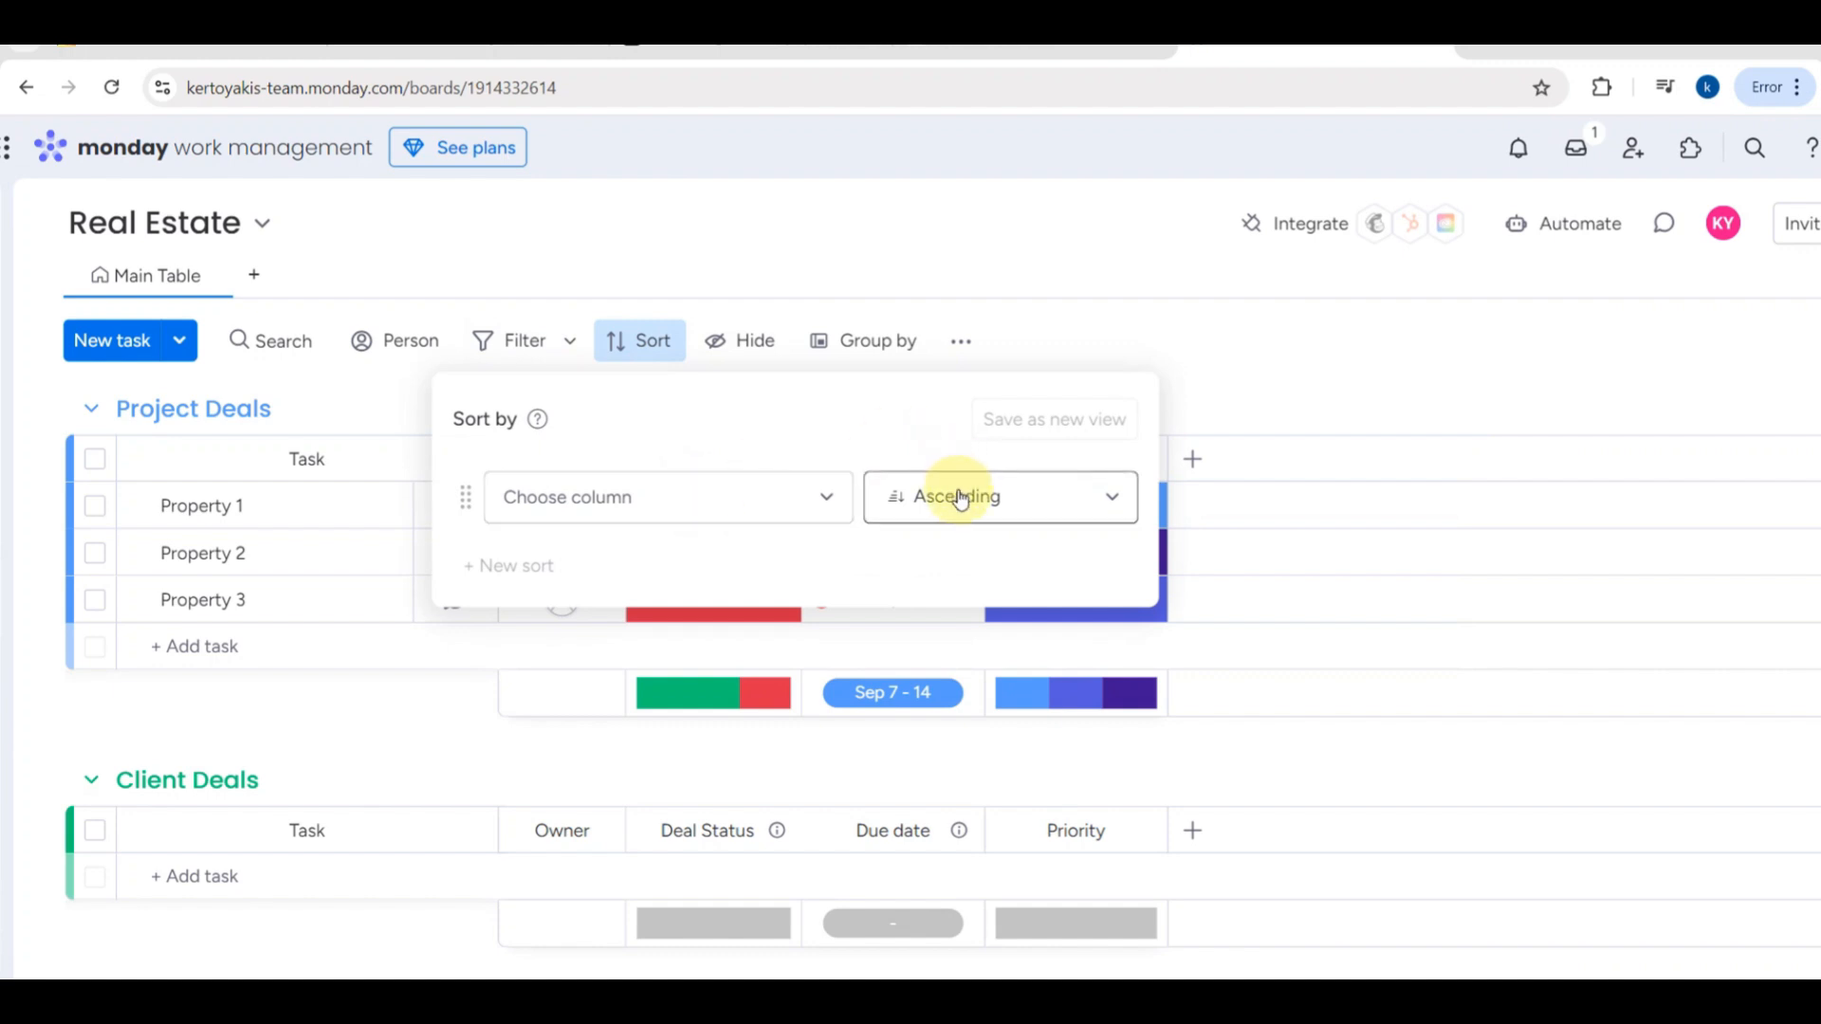
- Hide the Due date column from the board and display it again
{"action": "left_click", "coordinate": [726, 351]}
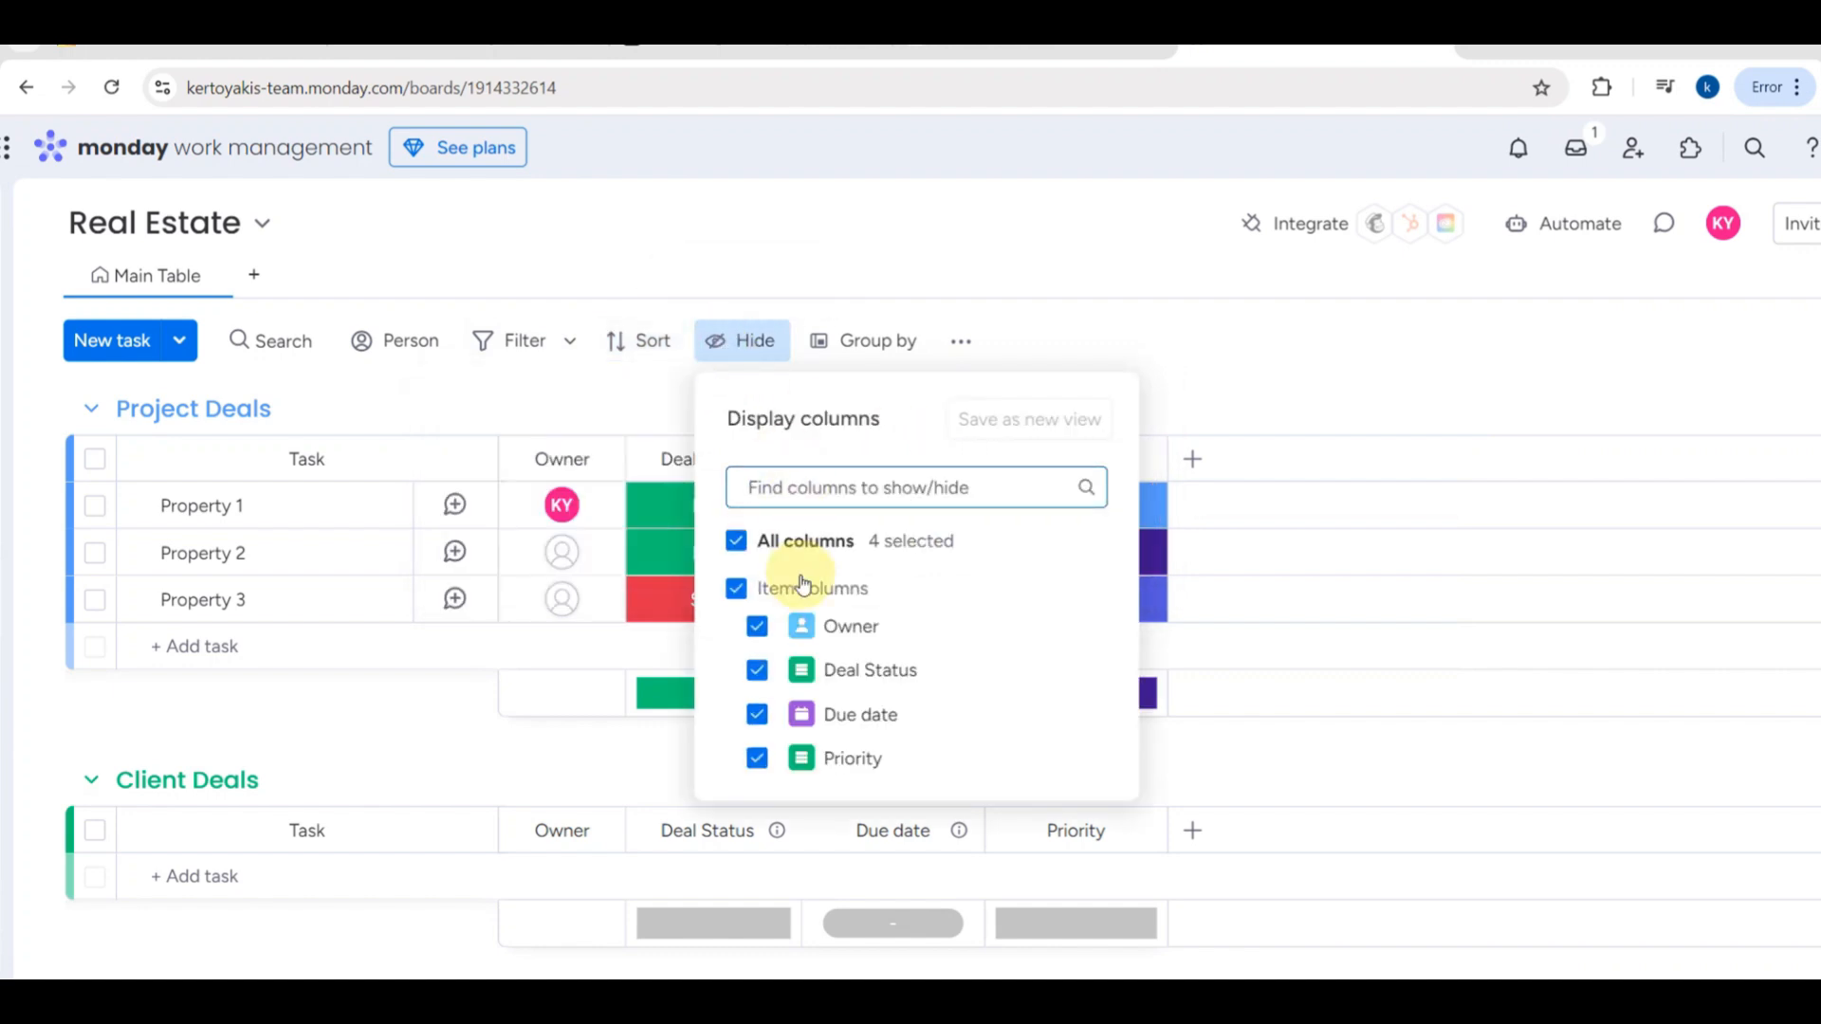
{"action": "left_click", "coordinate": [757, 714]}
{"action": "left_click", "coordinate": [1316, 398]}
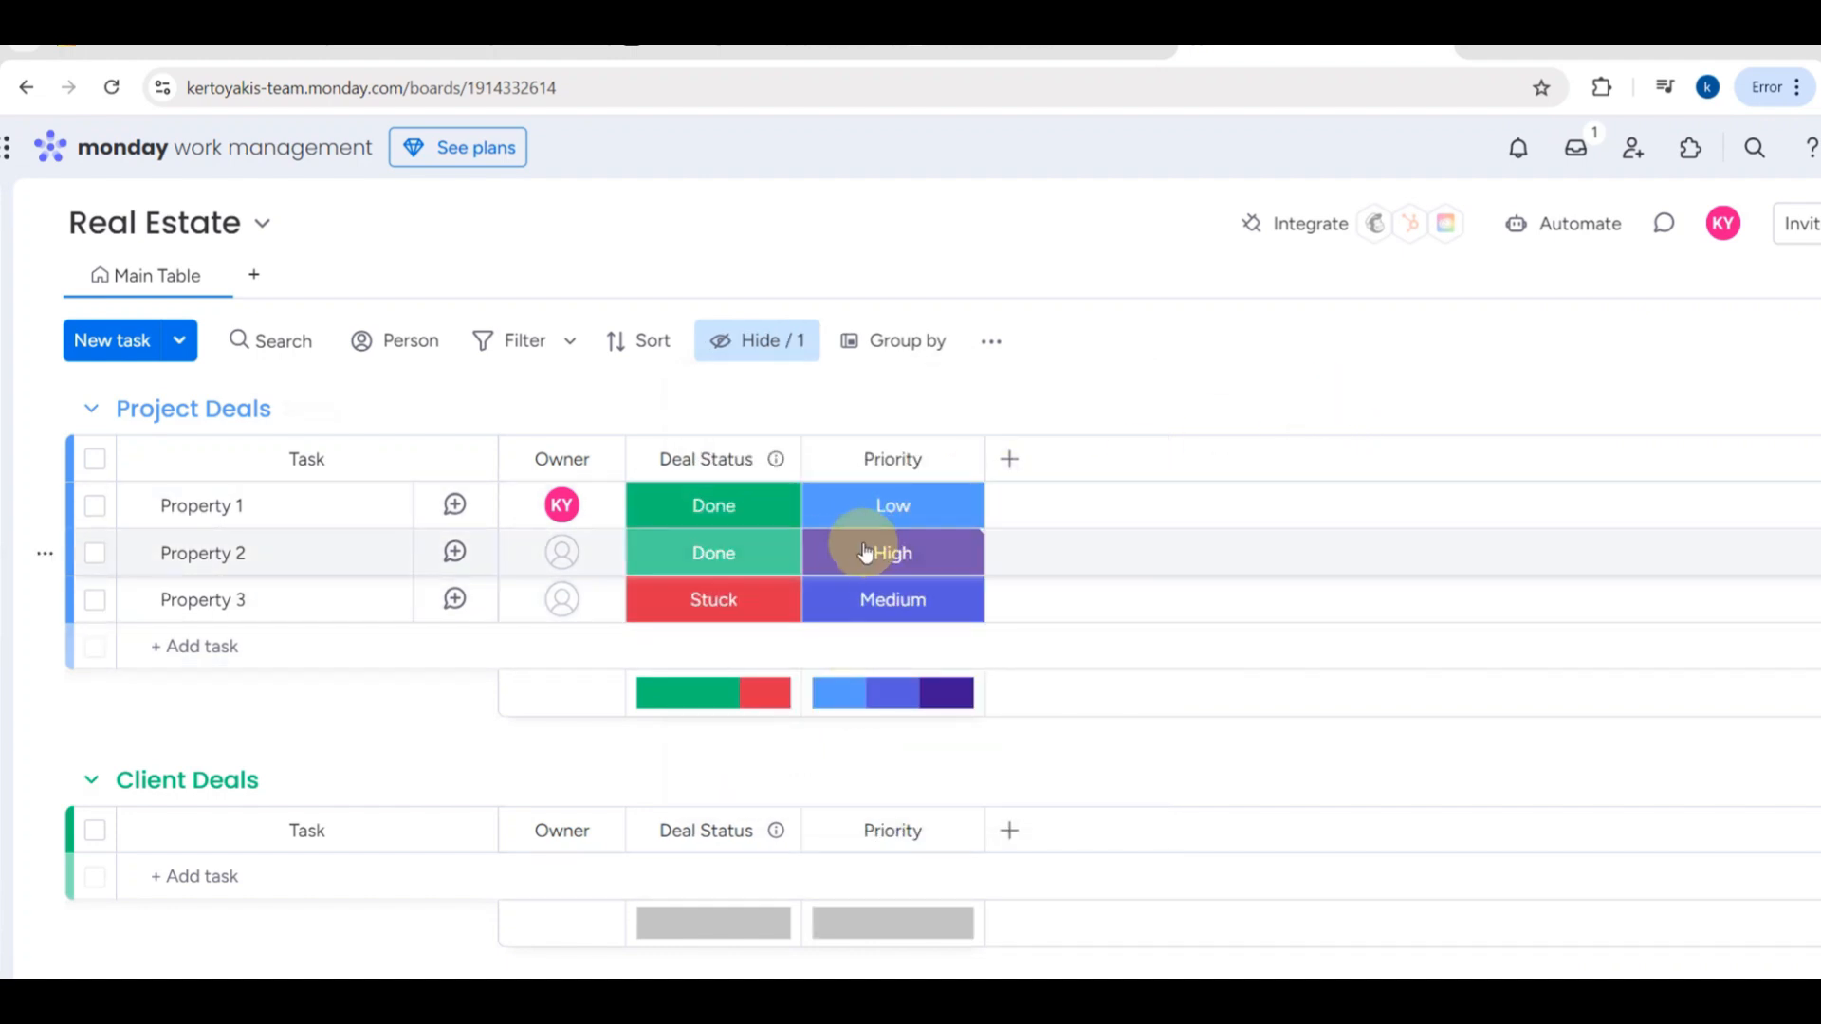
{"action": "left_click", "coordinate": [745, 357]}
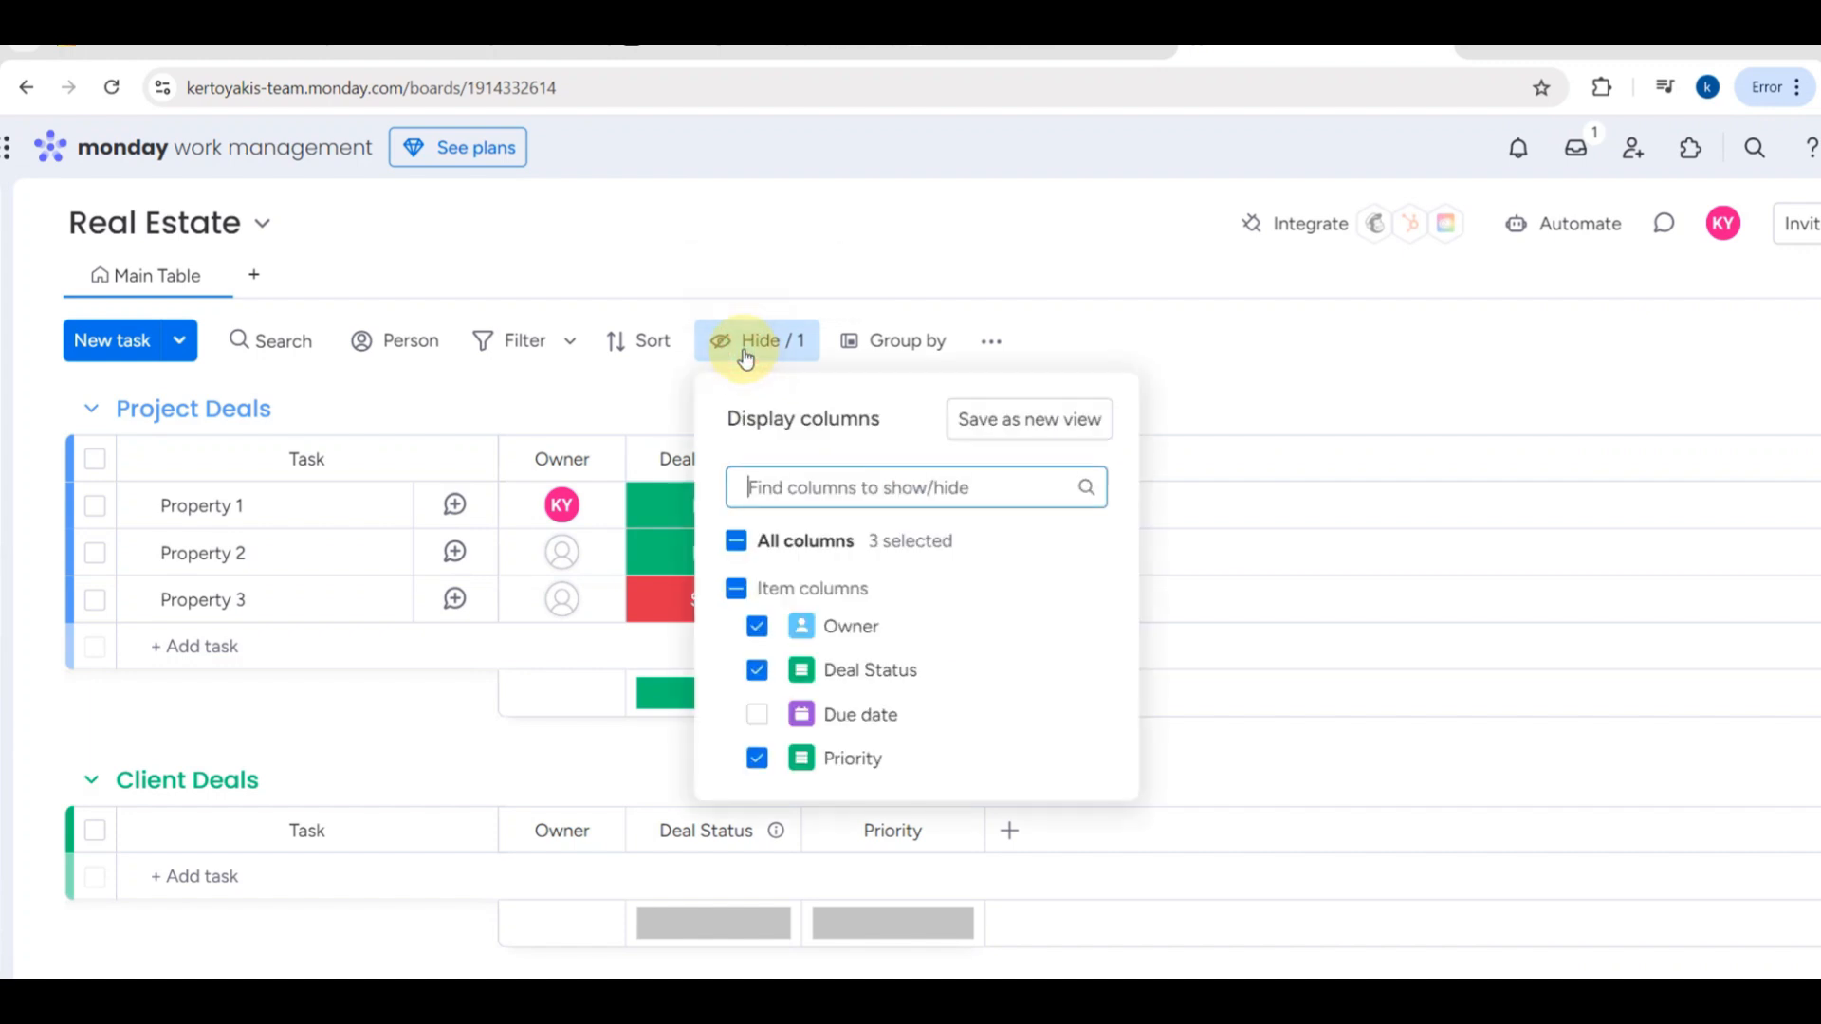
{"action": "left_click", "coordinate": [756, 717]}
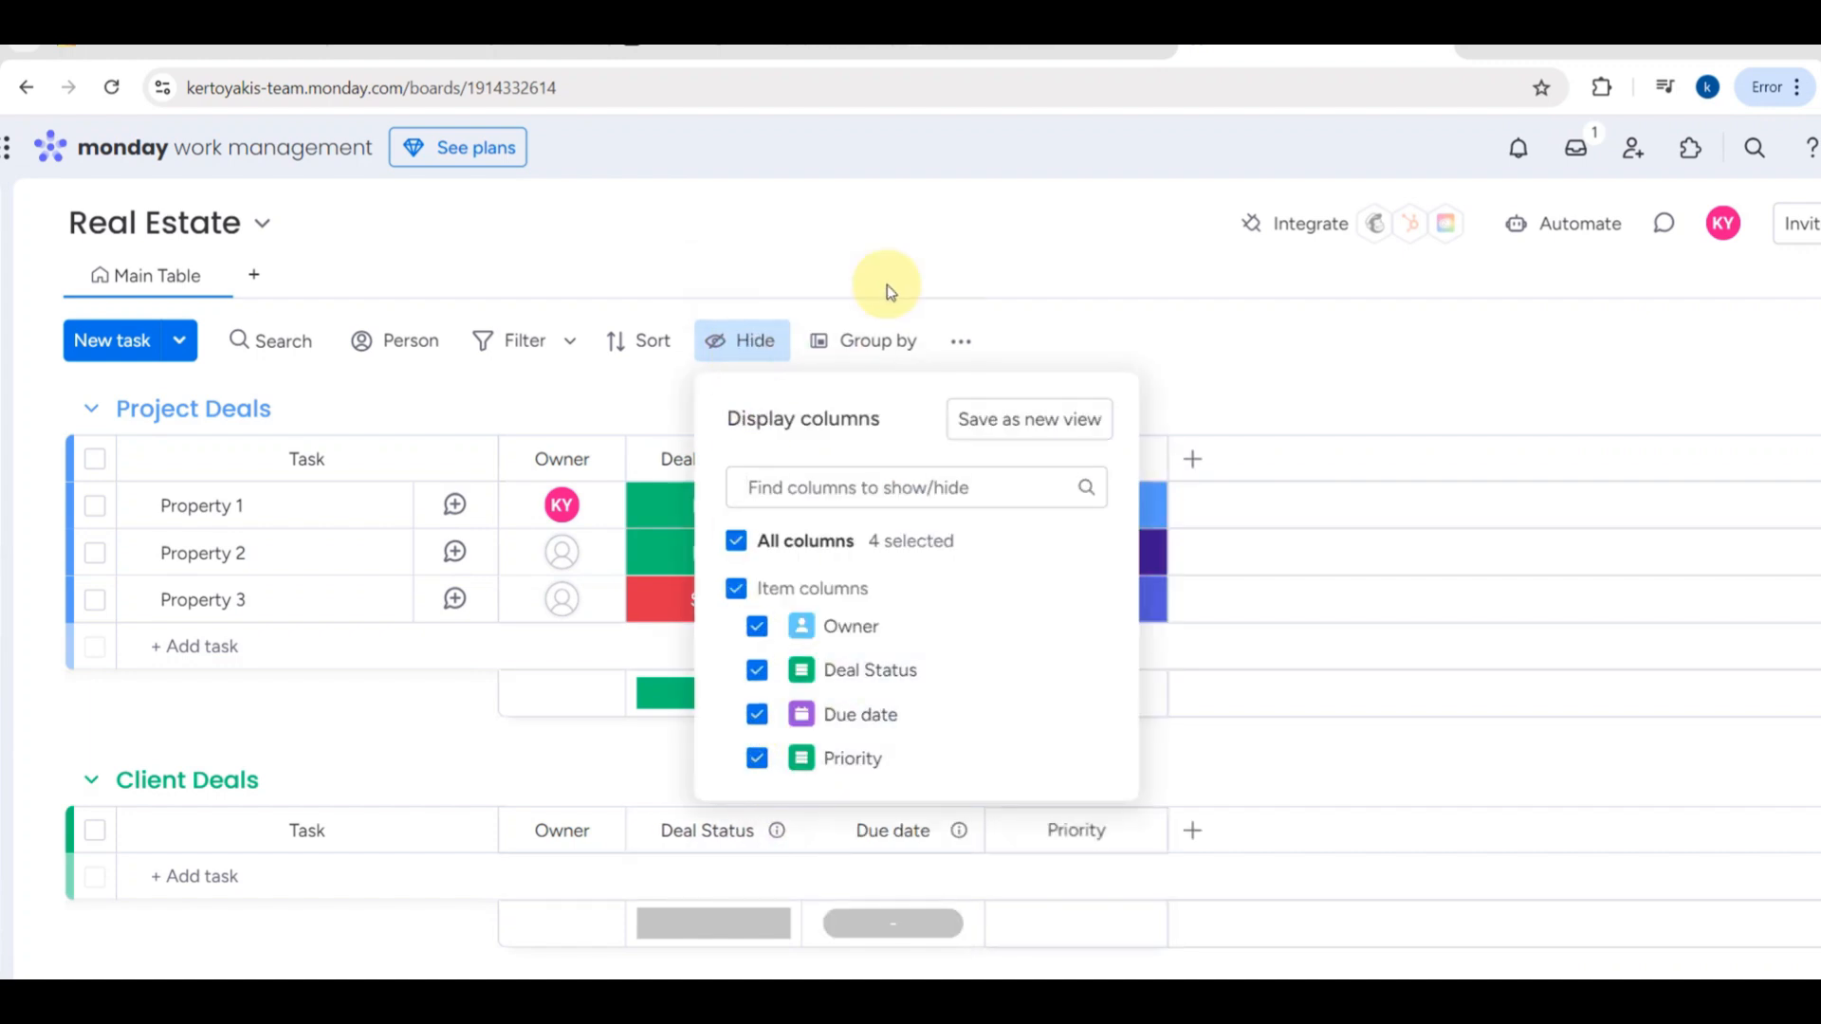
- Review the board's grouping options, then look over the board view types that can be added, without applying any
{"action": "left_click", "coordinate": [872, 343]}
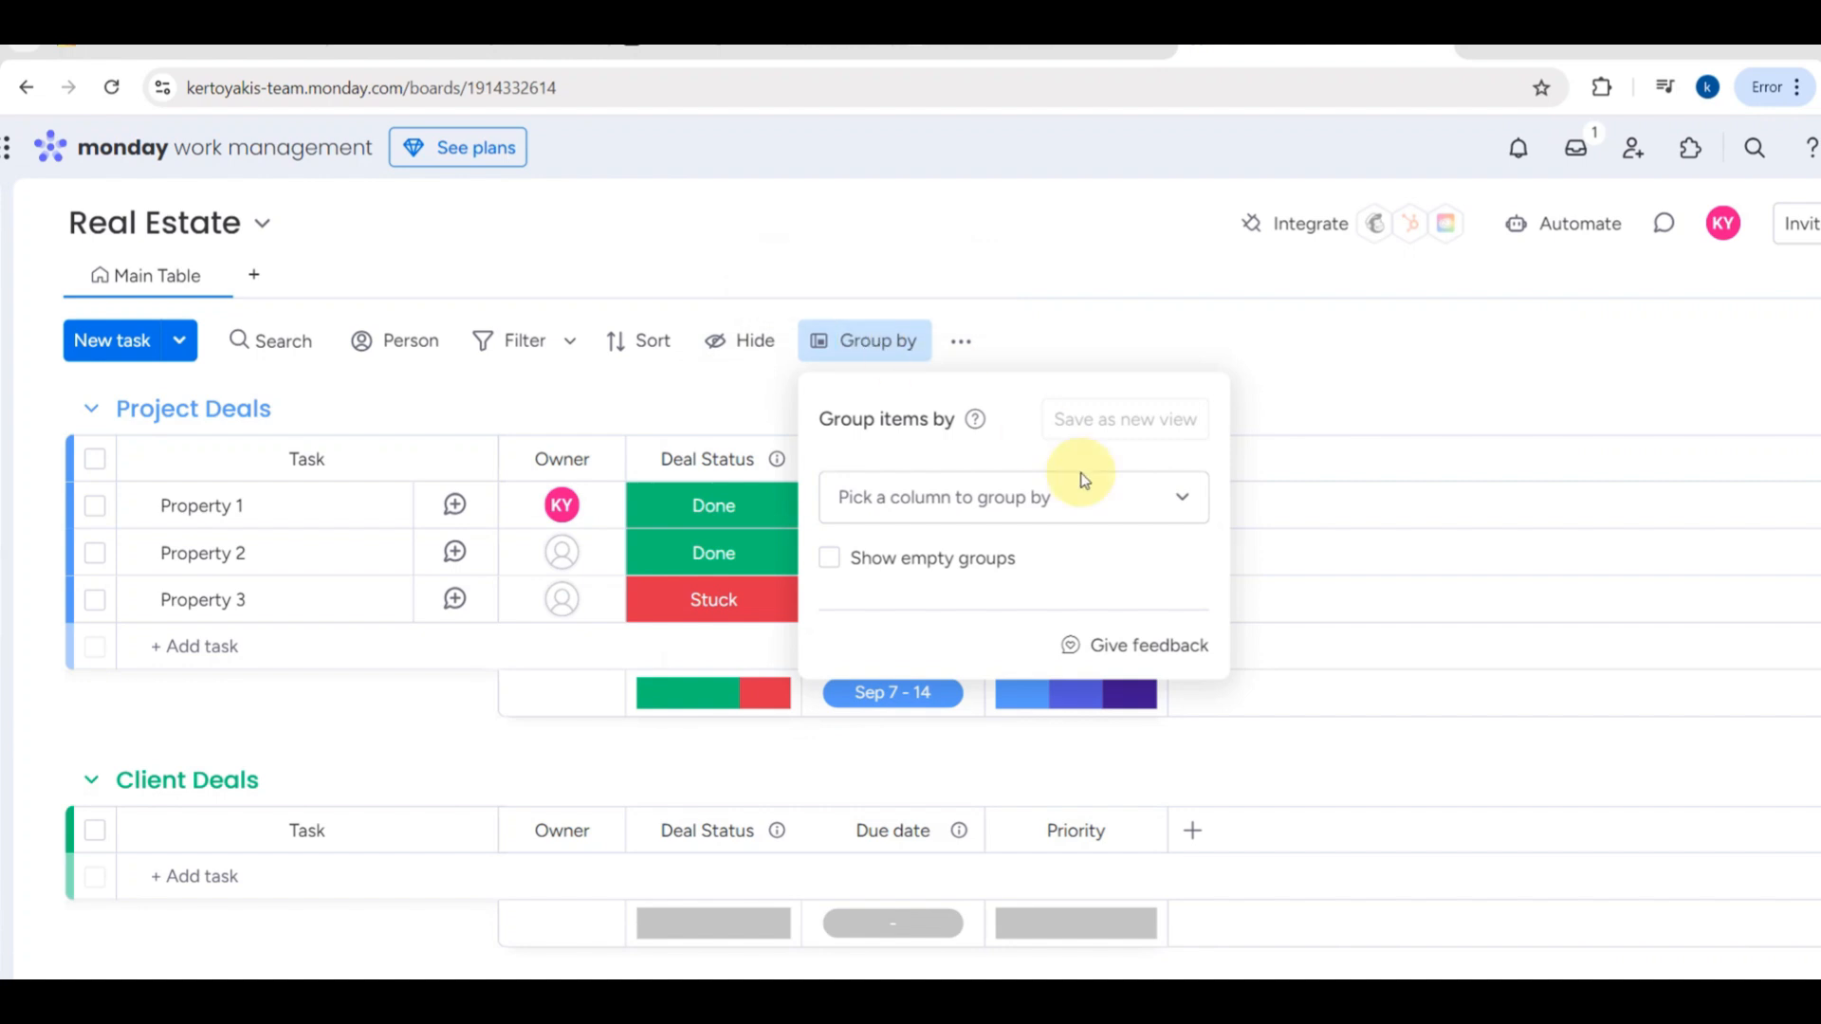
{"action": "left_click", "coordinate": [1033, 343]}
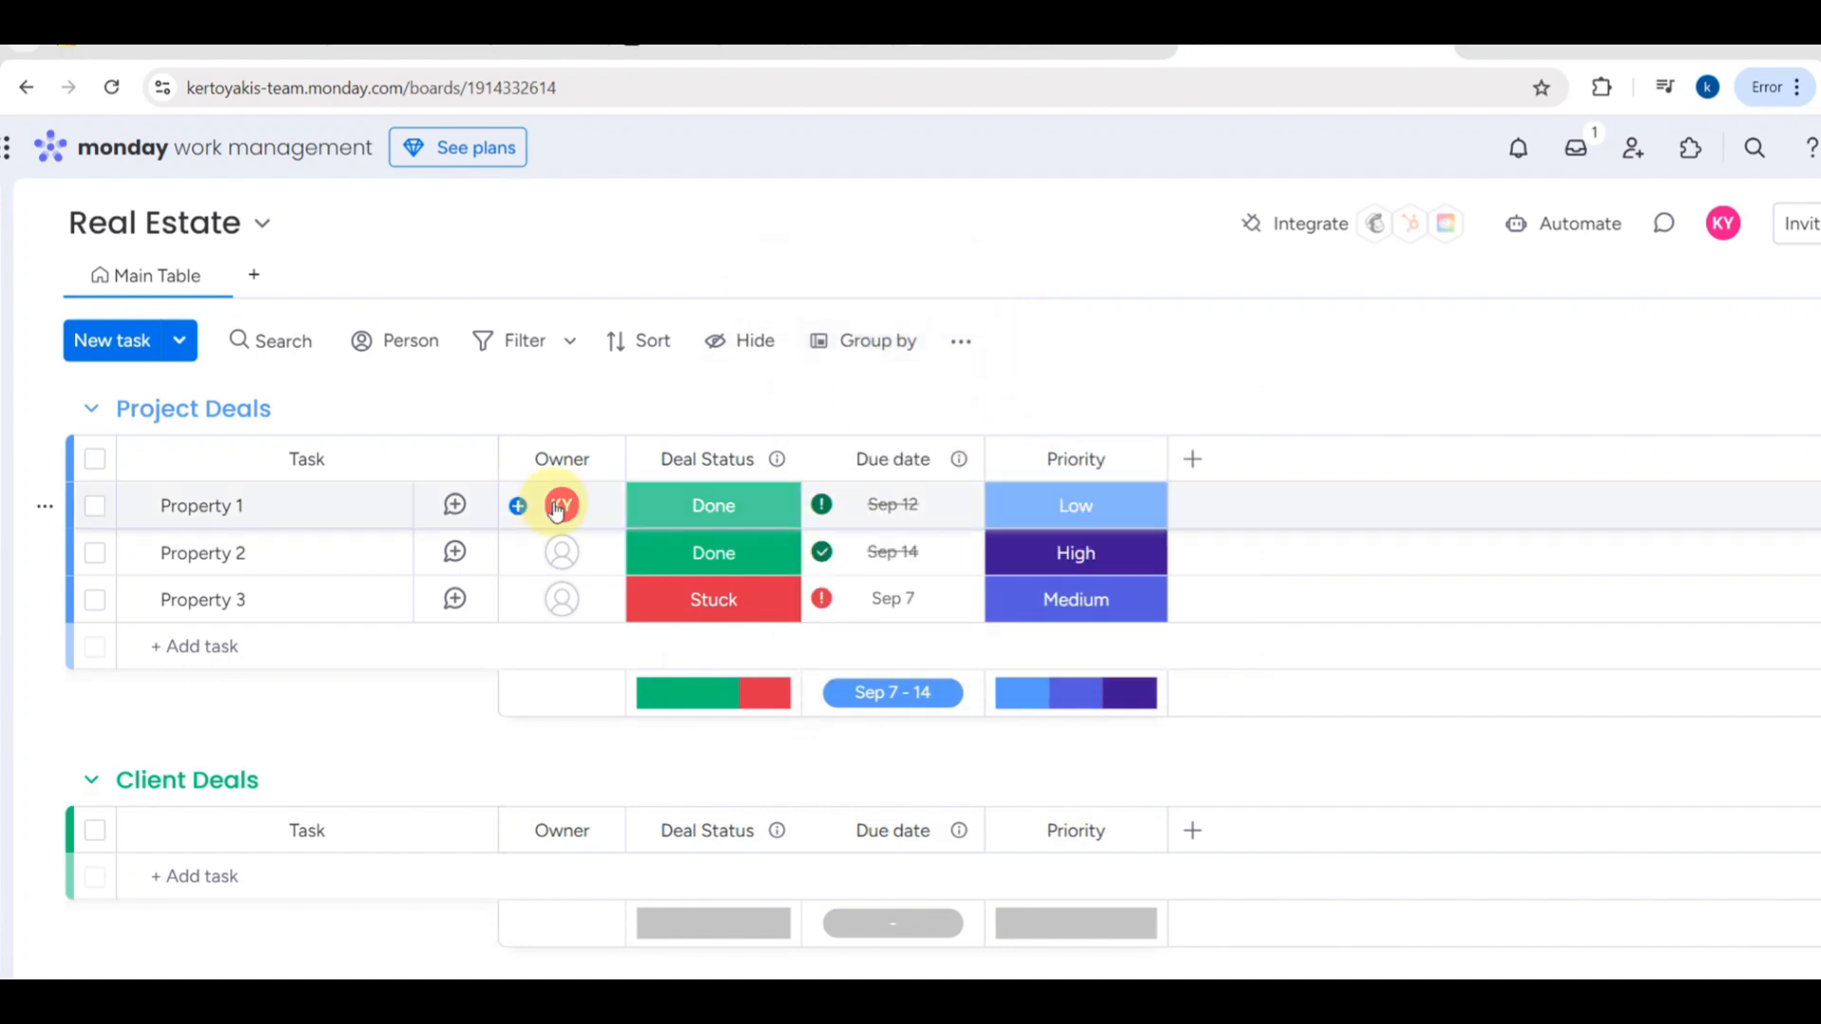
{"action": "scroll", "coordinate": [557, 505], "scroll_direction": "down", "scroll_amount": 1}
{"action": "scroll", "coordinate": [884, 638], "scroll_direction": "down", "scroll_amount": 3}
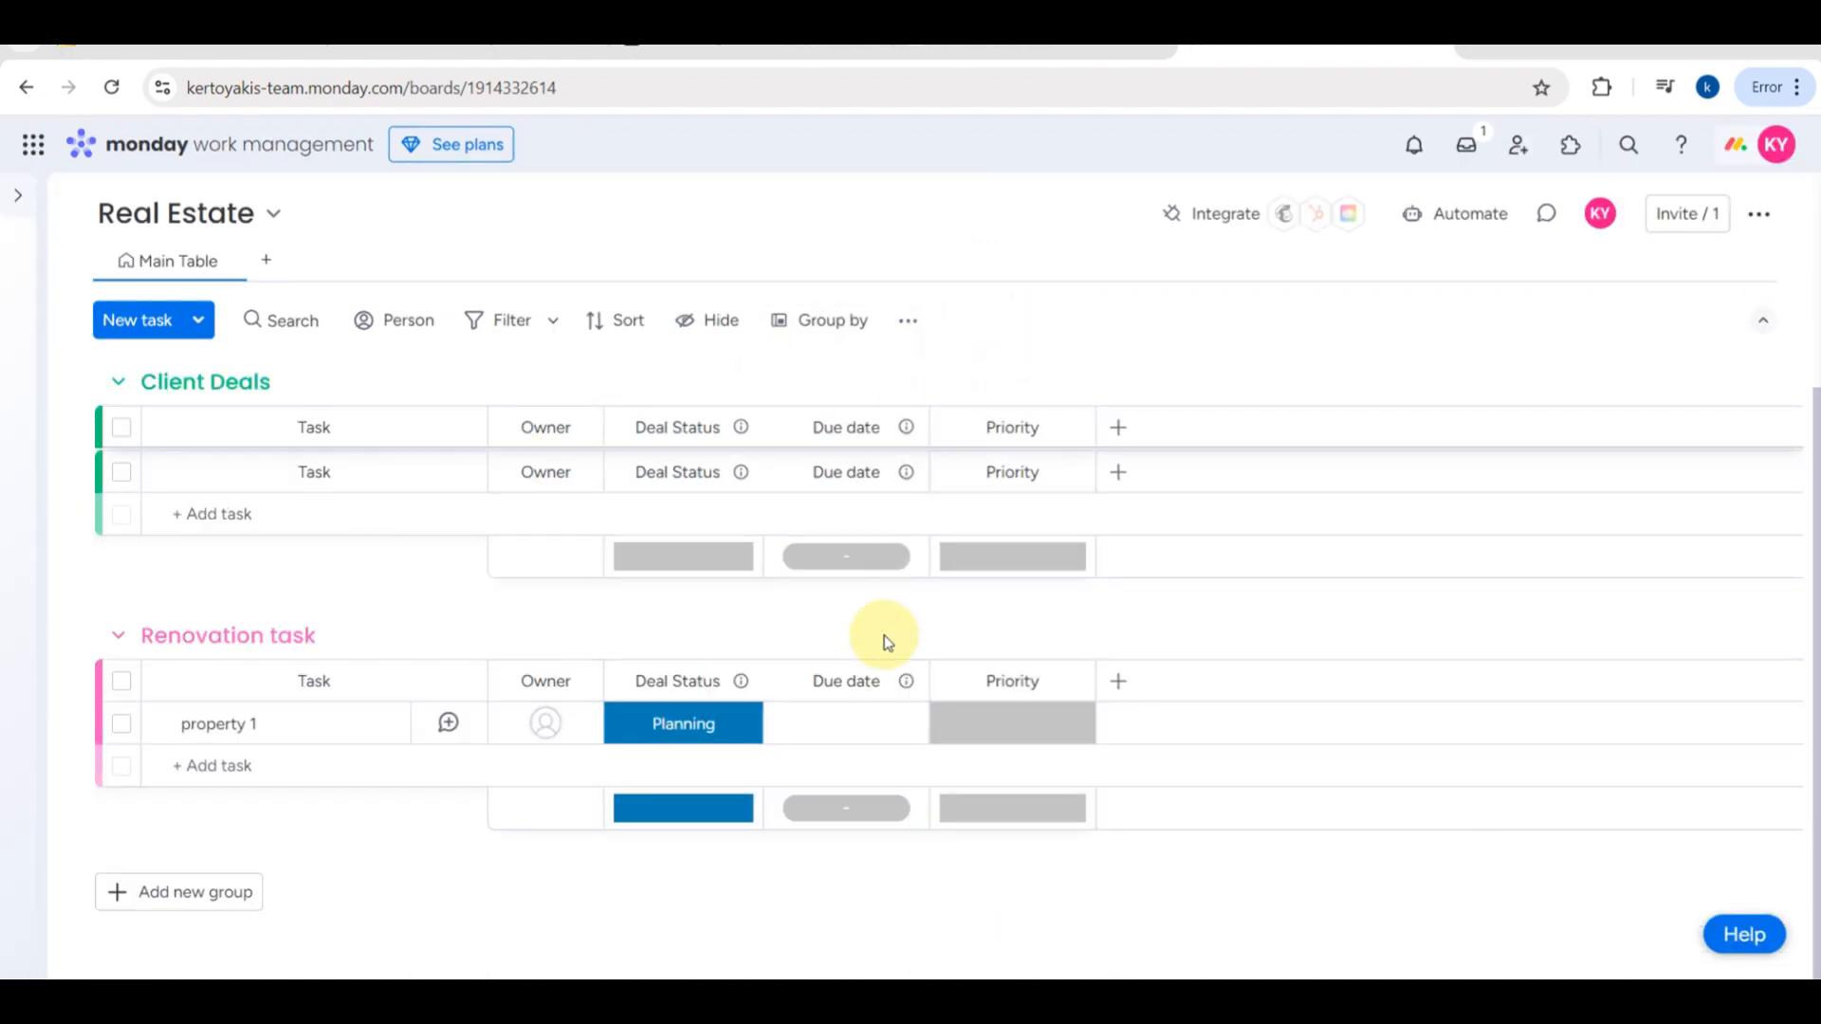
{"action": "scroll", "coordinate": [194, 569], "scroll_direction": "up", "scroll_amount": 3}
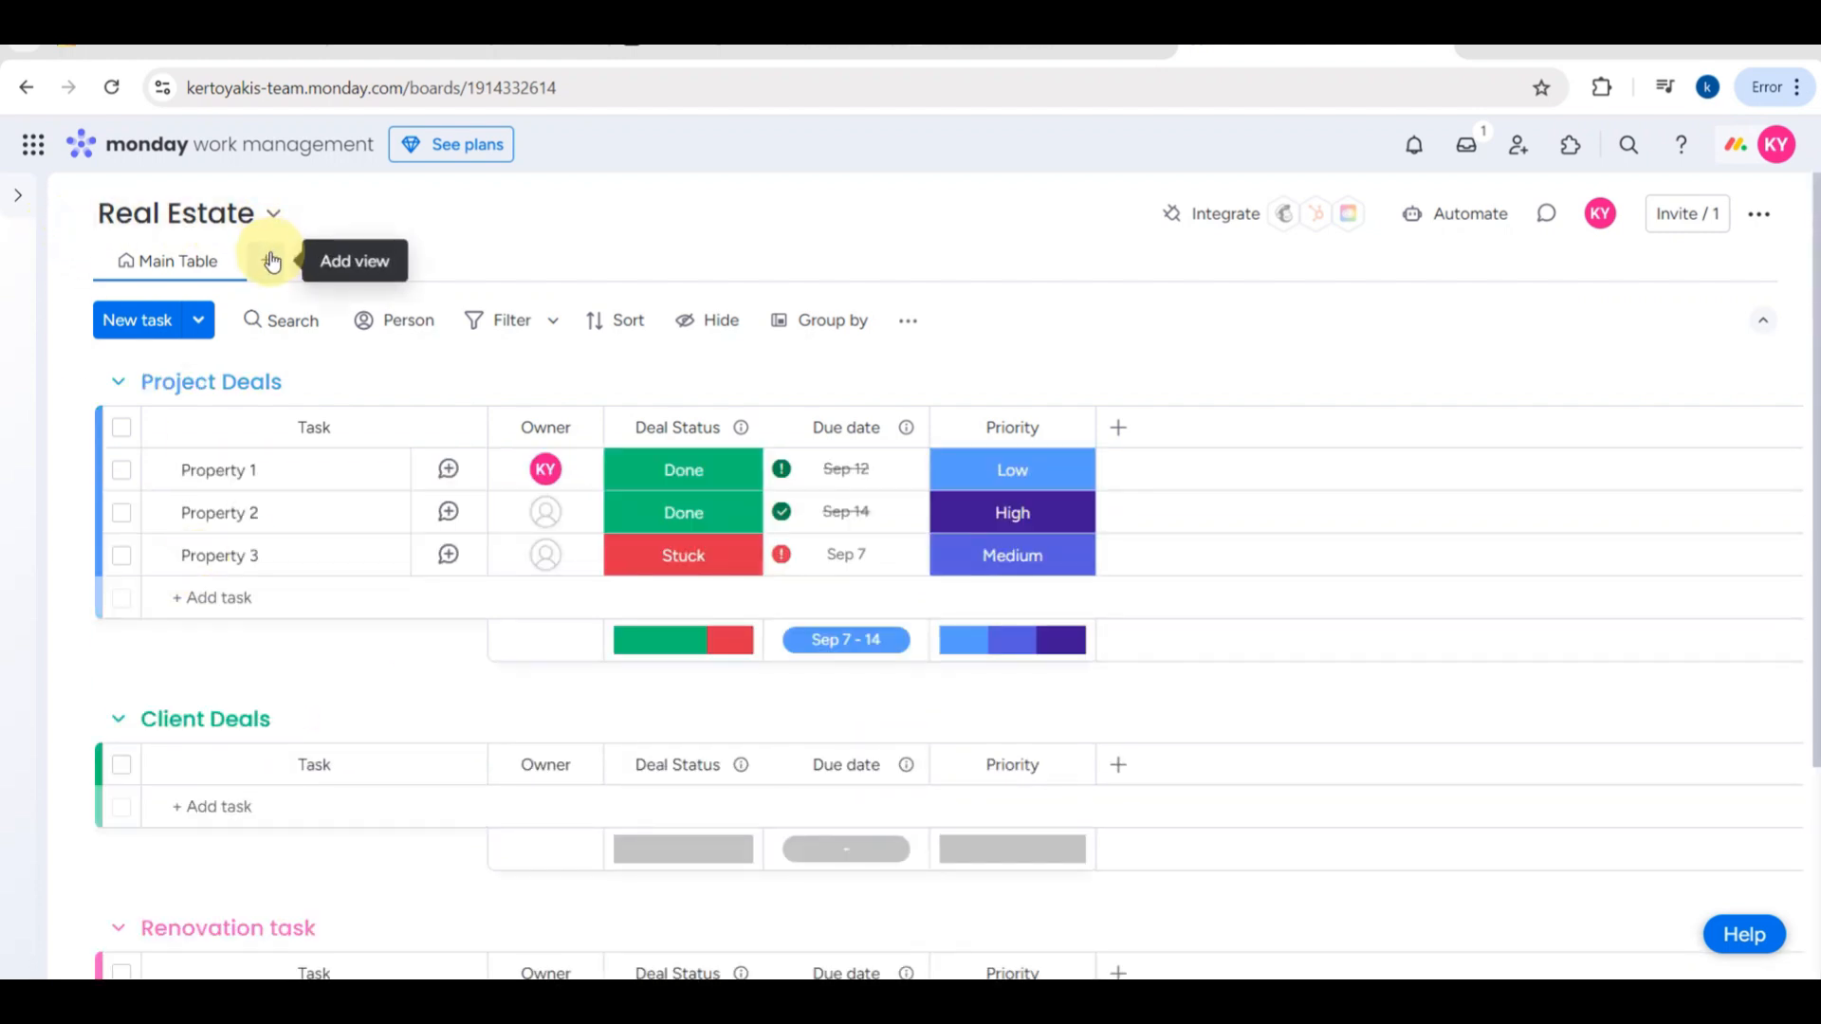
{"action": "left_click", "coordinate": [269, 259]}
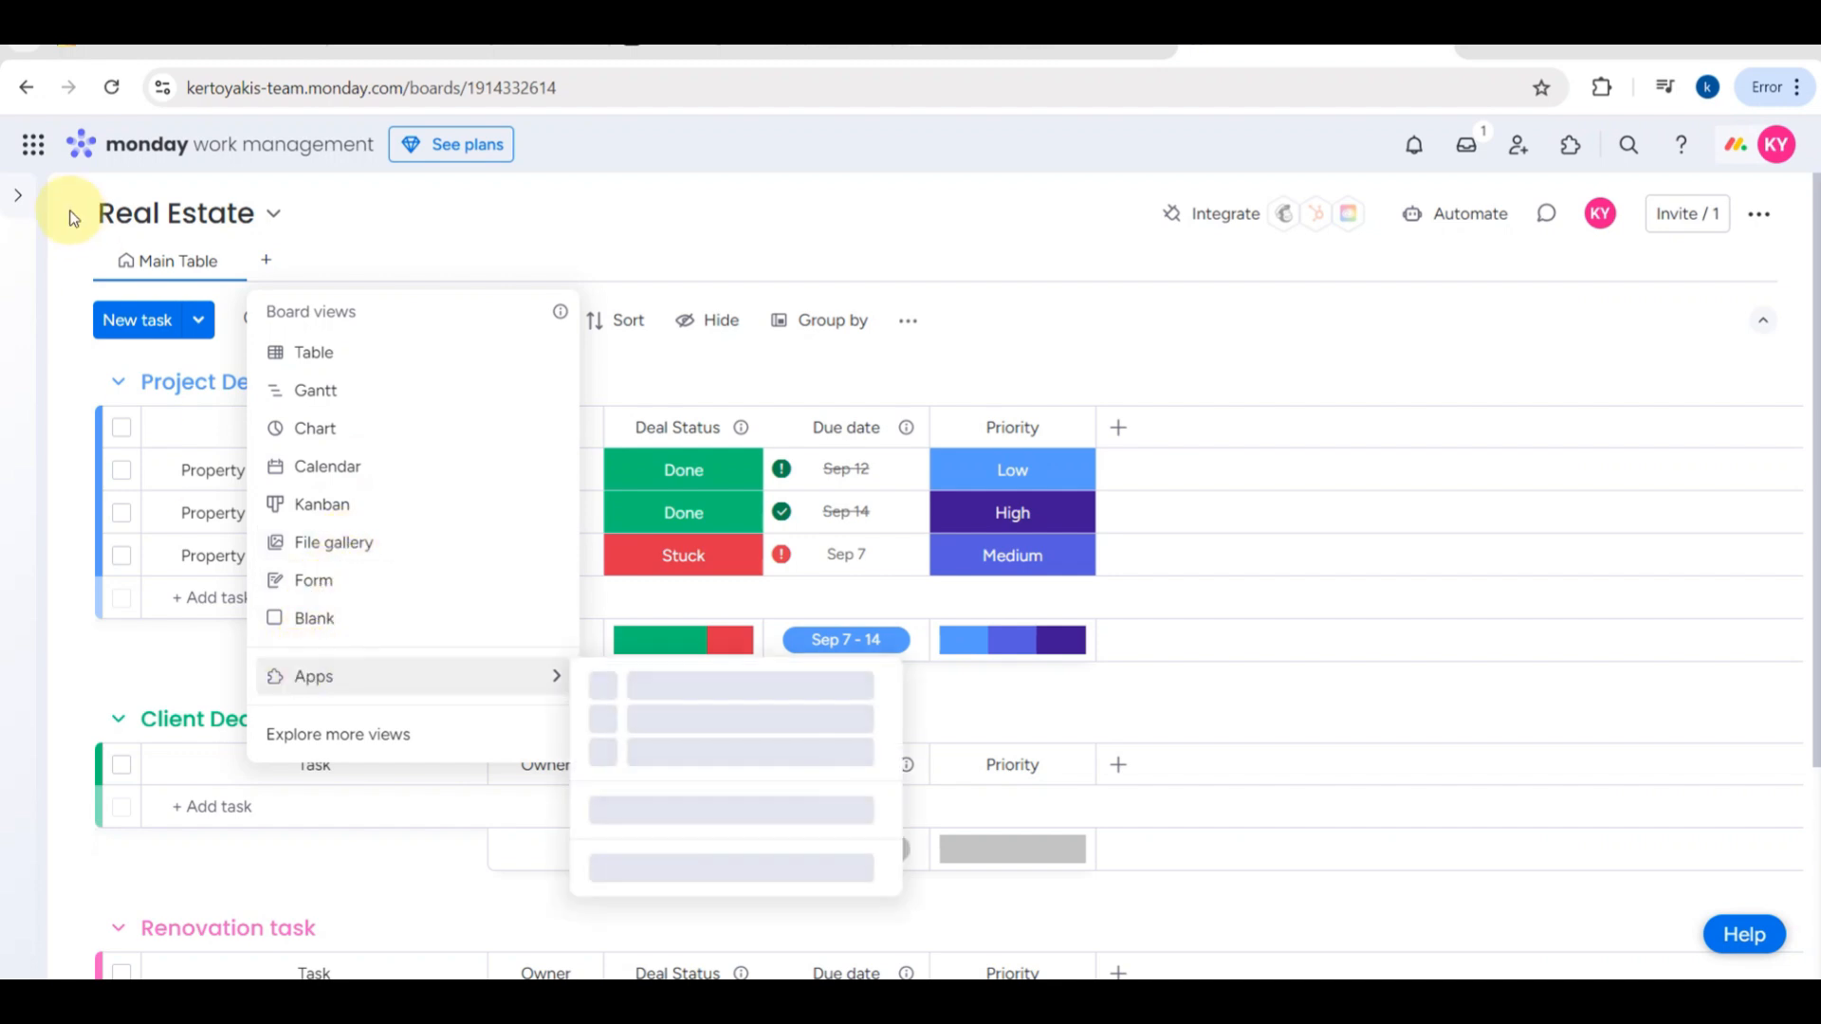
- Expand the collapsed navigation sidebar and check its Favorites section
{"action": "left_click", "coordinate": [15, 200]}
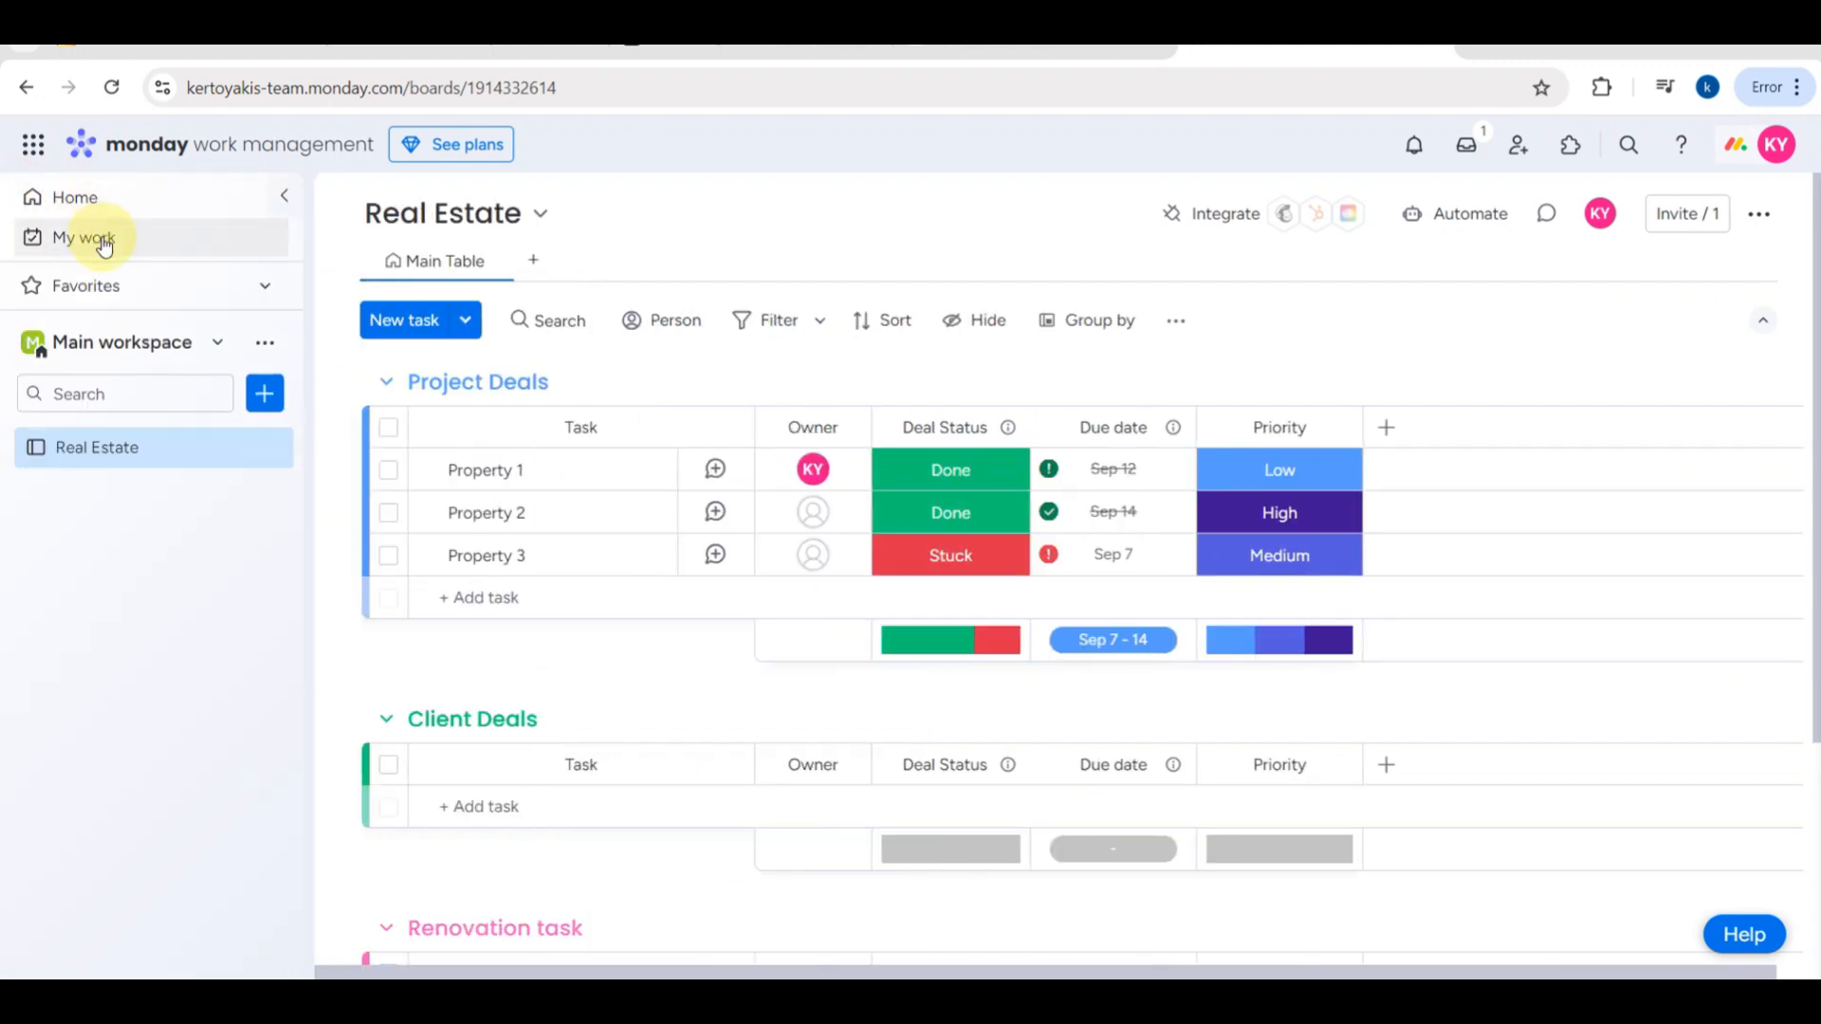
{"action": "left_click", "coordinate": [267, 286]}
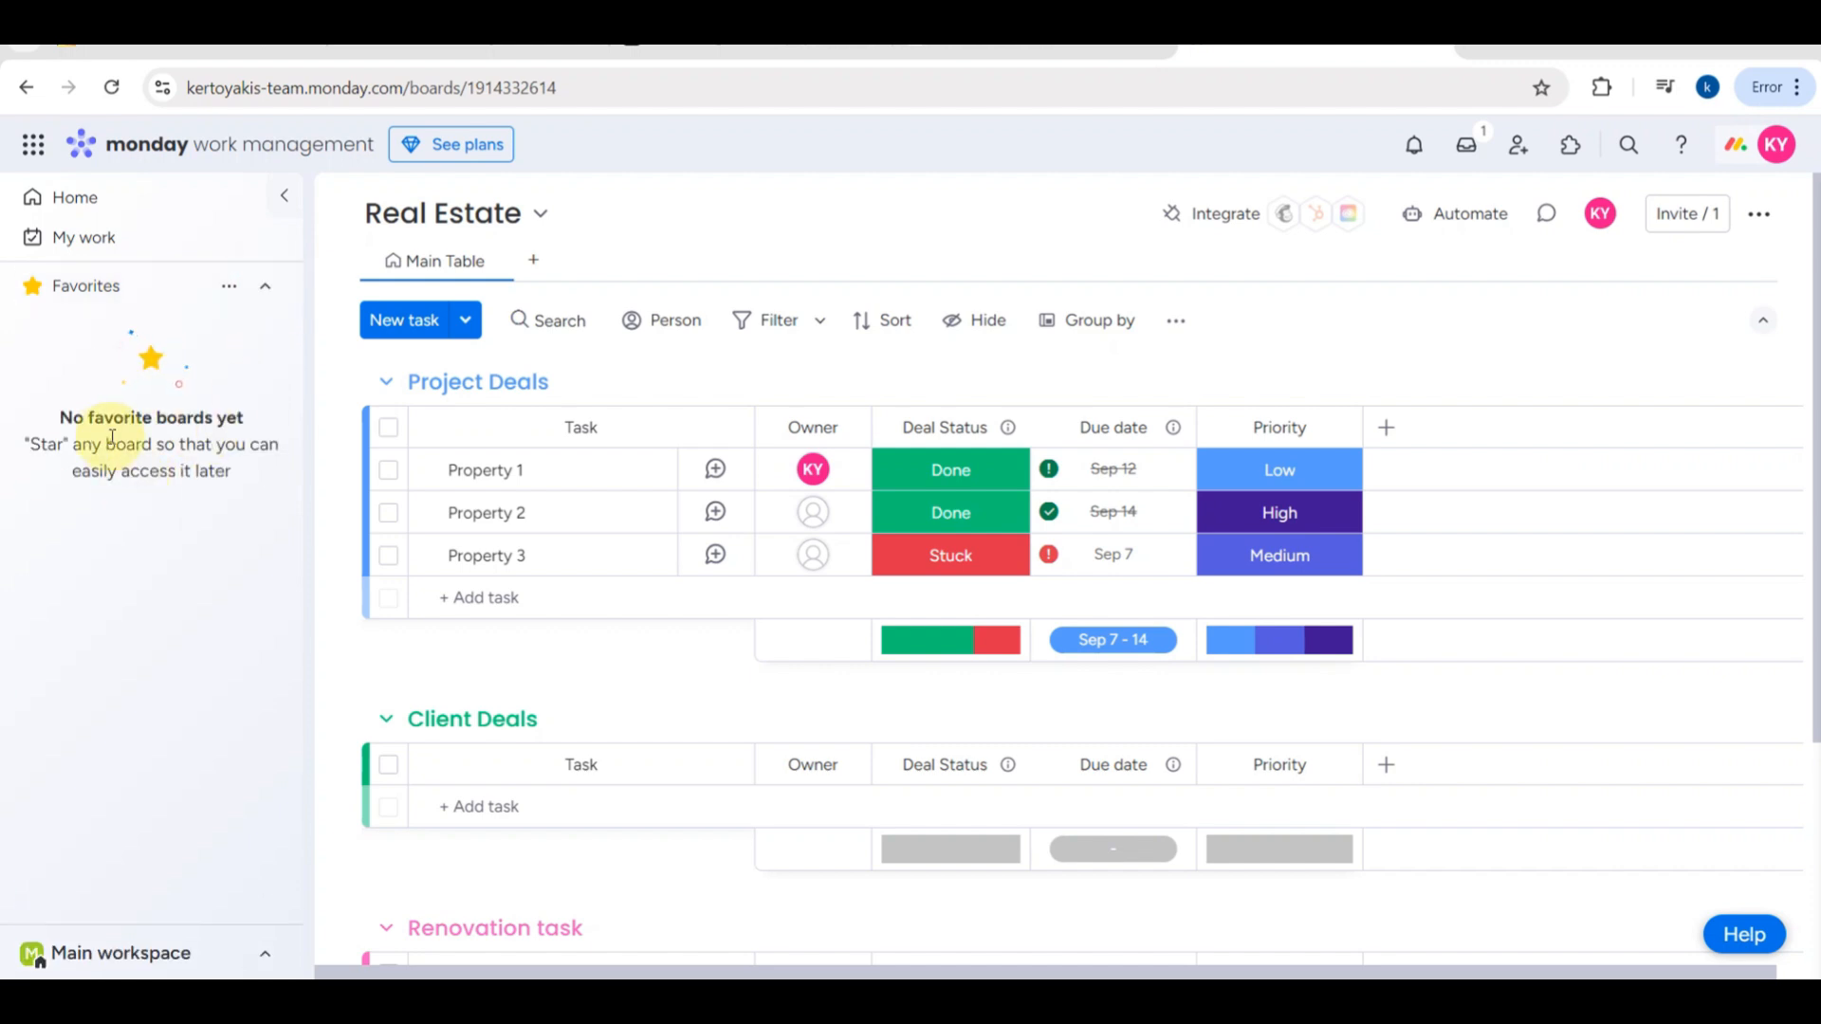
{"action": "left_click", "coordinate": [262, 288]}
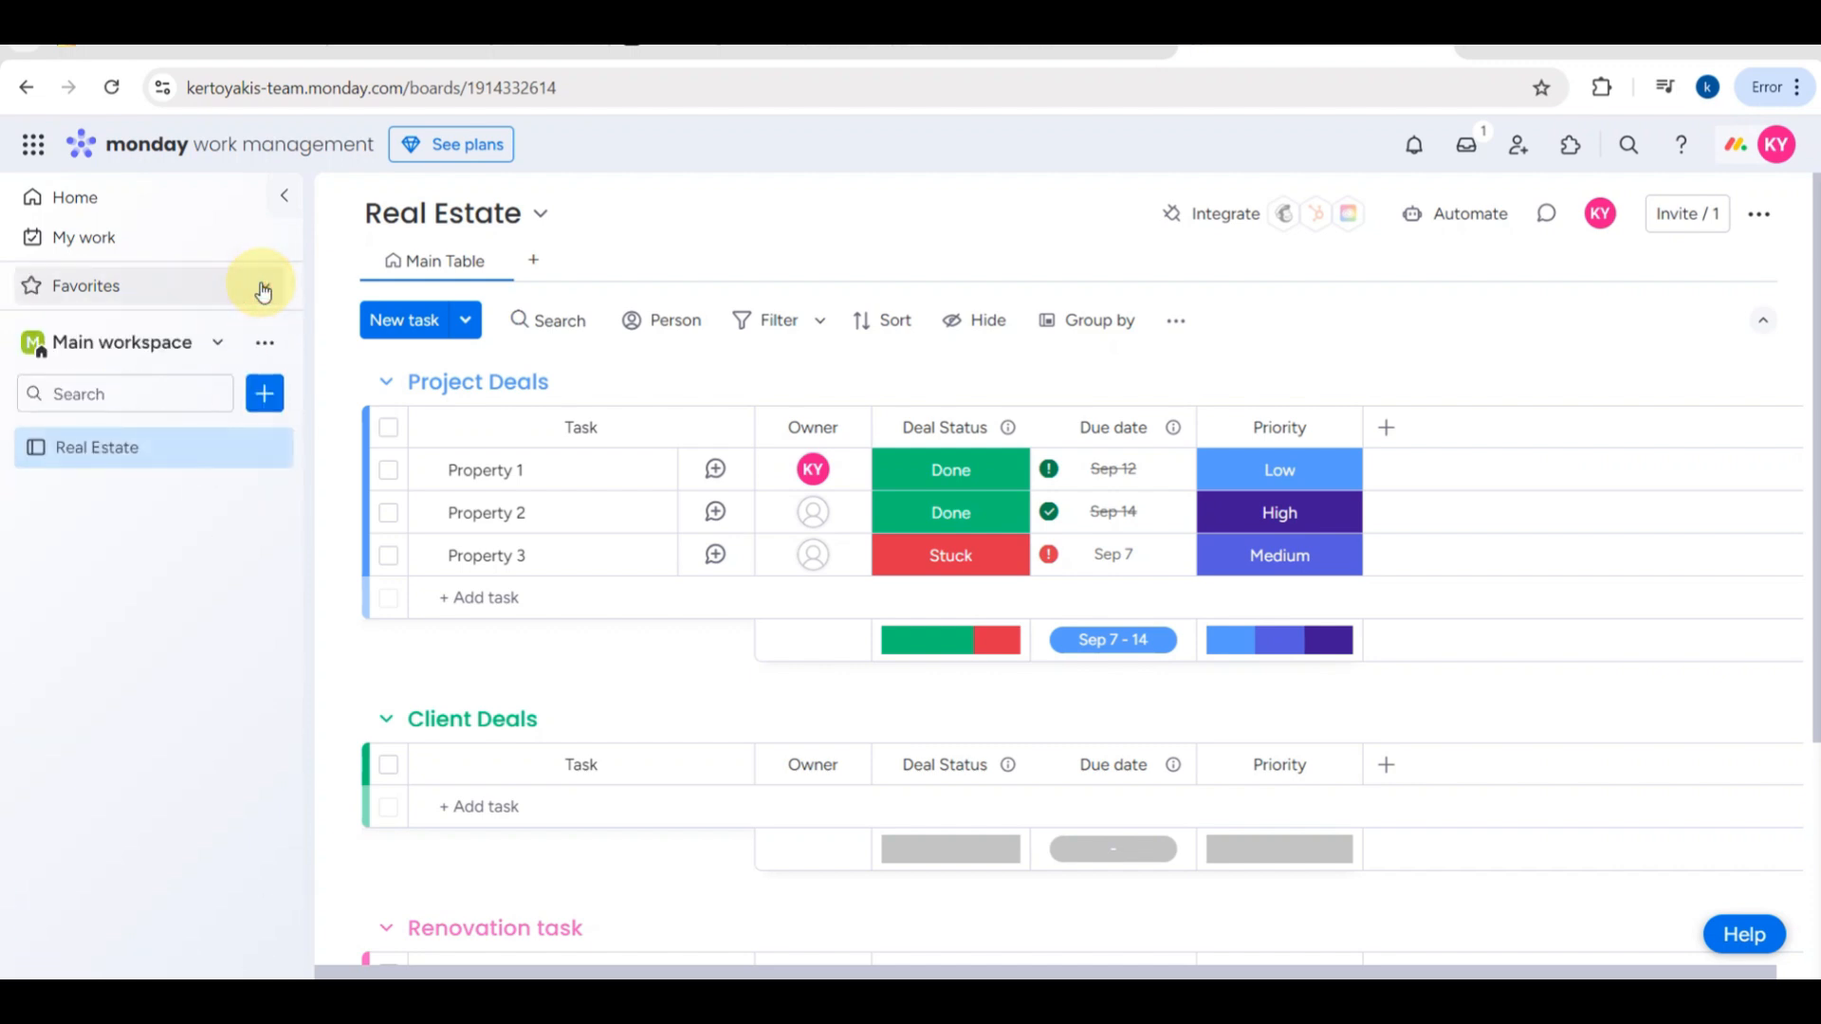
- Open the My Work page and look over the assigned items by date
{"action": "left_click", "coordinate": [200, 241]}
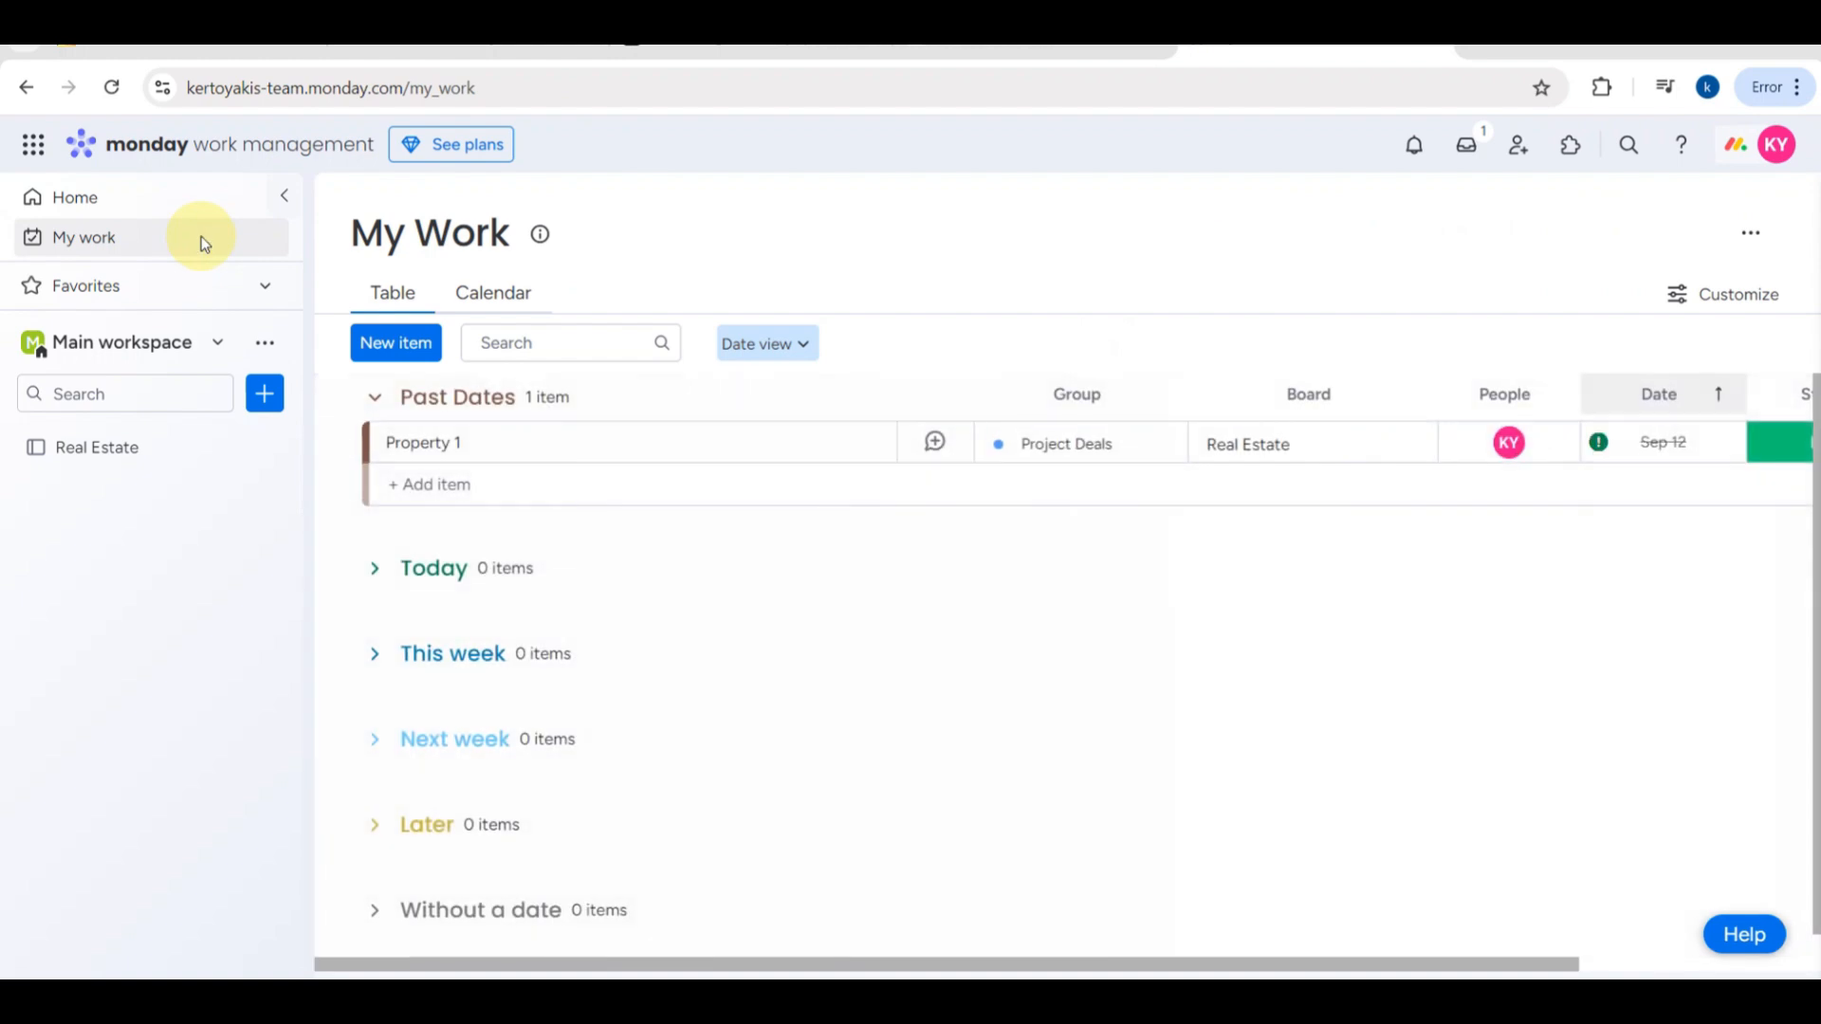
{"action": "scroll", "coordinate": [597, 576], "scroll_direction": "down", "scroll_amount": 1}
{"action": "scroll", "coordinate": [599, 582], "scroll_direction": "up", "scroll_amount": 1}
- Open the Home page and look over its recently visited boards, update feed and workspaces
{"action": "left_click", "coordinate": [152, 207]}
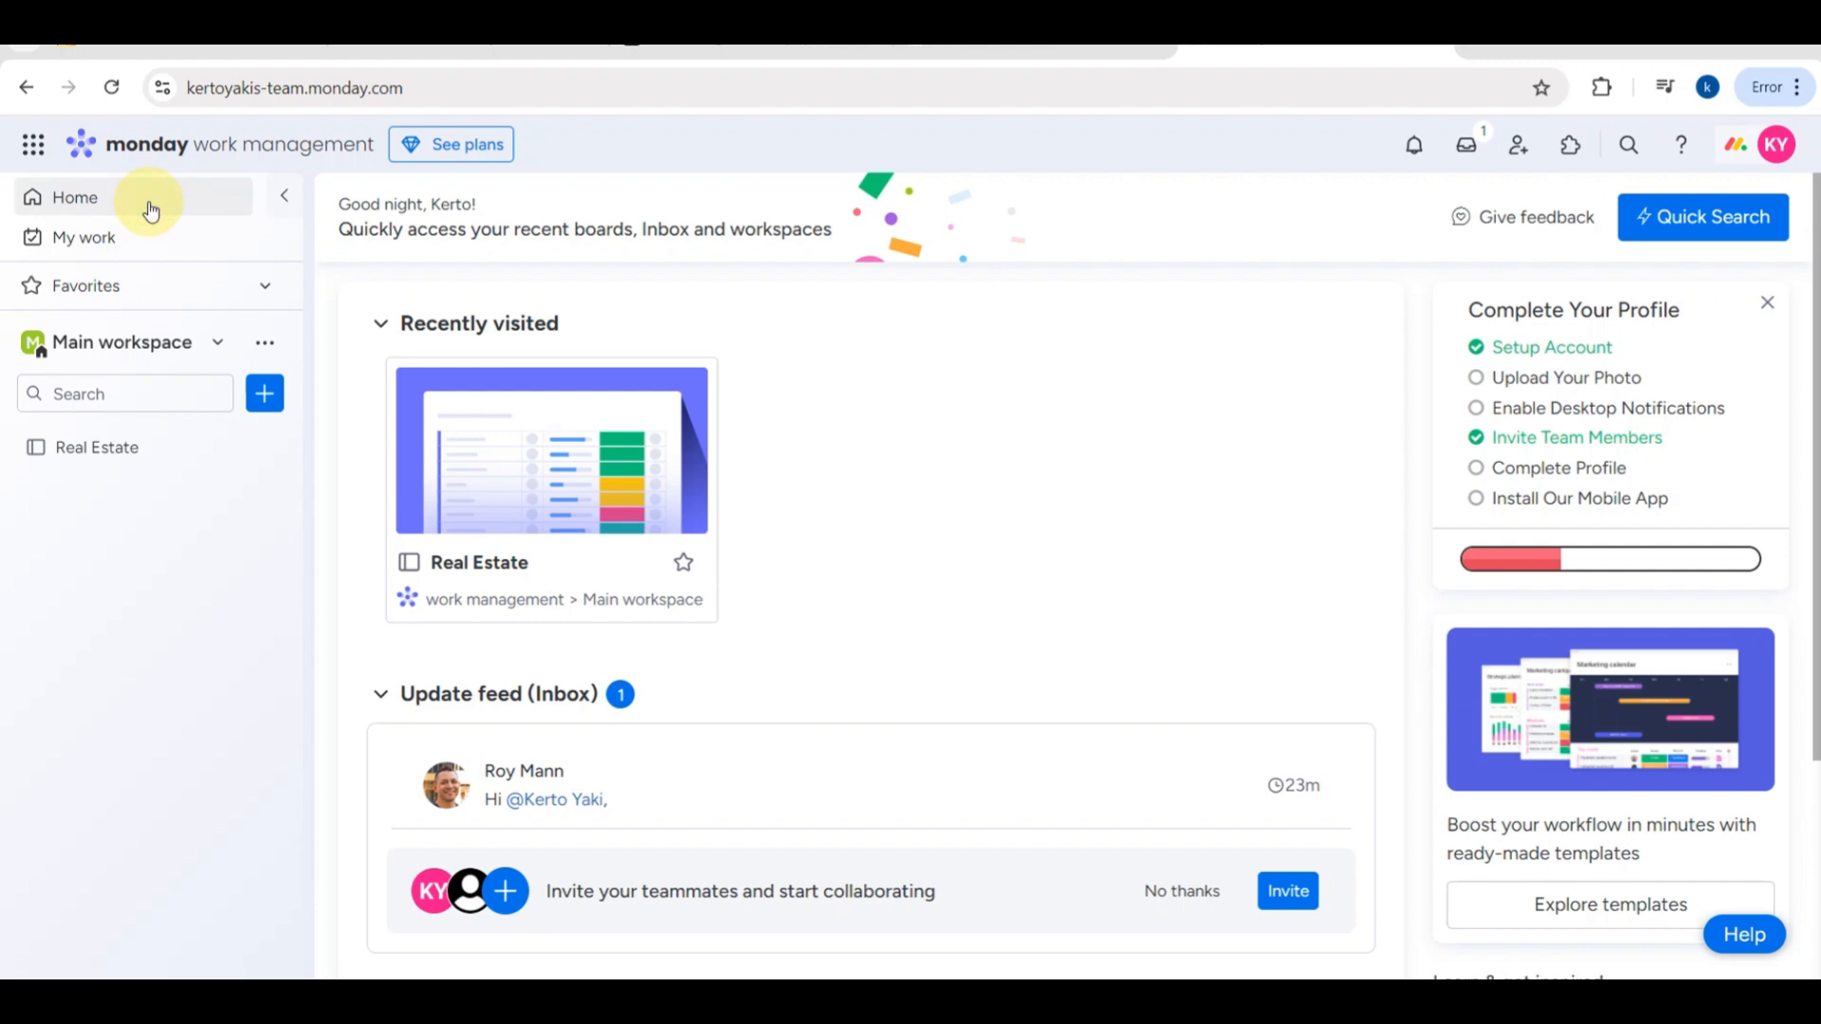
{"action": "scroll", "coordinate": [573, 690], "scroll_direction": "down", "scroll_amount": 1}
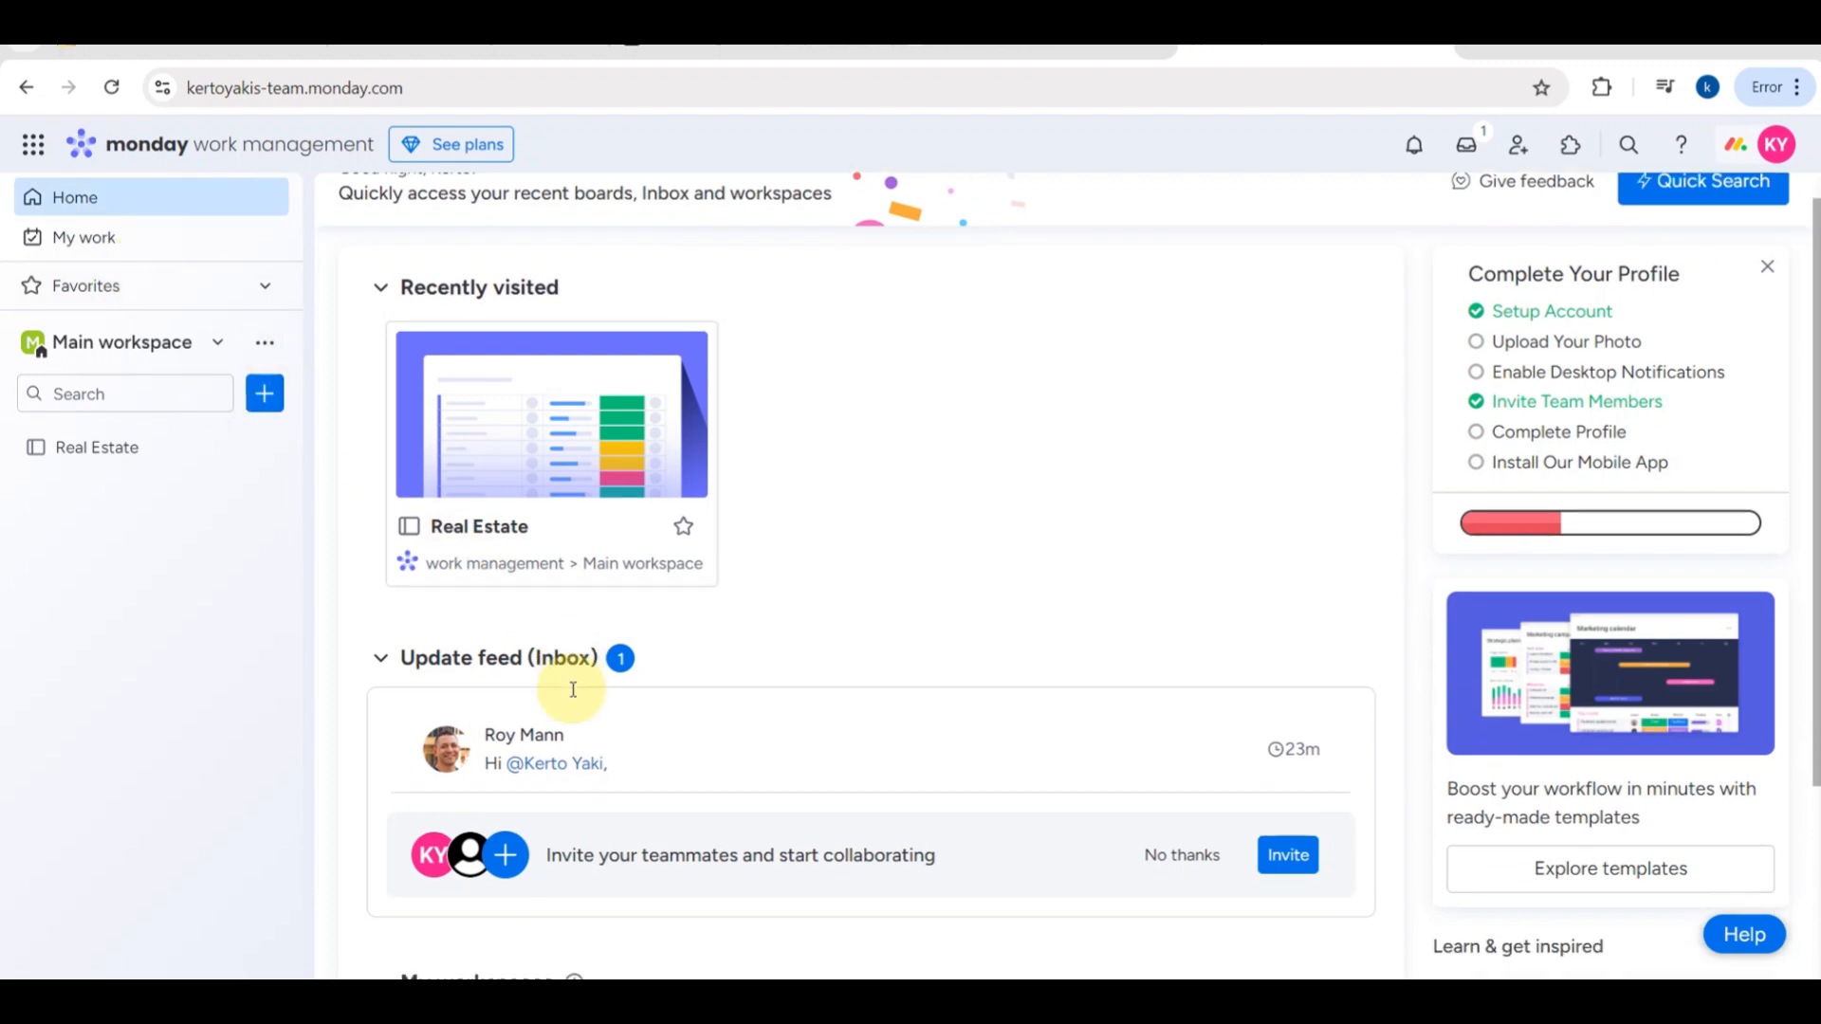
{"action": "scroll", "coordinate": [573, 689], "scroll_direction": "down", "scroll_amount": 1}
{"action": "scroll", "coordinate": [692, 744], "scroll_direction": "down", "scroll_amount": 2}
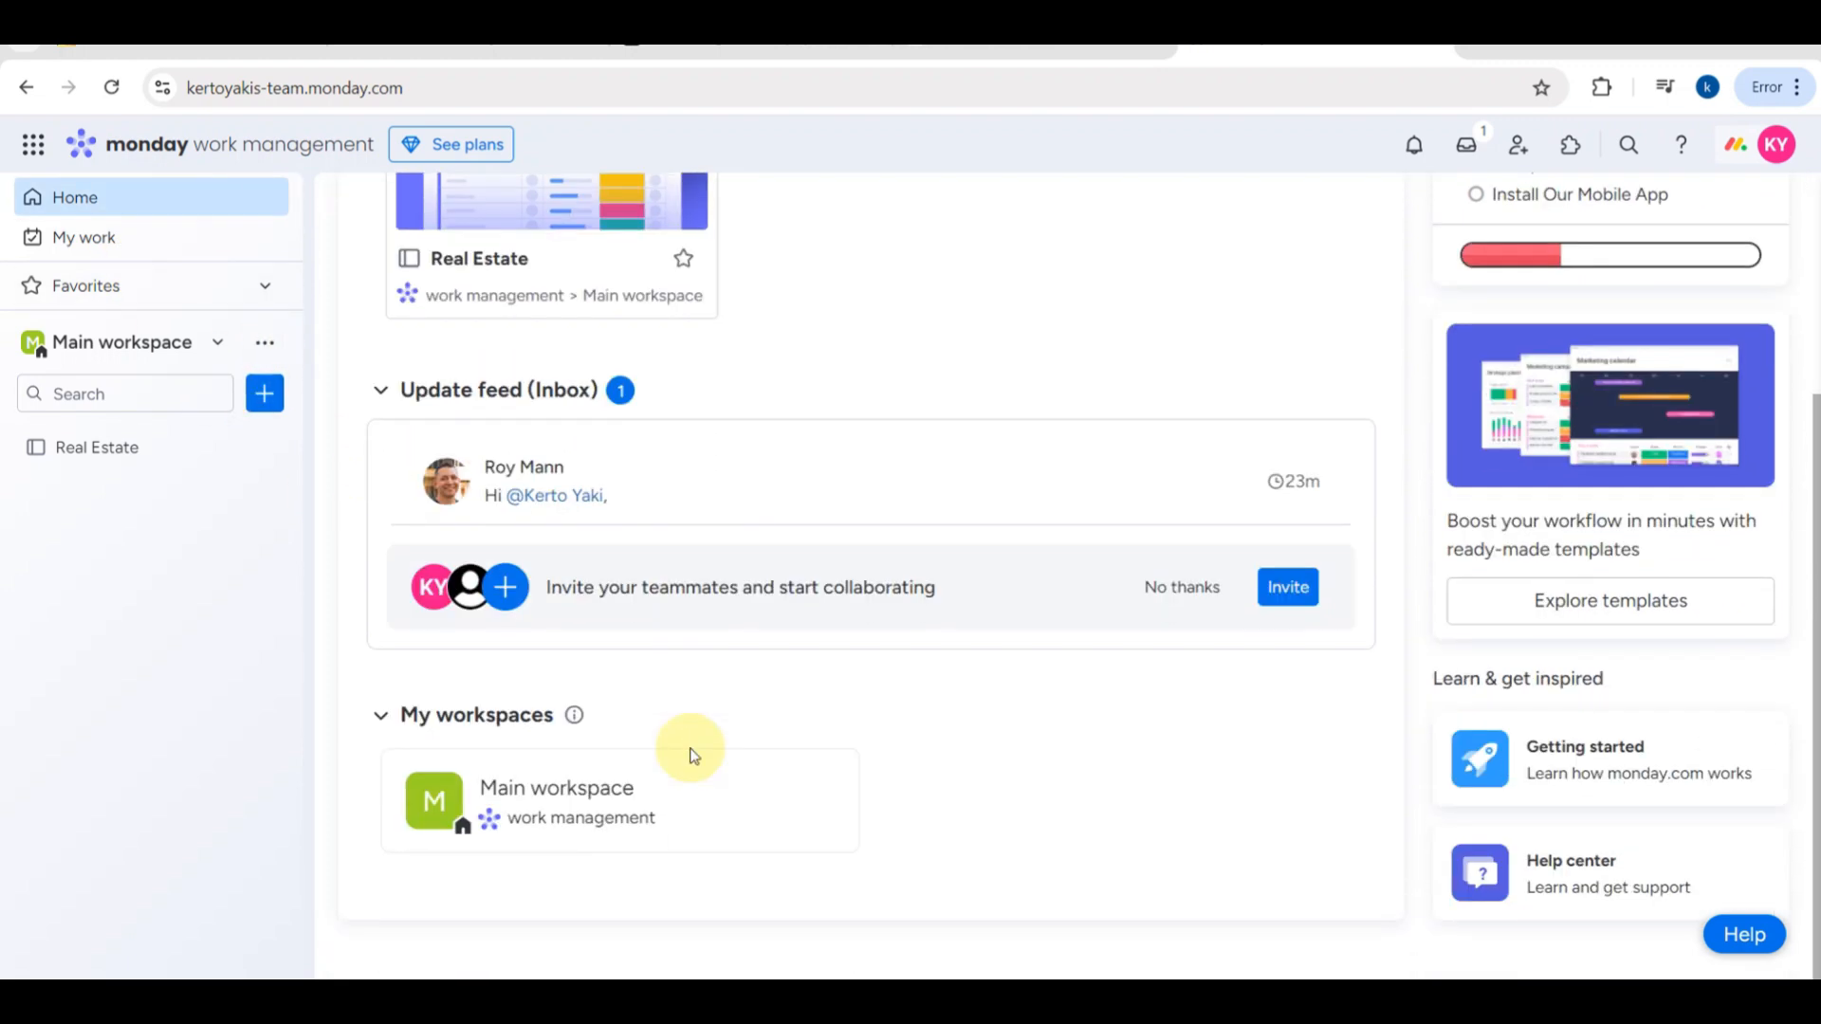
{"action": "scroll", "coordinate": [691, 754], "scroll_direction": "up", "scroll_amount": 3}
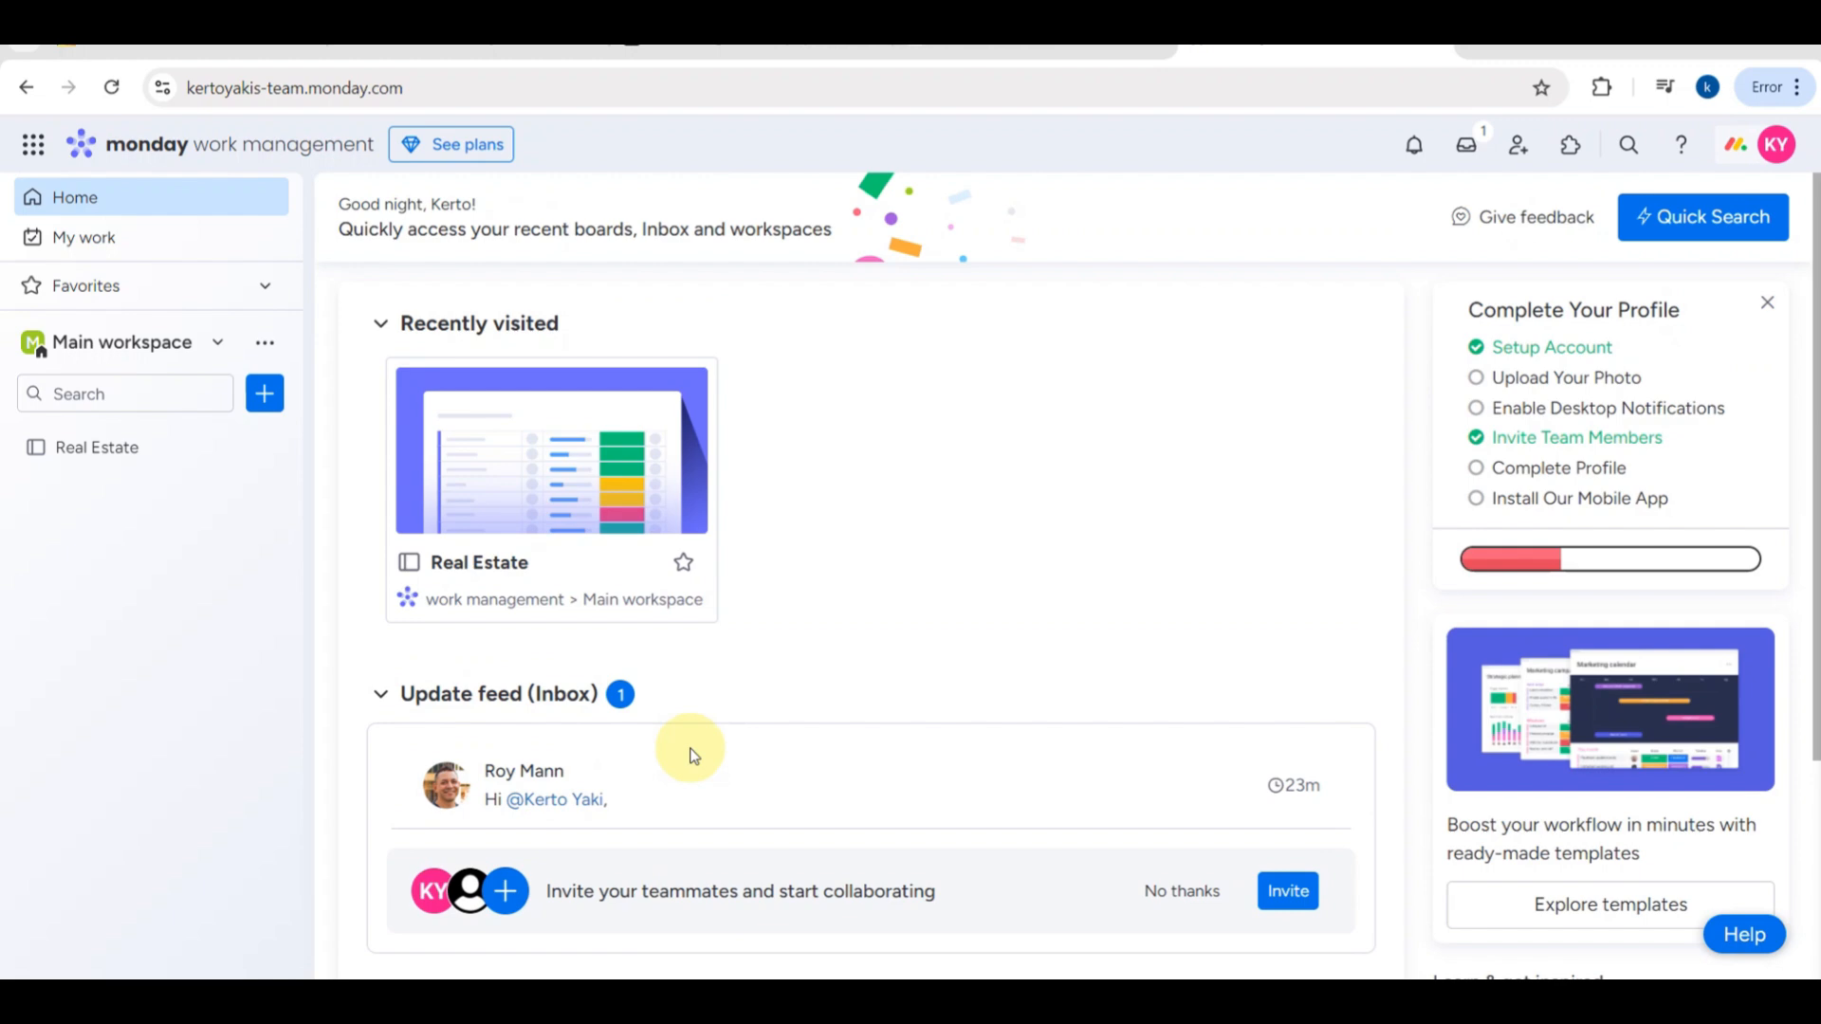
- Switch to the Main workspace page and open its Real Estate board
{"action": "left_click", "coordinate": [177, 338]}
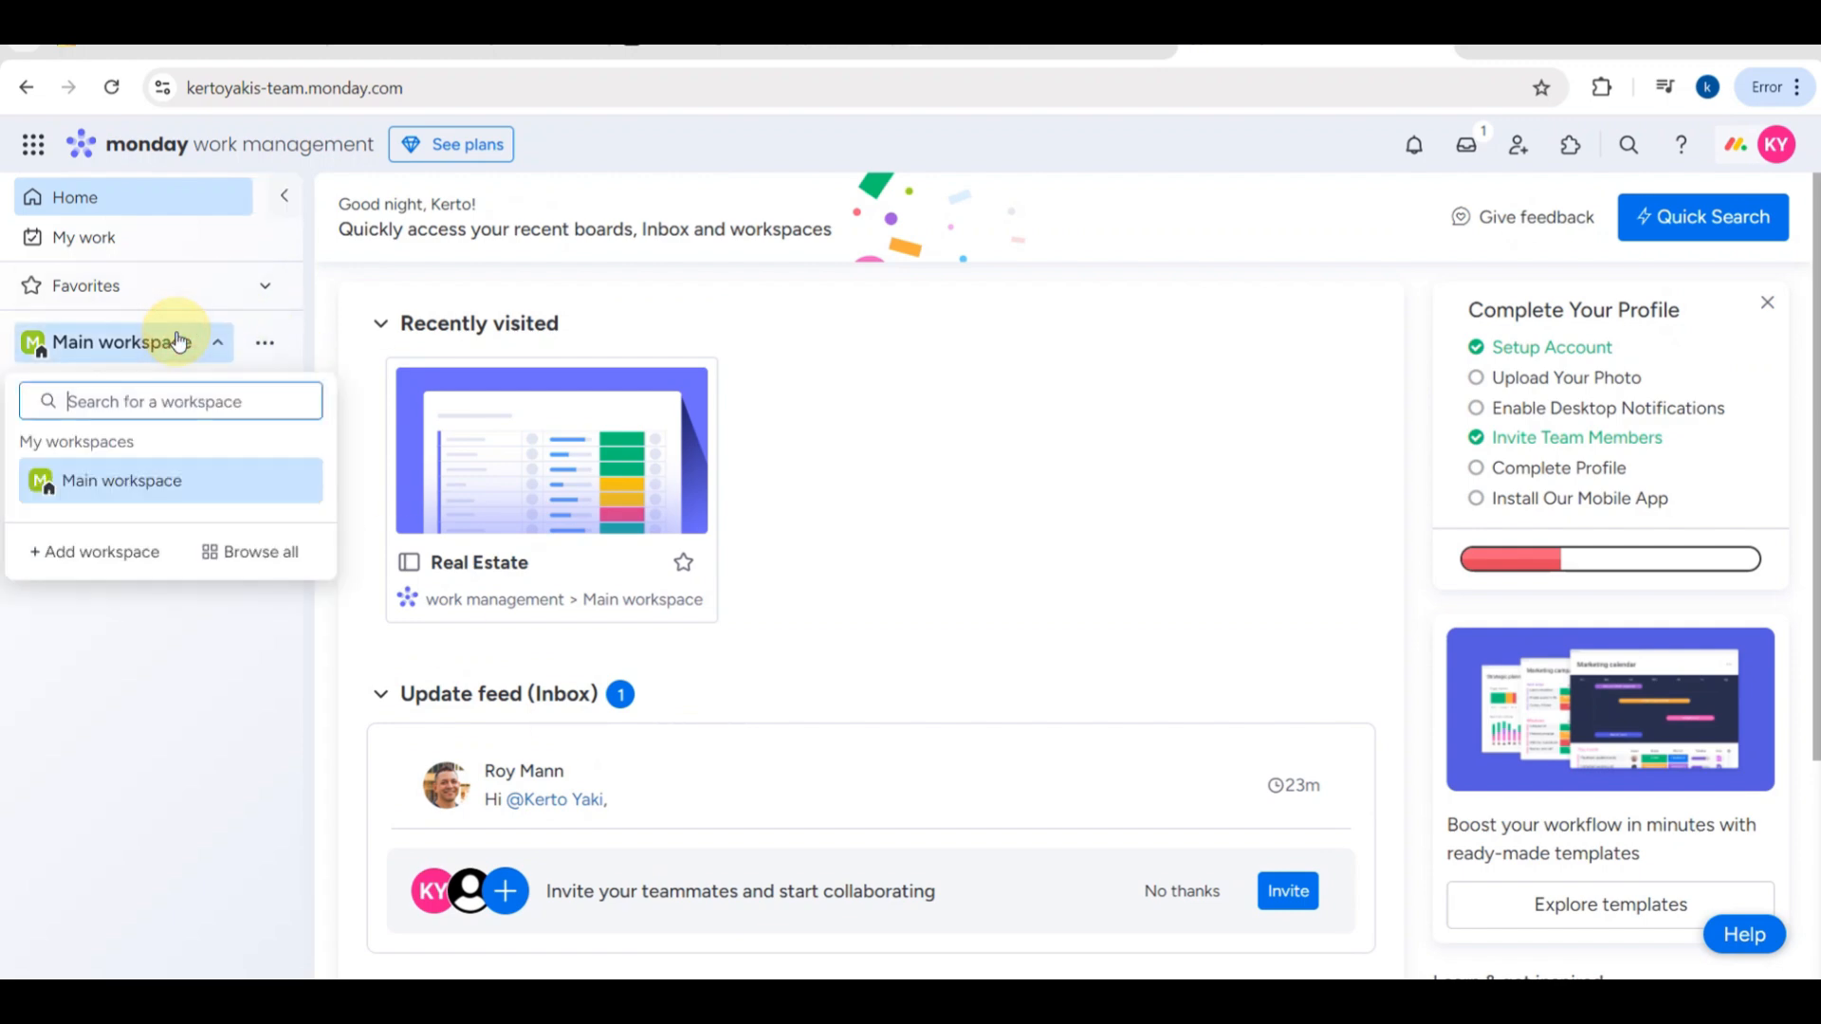
{"action": "left_click", "coordinate": [145, 480]}
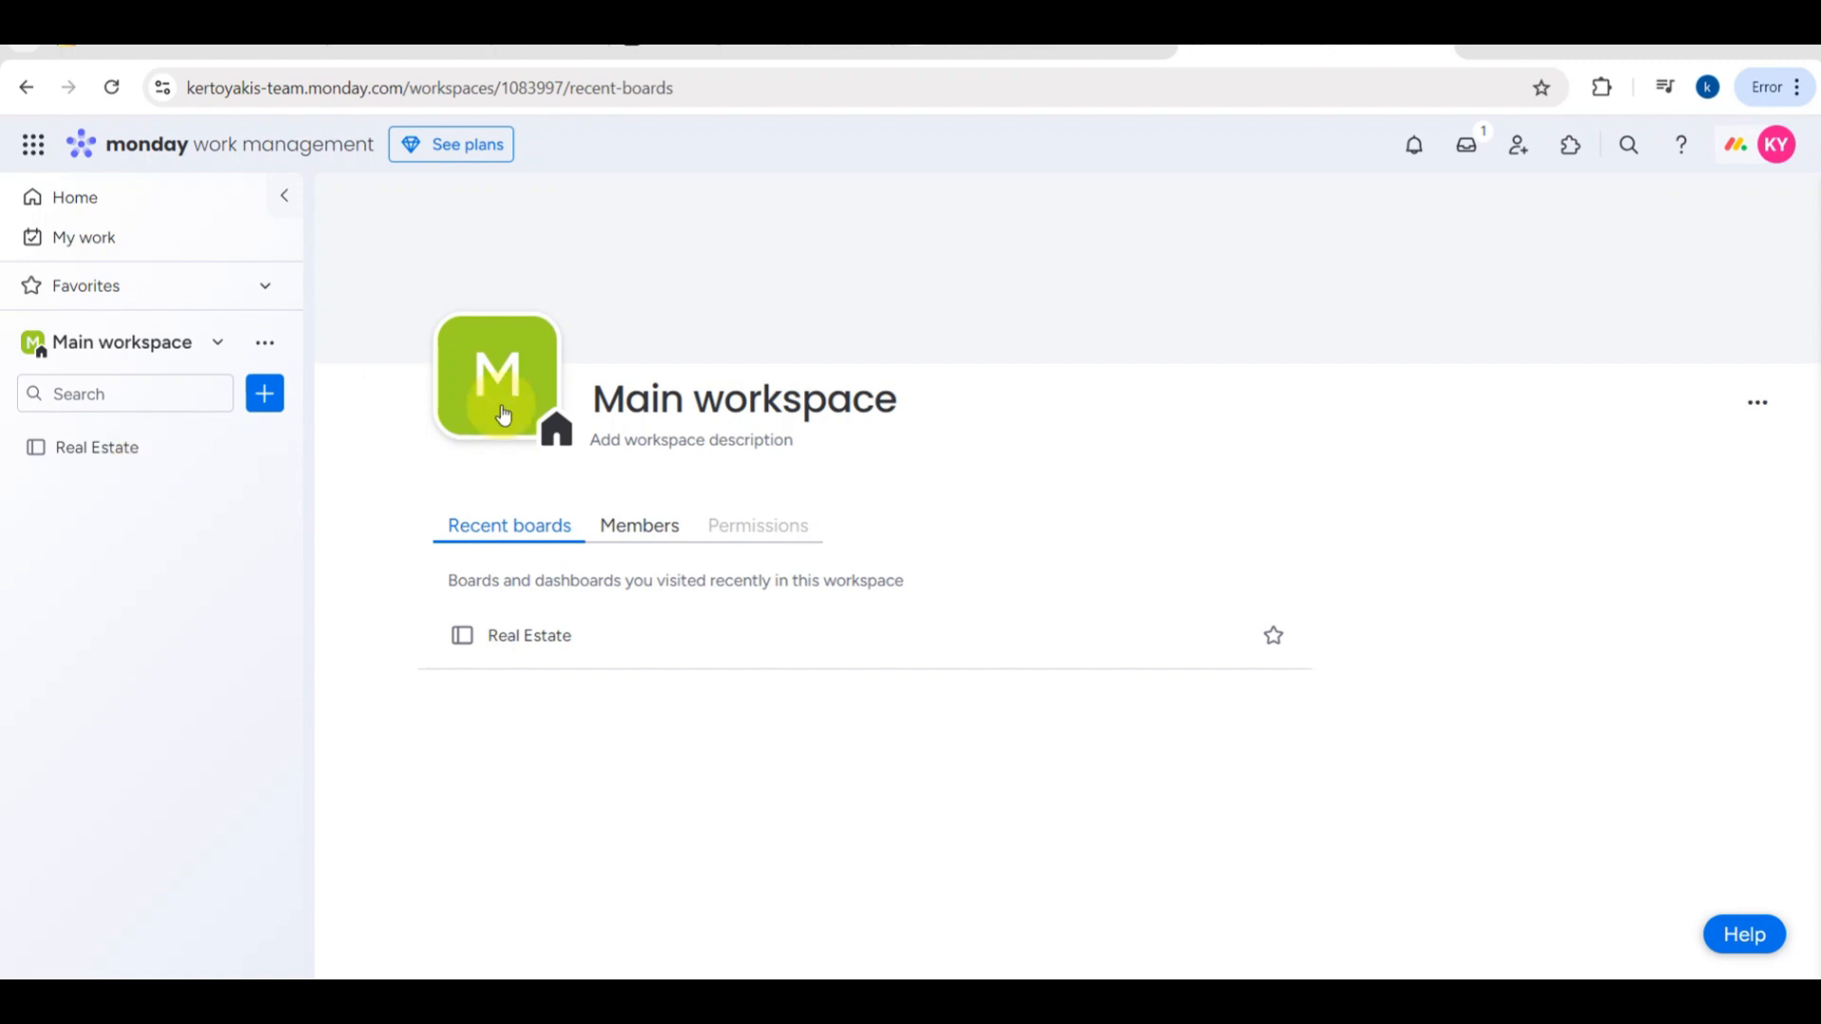
{"action": "left_click", "coordinate": [536, 642]}
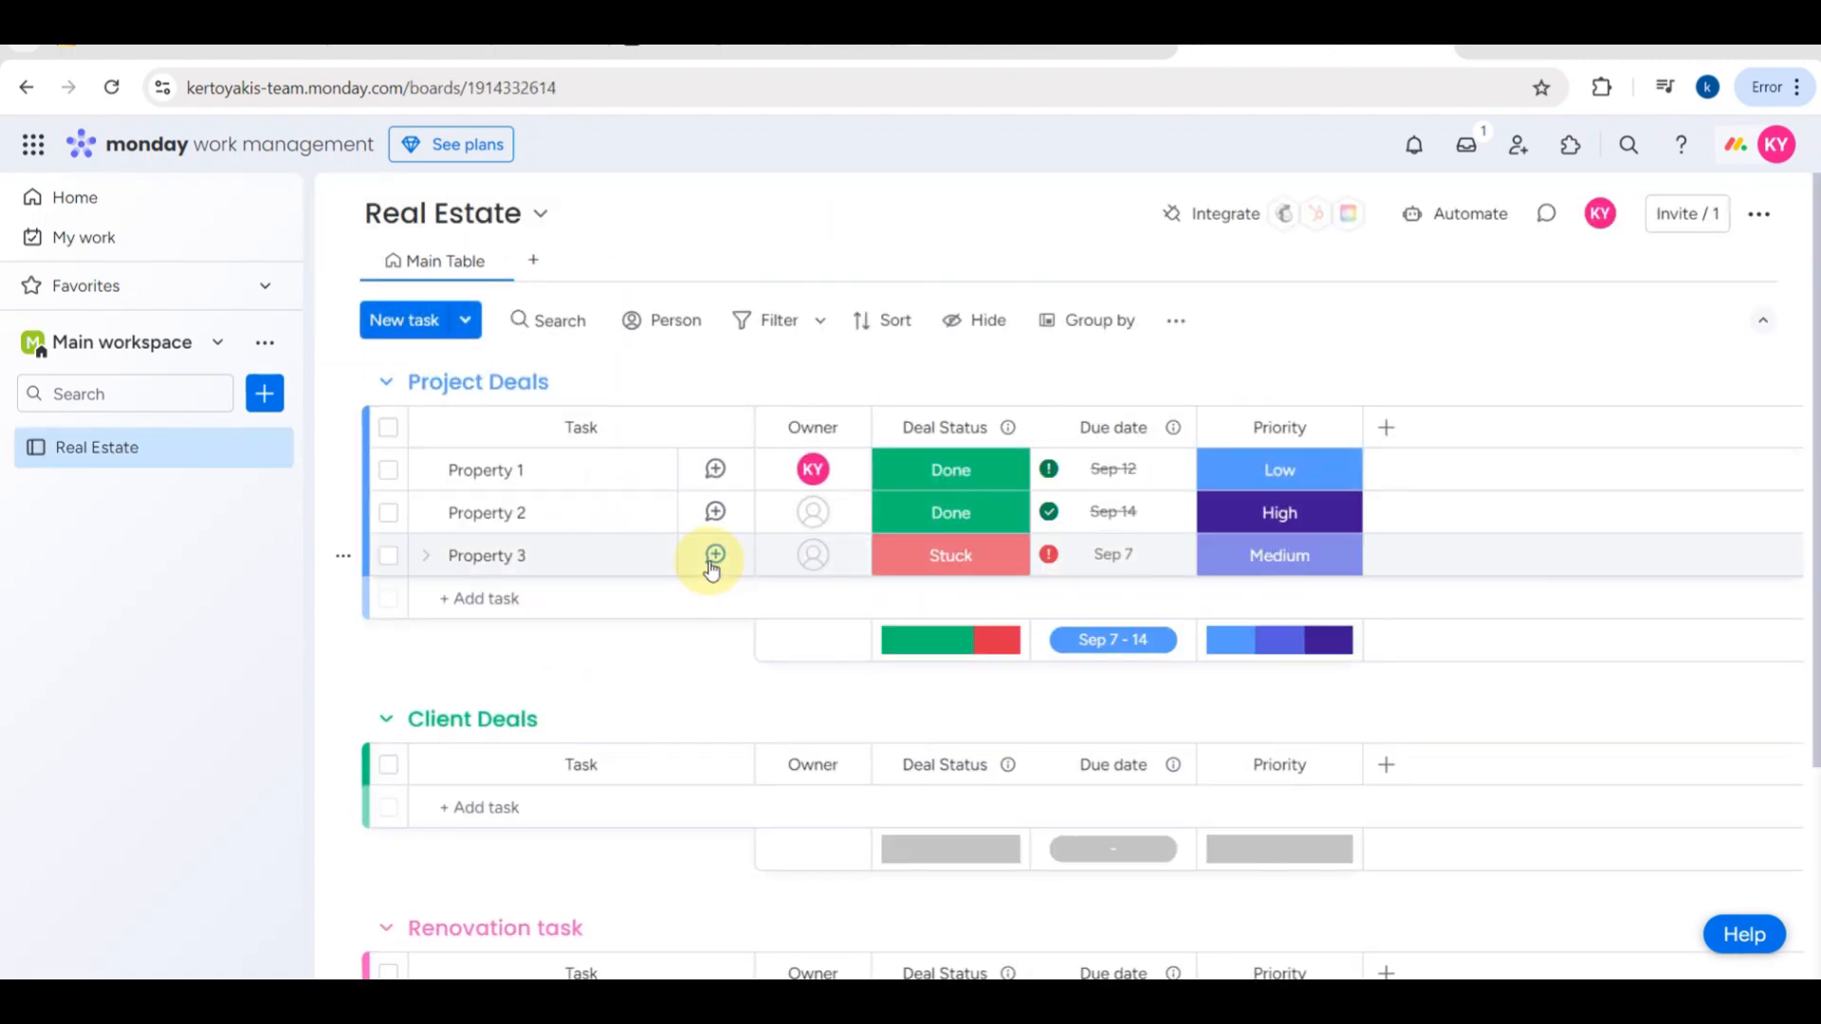
- Examine the kinds of items that can be added to the Main workspace without creating one
{"action": "left_click", "coordinate": [264, 393]}
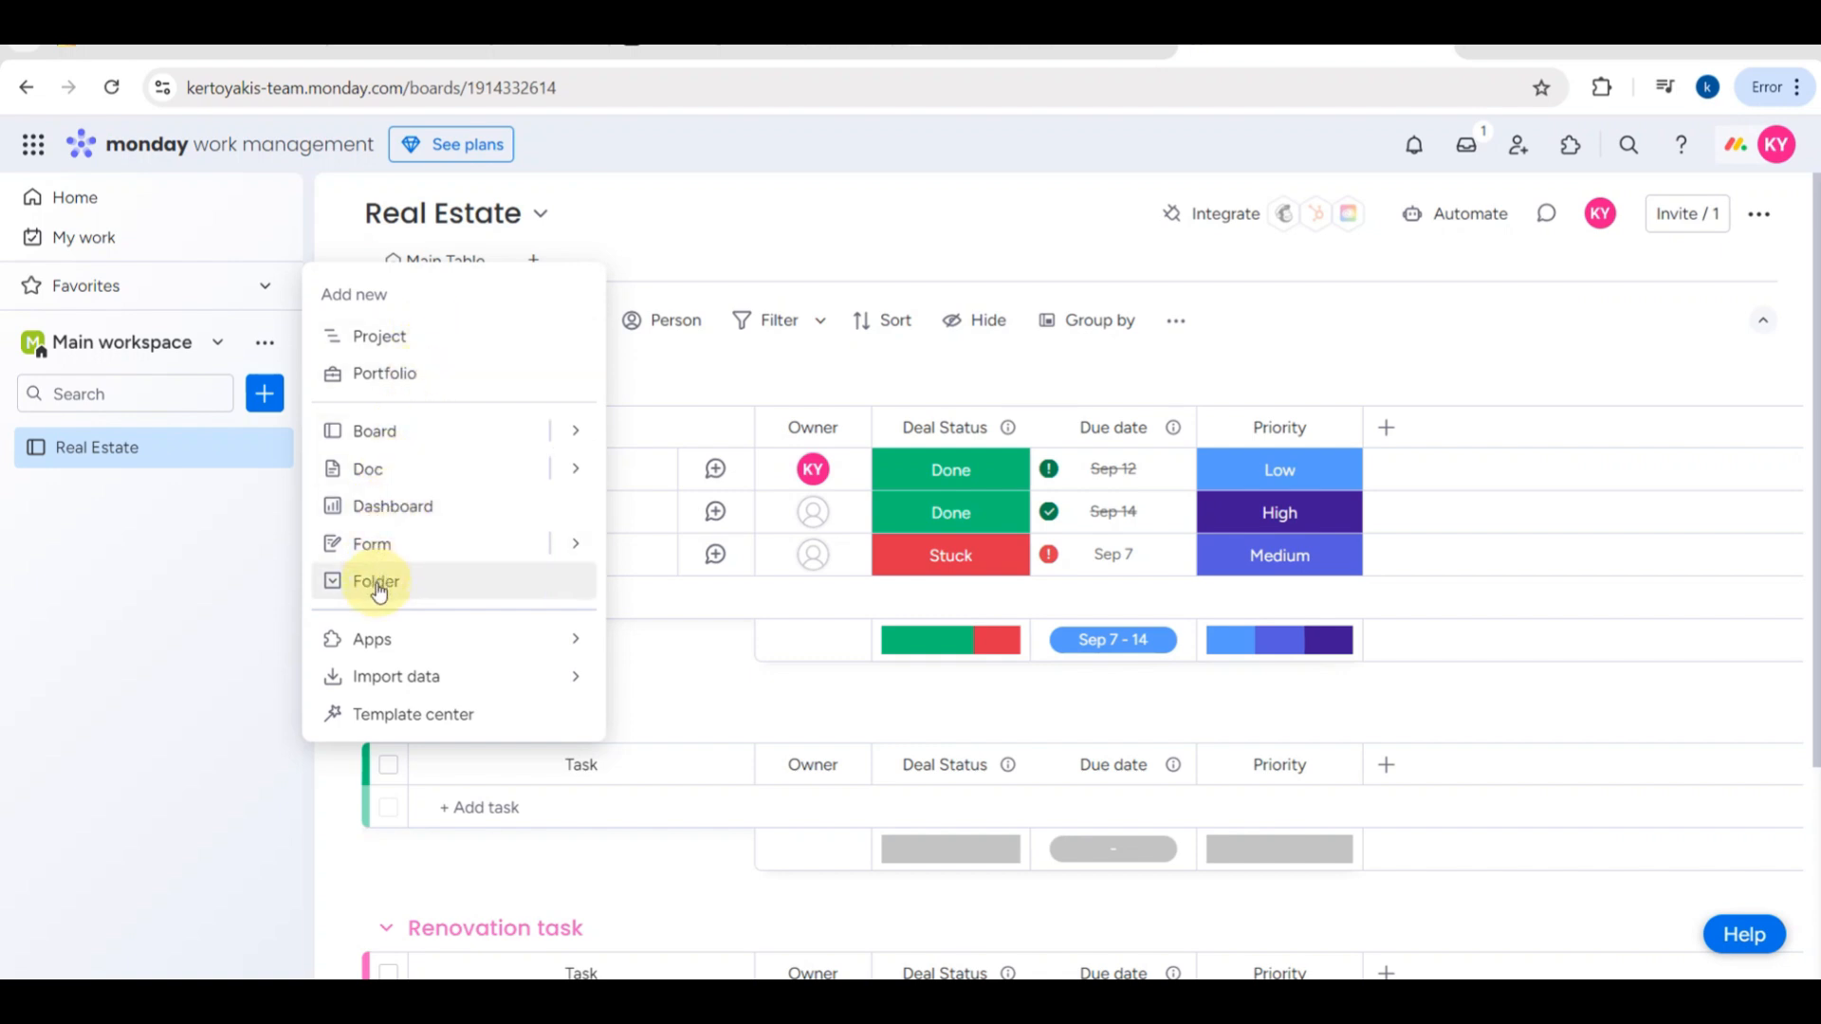
{"action": "mouse_move", "coordinate": [382, 673]}
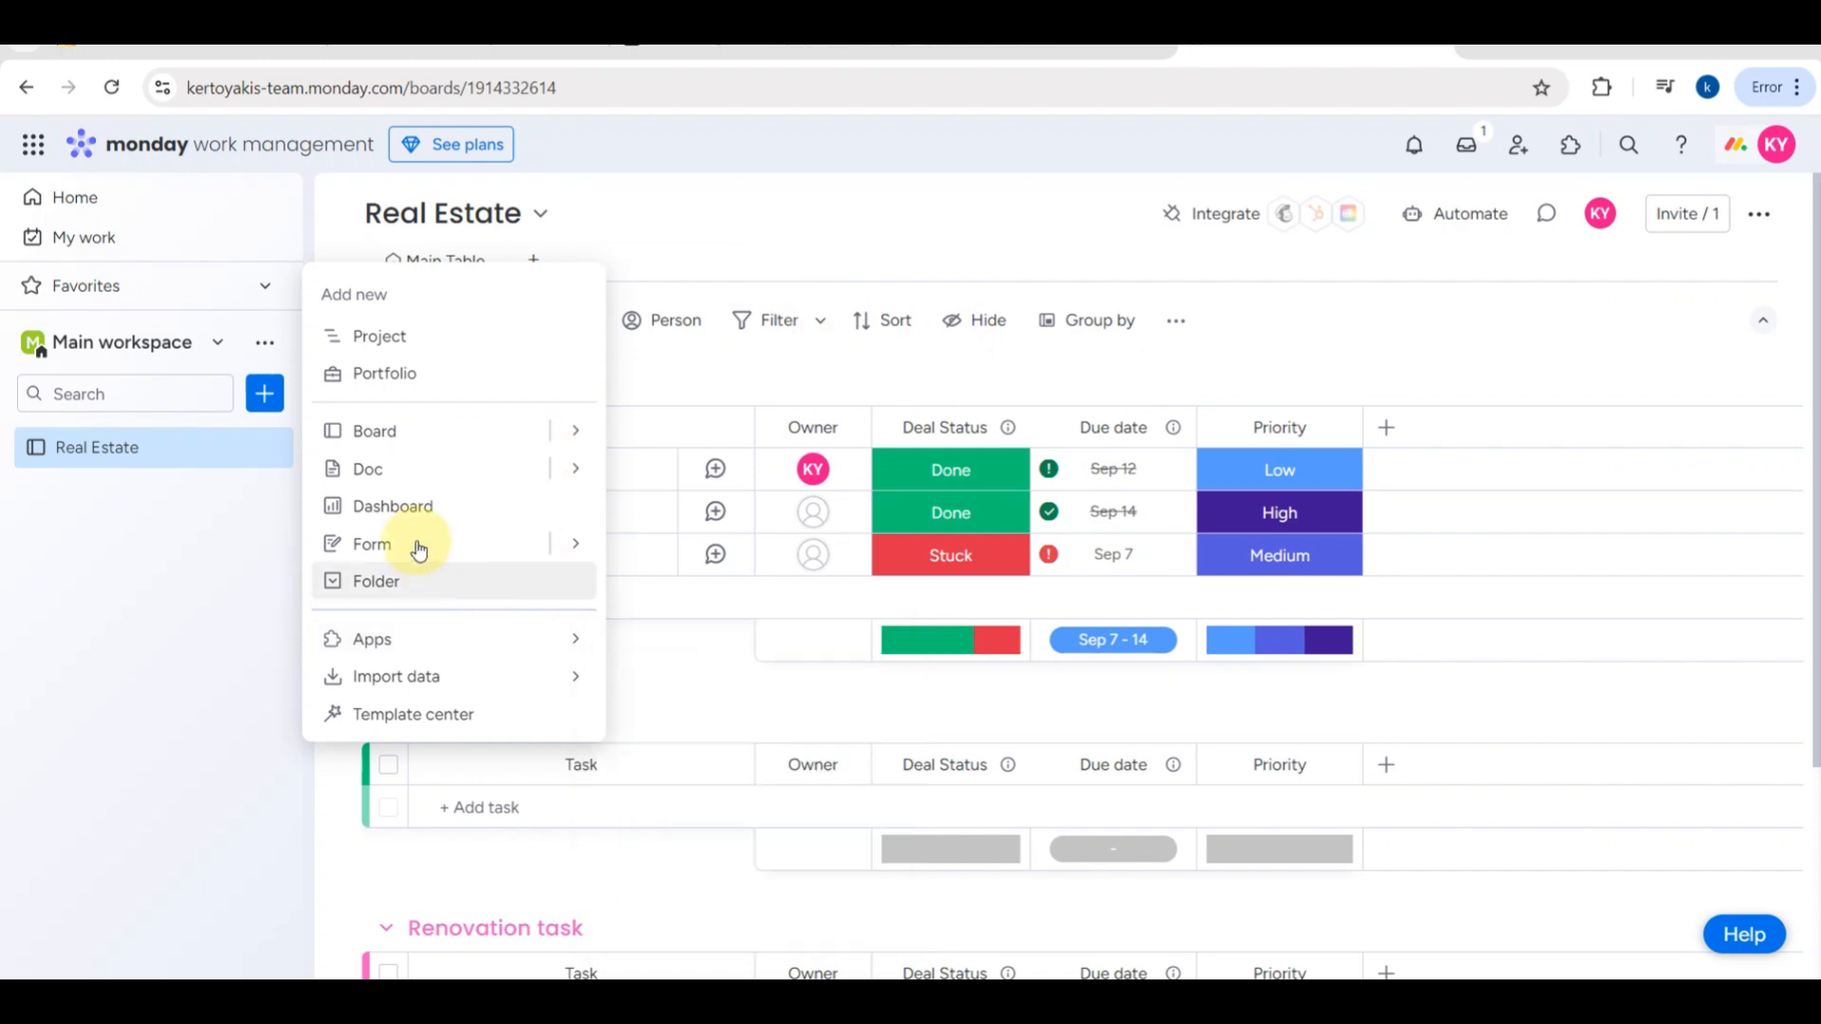
{"action": "left_click", "coordinate": [228, 589]}
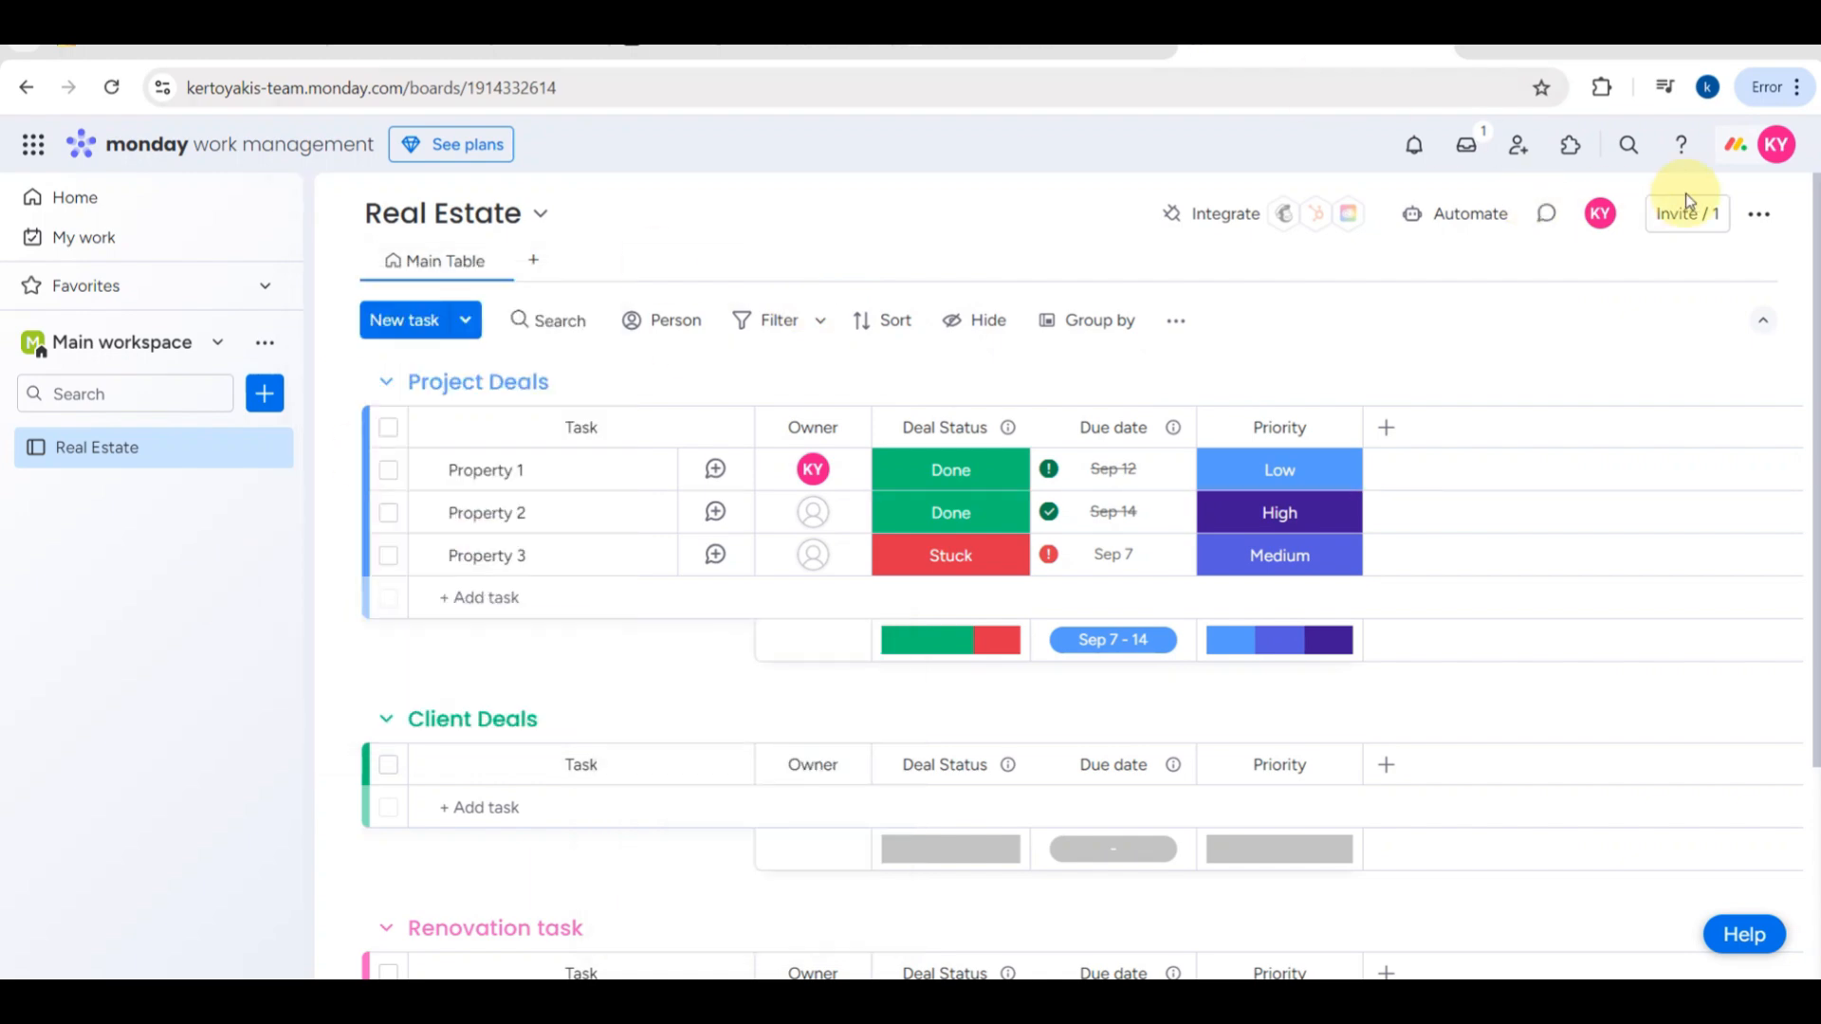
- Check the people and teams offered for invitation to the Real Estate board without inviting anyone
{"action": "left_click", "coordinate": [1679, 221]}
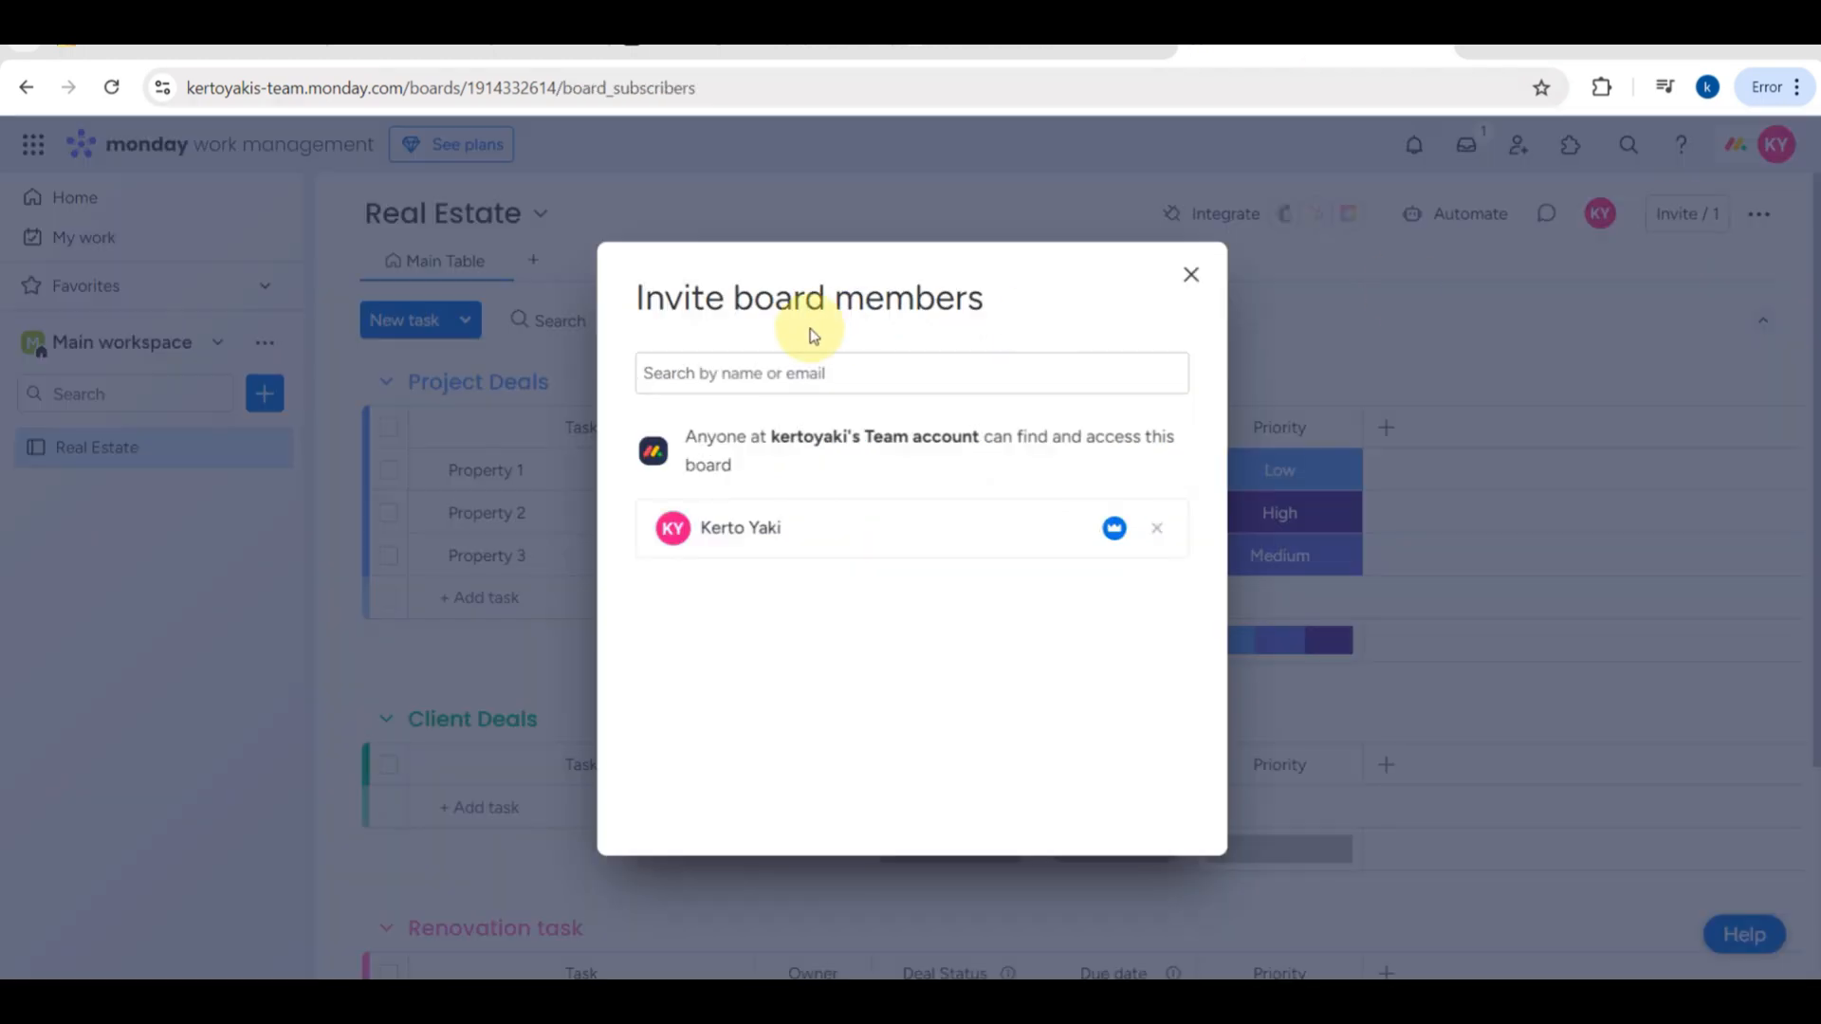
{"action": "left_click", "coordinate": [756, 371]}
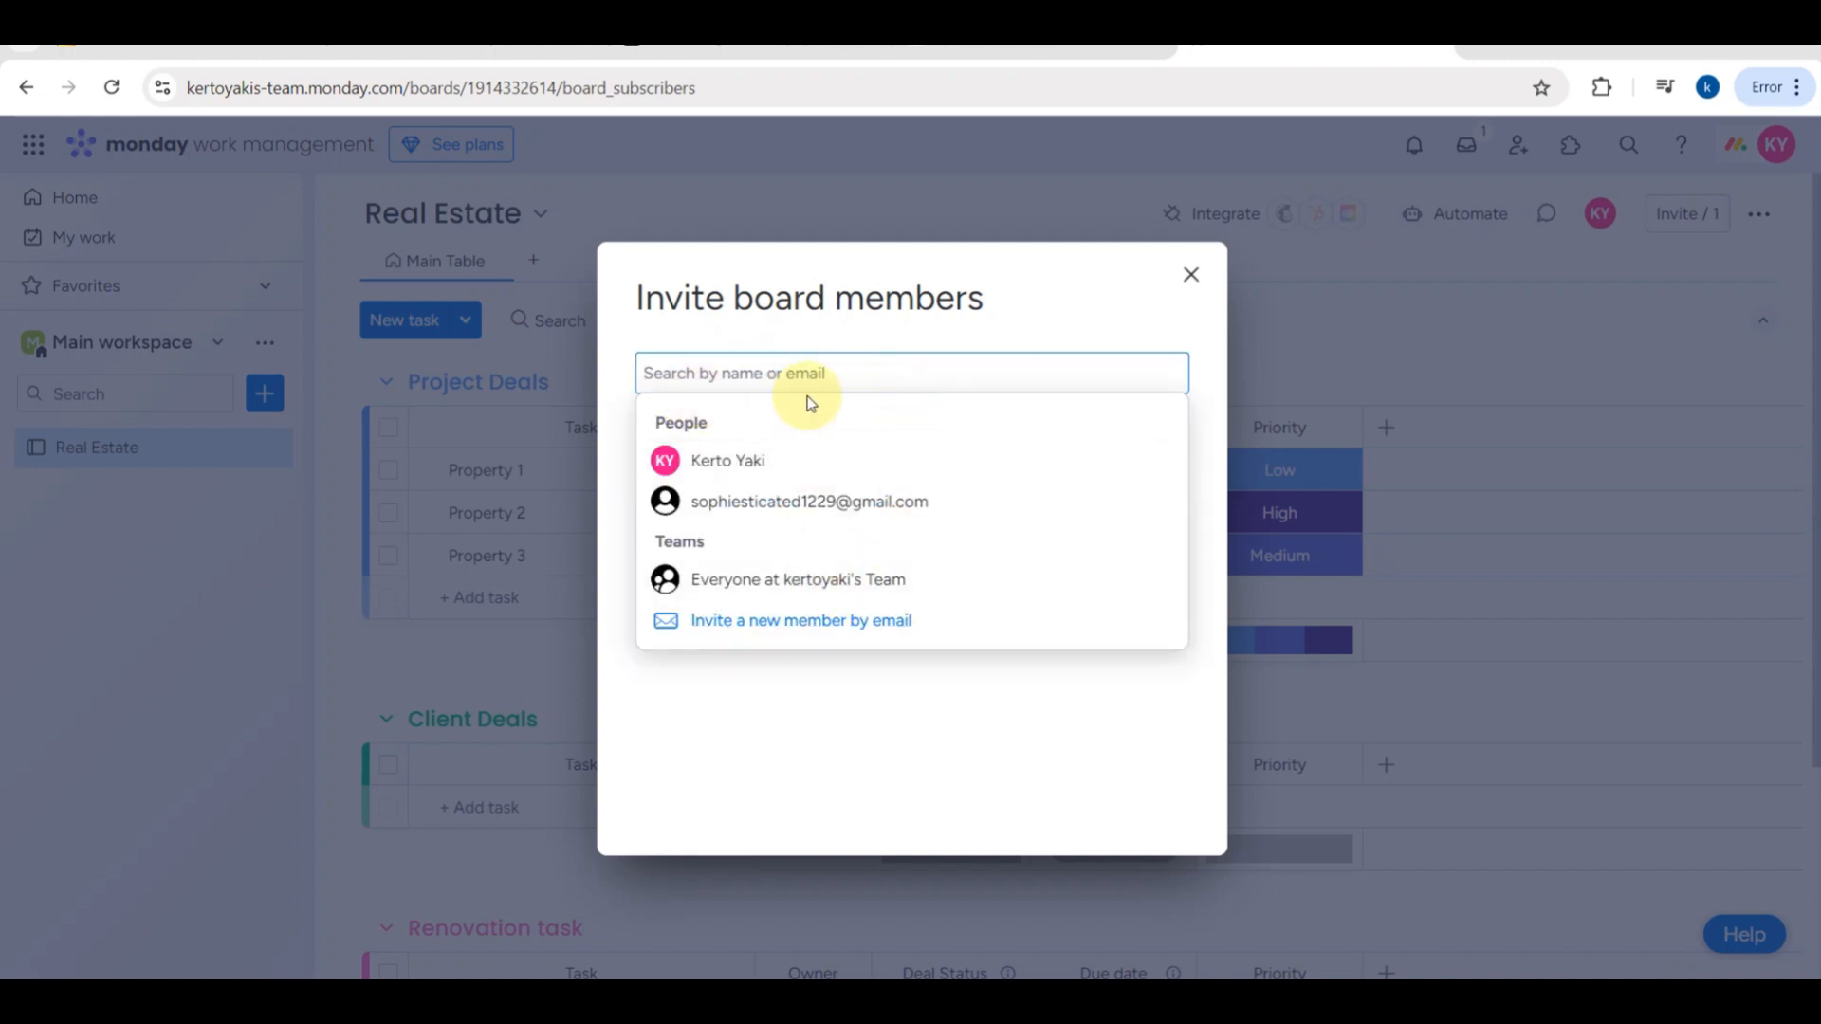
{"action": "left_click", "coordinate": [1194, 275]}
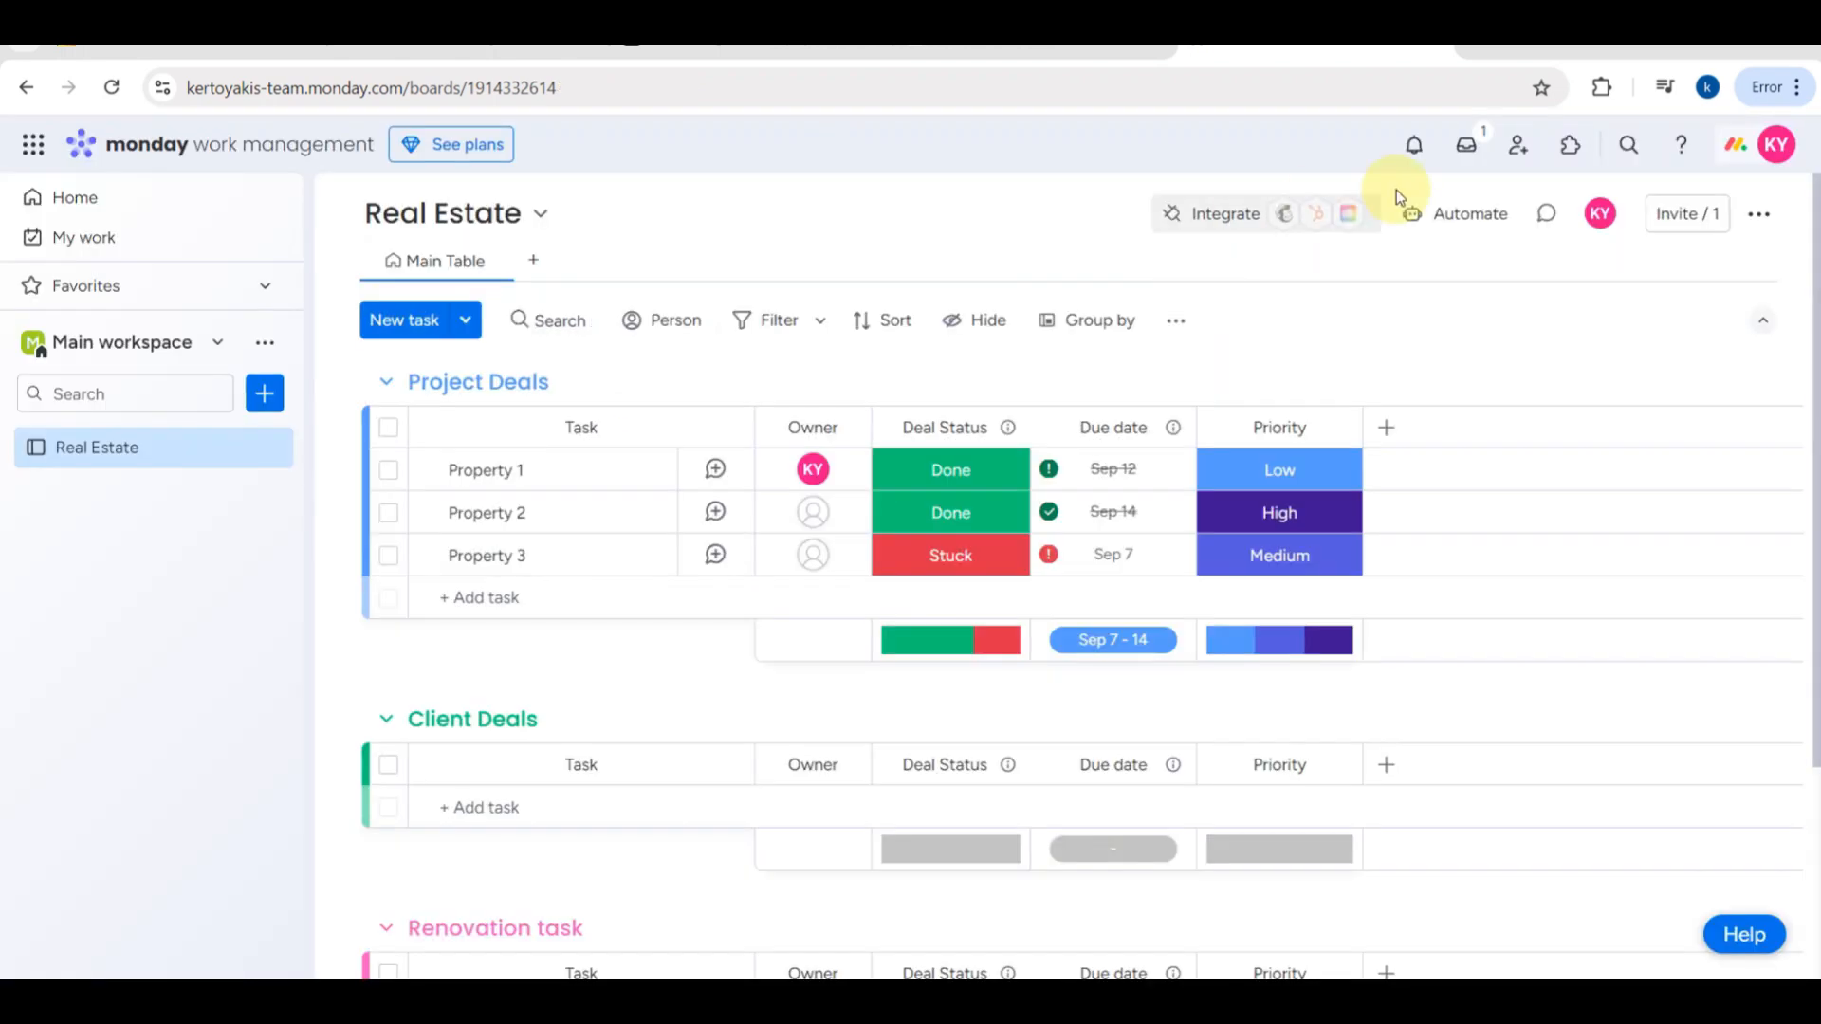
- View the update feed, skipping its introduction, and return to the Real Estate board
{"action": "left_click", "coordinate": [1458, 150]}
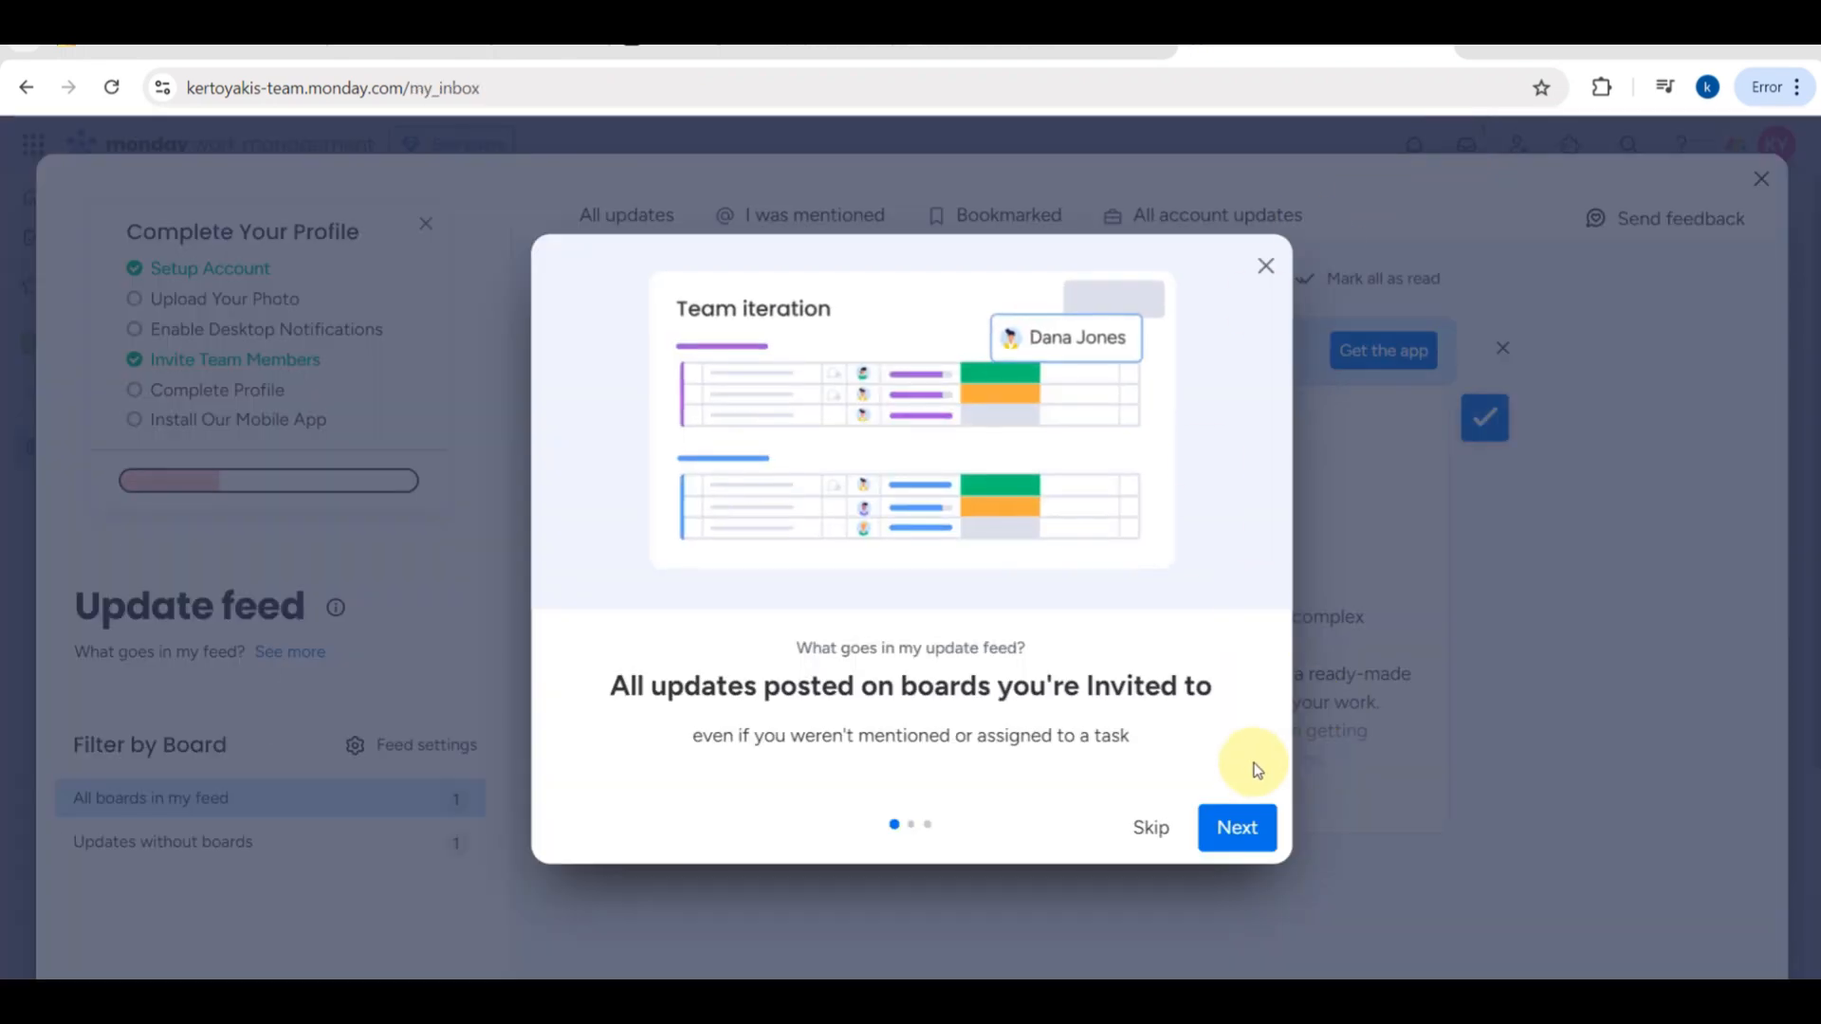
{"action": "left_click", "coordinate": [1162, 827]}
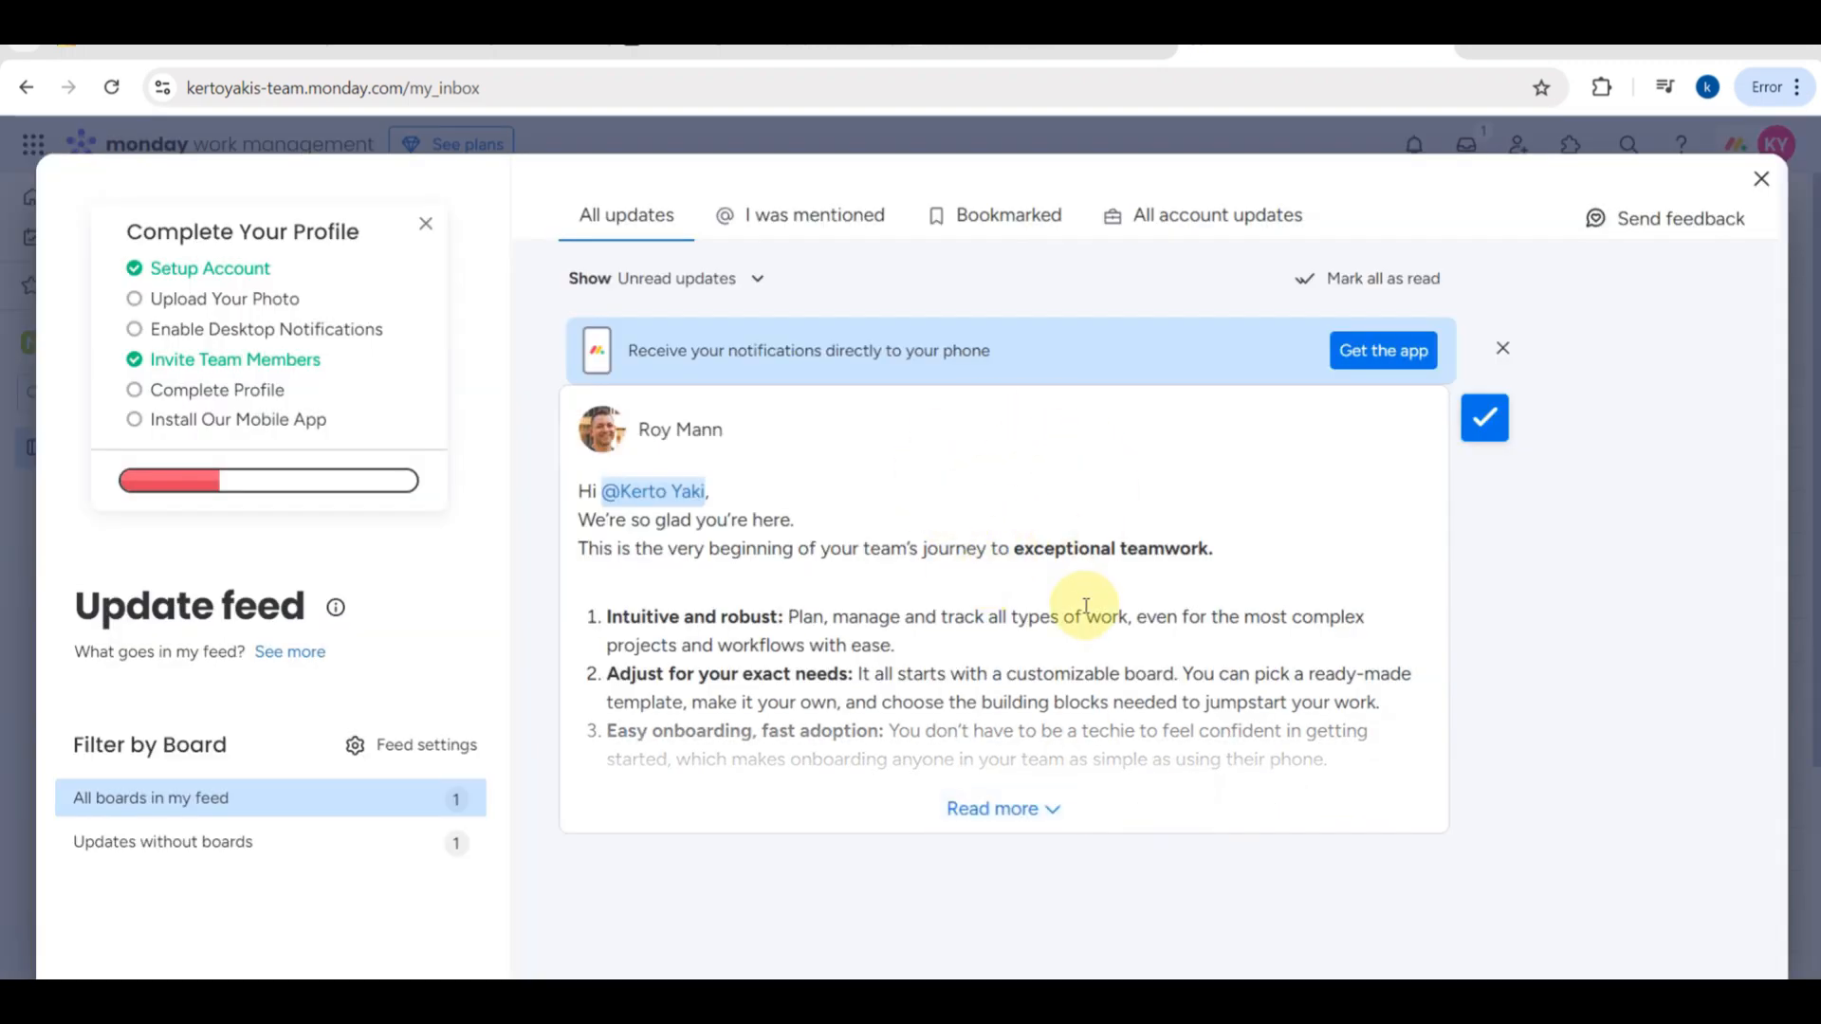
{"action": "left_click", "coordinate": [1755, 175]}
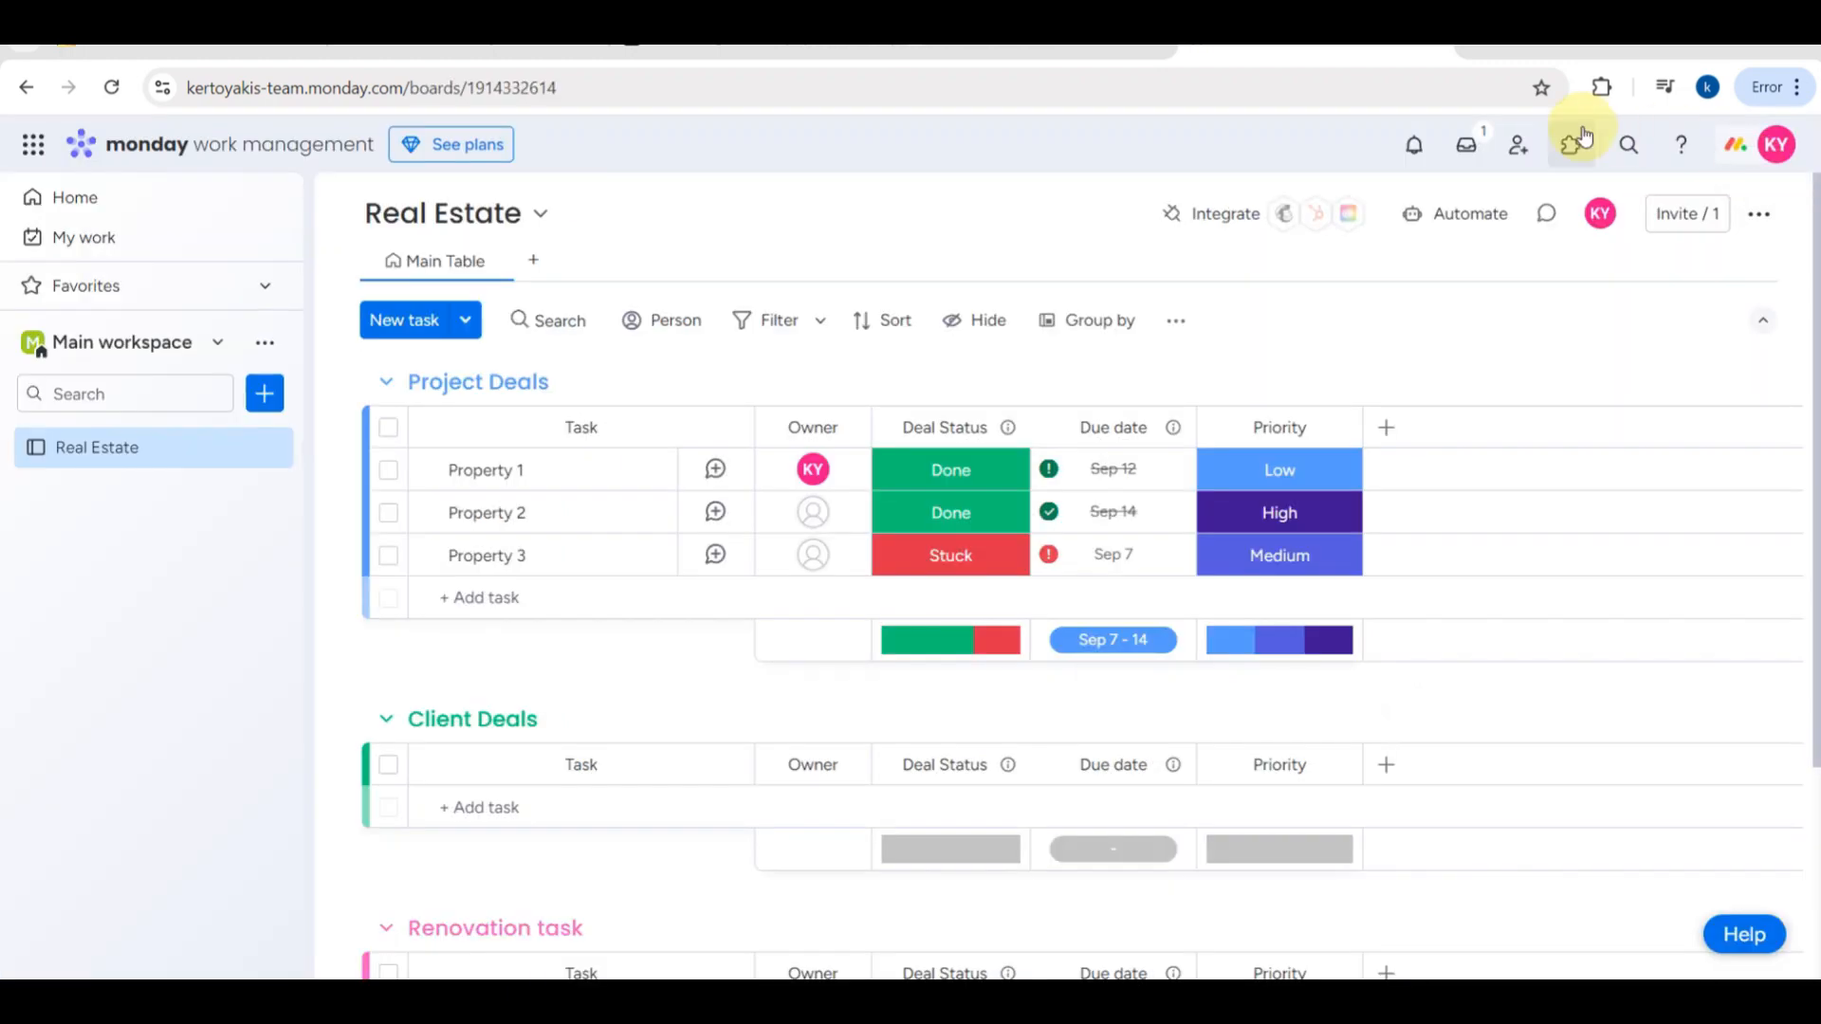
- View the work management invitation form without inviting anyone, and check the notifications, including mentions and assignments
{"action": "left_click", "coordinate": [1519, 147]}
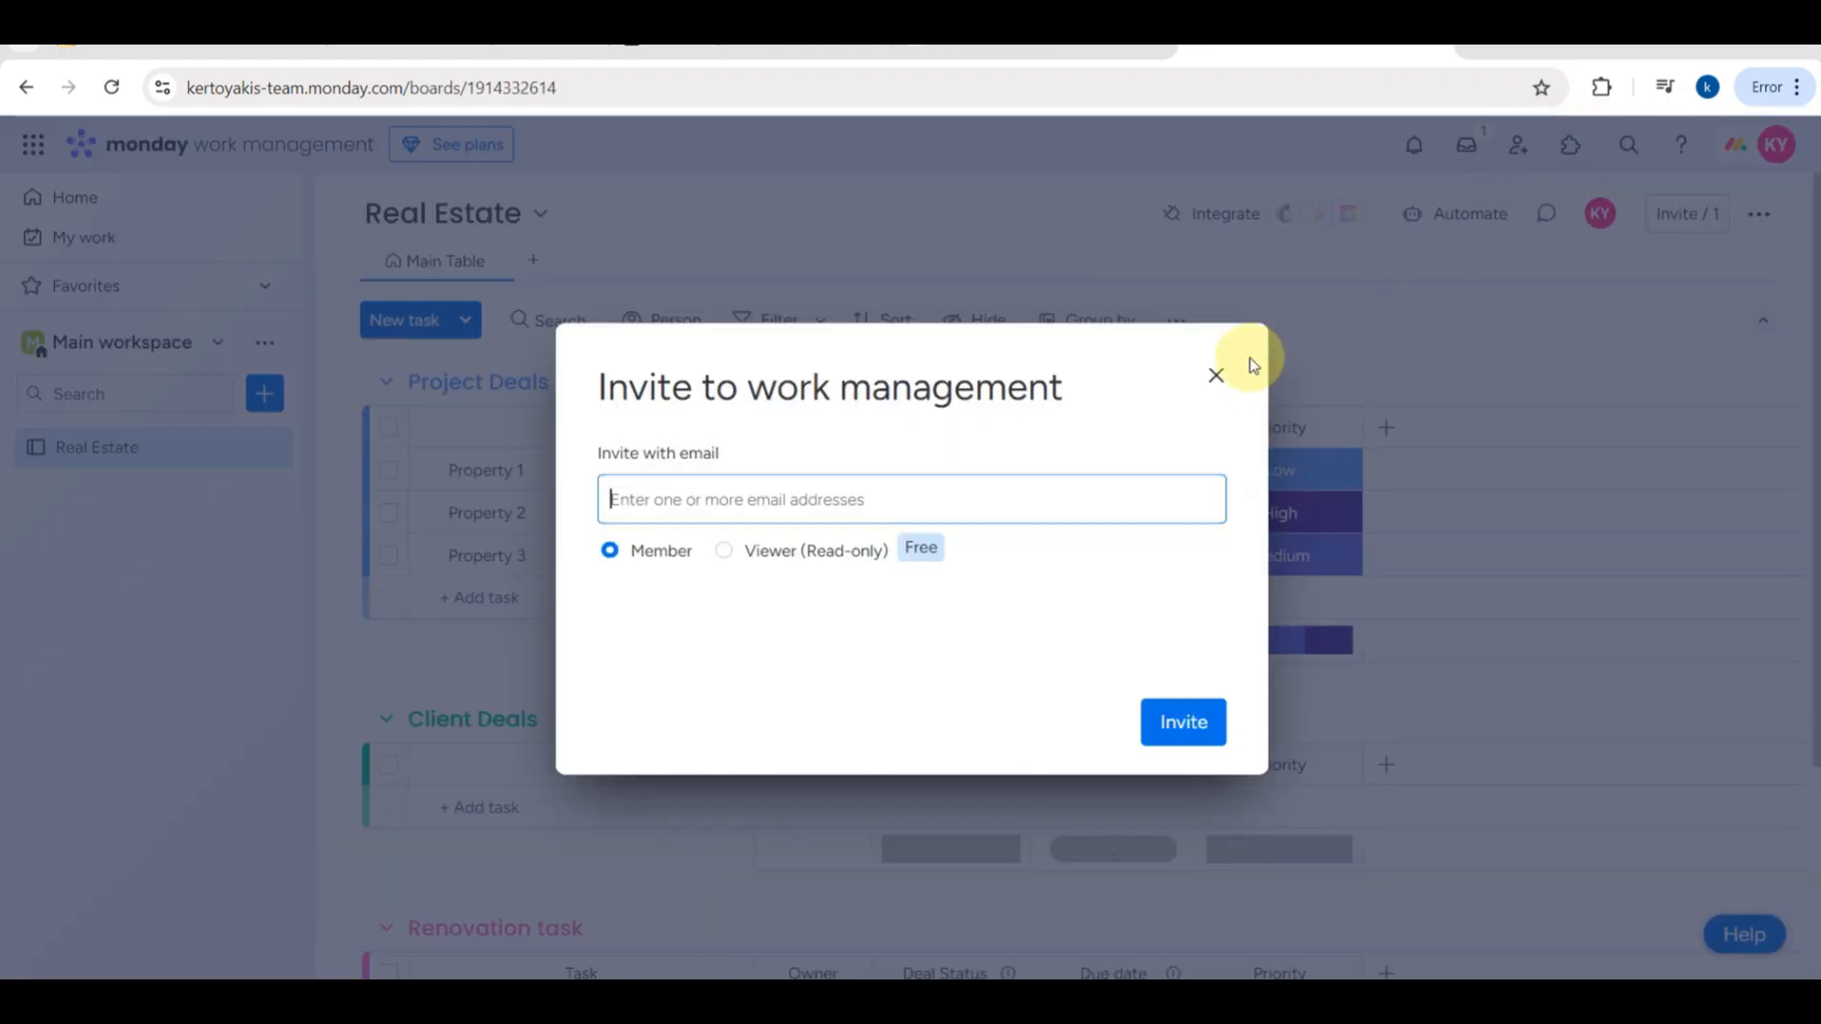
{"action": "left_click", "coordinate": [1218, 370]}
{"action": "left_click", "coordinate": [1415, 144]}
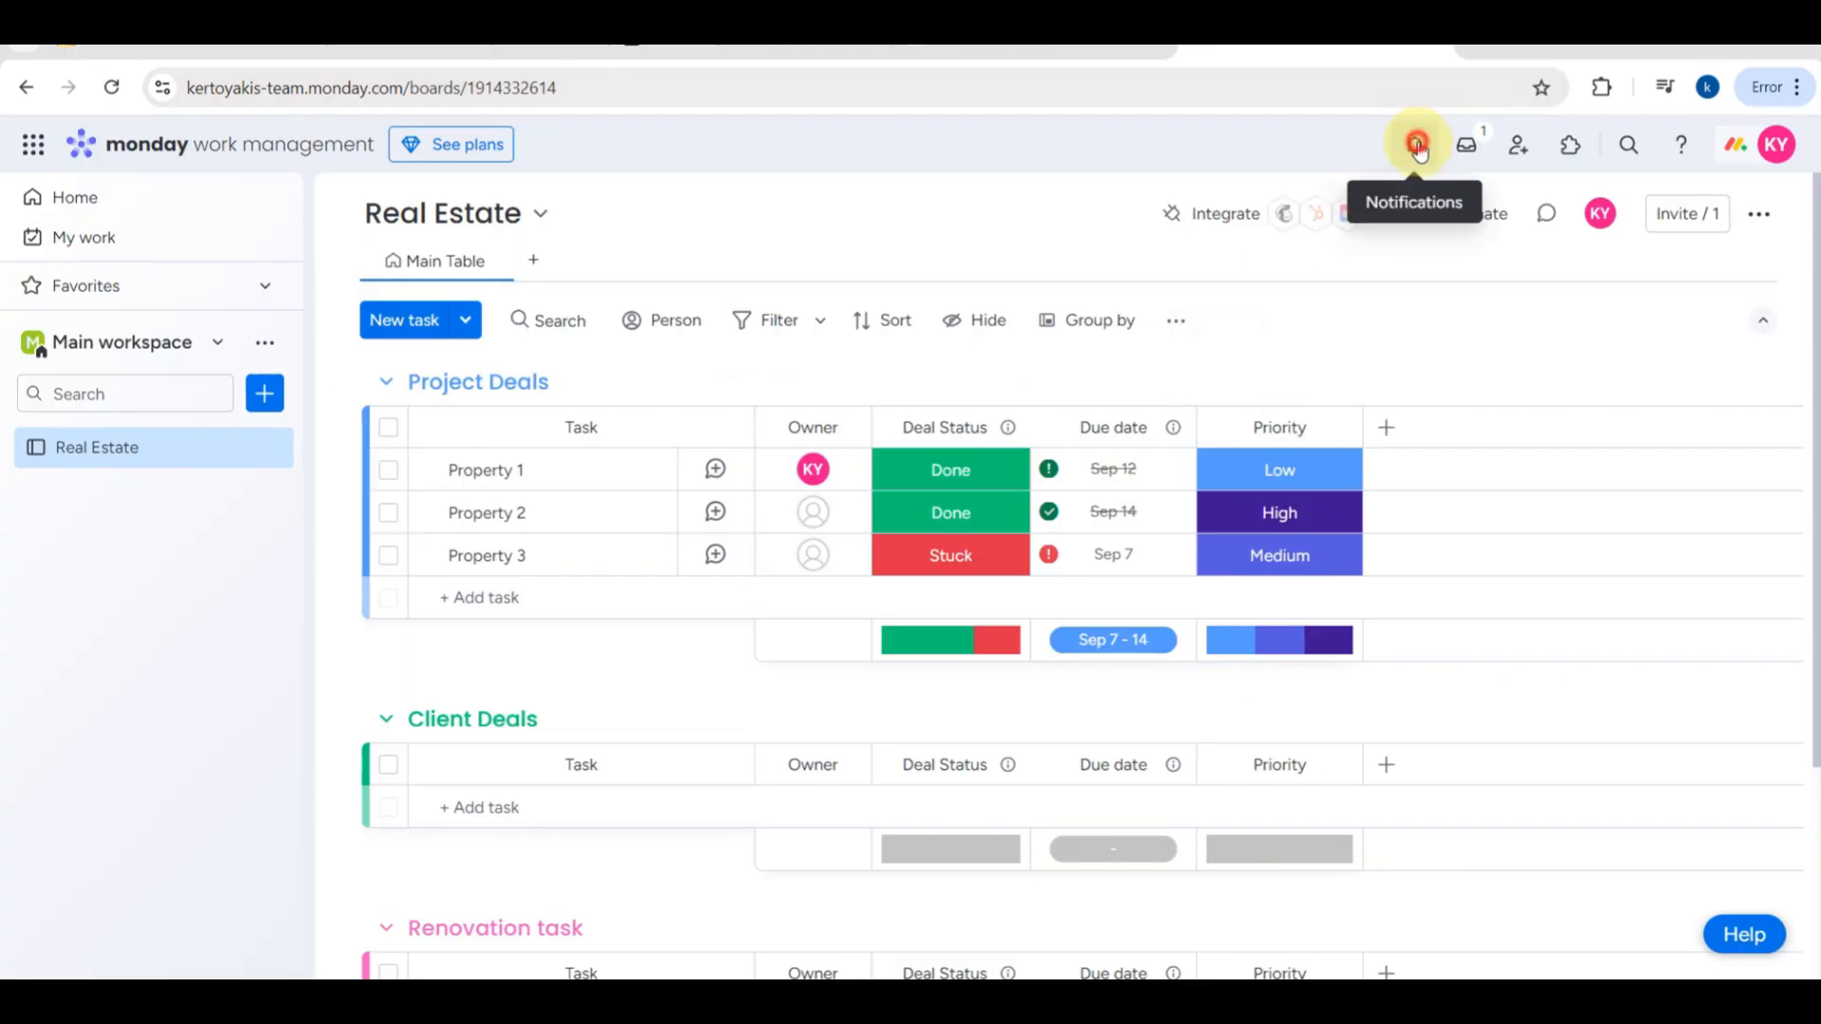
{"action": "left_click", "coordinate": [1250, 271]}
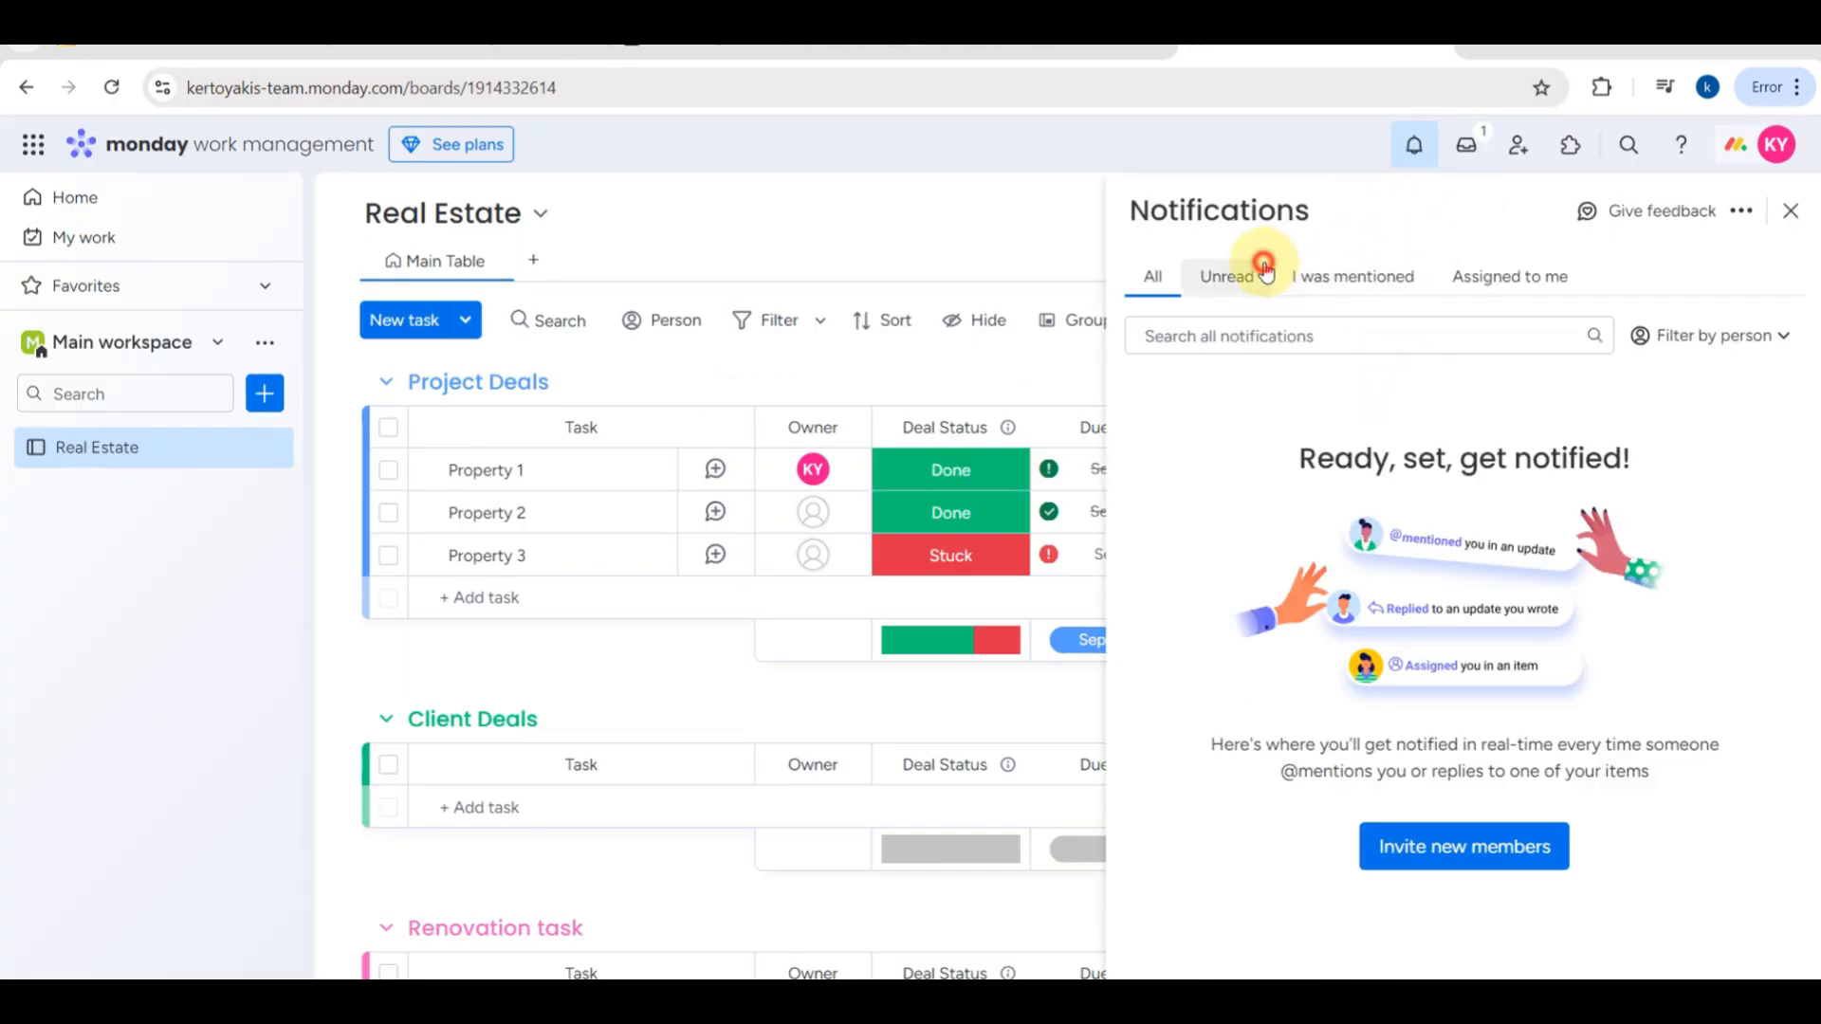
{"action": "left_click", "coordinate": [1339, 276]}
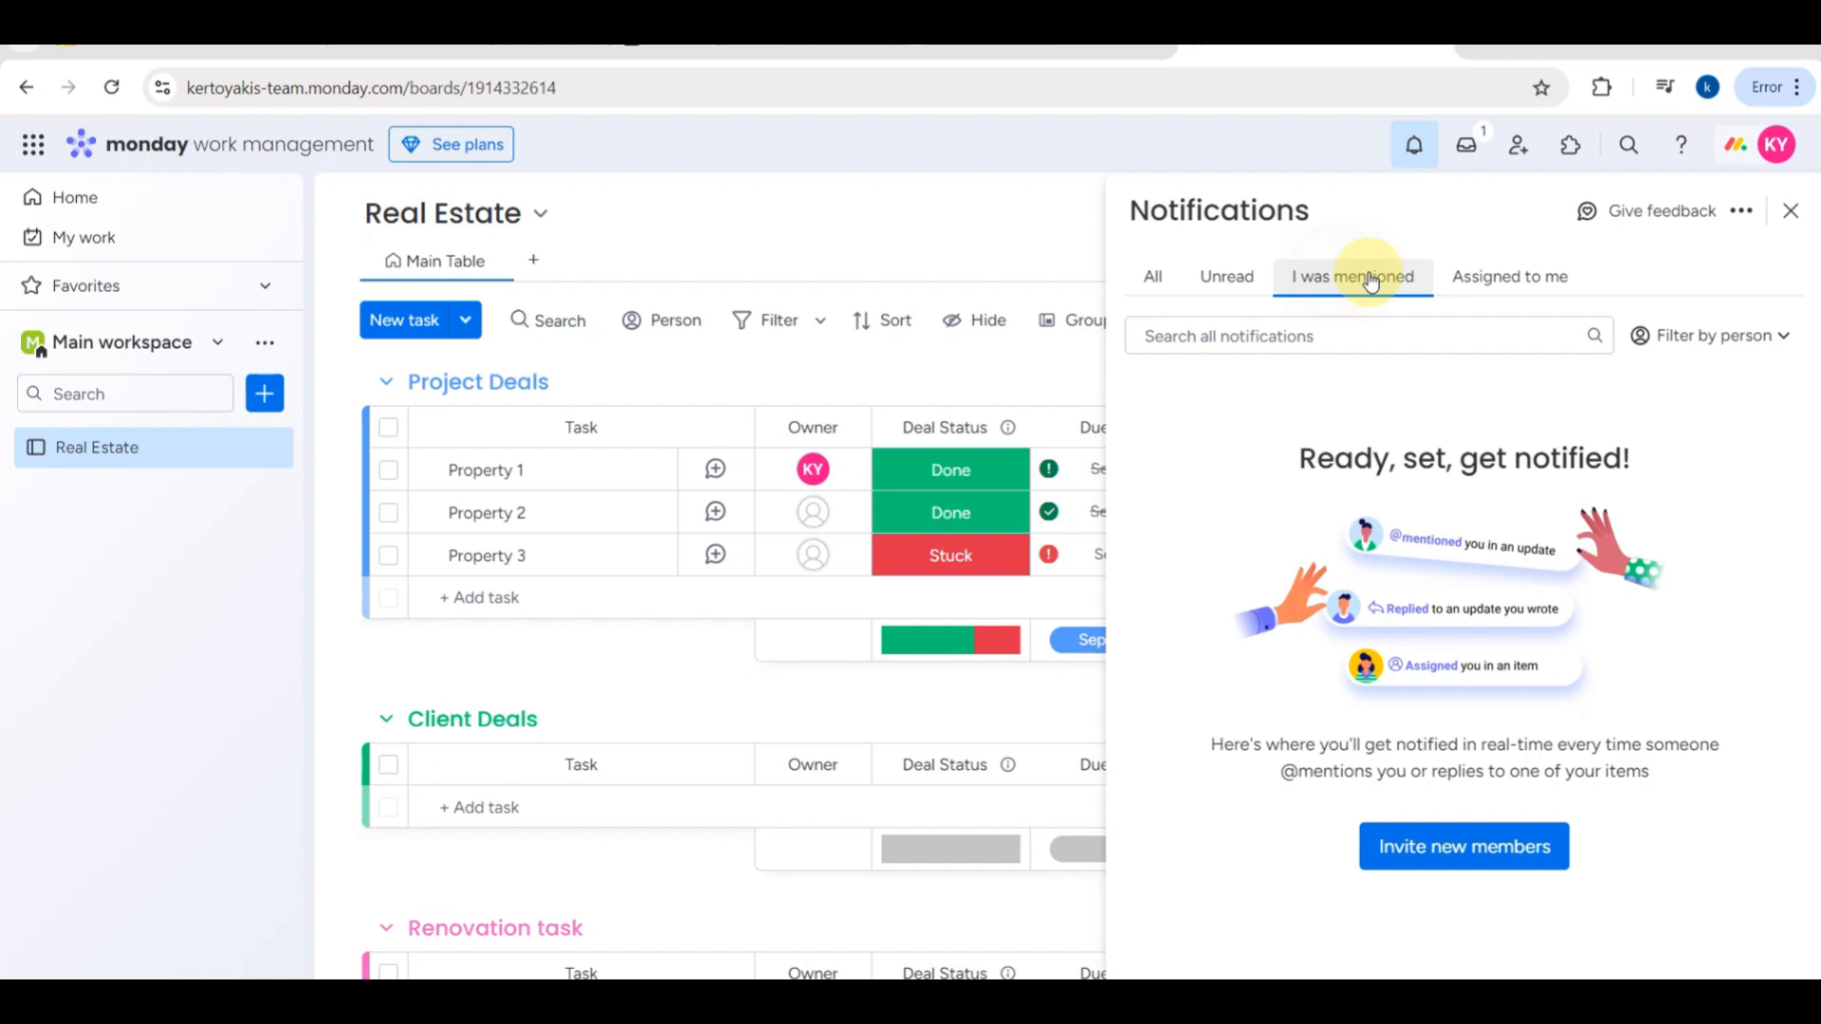
{"action": "left_click", "coordinate": [1480, 274]}
- View the Search Everything page and the account menu's options without choosing any
{"action": "left_click", "coordinate": [1629, 142]}
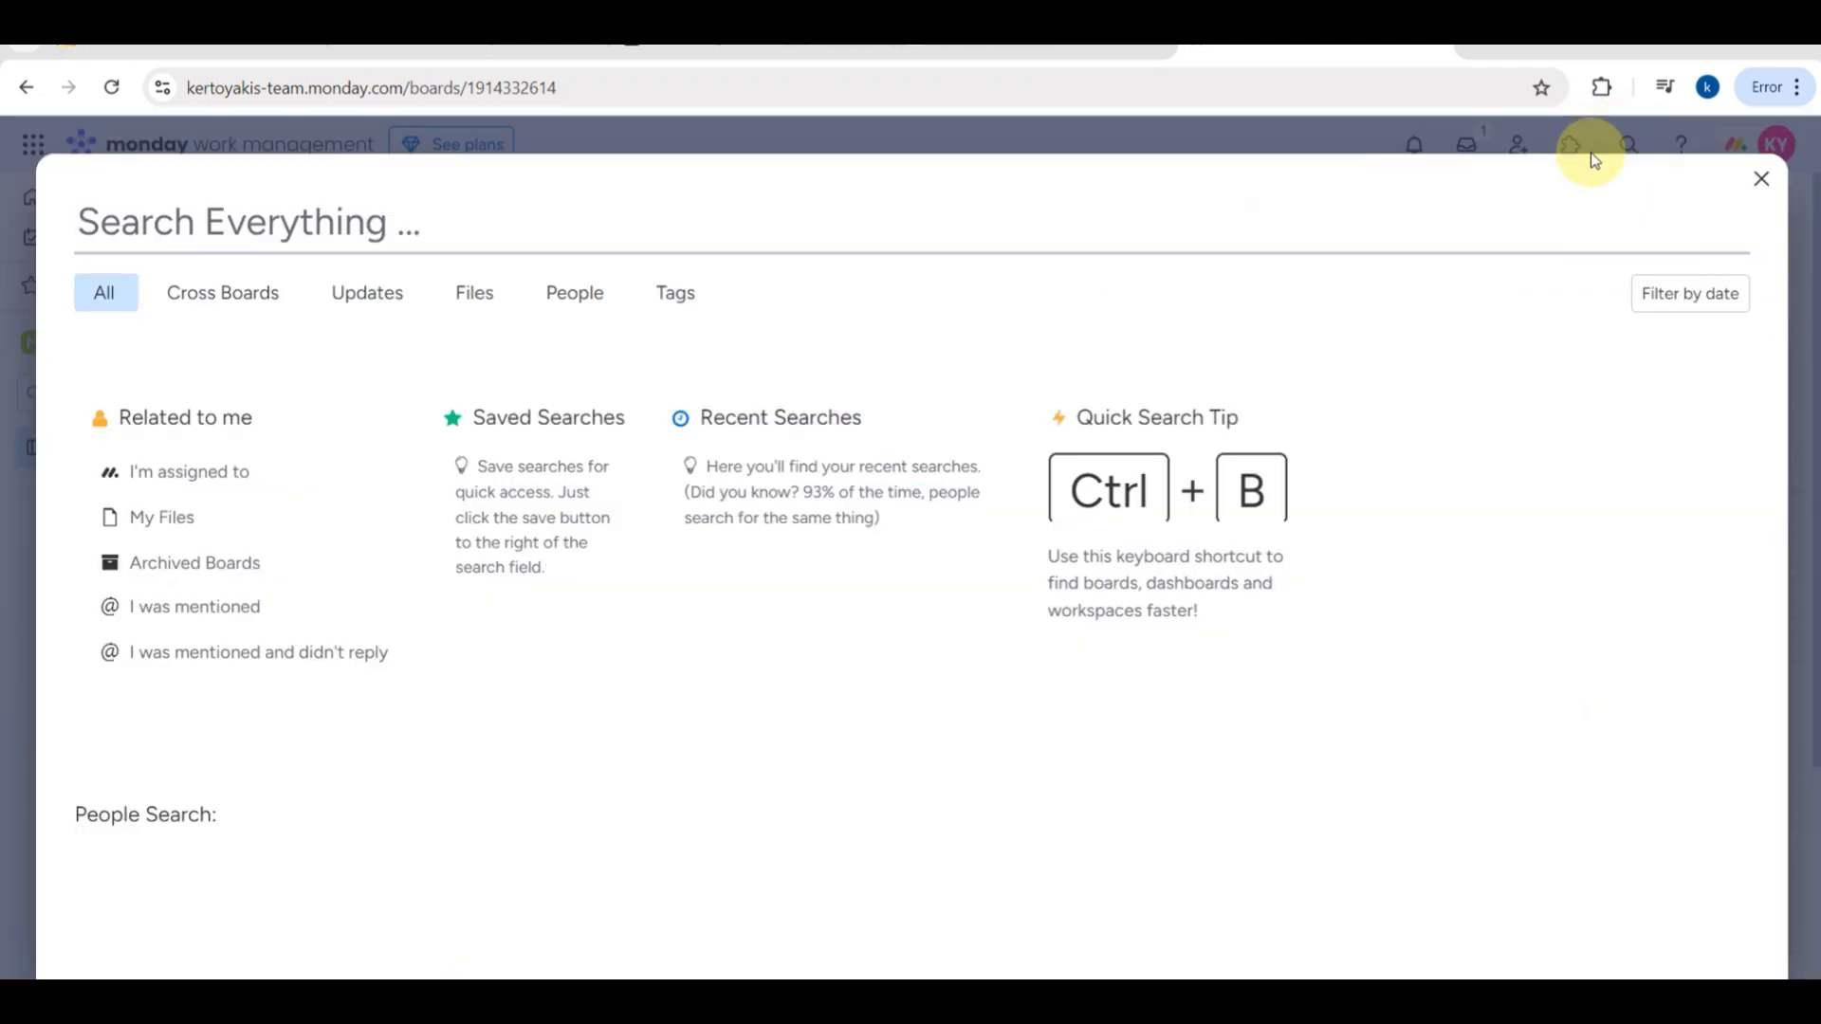
{"action": "left_click", "coordinate": [1760, 181]}
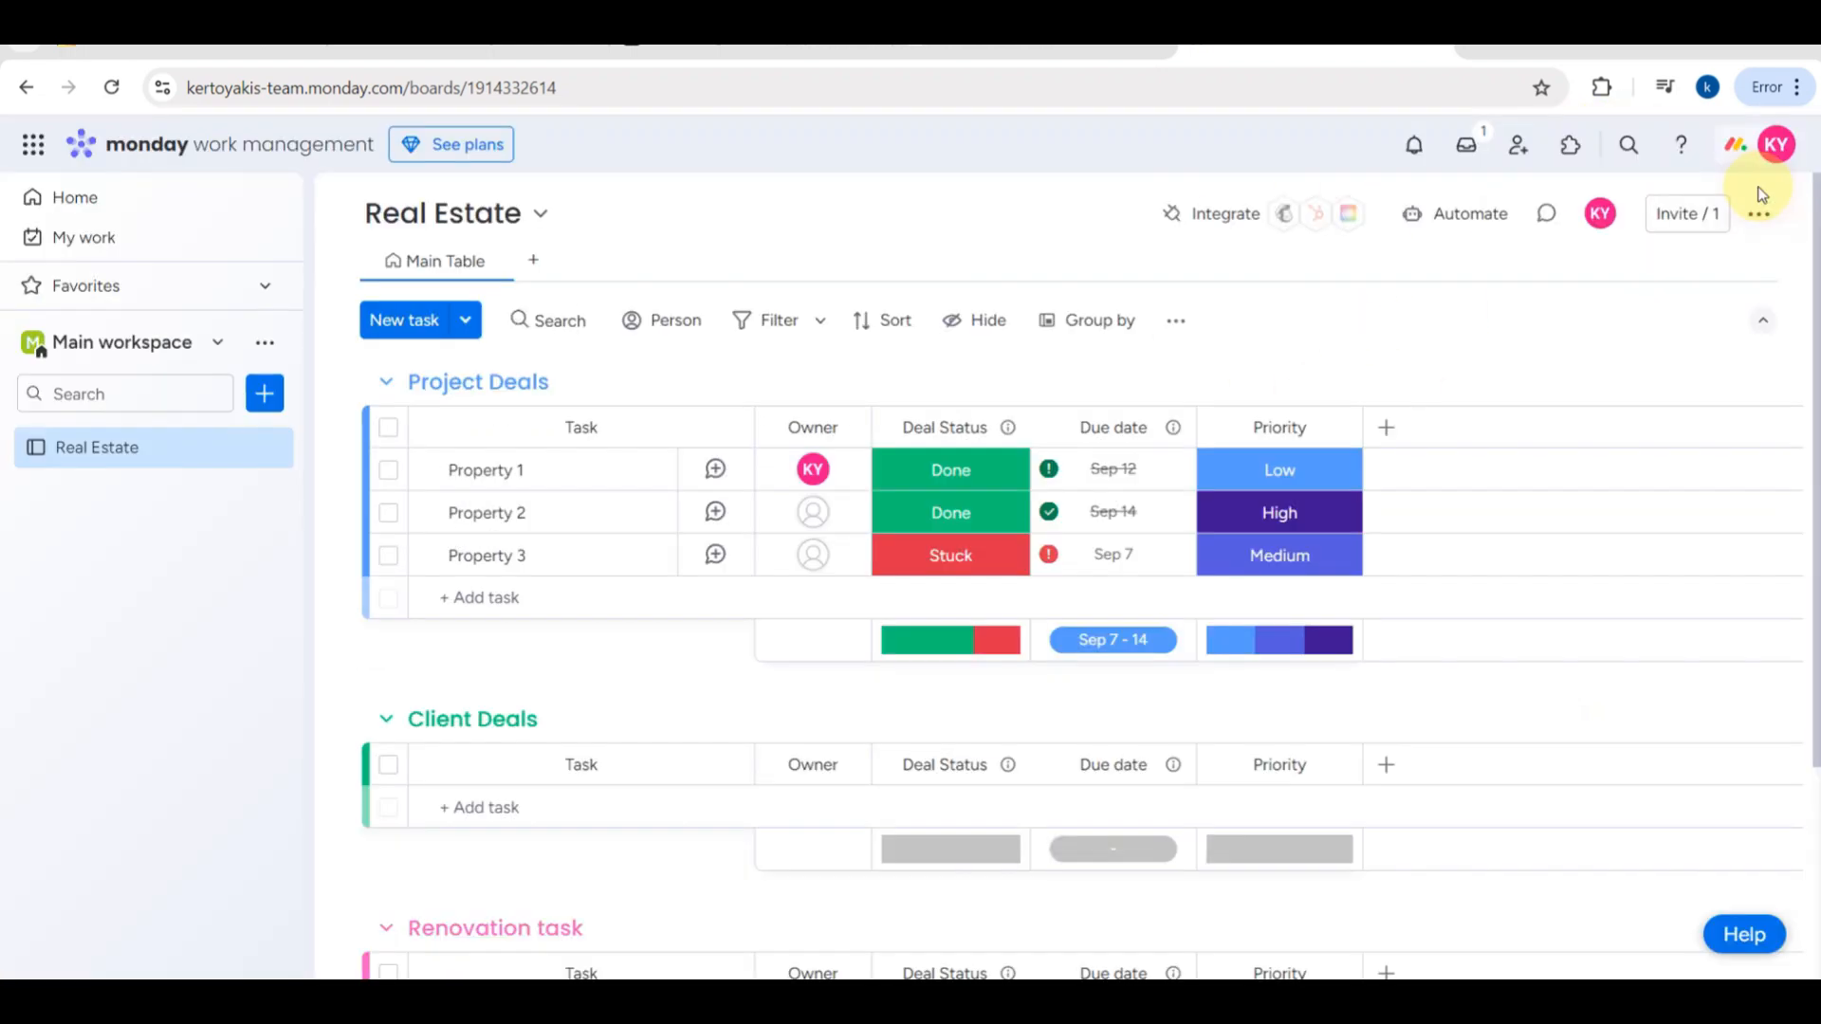
{"action": "left_click", "coordinate": [1780, 147]}
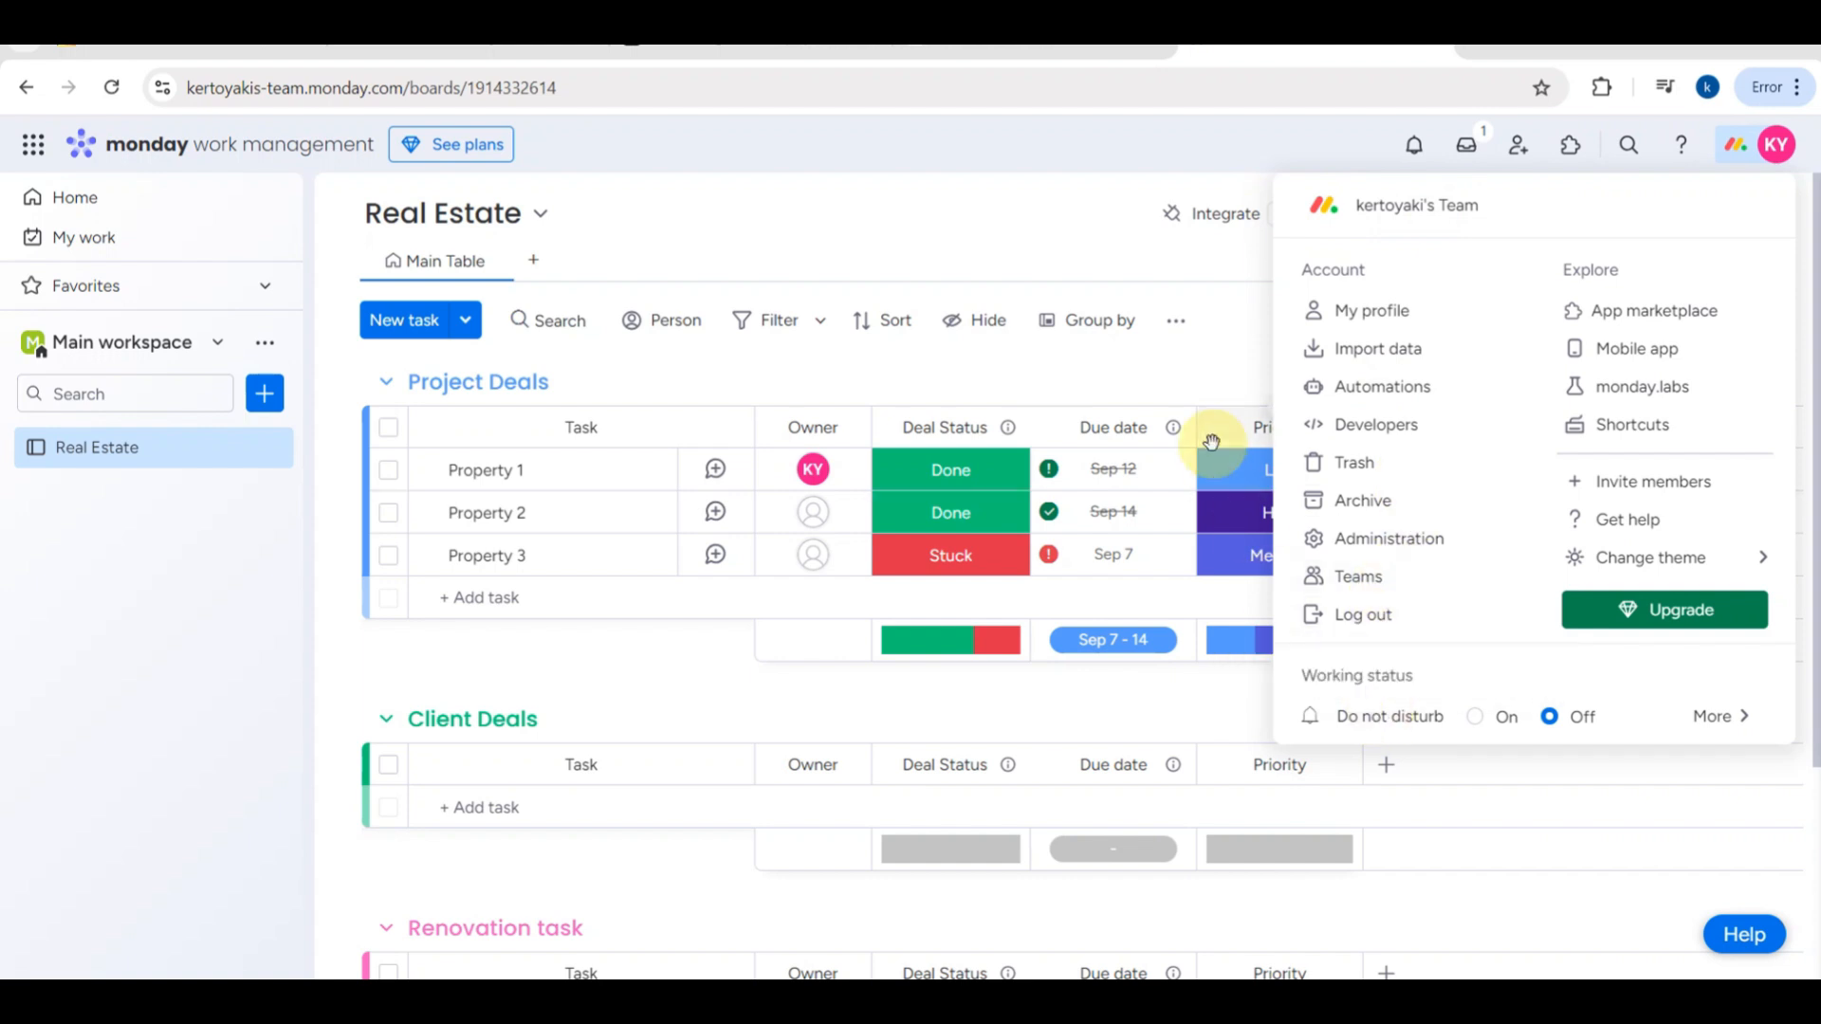
{"action": "left_click", "coordinate": [1003, 180]}
- Look over the Real Estate board's groups from Project Deals to Renovation task
{"action": "scroll", "coordinate": [1038, 638], "scroll_direction": "down", "scroll_amount": 4}
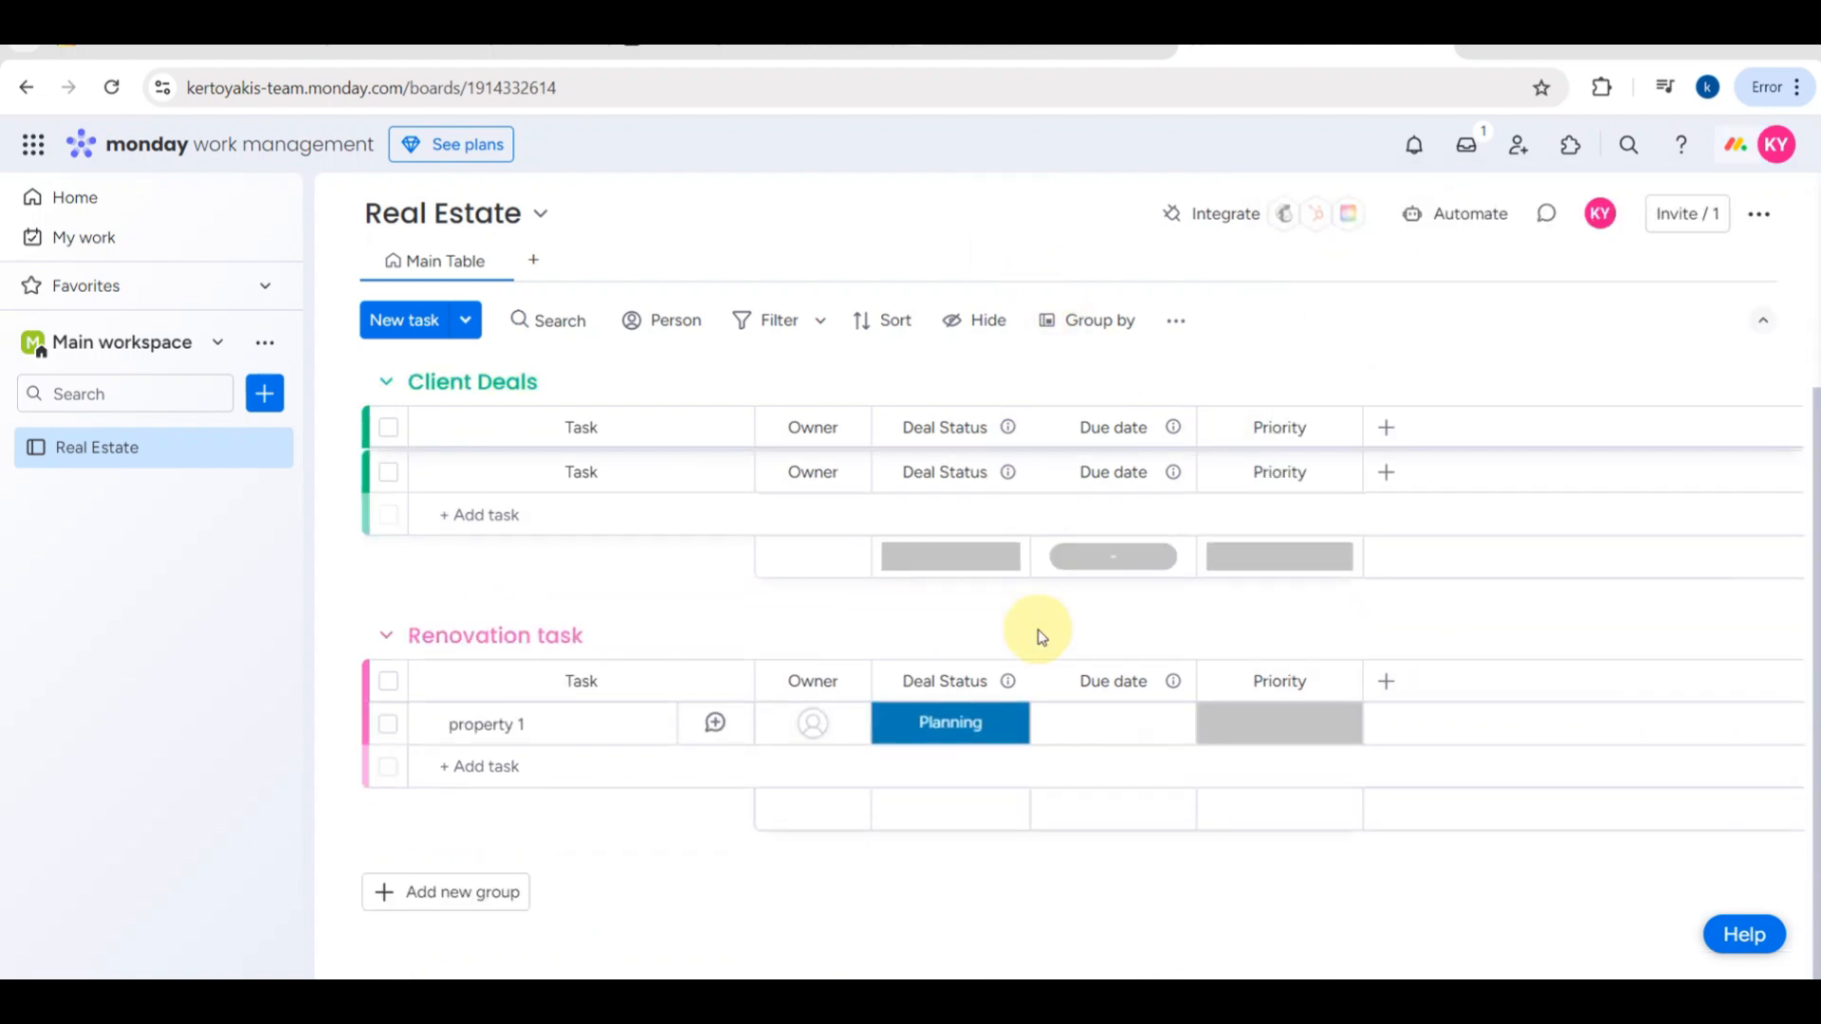
{"action": "scroll", "coordinate": [1040, 636], "scroll_direction": "up", "scroll_amount": 4}
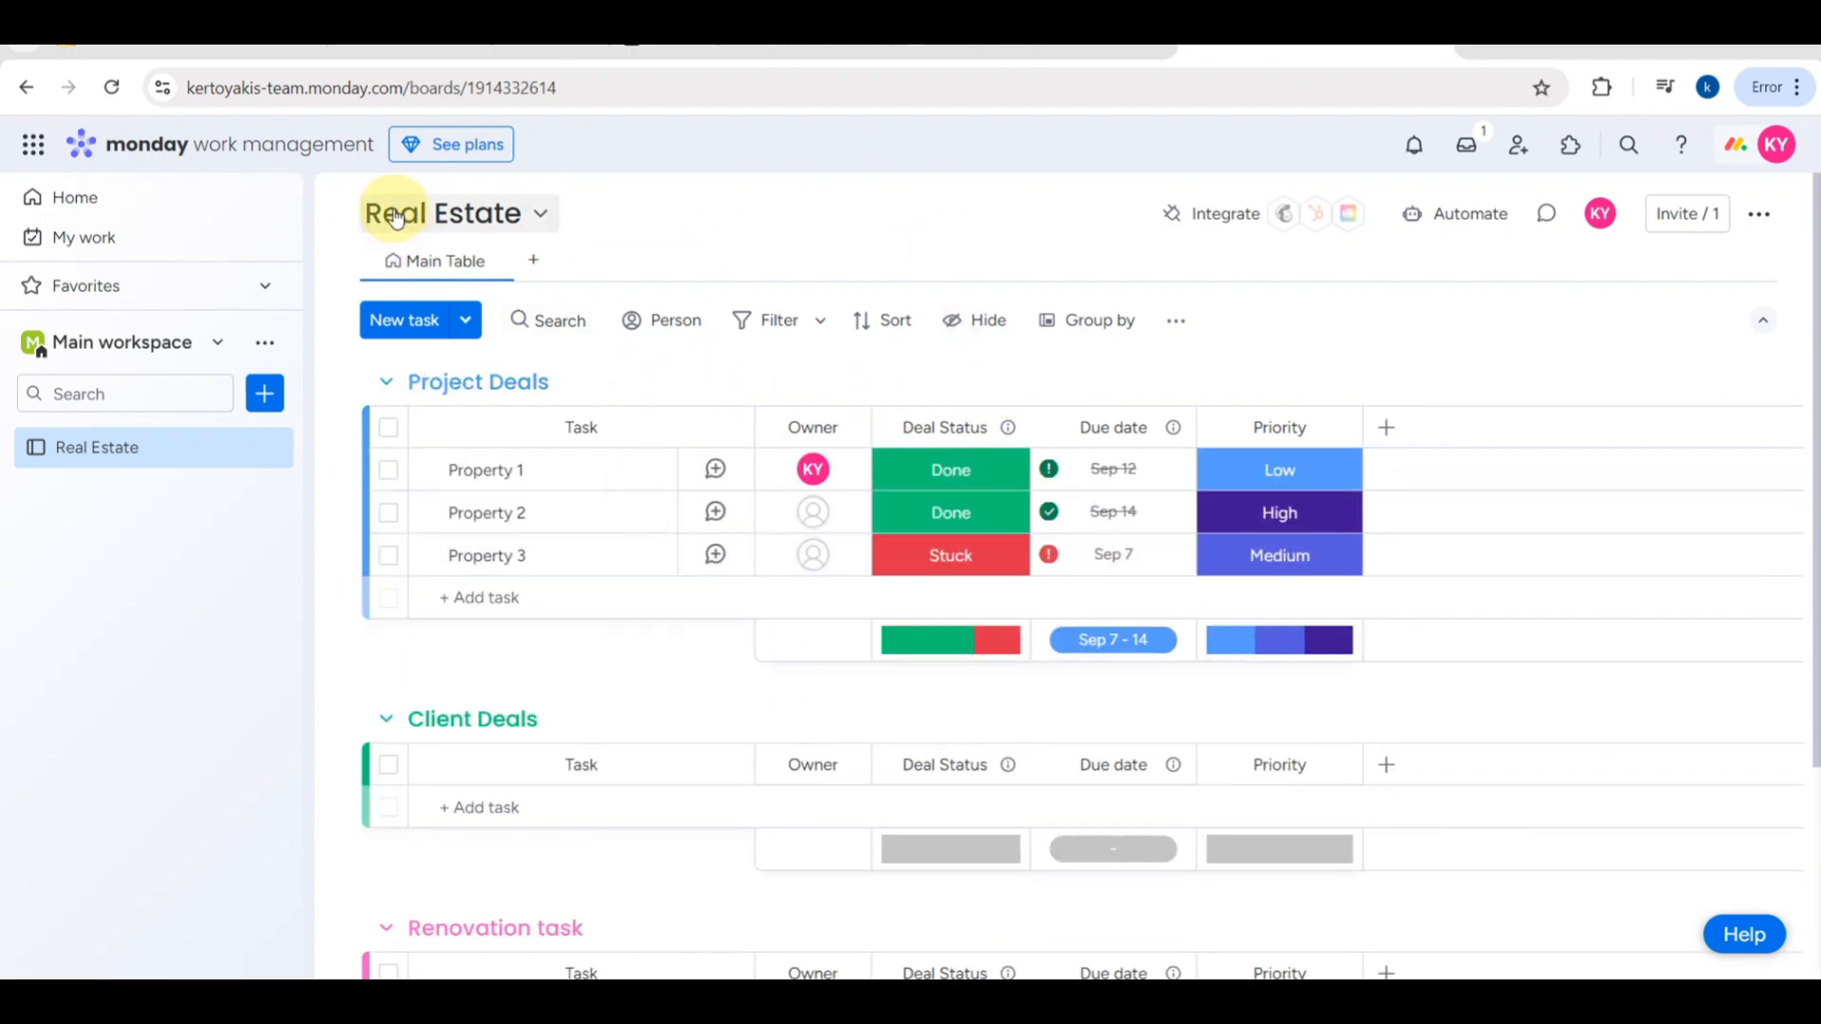
{"action": "scroll", "coordinate": [334, 196], "scroll_direction": "up", "scroll_amount": 5}
{"action": "scroll", "coordinate": [131, 300], "scroll_direction": "left", "scroll_amount": 7}
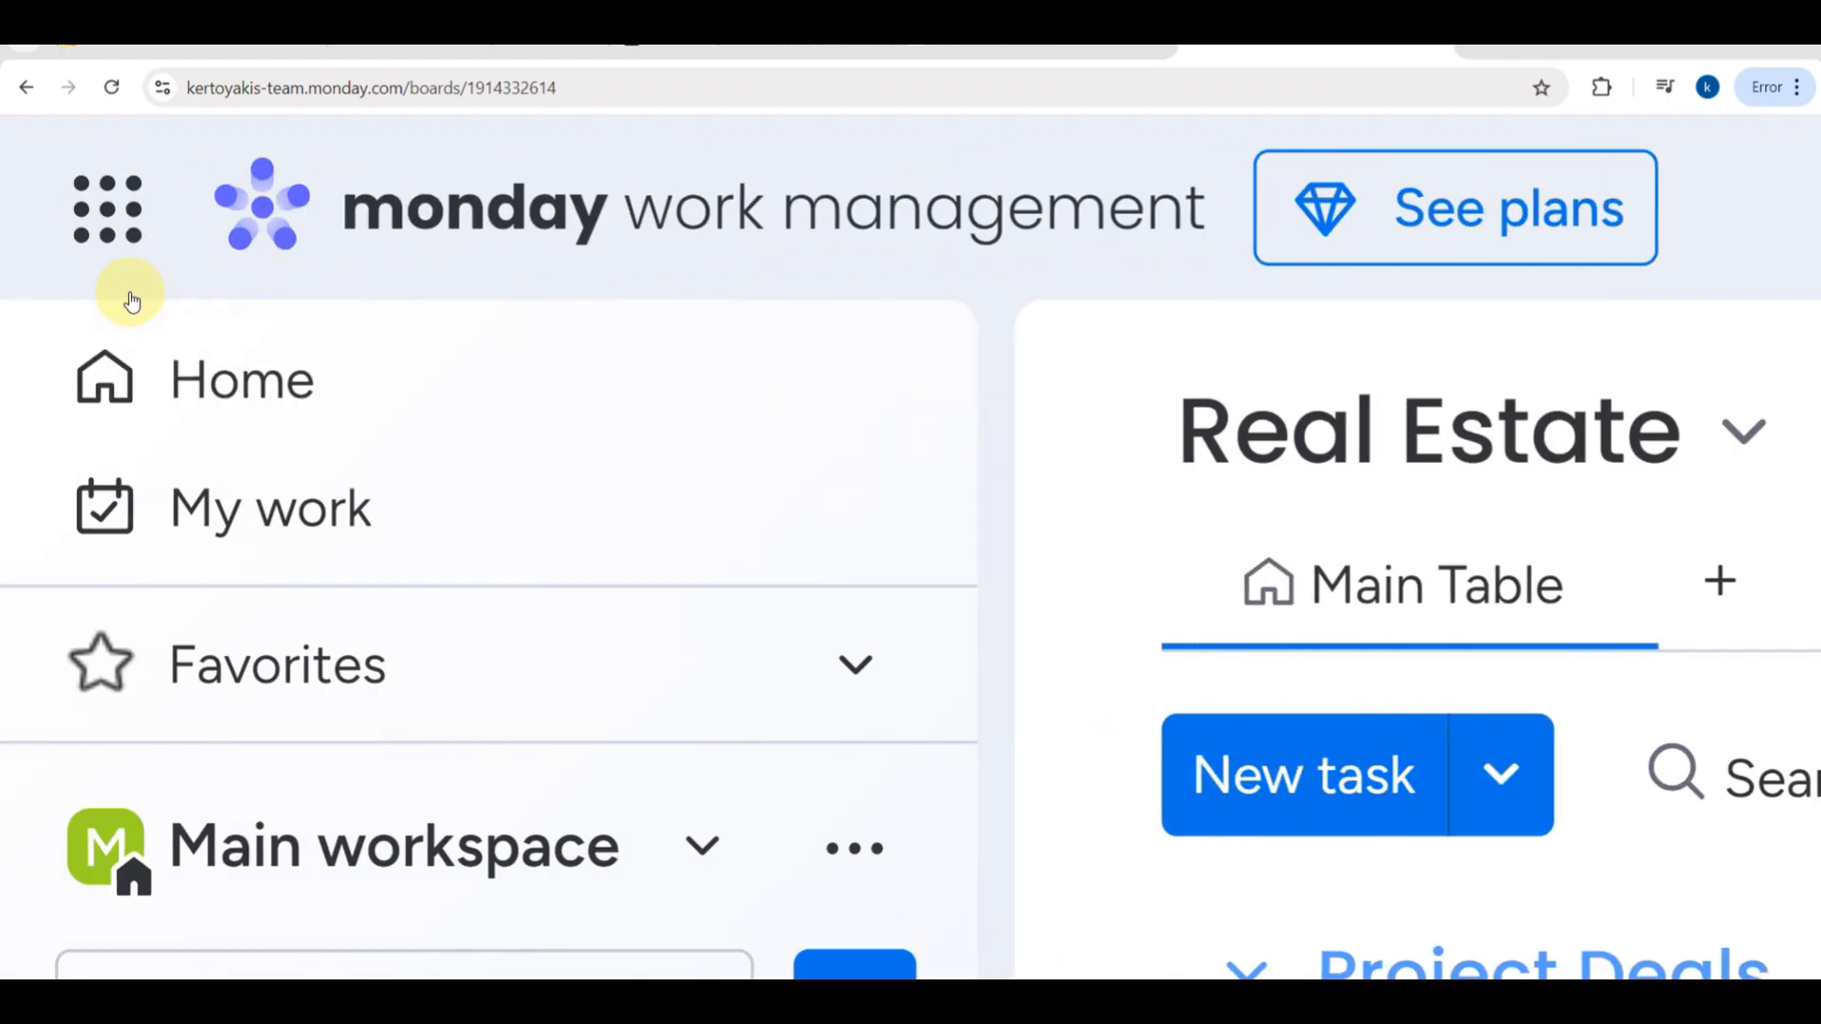